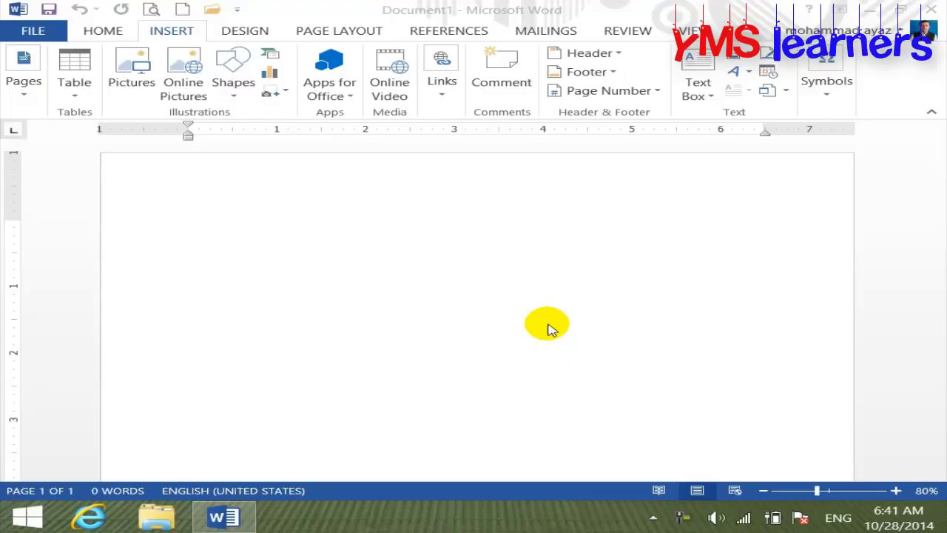
- Fill the blank document with sample paragraphs using =RAND()
click(442, 95)
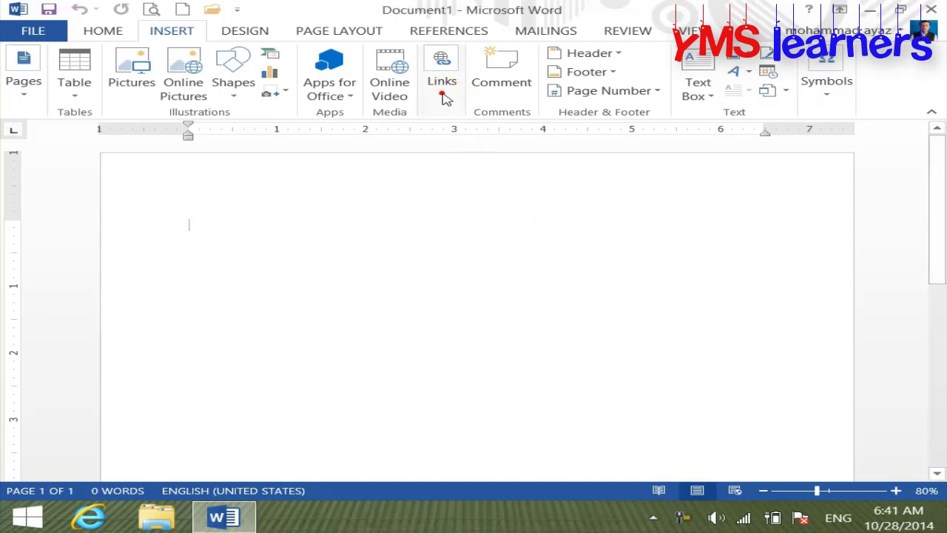
click(441, 93)
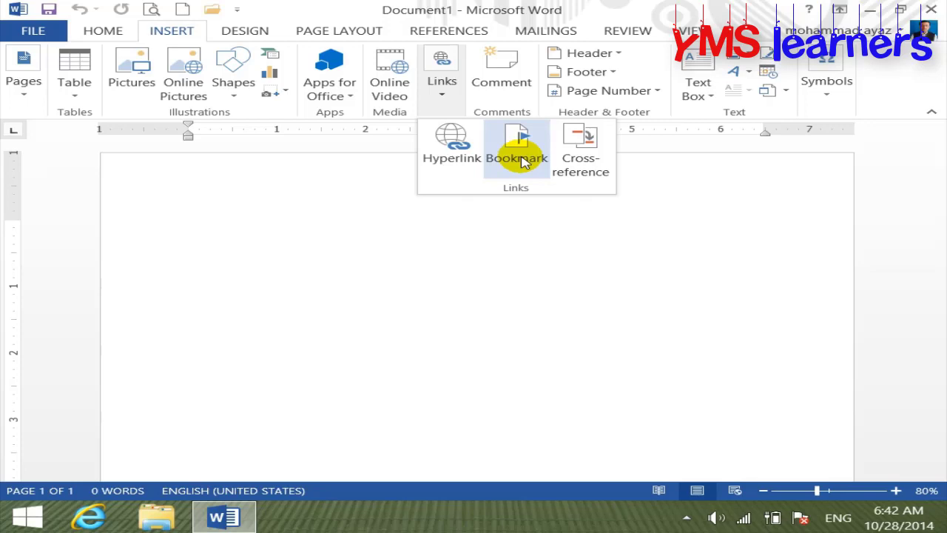
click(309, 318)
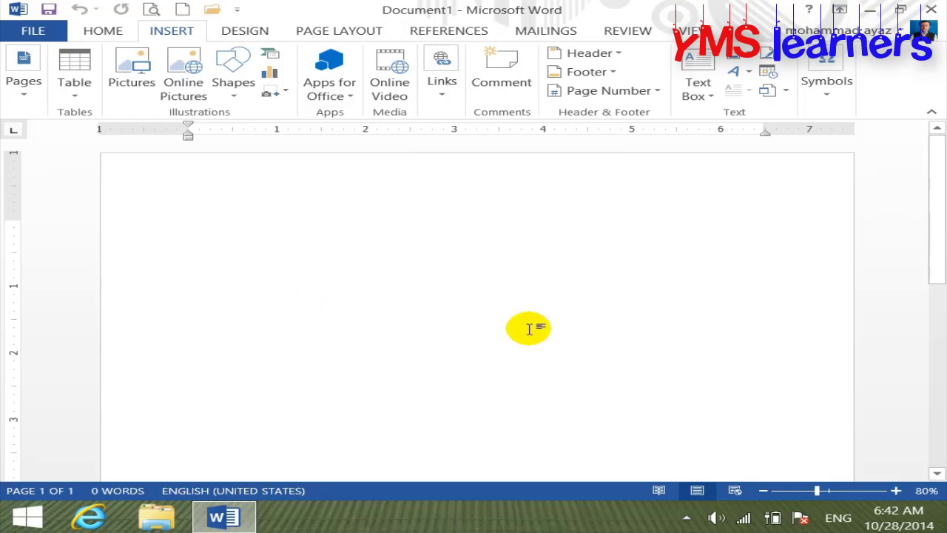
text(=RAND())
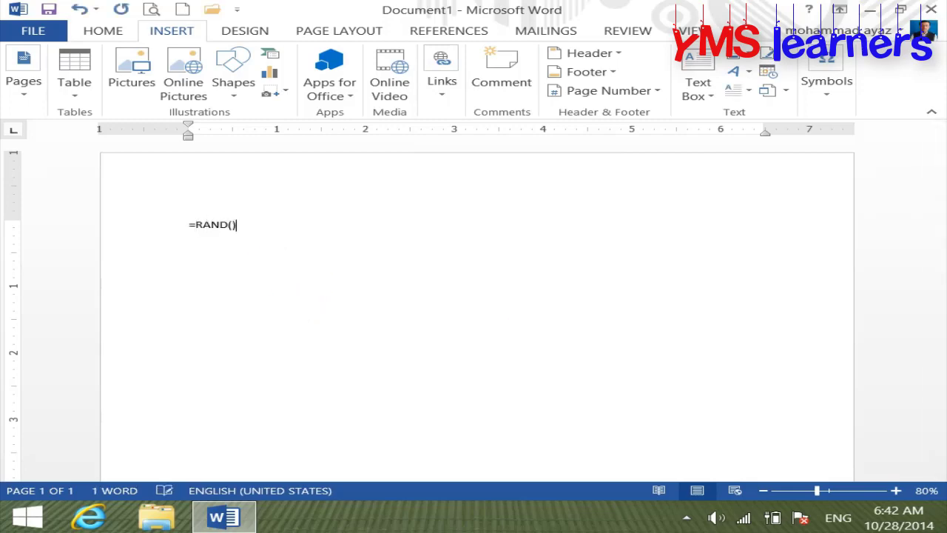
key(Return)
- Copy all the sample text and paste it three more times at the document's end
key(ctrl+a)
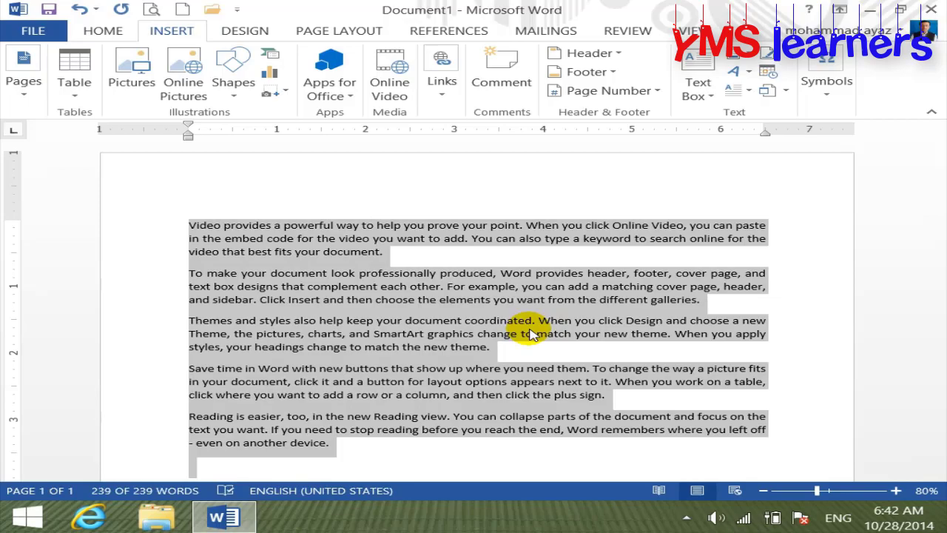
key(ctrl+c)
key(ctrl+End)
key(ctrl+v)
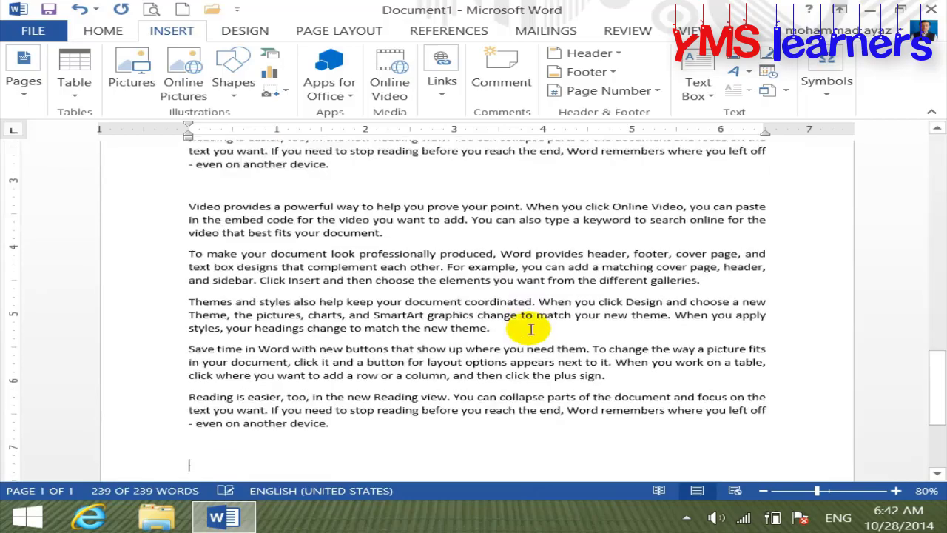
key(ctrl+v)
key(ctrl+v)
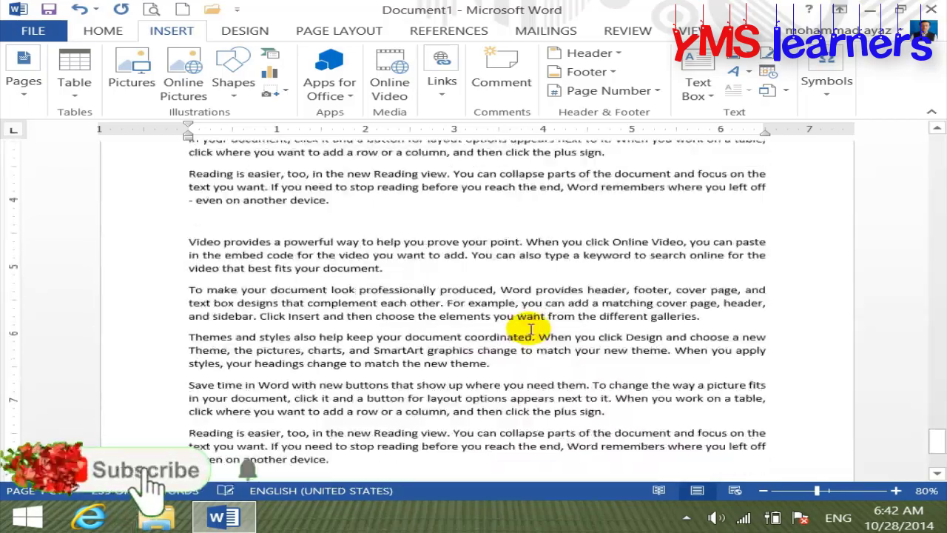
key(ctrl+v)
key(ctrl+v)
- Enlarge all the document text by two font-size steps, then deselect it
key(ctrl+a)
key(ctrl+shift+period)
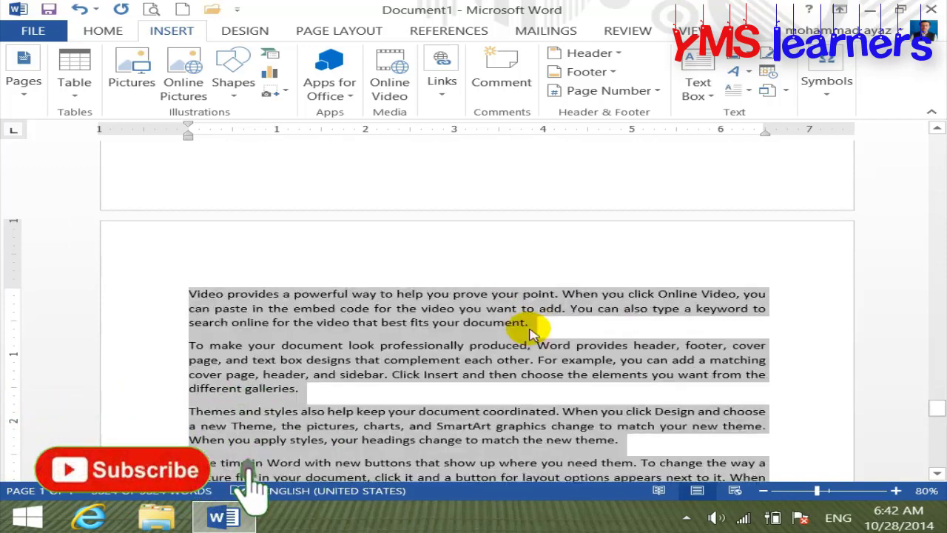
key(ctrl+shift+period)
key(ctrl+shift+period)
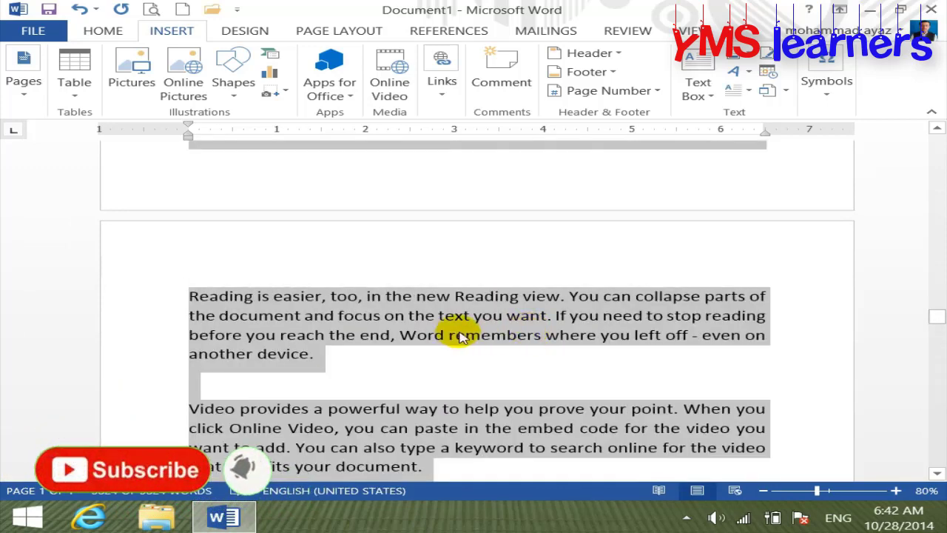
click(481, 334)
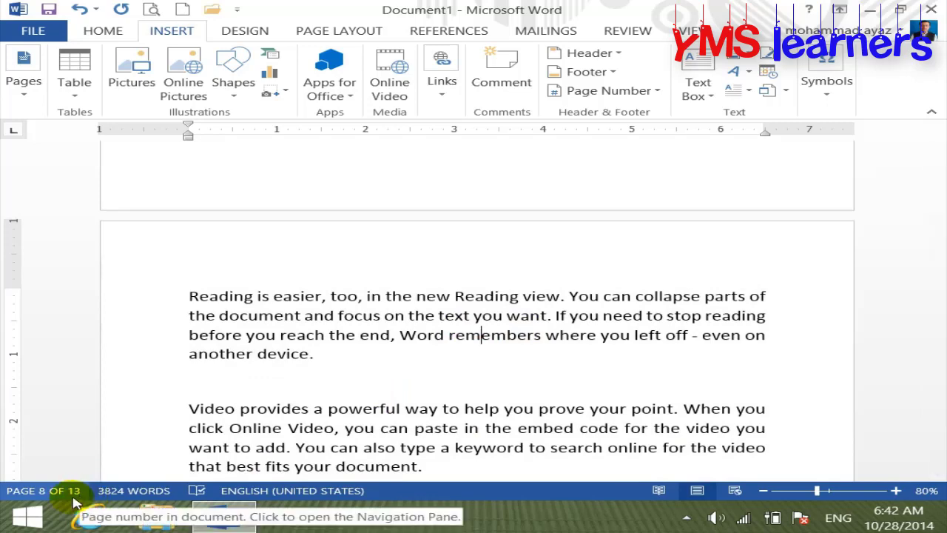
- Select the word 'galleries' on page 2 and start a bookmark via Insert > Links > Bookmark
mouse_move(938, 310)
drag(938, 326, 937, 148)
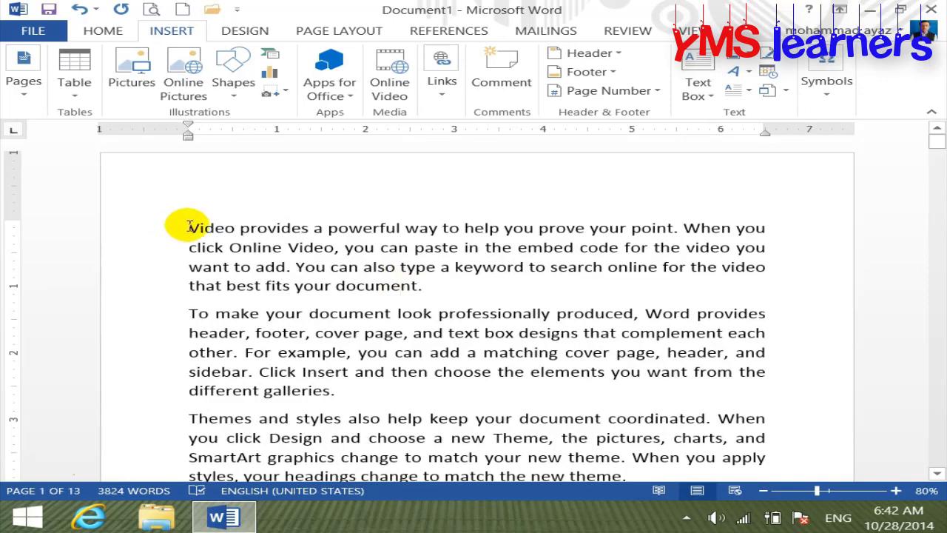
mouse_move(187, 223)
mouse_down()
mouse_move(498, 459)
mouse_move(487, 261)
mouse_up()
drag(345, 179, 290, 179)
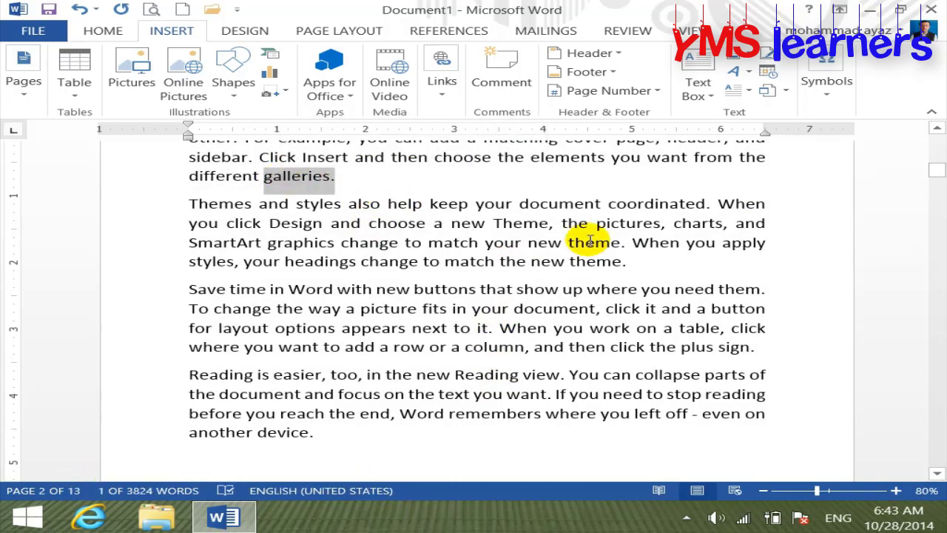
click(442, 92)
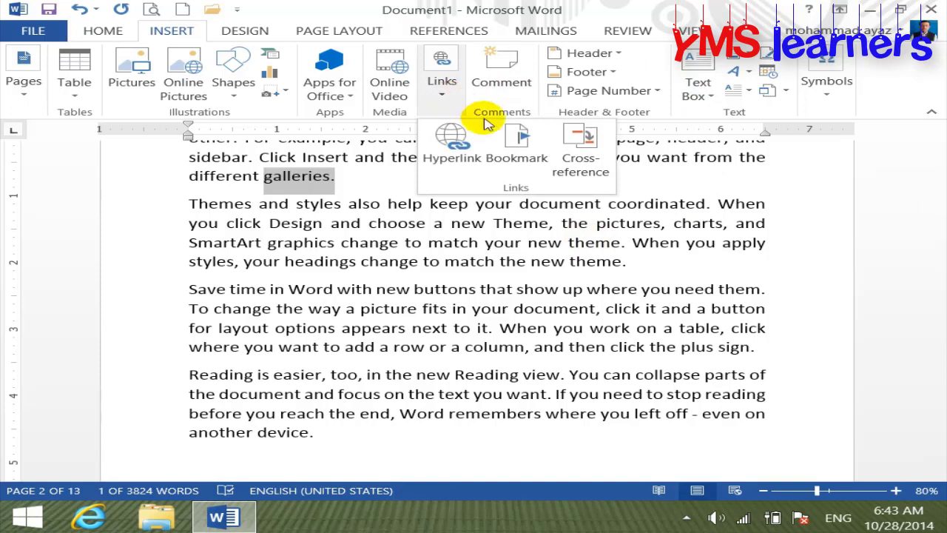
click(533, 159)
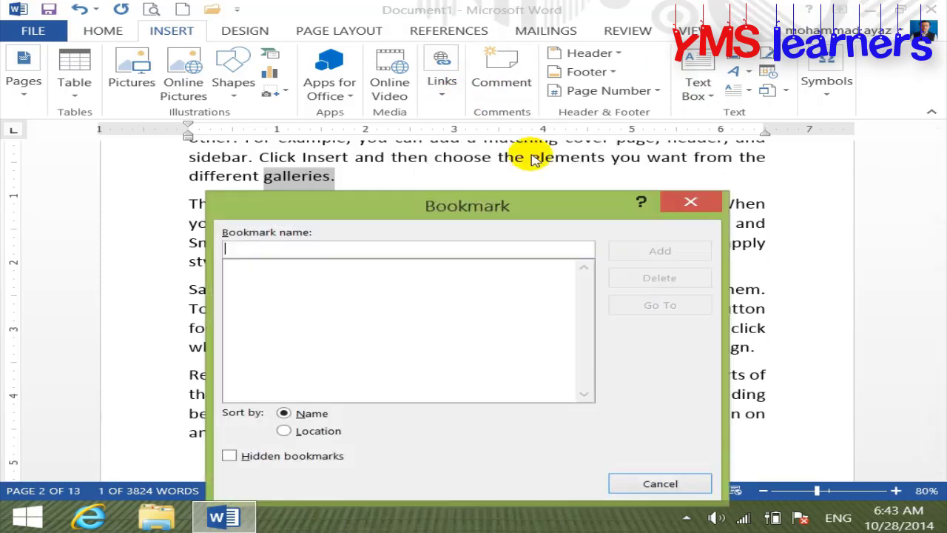
- Add a bookmark named FIRST_DAY to 'galleries', then deselect the word
drag(520, 208, 528, 109)
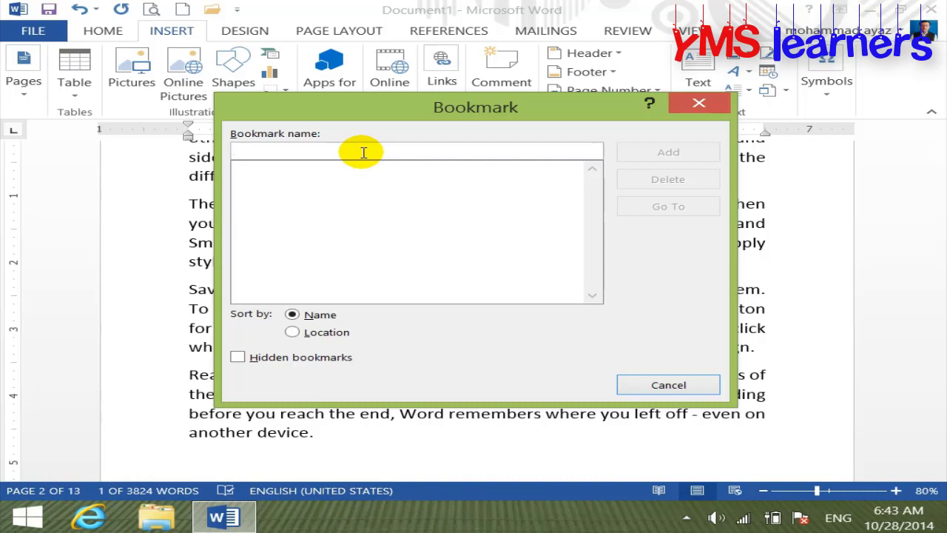
text(1)
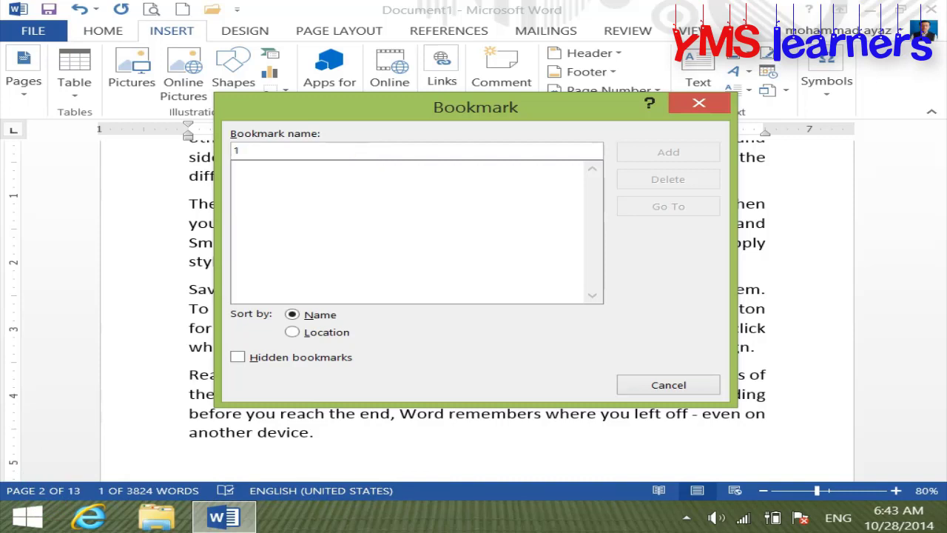
key(BackSpace)
text(ALI)
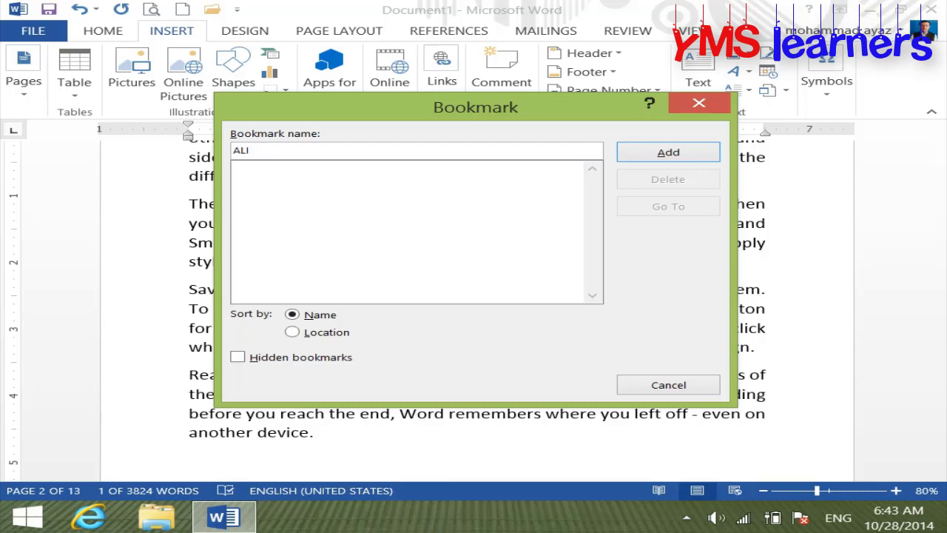
key(BackSpace)
key(BackSpace)
key(BackSpace)
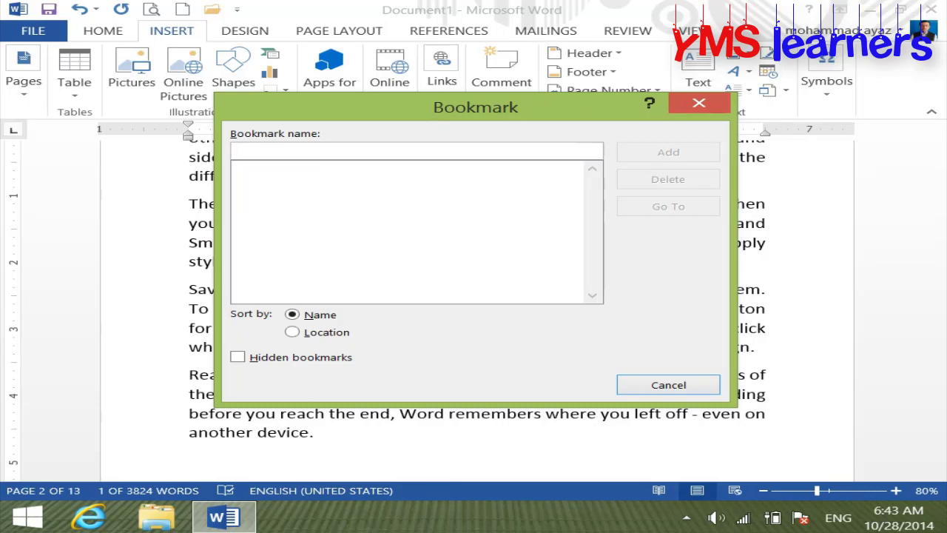
text(FIRST)
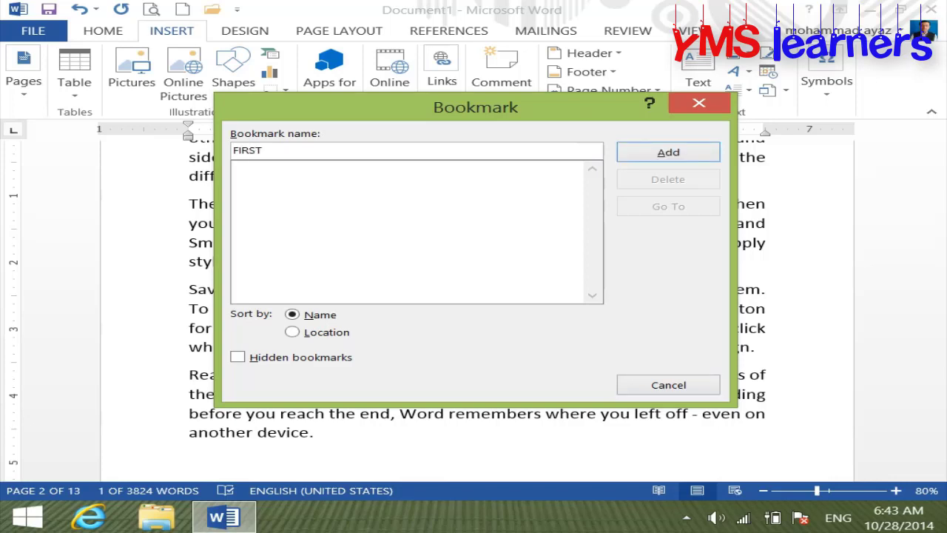
text(_DAY)
click(671, 153)
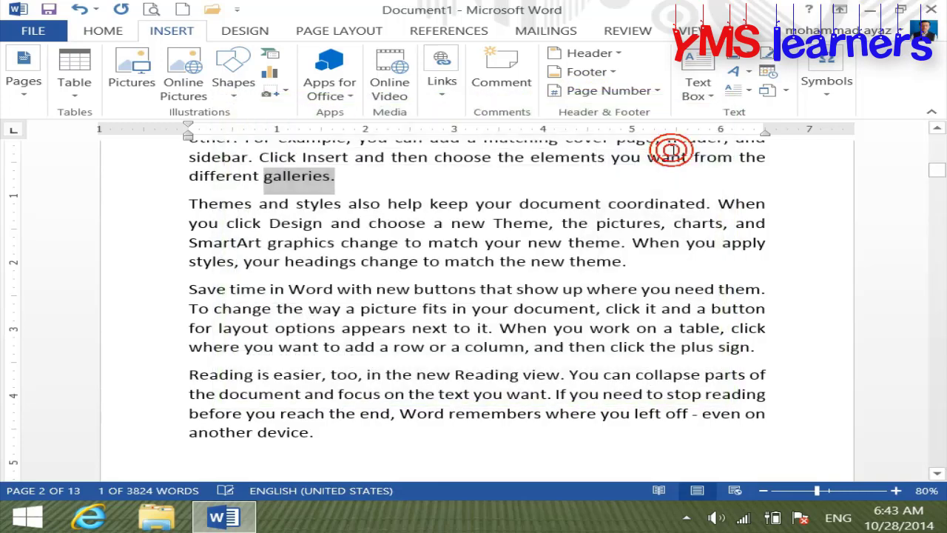
click(348, 177)
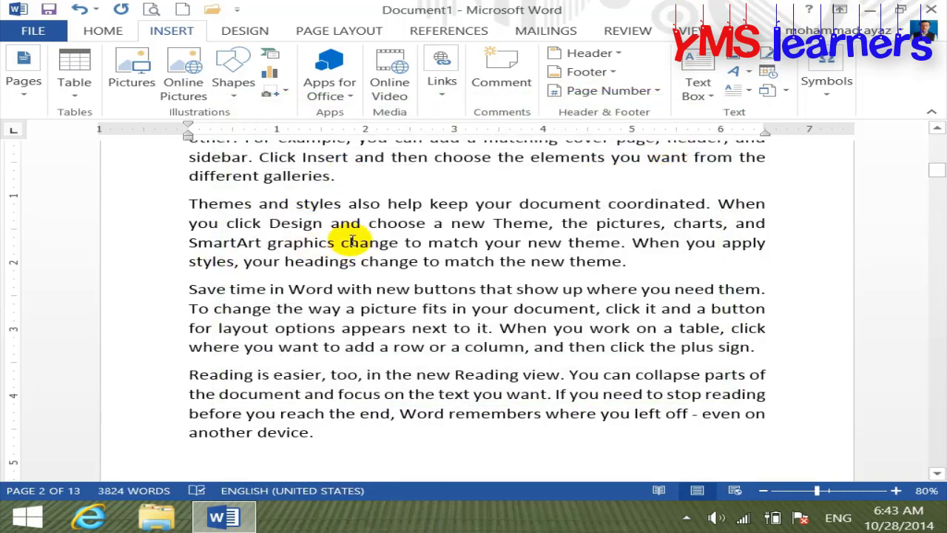
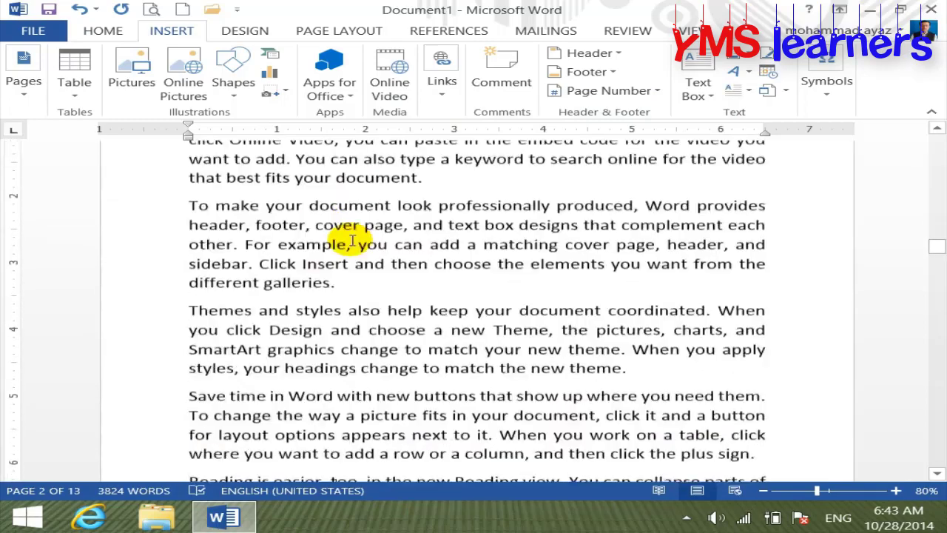
scroll(352, 241, down, 2)
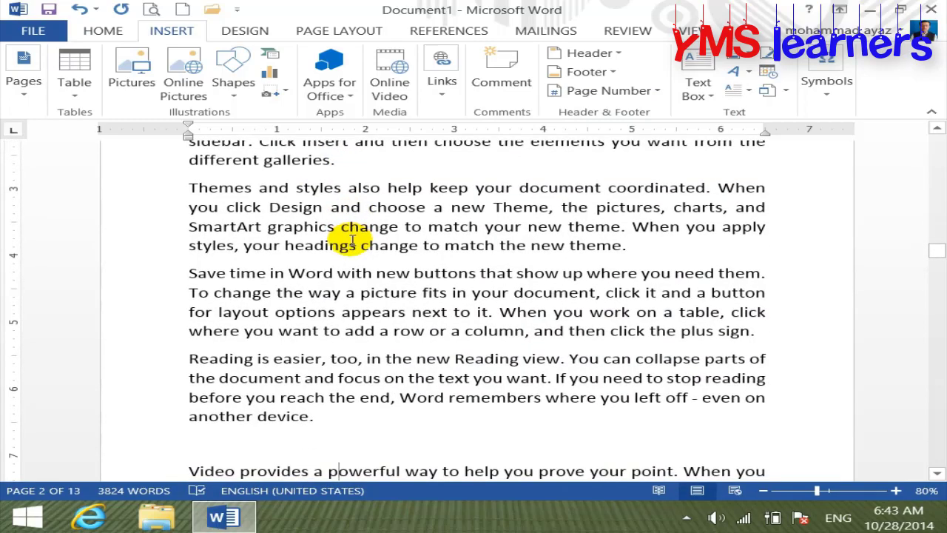
- Add a bookmark named SECOND_dAY on the word 'theme' on page 5
double_click(592, 245)
click(441, 96)
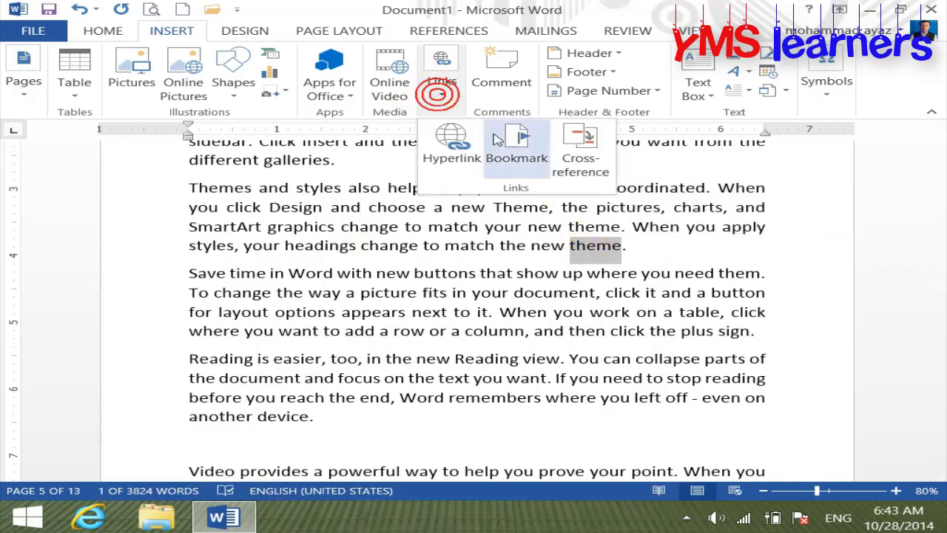
click(515, 152)
text(SE)
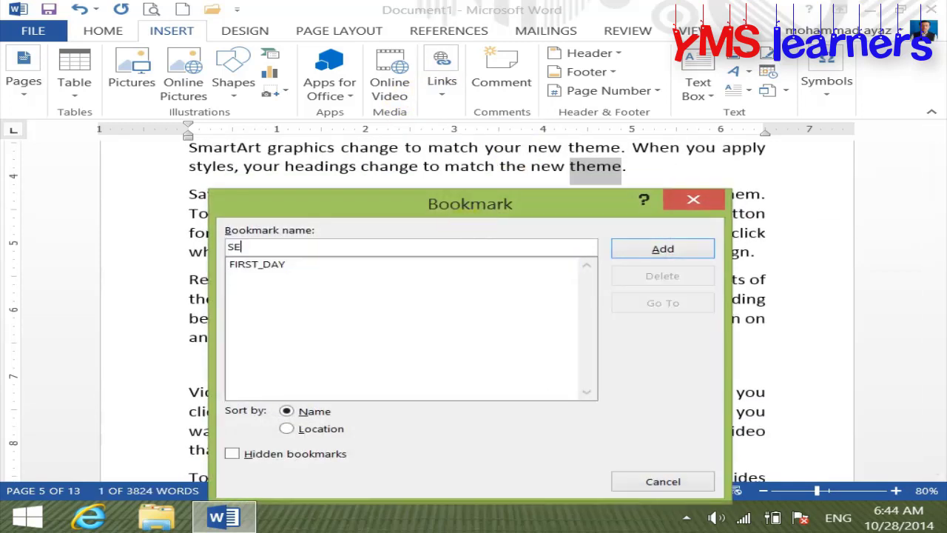
text(COND+)
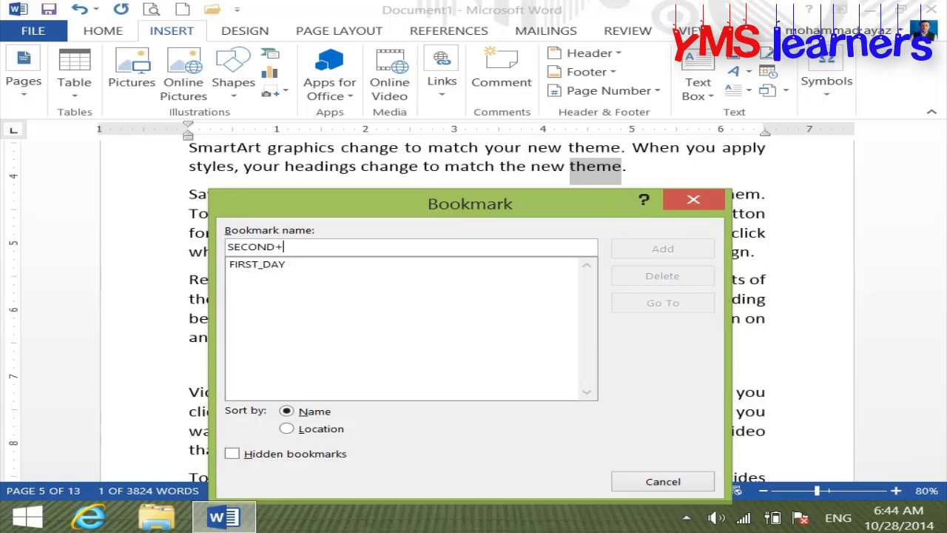
key(BackSpace)
text(_dAY)
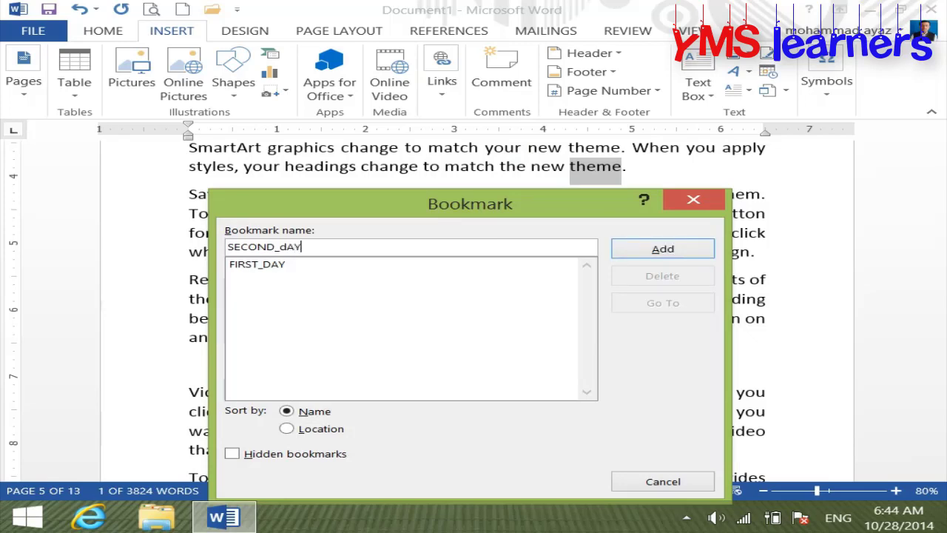
click(665, 253)
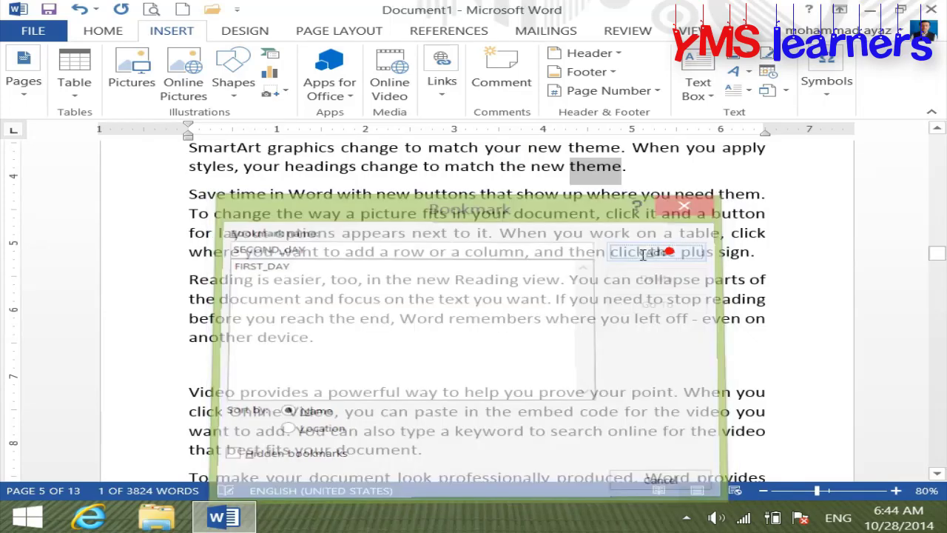
click(454, 276)
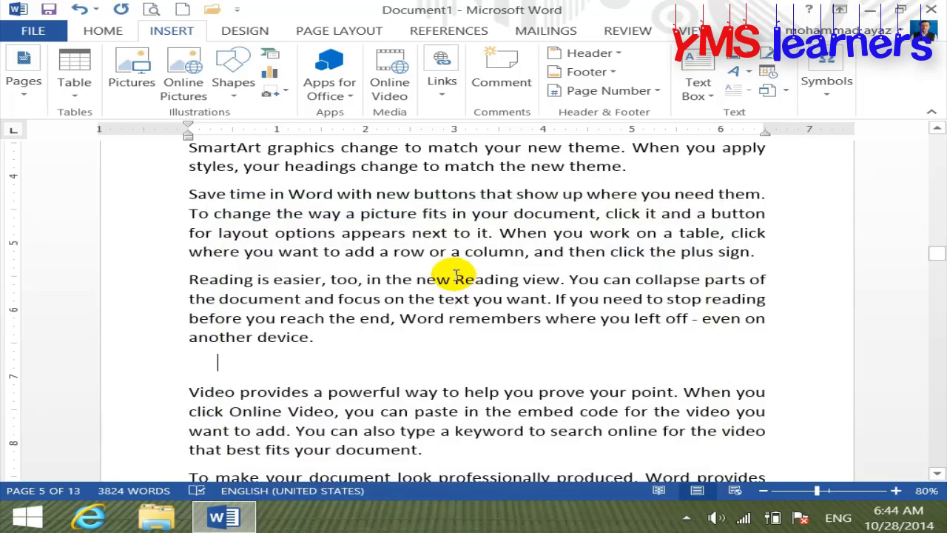
scroll(456, 275, up, 3)
scroll(456, 276, up, 3)
scroll(456, 276, up, 3)
scroll(456, 275, up, 2)
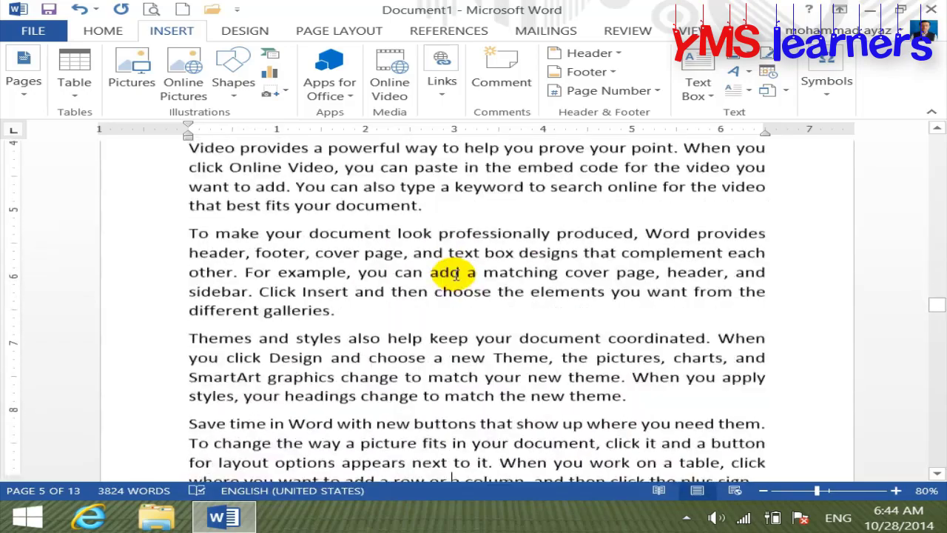
scroll(455, 274, up, 2)
scroll(454, 275, down, 5)
scroll(455, 275, down, 5)
scroll(454, 275, down, 5)
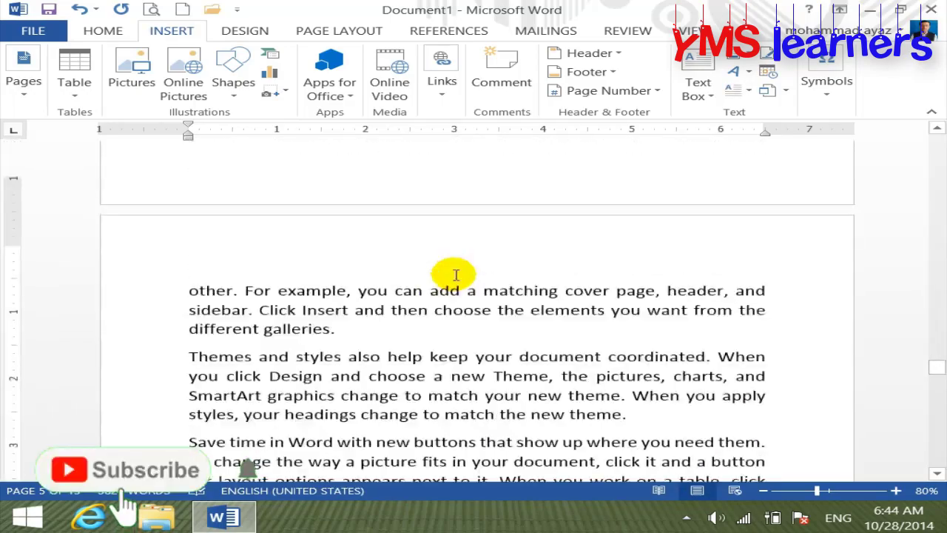
scroll(454, 275, down, 5)
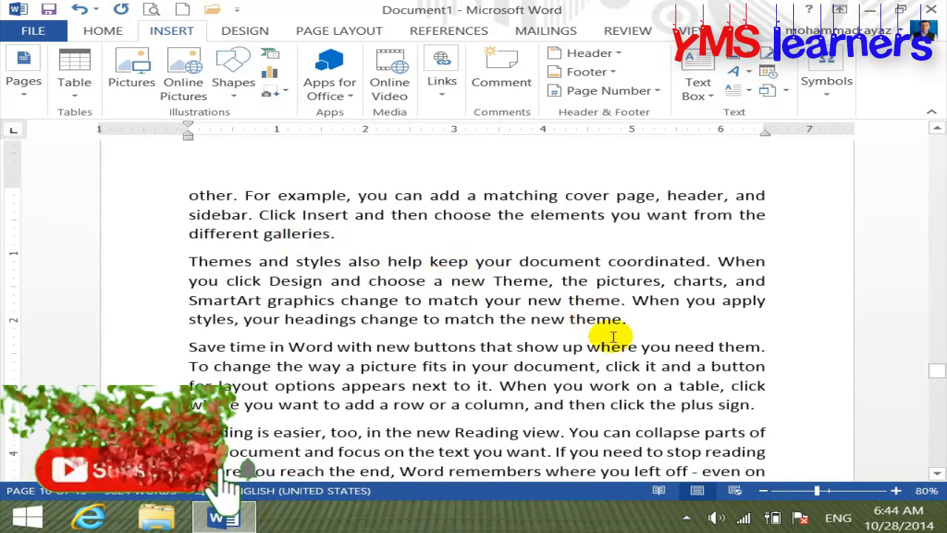
- Bookmark the word 'sign' as THIRD_DAY
double_click(736, 405)
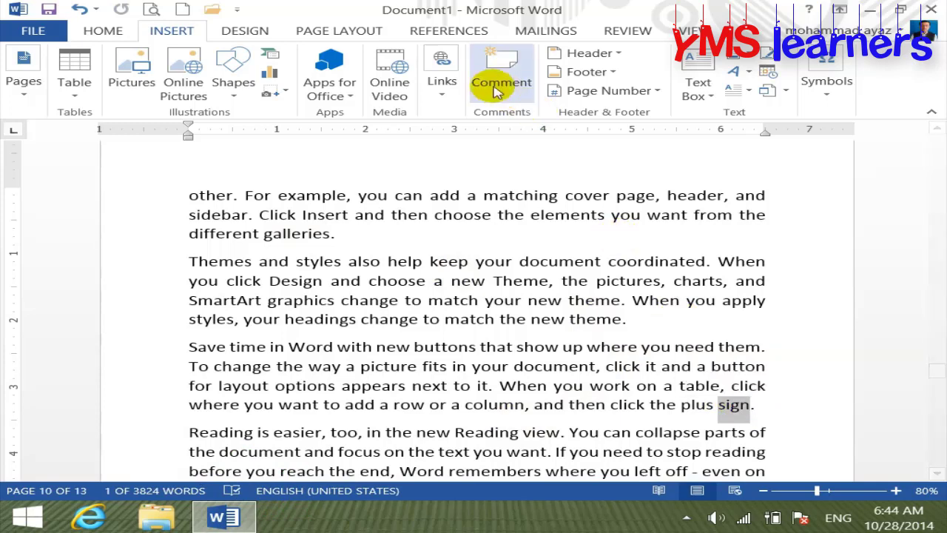
click(442, 95)
click(516, 153)
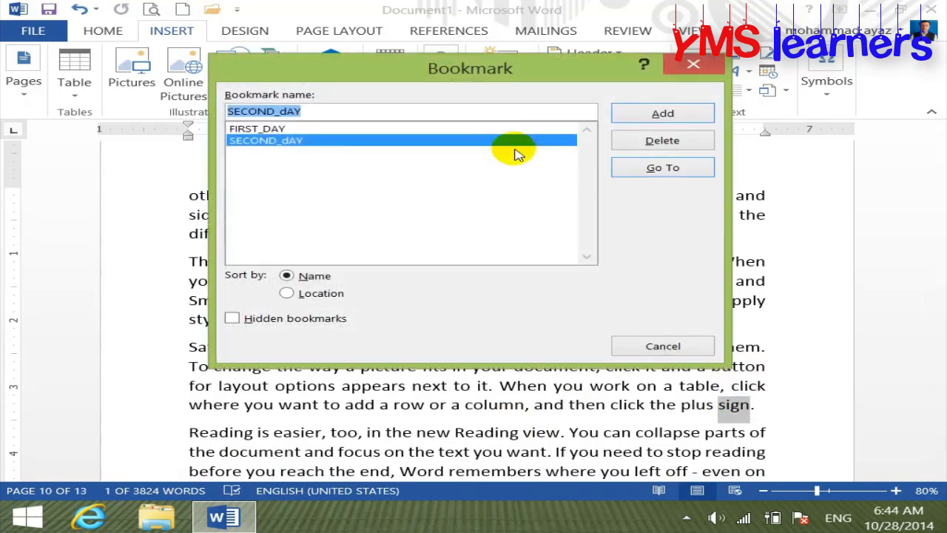
text(THIRD)
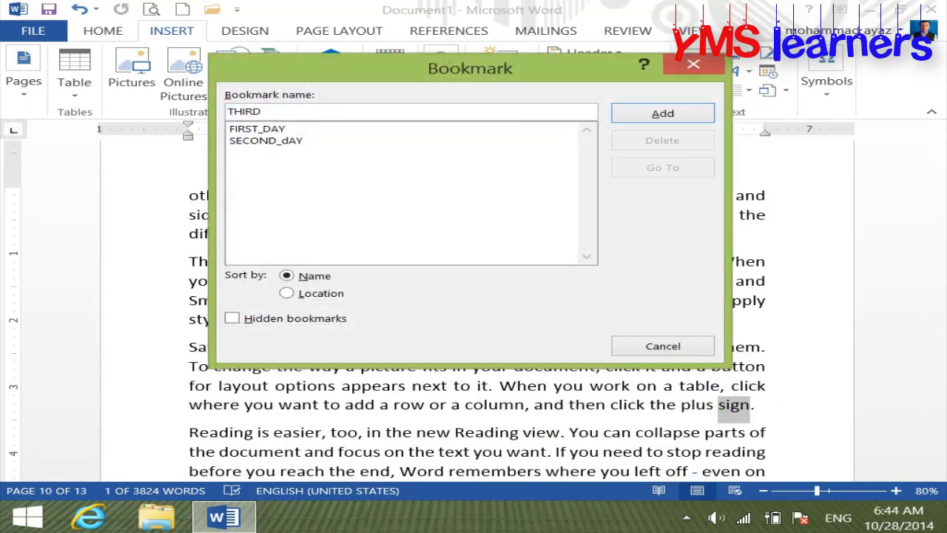
text(_DAY)
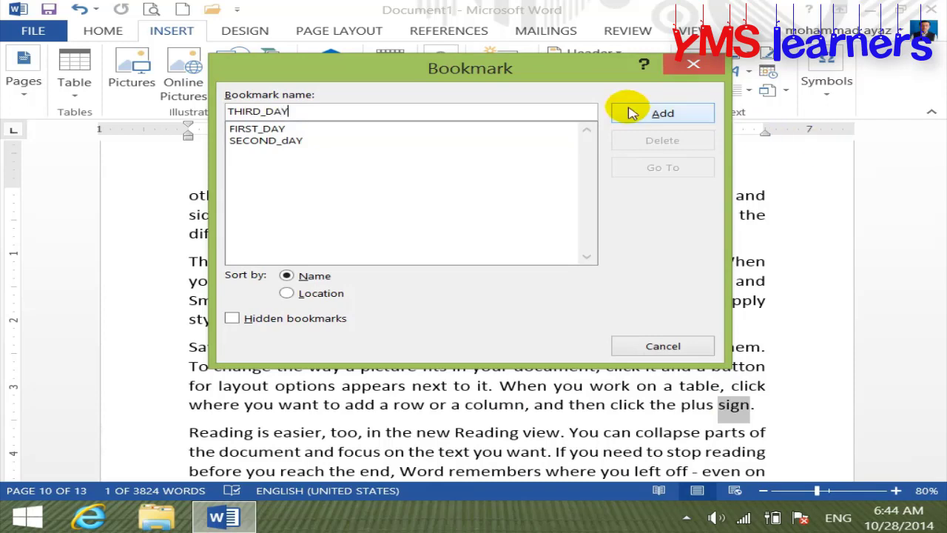
click(633, 113)
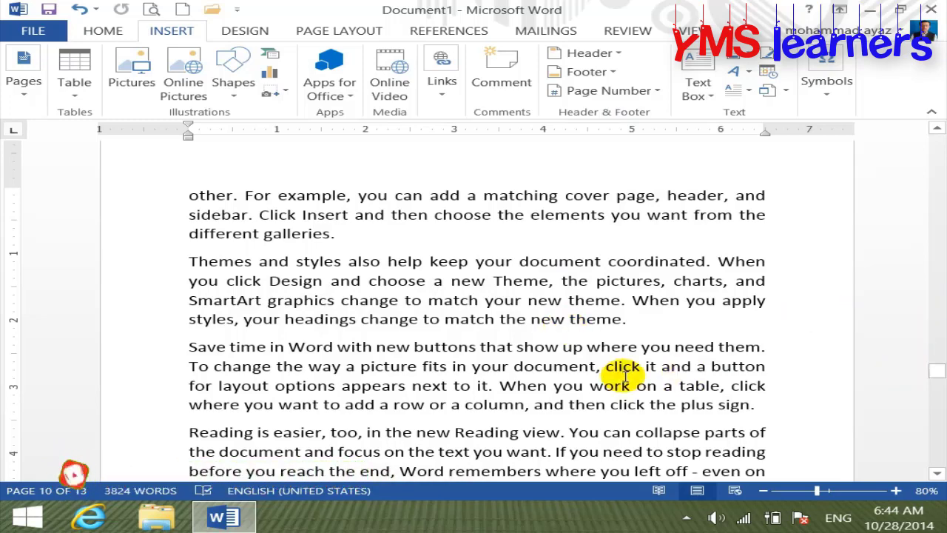
- Further down, bookmark the word 'document' as FOURTHDAY
scroll(626, 377, down, 5)
scroll(625, 377, down, 6)
scroll(625, 377, down, 6)
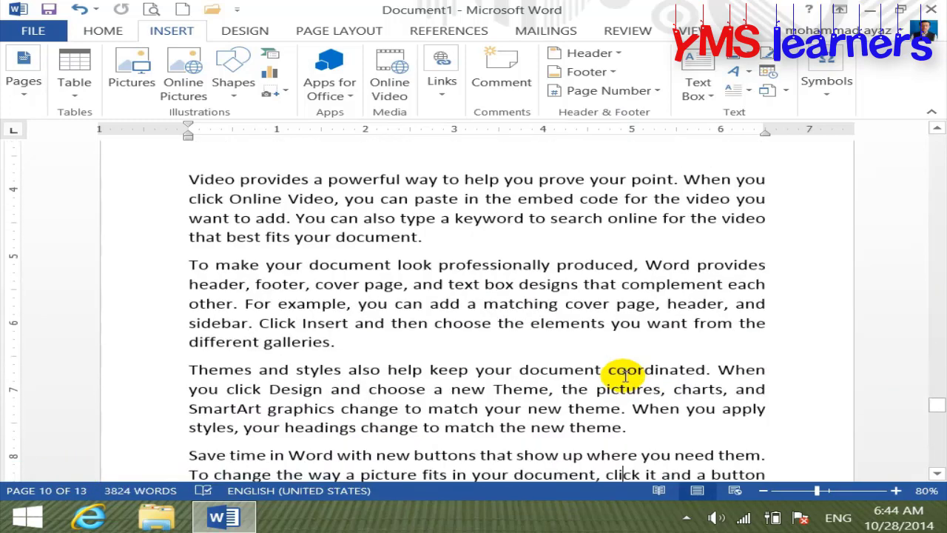
double_click(373, 233)
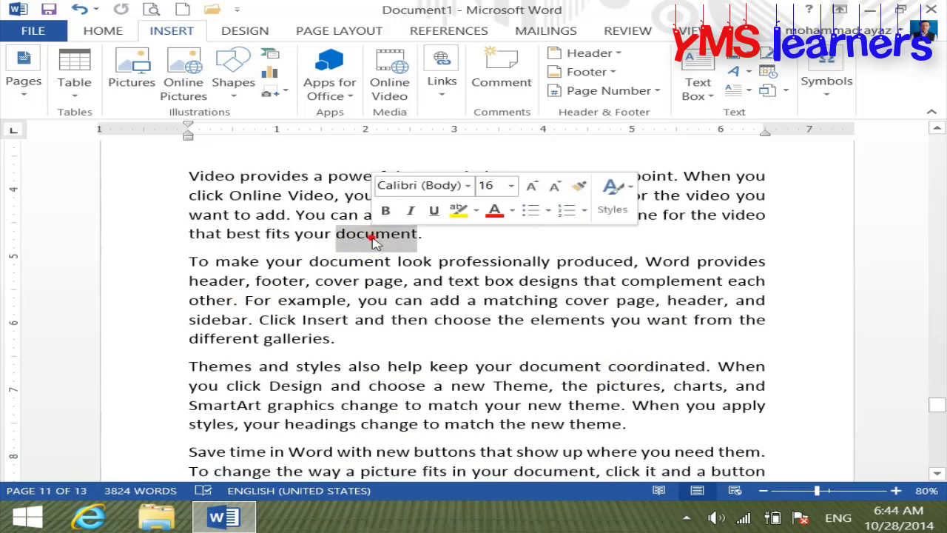
click(447, 87)
click(514, 155)
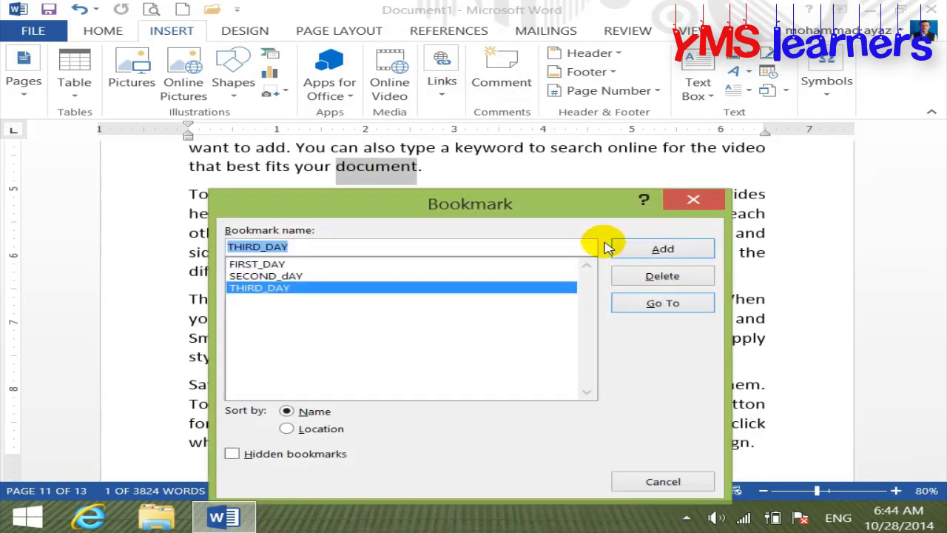
text(FOUR)
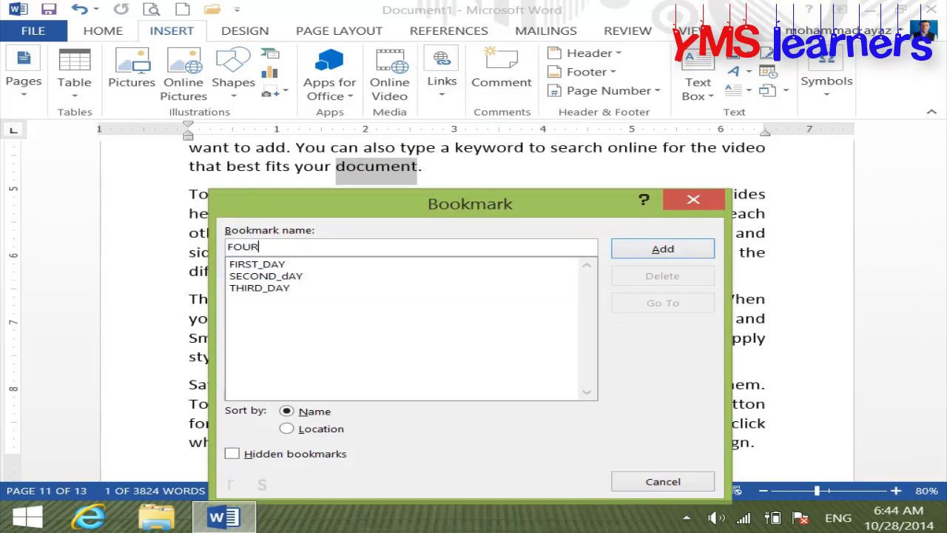
text(OFTHDAY)
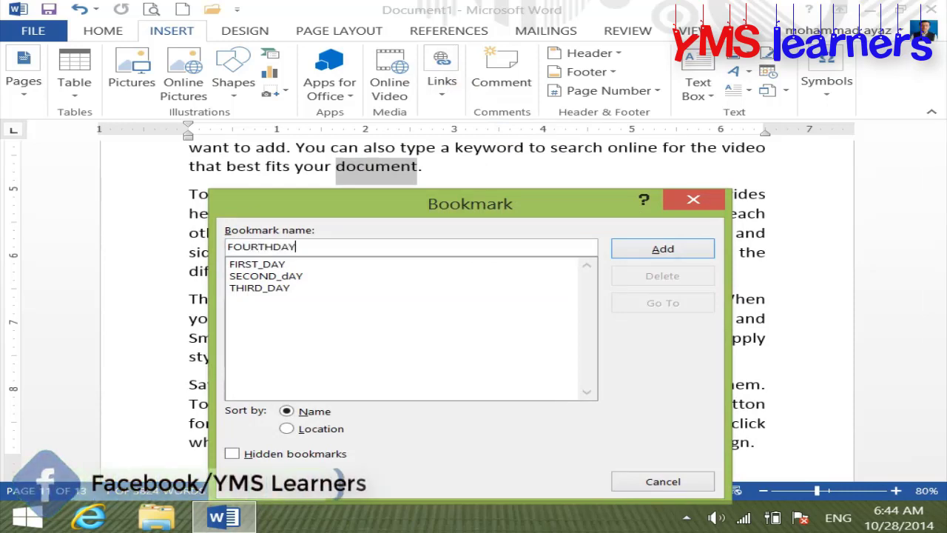
click(622, 249)
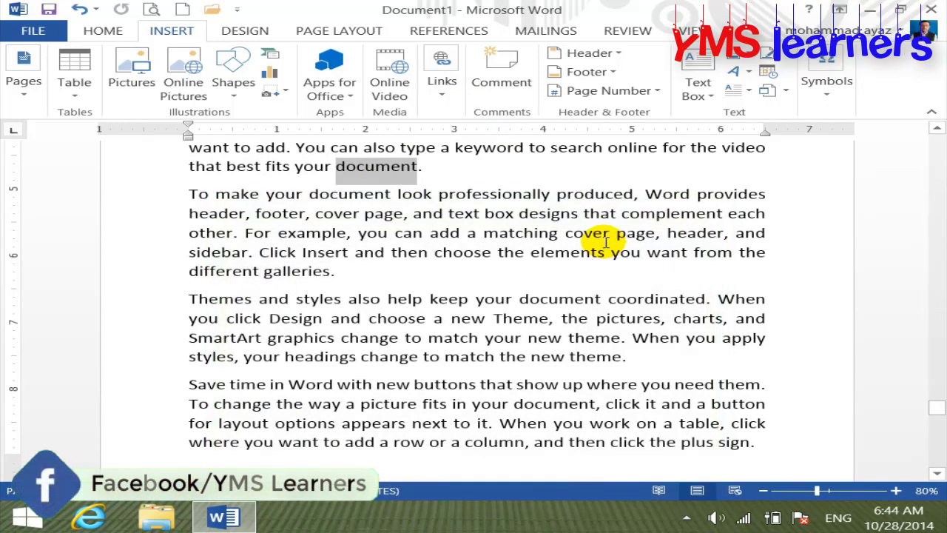
- Save the document to the Desktop as BOOKMARK.docx and close it
click(49, 10)
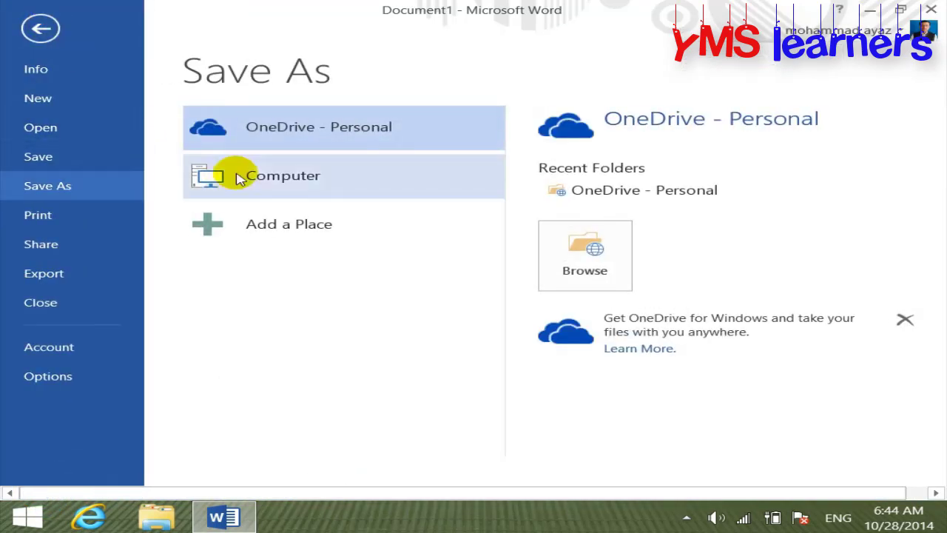
click(237, 177)
click(594, 389)
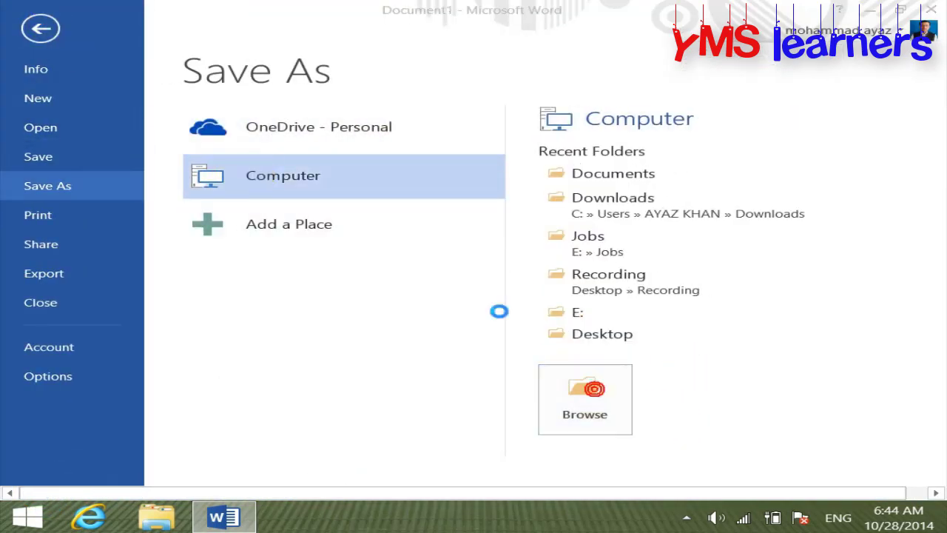
click(103, 160)
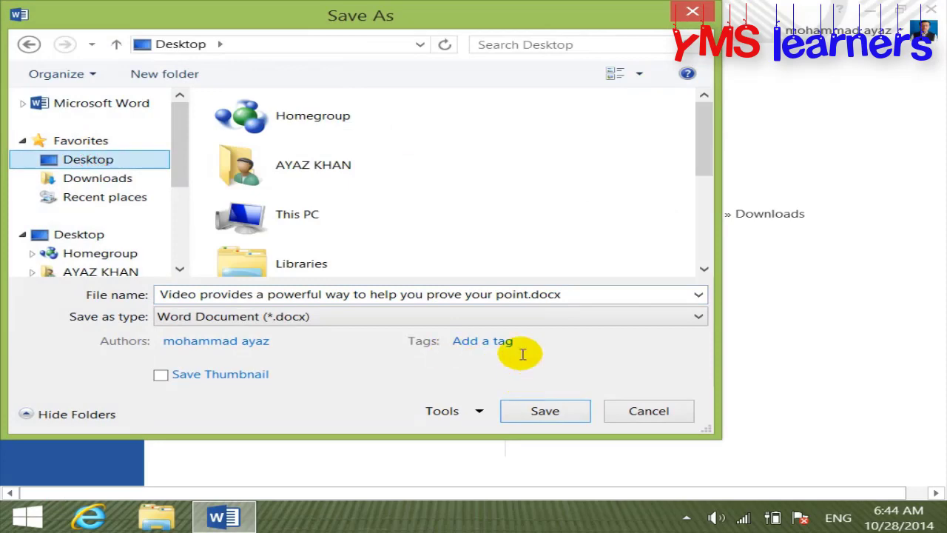
click(583, 297)
text(BO)
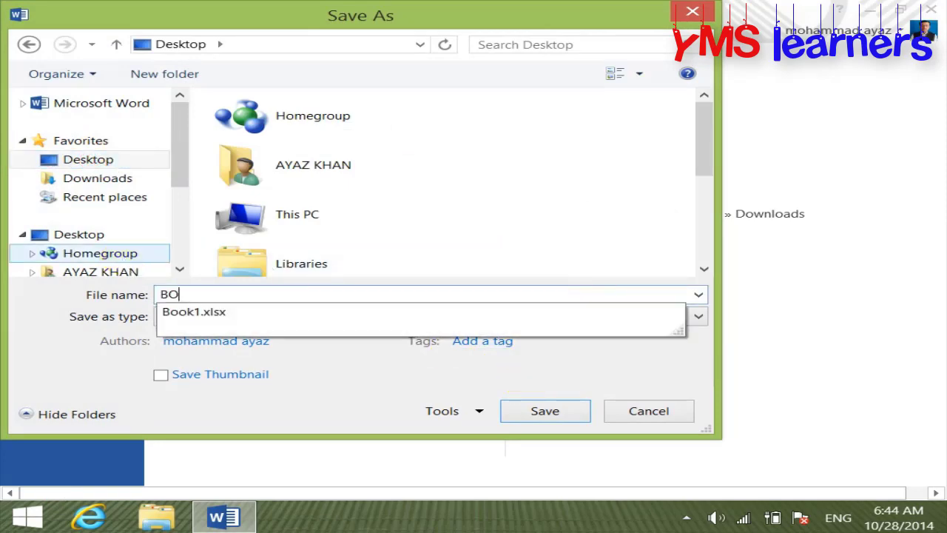
text(OKMARK.docx)
key(Return)
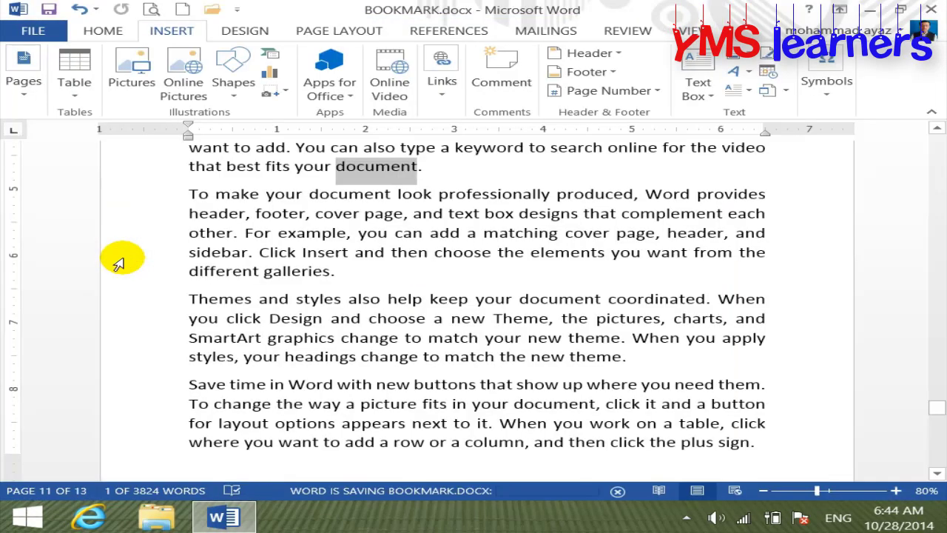
key(ctrl+w)
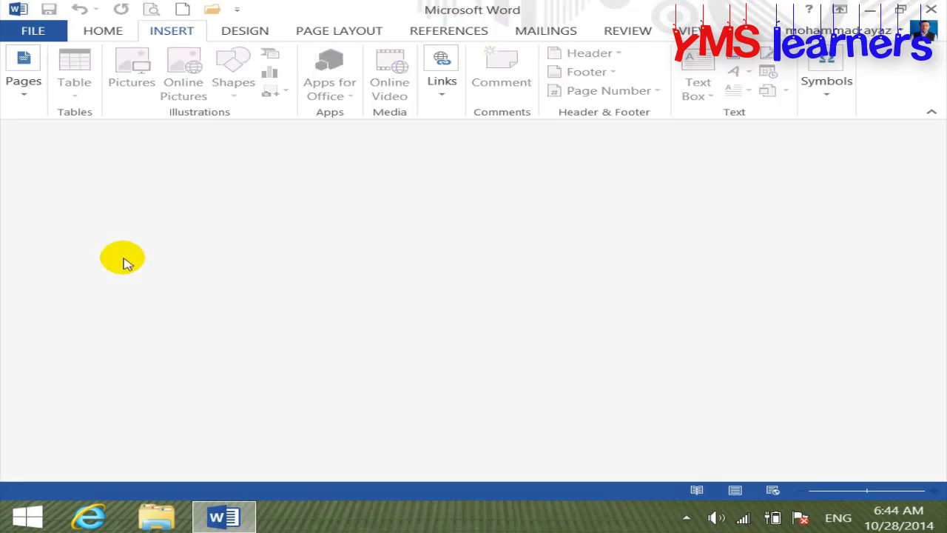
- Reopen BOOKMARK.docx from recent documents, resuming where you left off
click(30, 31)
click(662, 161)
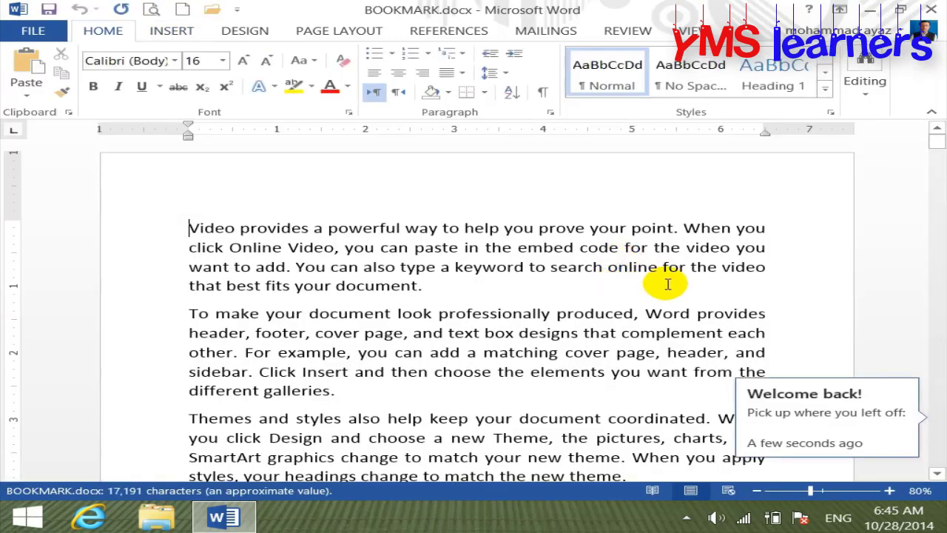
click(668, 284)
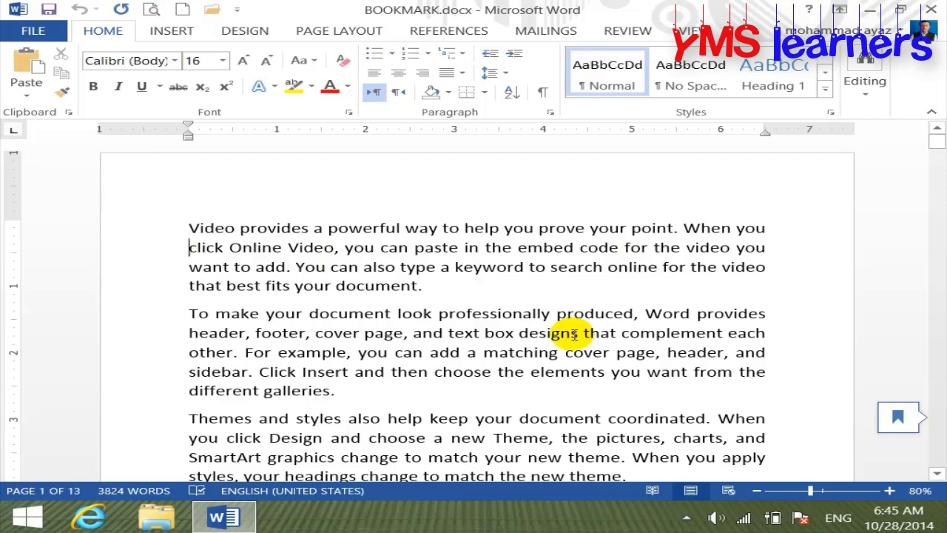
- Insert a page break so the 'Video provides' paragraph on page 3 starts a new page
scroll(574, 333, down, 3)
scroll(574, 334, down, 3)
scroll(574, 333, down, 3)
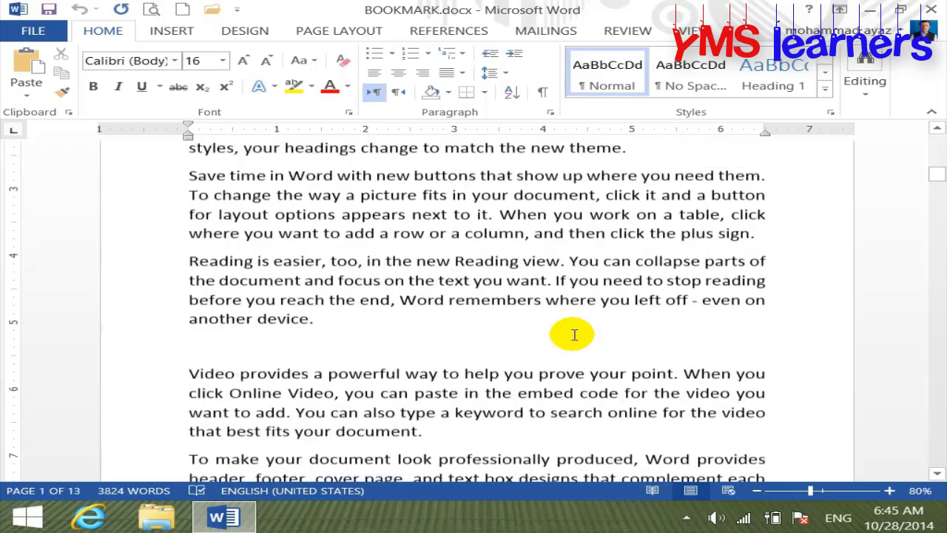
scroll(575, 334, down, 3)
scroll(574, 334, down, 5)
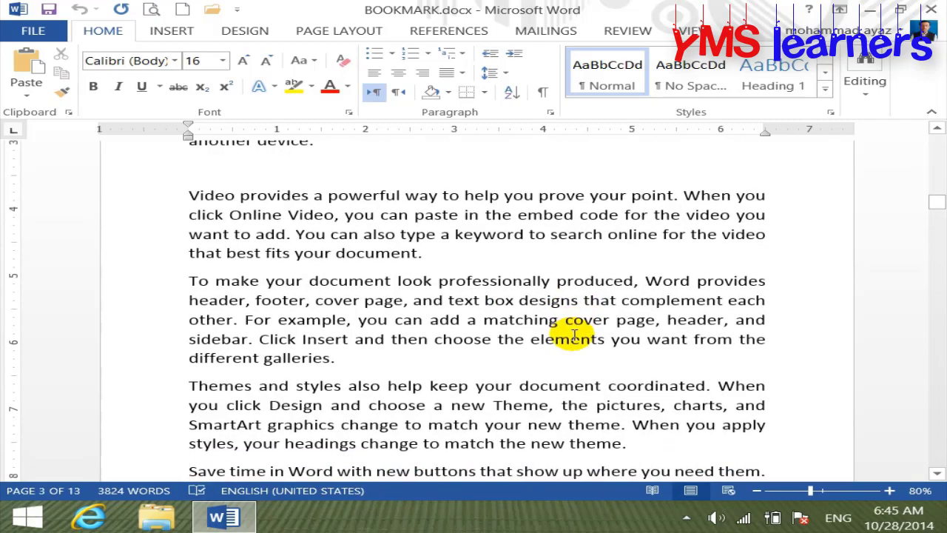
key(Up)
key(Up)
key(Up)
key(Up)
key(Up)
key(Up)
key(Up)
key(Up)
key(Up)
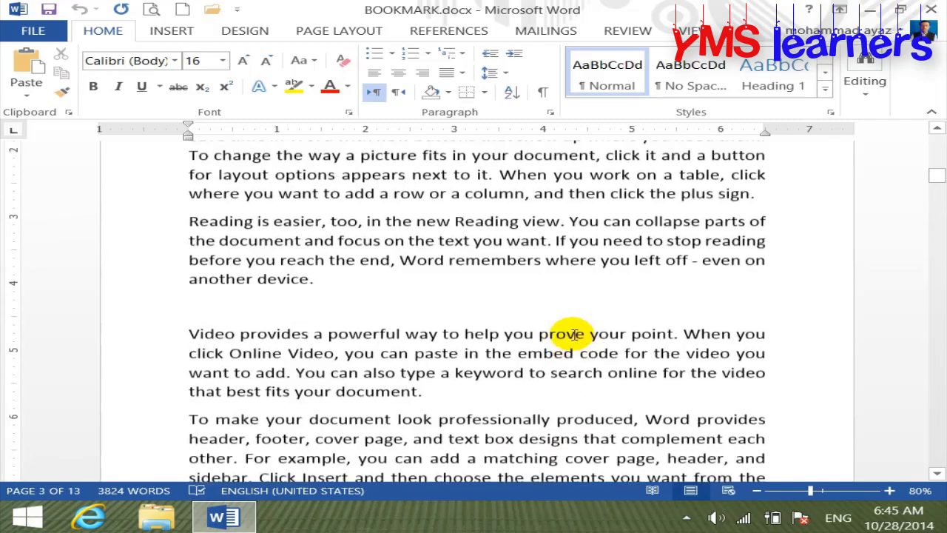
key(Up)
key(Up)
key(Up)
key(ctrl+Return)
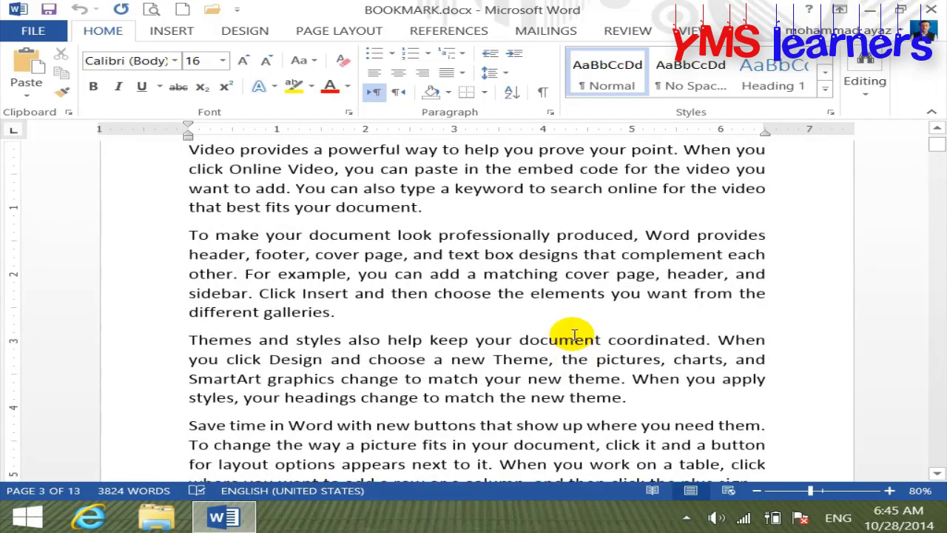
click(936, 134)
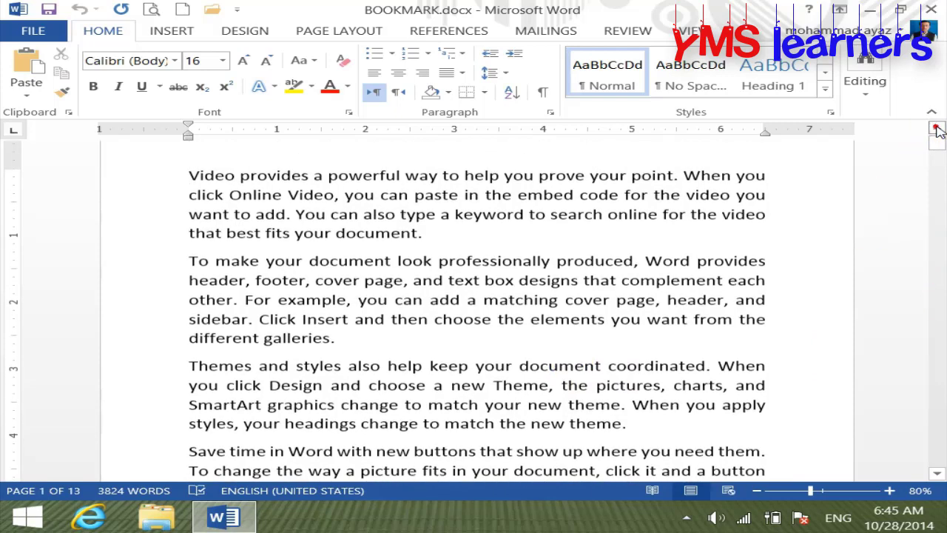
- Jump to the FIRST_DAY bookmark using the Bookmark dialog's Go To
click(171, 30)
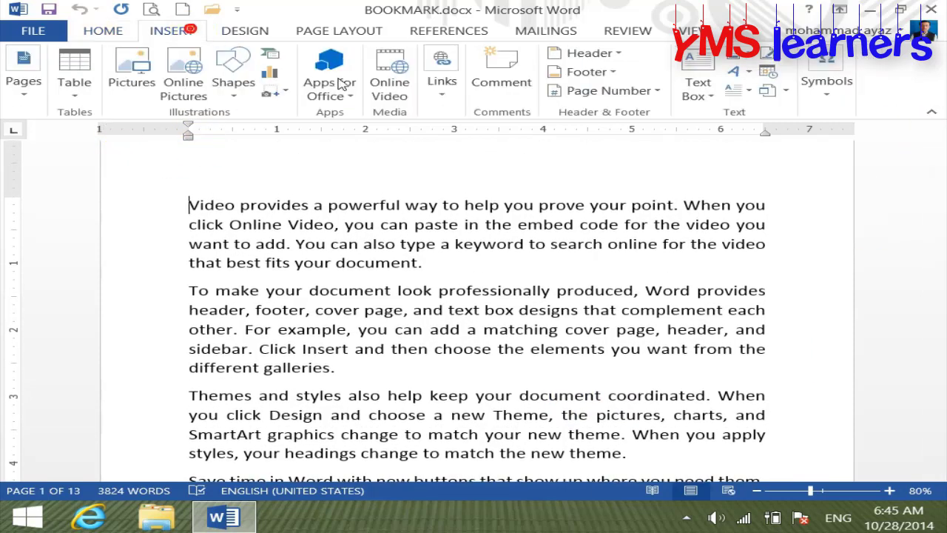
click(441, 85)
click(510, 143)
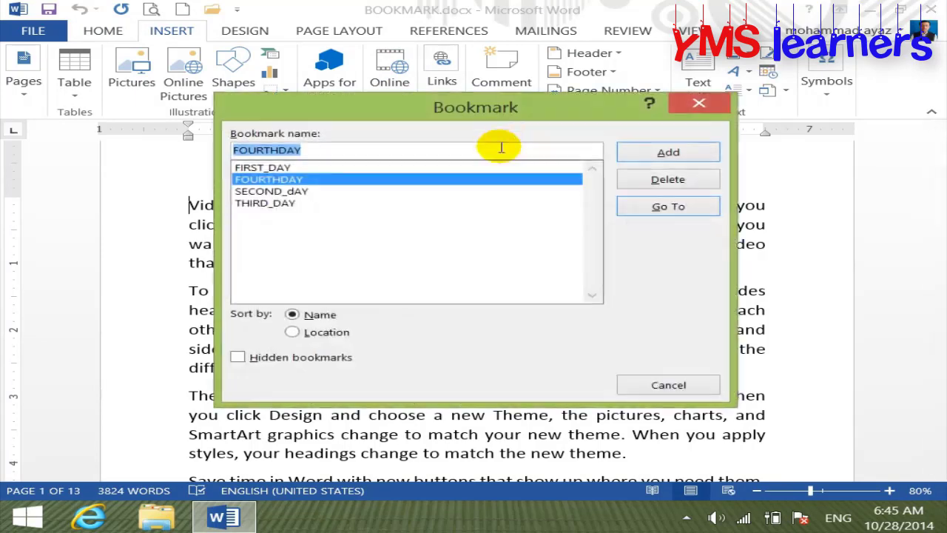
drag(495, 111, 587, 119)
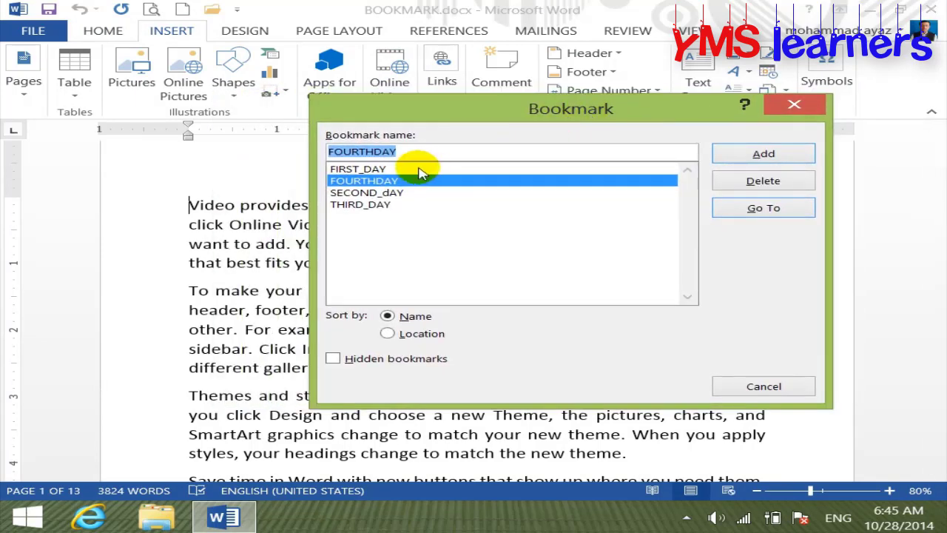
click(373, 169)
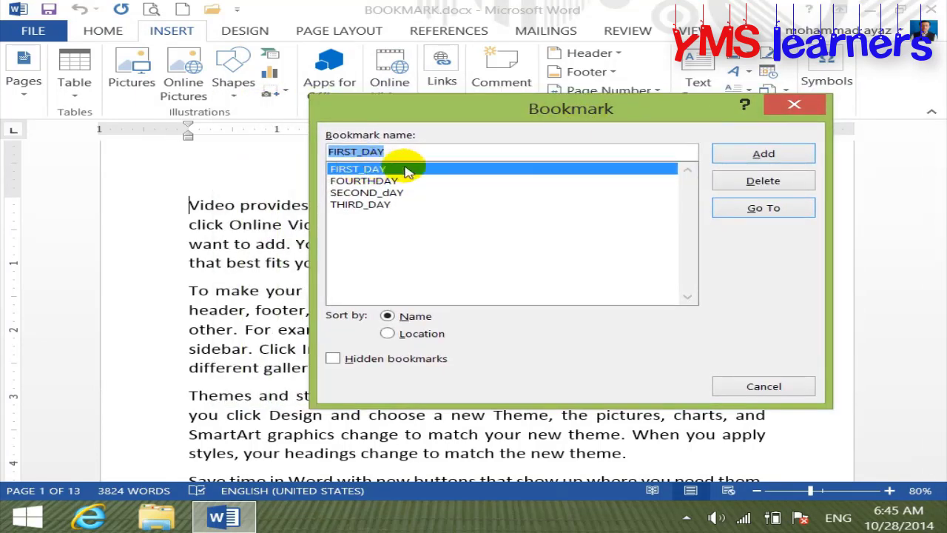
click(762, 209)
mouse_move(676, 112)
mouse_down()
mouse_move(263, 107)
mouse_move(561, 111)
mouse_up()
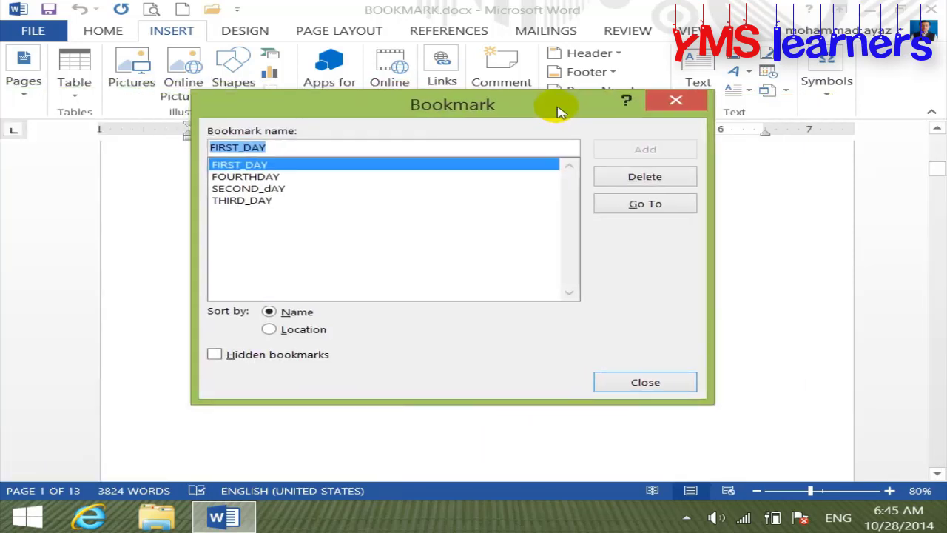
click(641, 389)
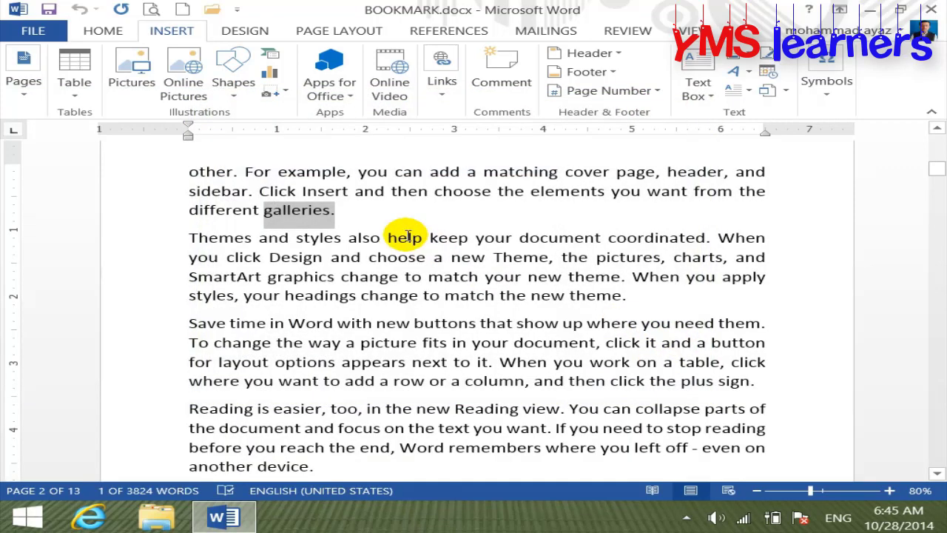
- Jump to the FOURTHDAY bookmark
click(444, 87)
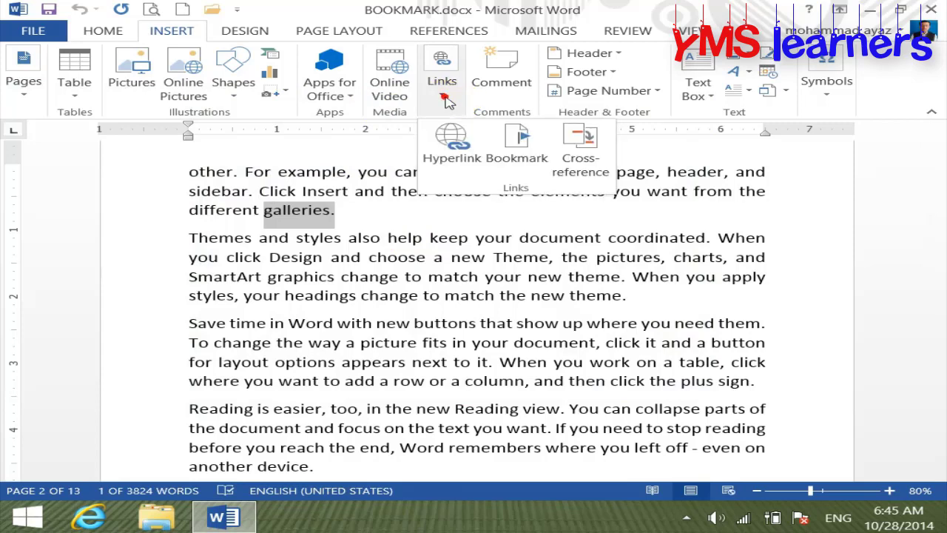
click(517, 145)
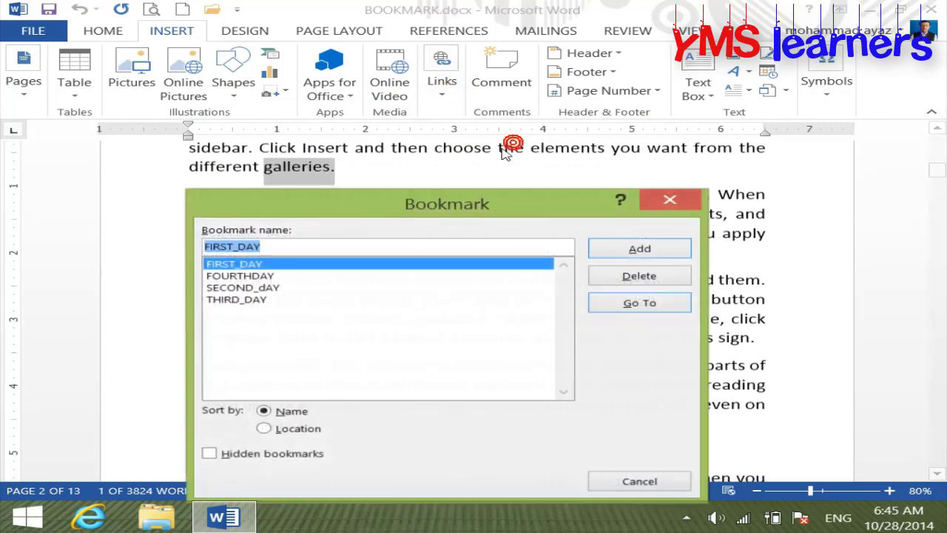
click(245, 276)
click(641, 302)
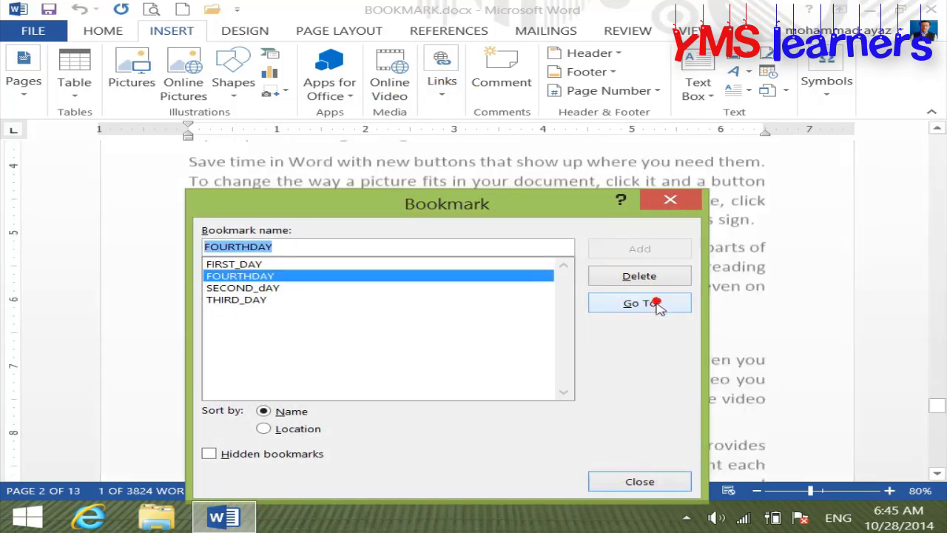
click(641, 482)
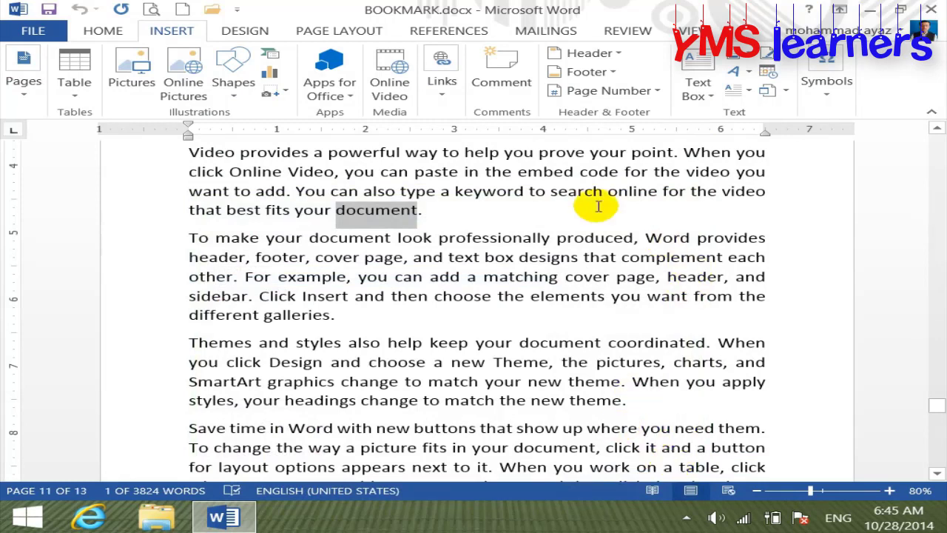
- Jump to the THIRD_DAY bookmark
click(441, 96)
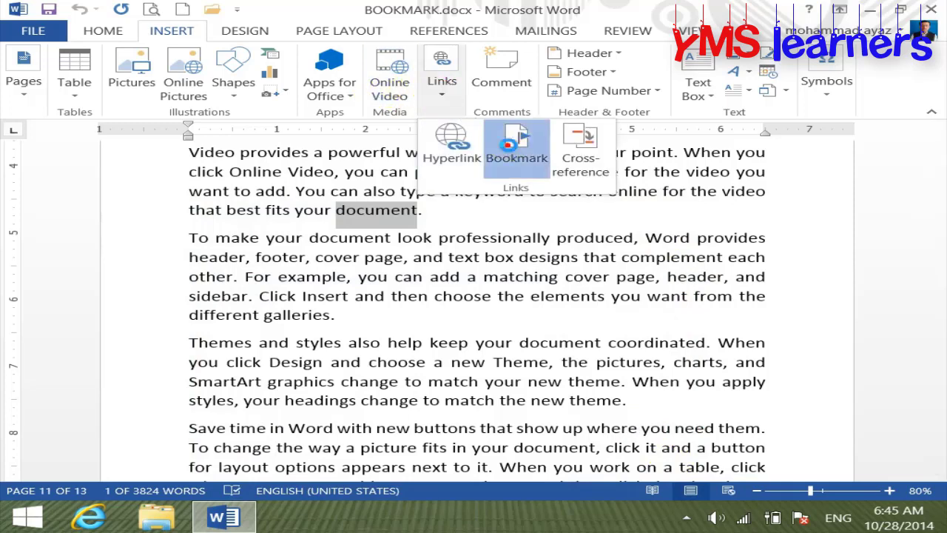
click(514, 159)
drag(560, 213, 567, 109)
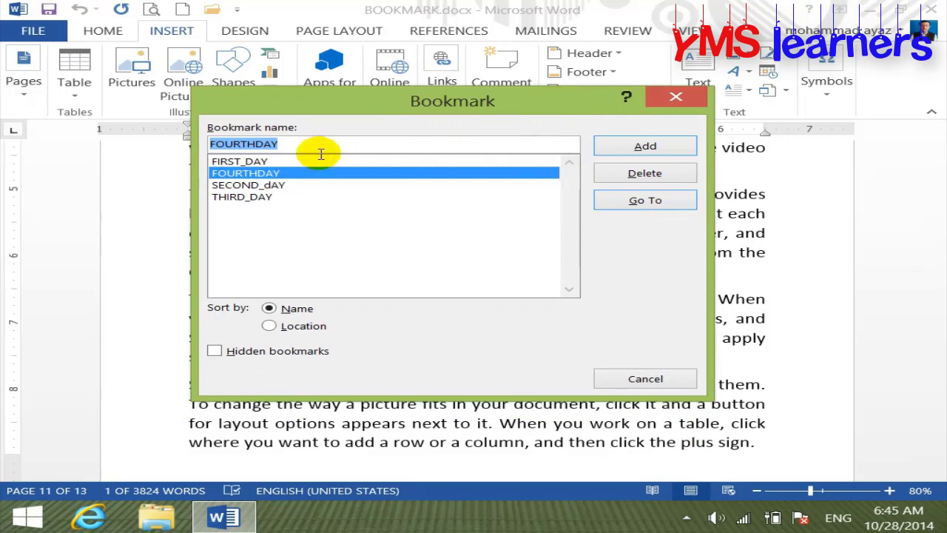
click(251, 161)
click(256, 185)
click(251, 197)
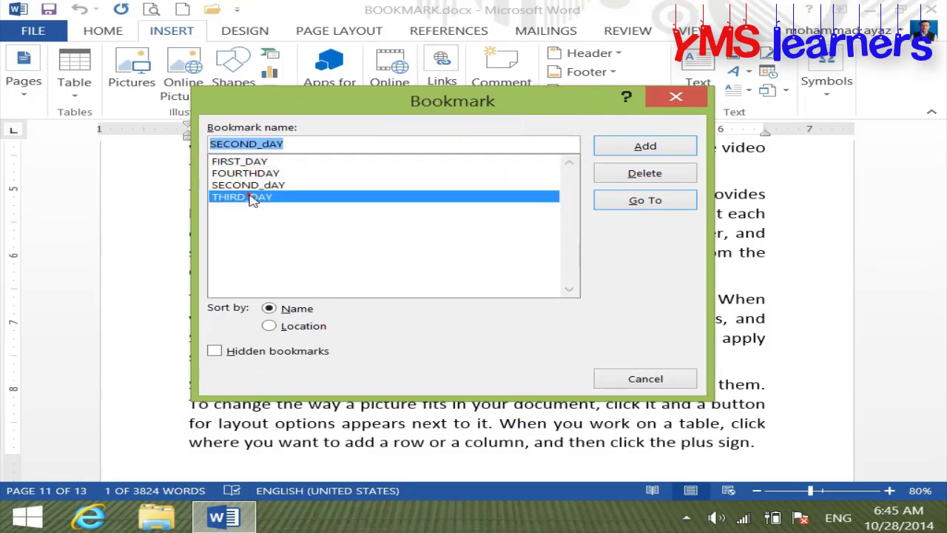
click(646, 201)
click(647, 378)
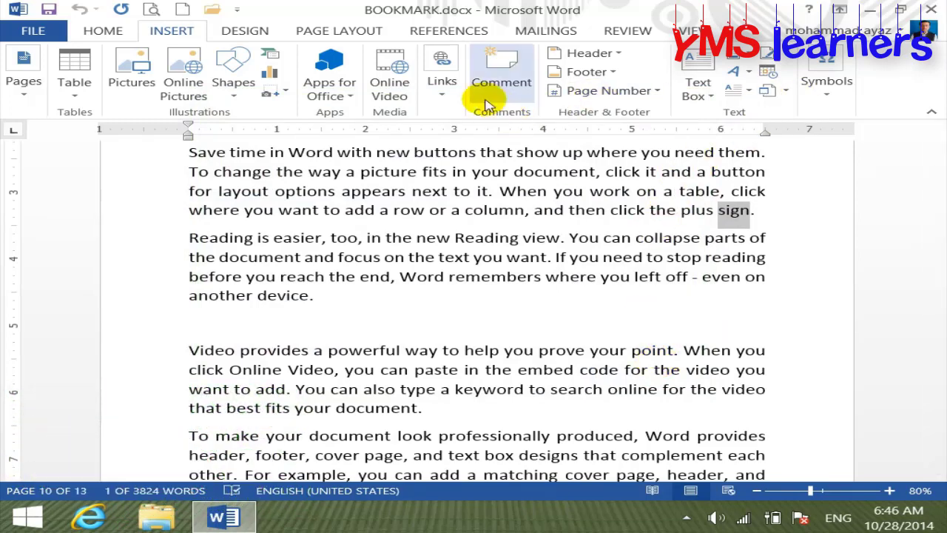
- Reopen the Bookmark dialog and select FOURTHDAY
click(441, 95)
click(520, 153)
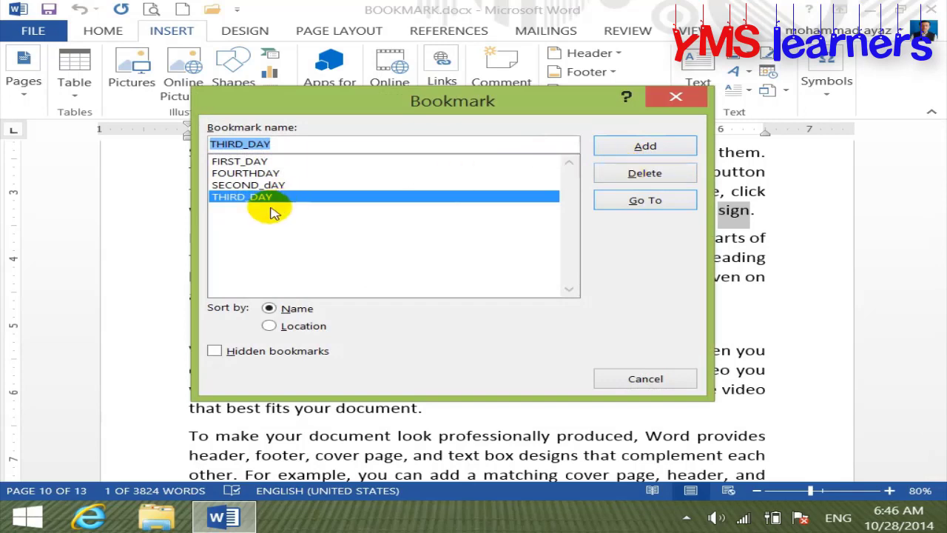
click(266, 174)
- Delete FOURTHDAY, go to FIRST_DAY, toggle Hidden bookmarks, and close the Bookmark dialog
click(644, 174)
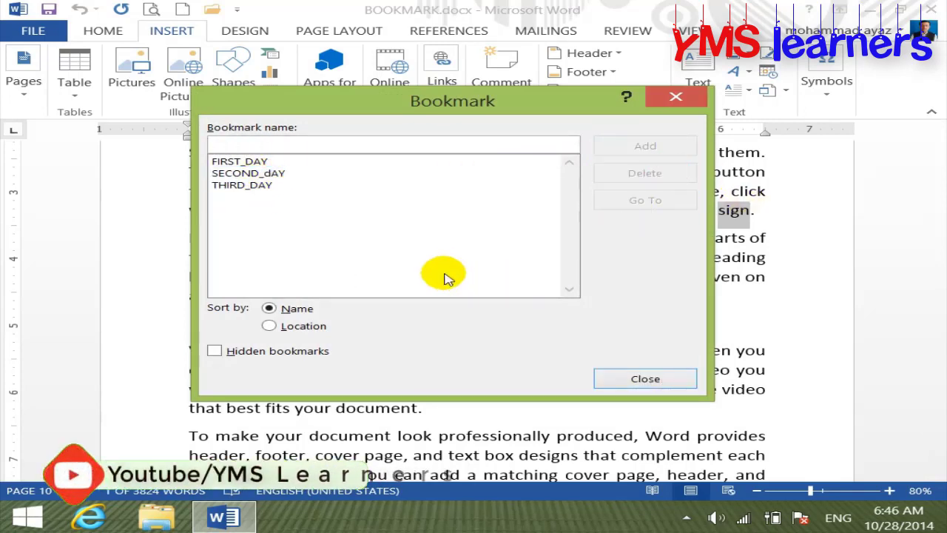
click(241, 162)
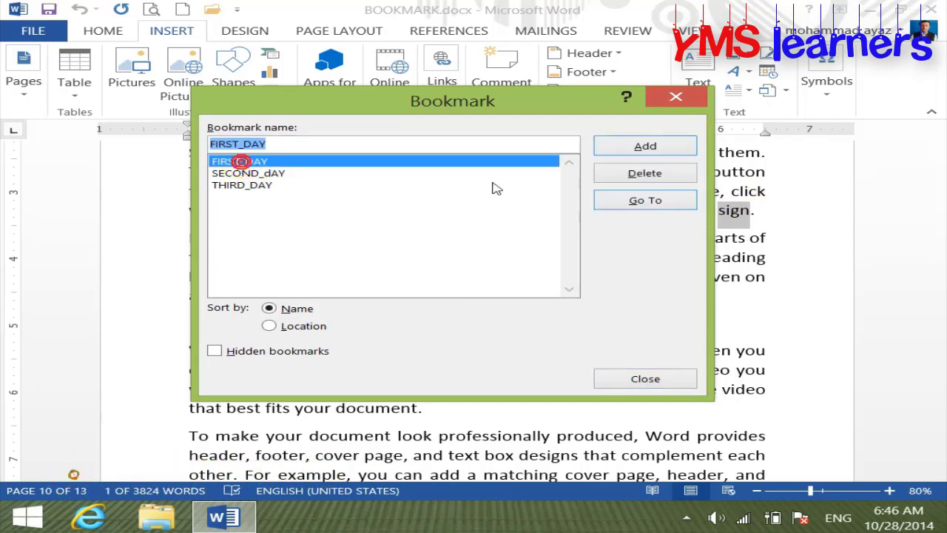
click(654, 202)
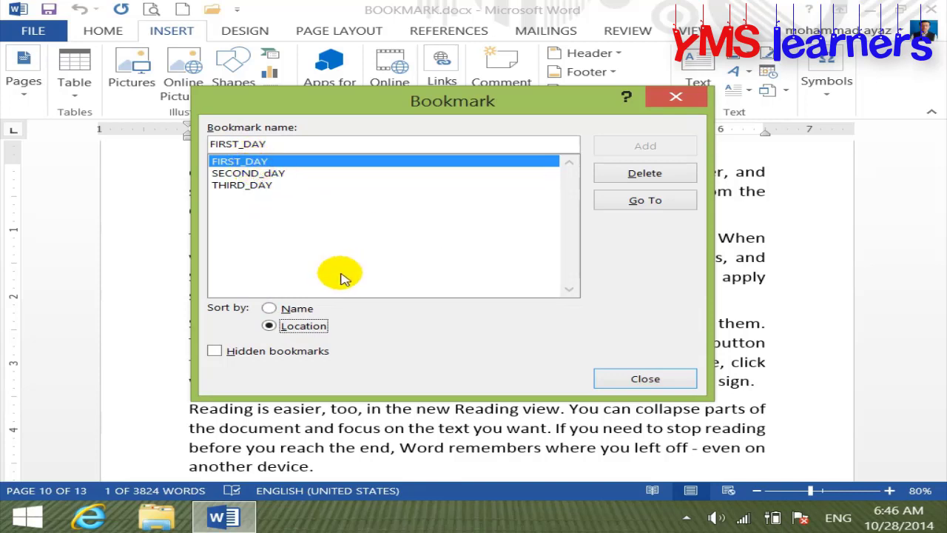
click(216, 351)
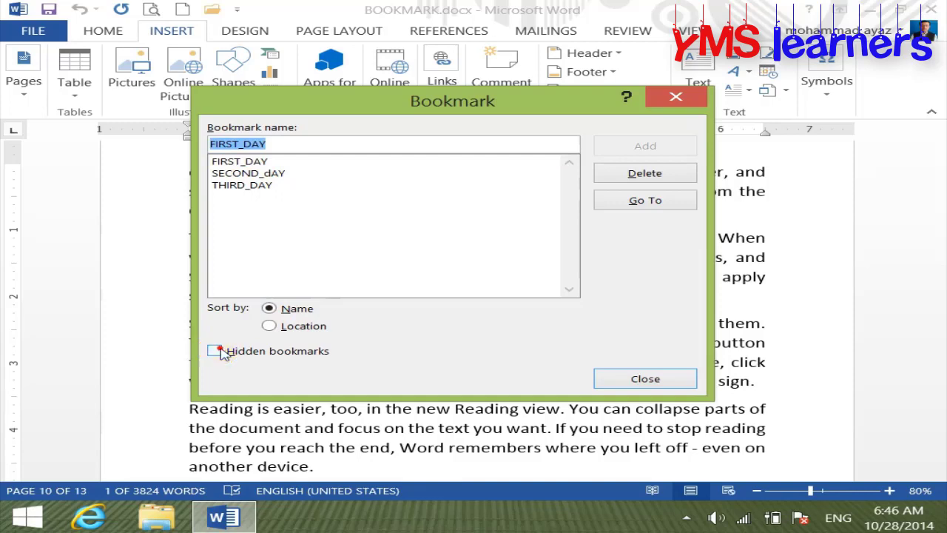
click(599, 380)
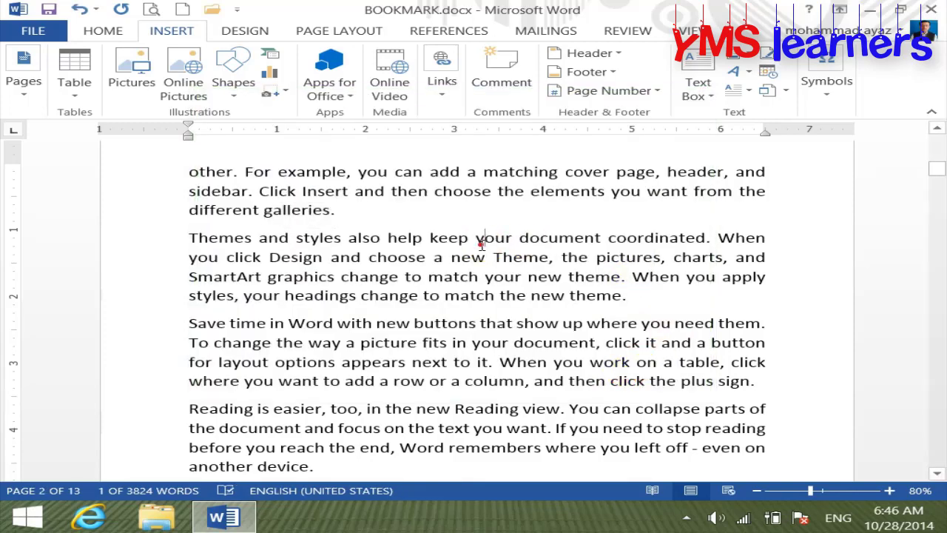
click(478, 238)
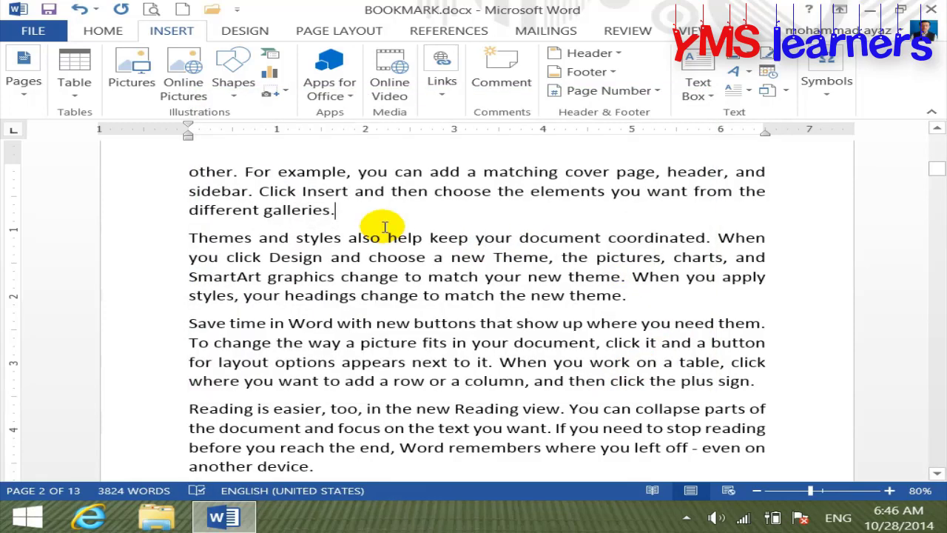
- Turn on Show bookmarks in Word Options > Advanced so bookmark brackets appear
click(33, 31)
click(72, 379)
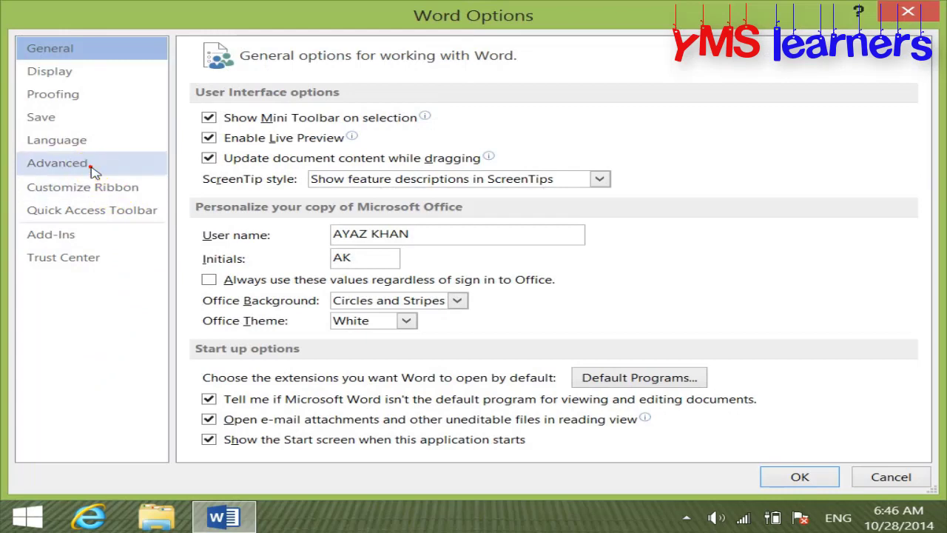
click(91, 164)
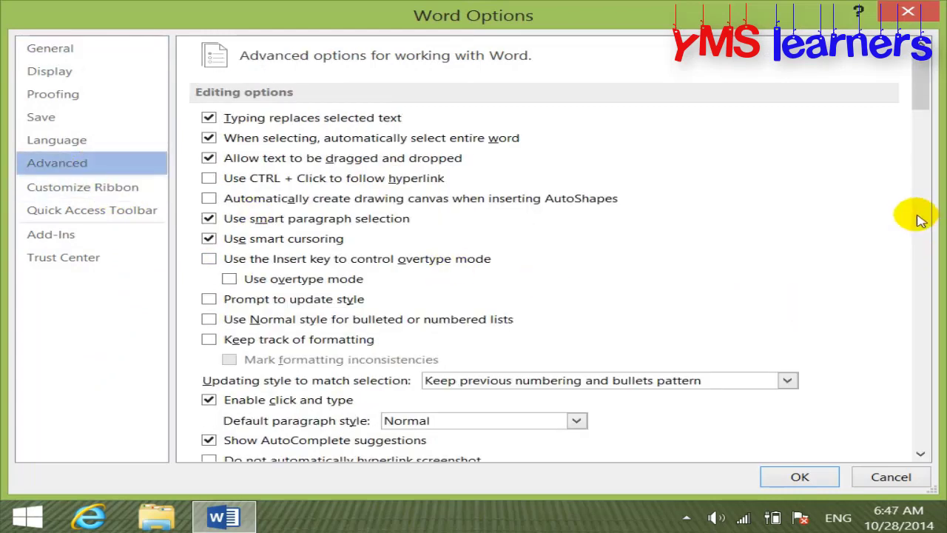
drag(924, 105, 917, 231)
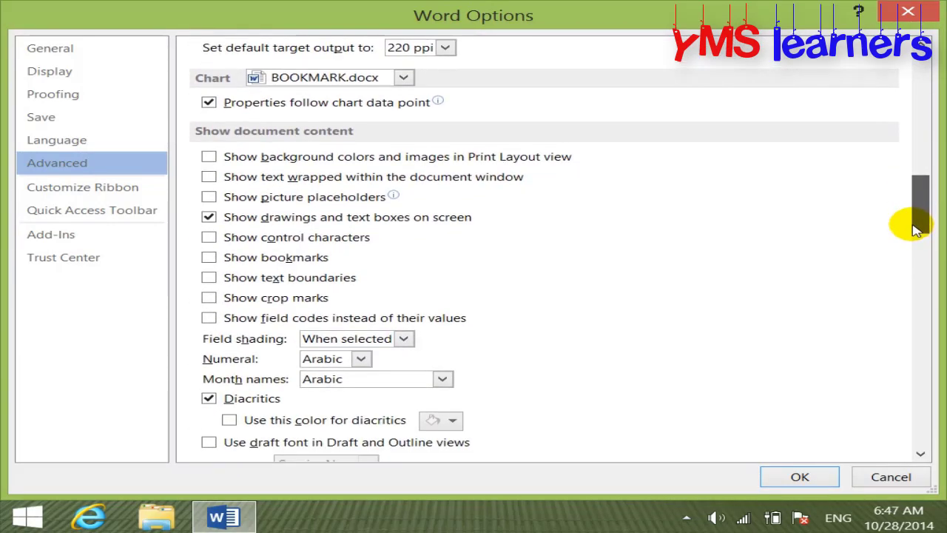
click(208, 257)
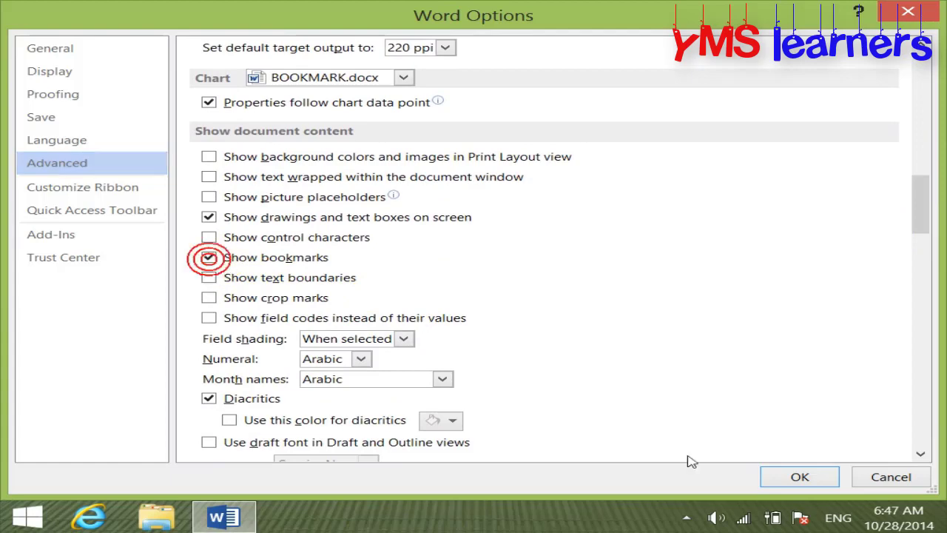
click(800, 476)
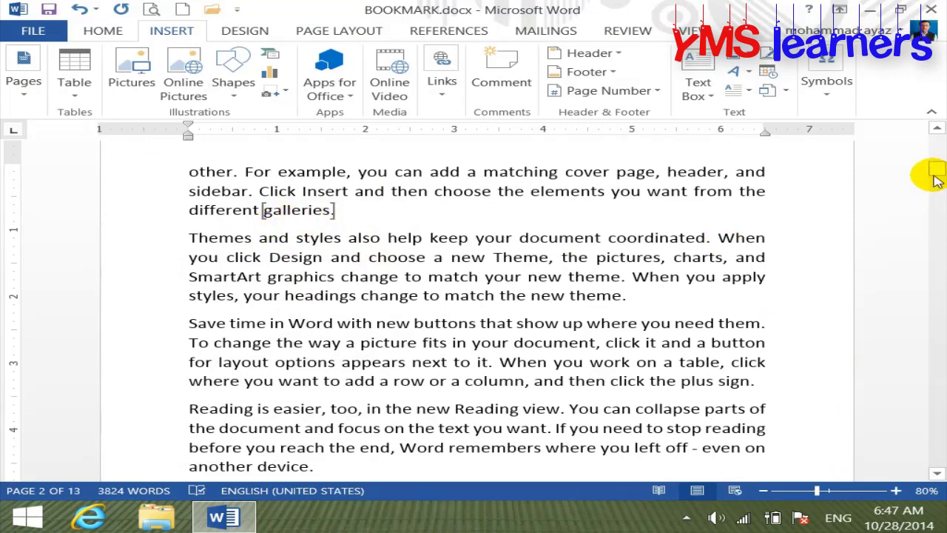
- Scroll down to page 5 to see the bracketed bookmark around 'theme'
mouse_move(935, 170)
mouse_down()
mouse_move(938, 143)
mouse_move(940, 201)
mouse_up()
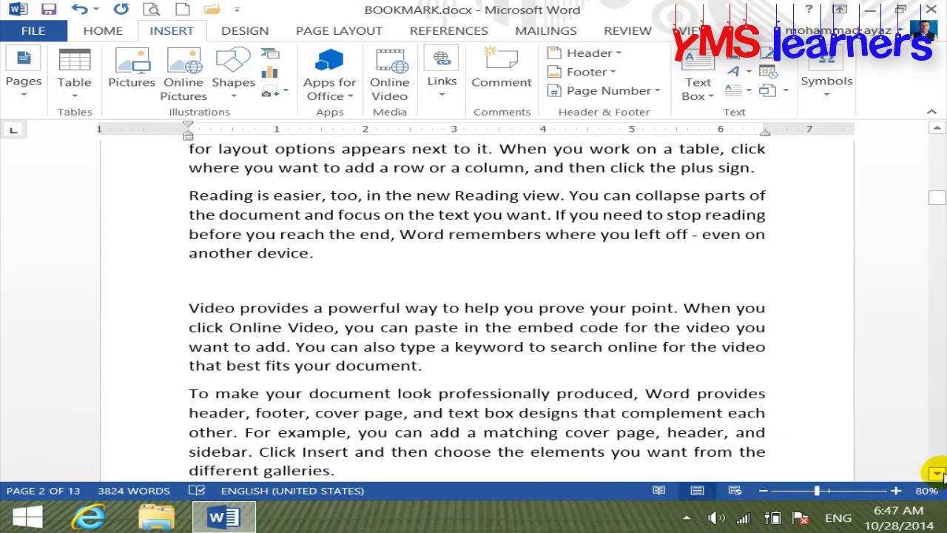
drag(938, 473, 937, 474)
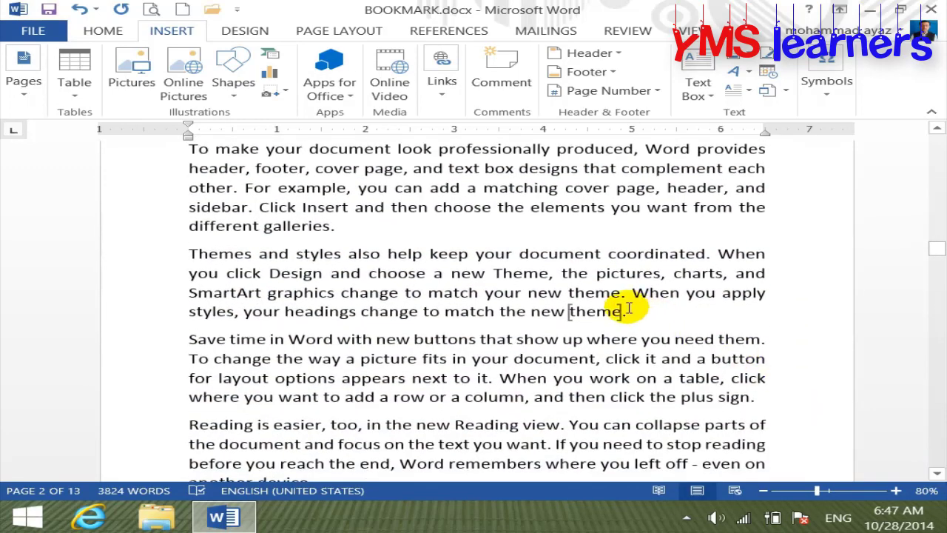
- Turn Show bookmarks off again in Word Options > Advanced
click(30, 30)
click(37, 378)
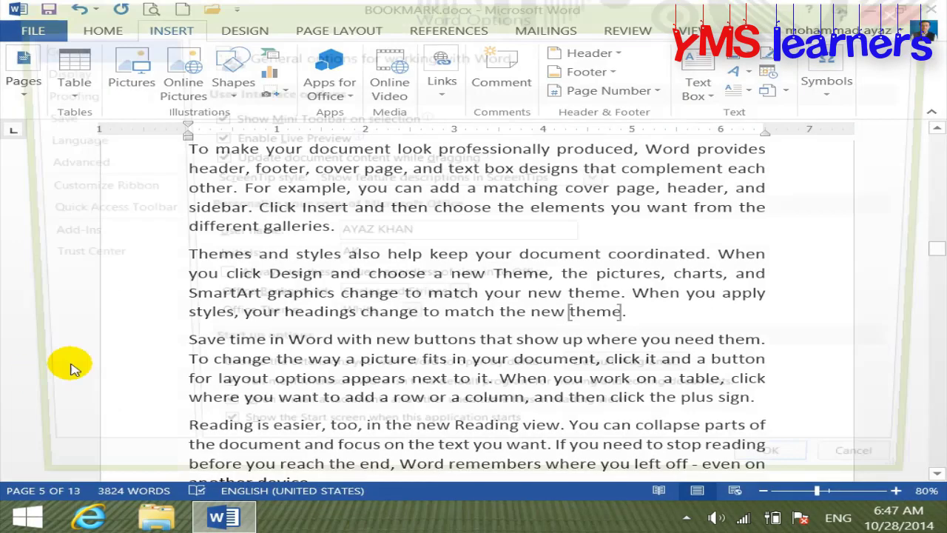
click(104, 163)
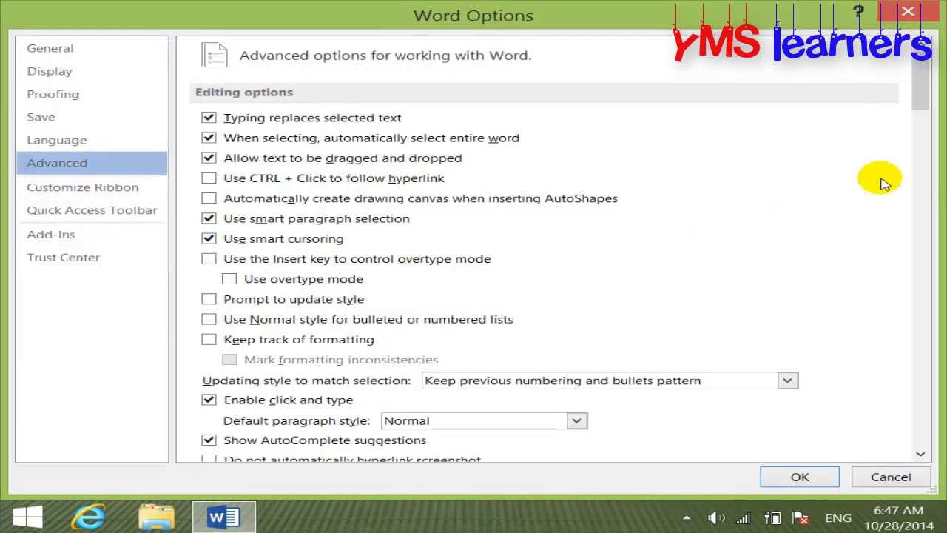
mouse_move(928, 98)
mouse_down()
mouse_move(915, 224)
mouse_move(888, 232)
mouse_up()
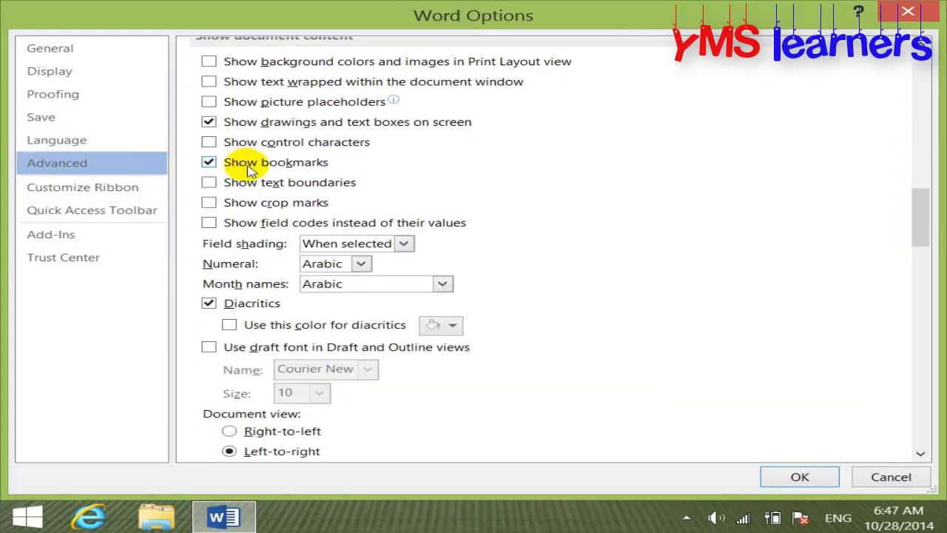
click(210, 163)
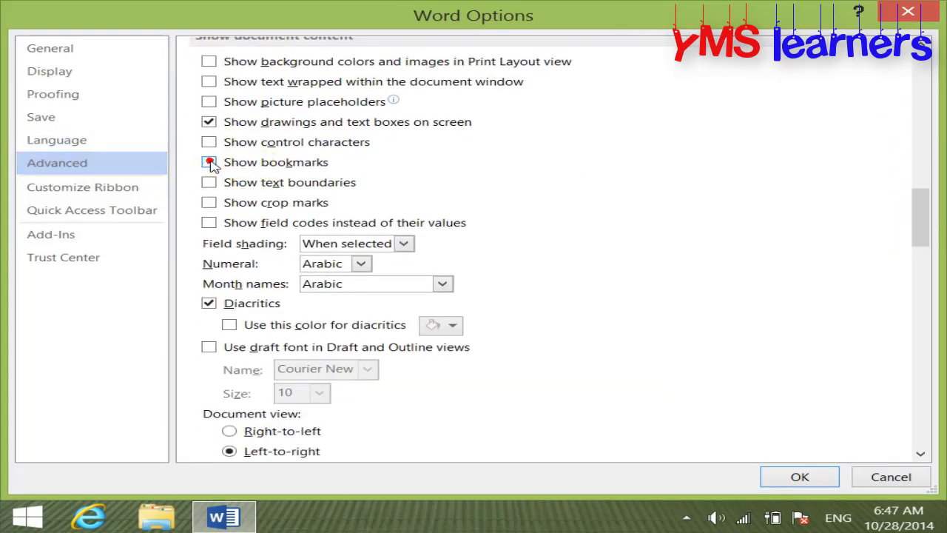
click(771, 473)
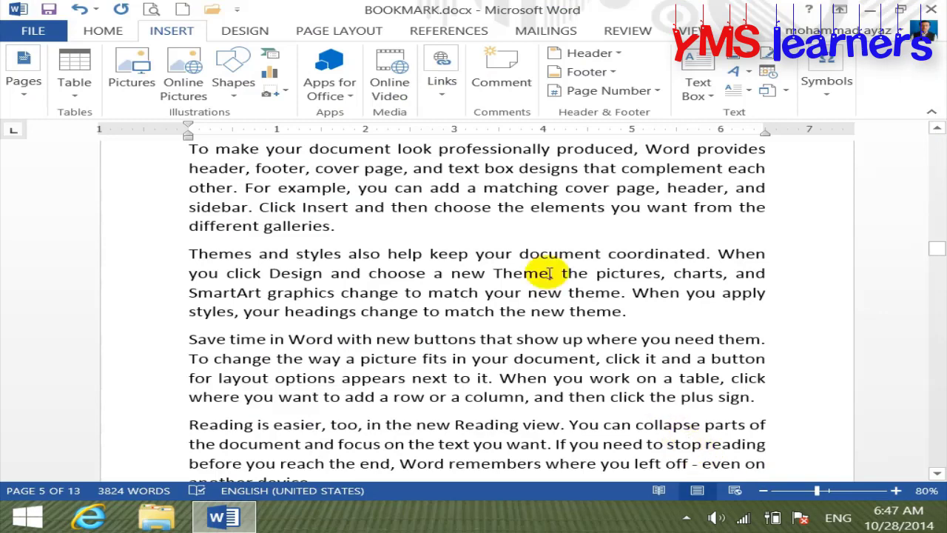
click(443, 83)
click(518, 152)
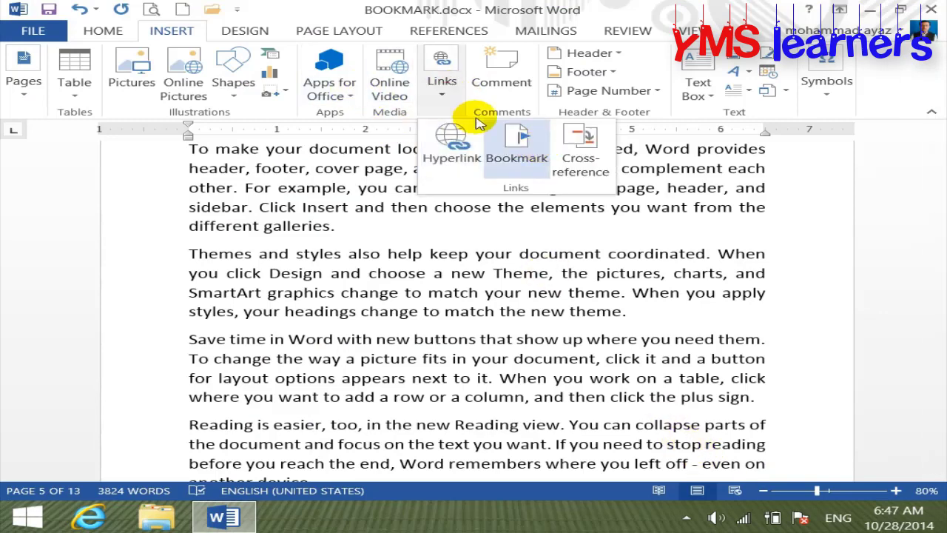
click(184, 9)
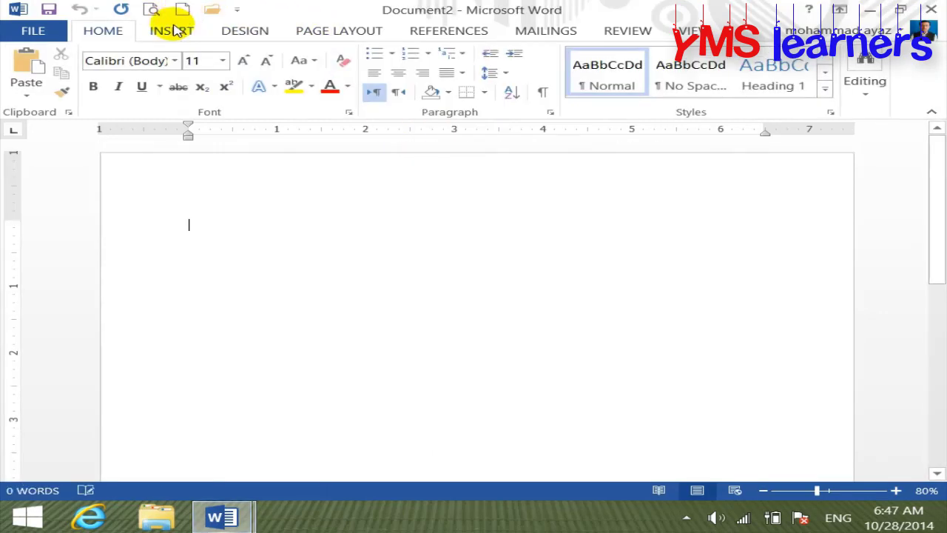
click(172, 30)
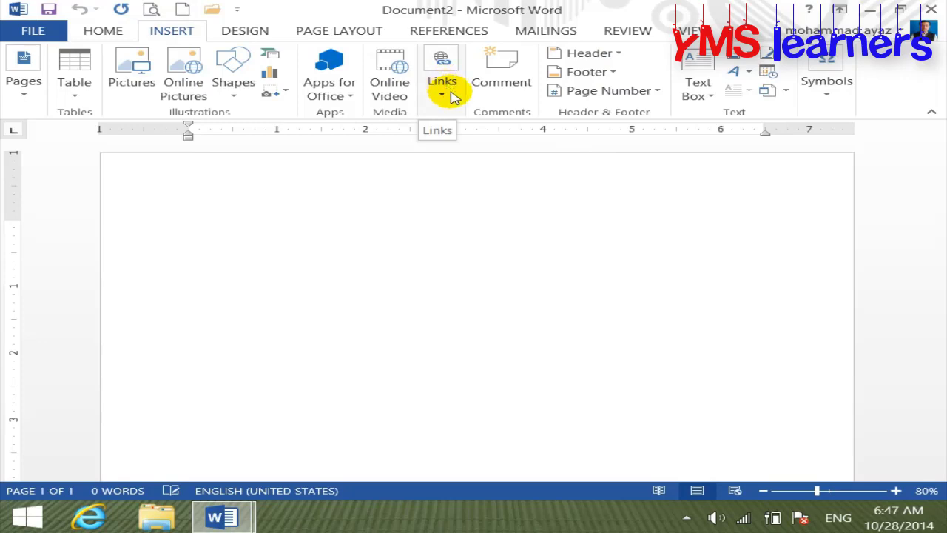
click(455, 98)
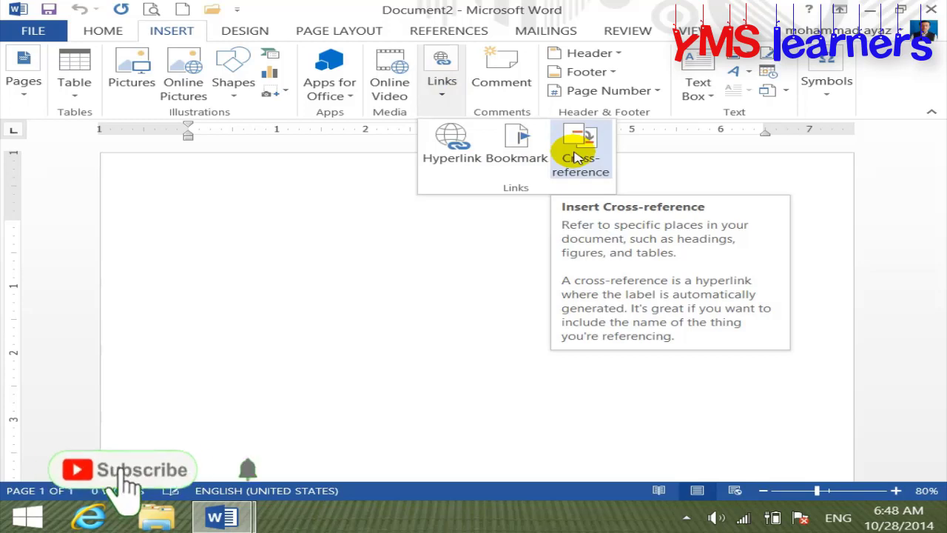
click(576, 157)
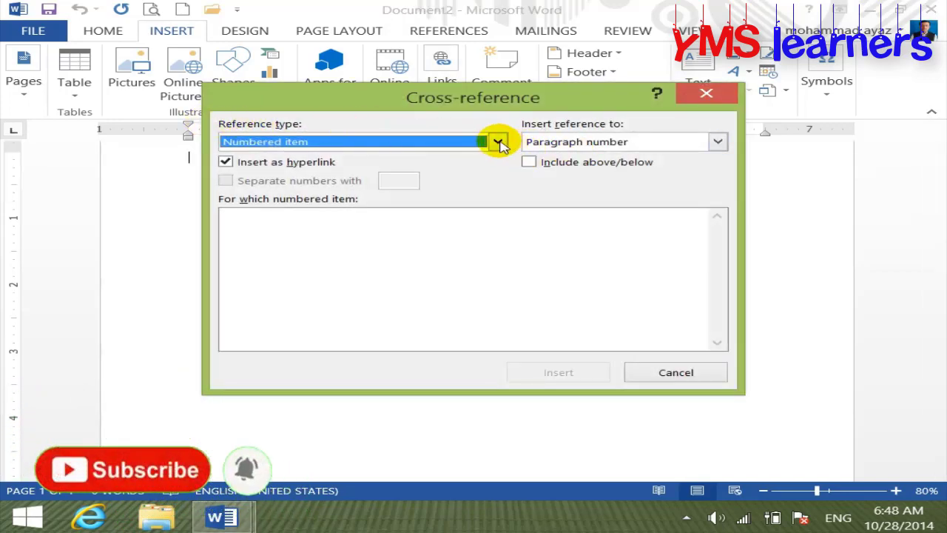
click(498, 141)
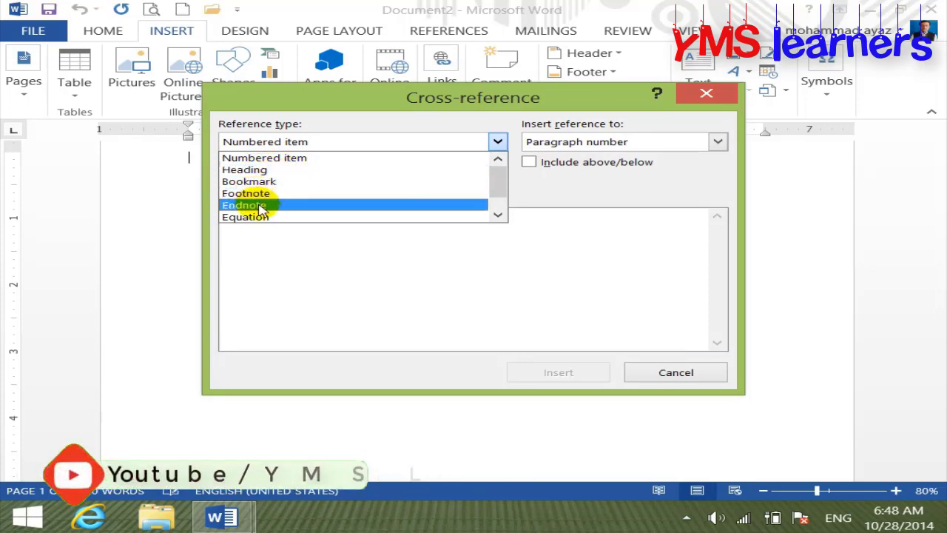
drag(502, 185, 499, 191)
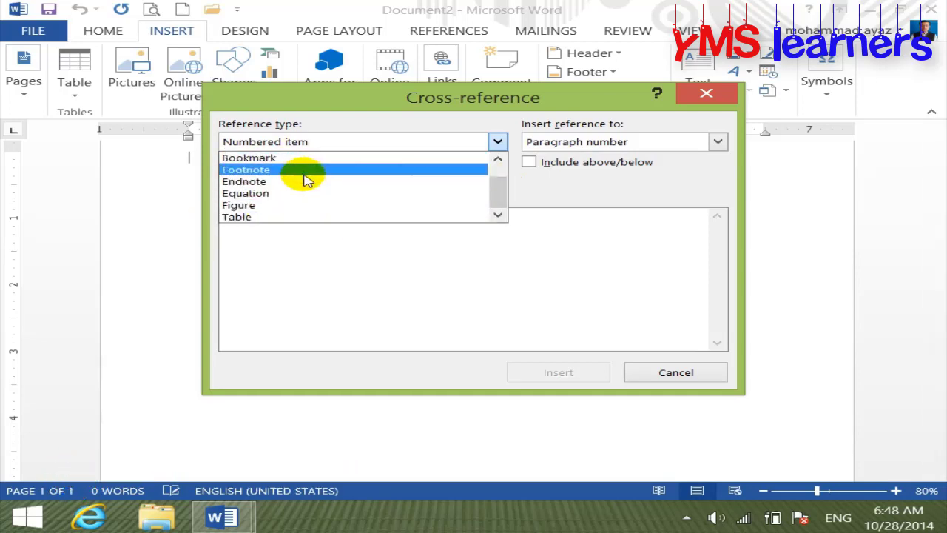
click(501, 173)
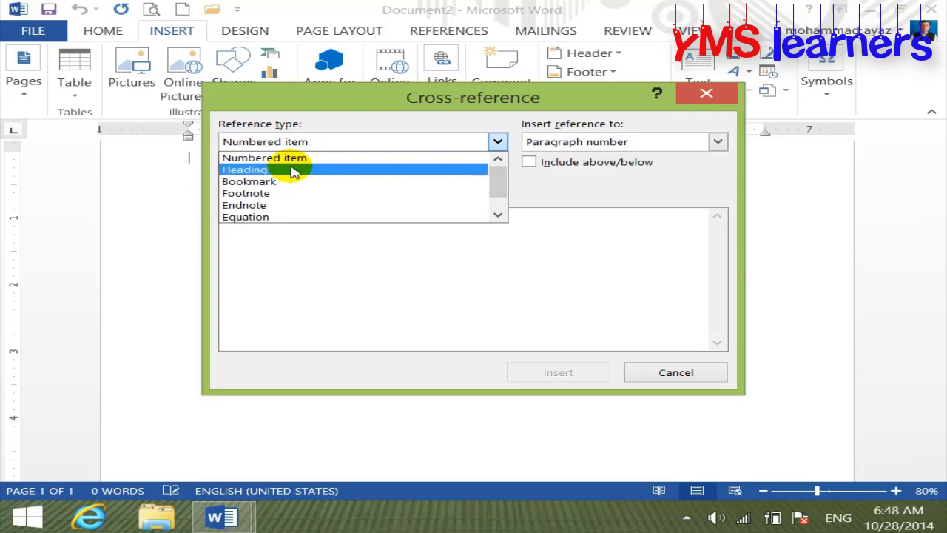
click(718, 375)
click(719, 374)
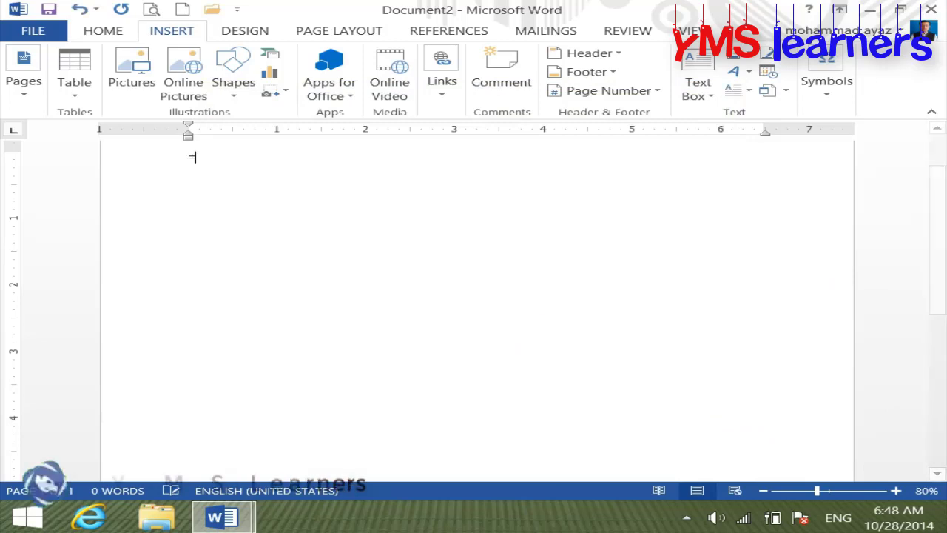
- Generate sample paragraphs with =RAND(), add a COMPUTER title line, and enlarge all text to 14 pt
text(=RAND(0)
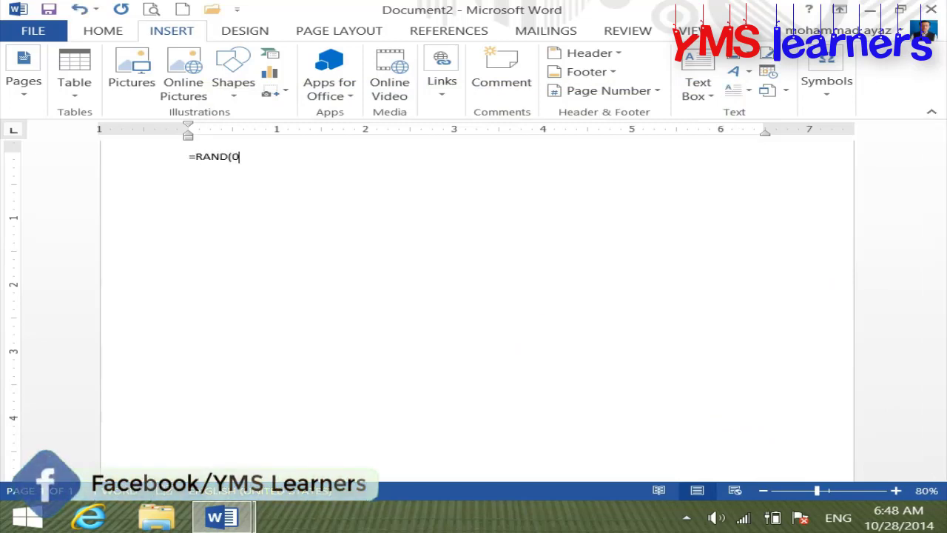
text())
key(Return)
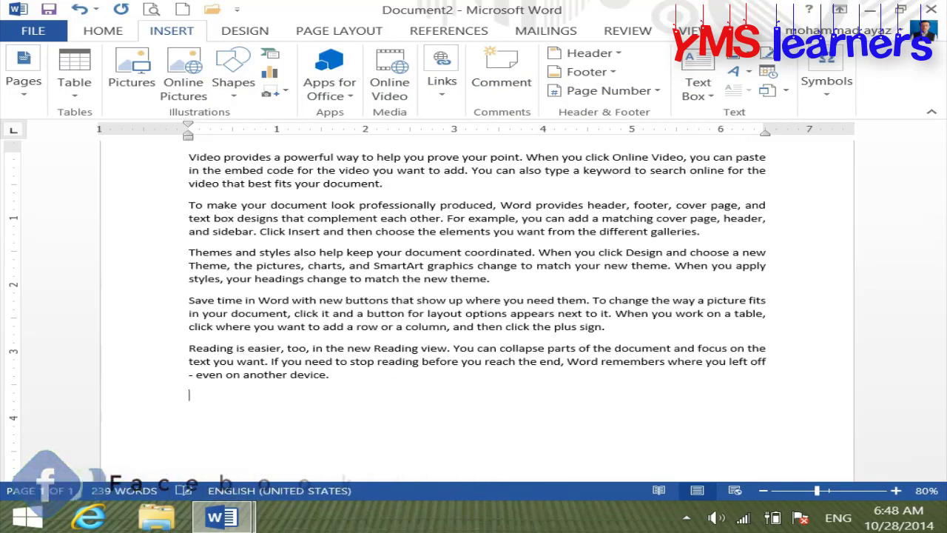
key(Up)
key(Up)
key(Up)
key(Up)
key(Up)
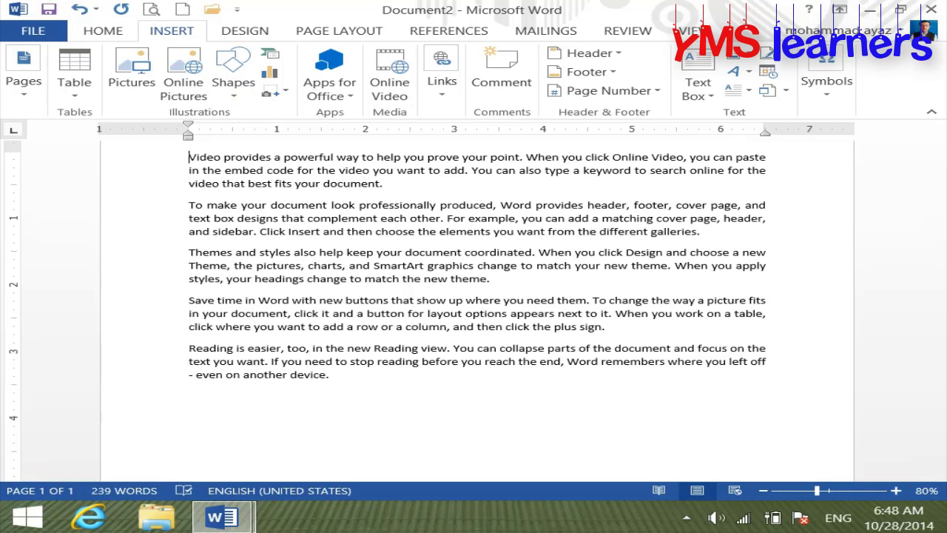
key(Return)
text(COMPUTER)
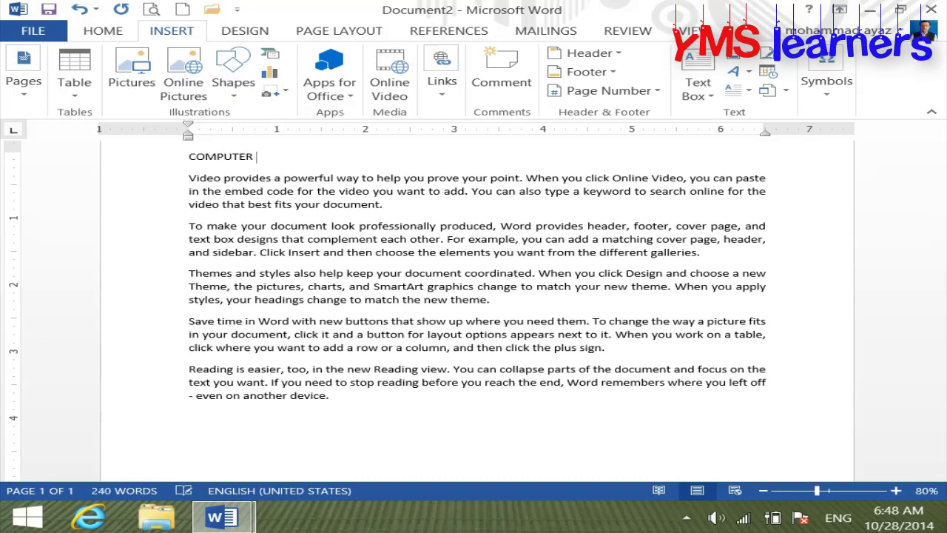
click(148, 165)
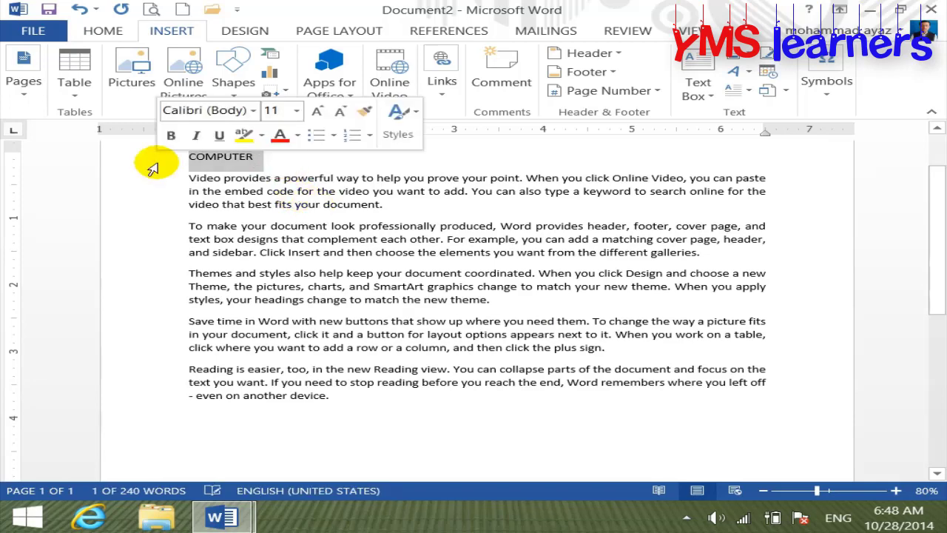
triple_click(150, 167)
key(ctrl+shift+period)
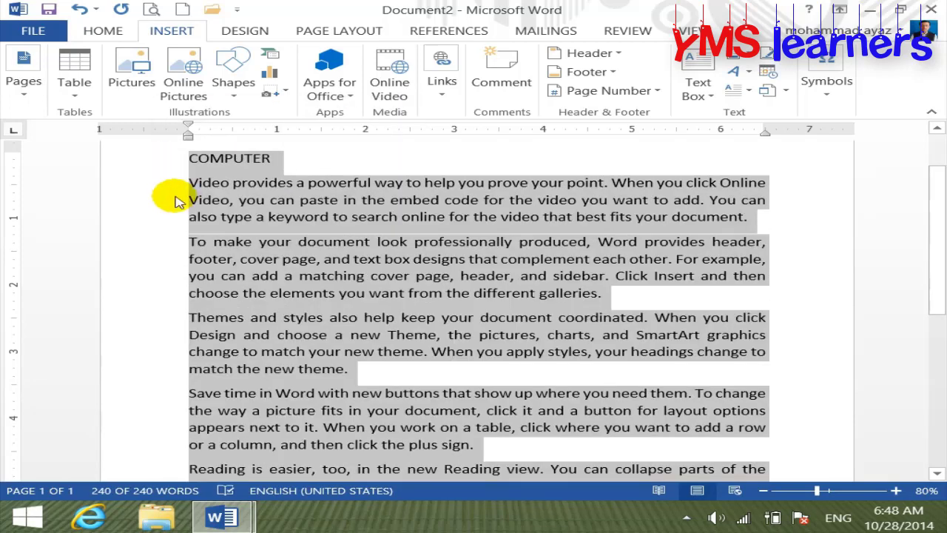
click(189, 199)
- Apply the Heading 1 style to the COMPUTER title
click(145, 162)
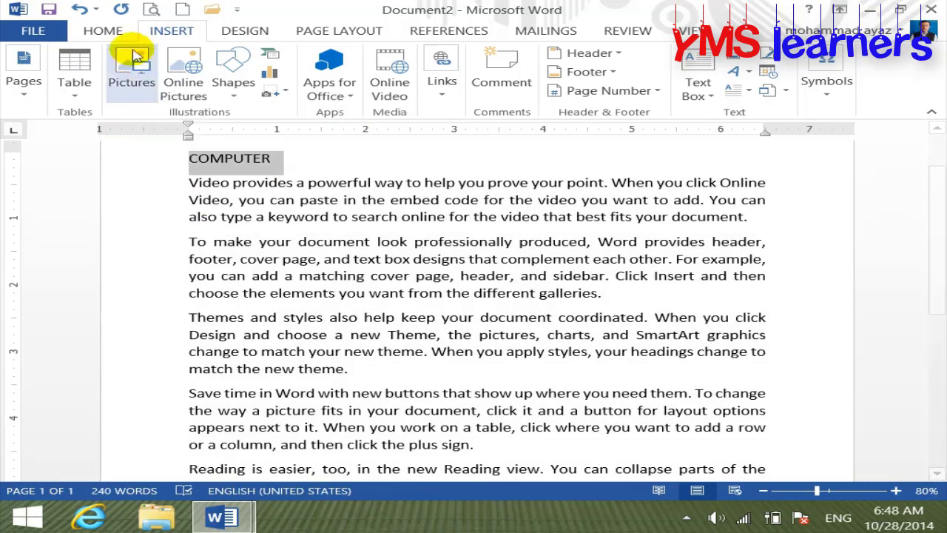
click(104, 31)
click(766, 88)
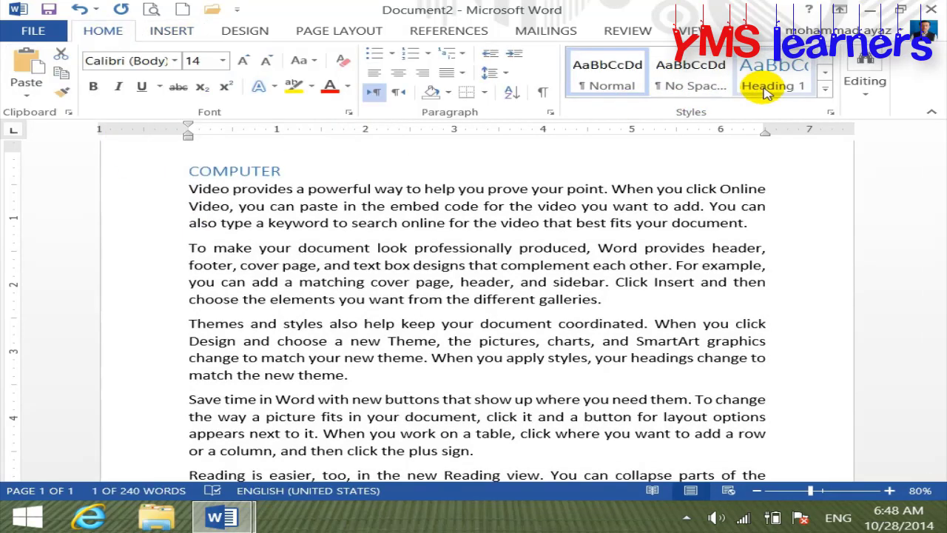
click(766, 87)
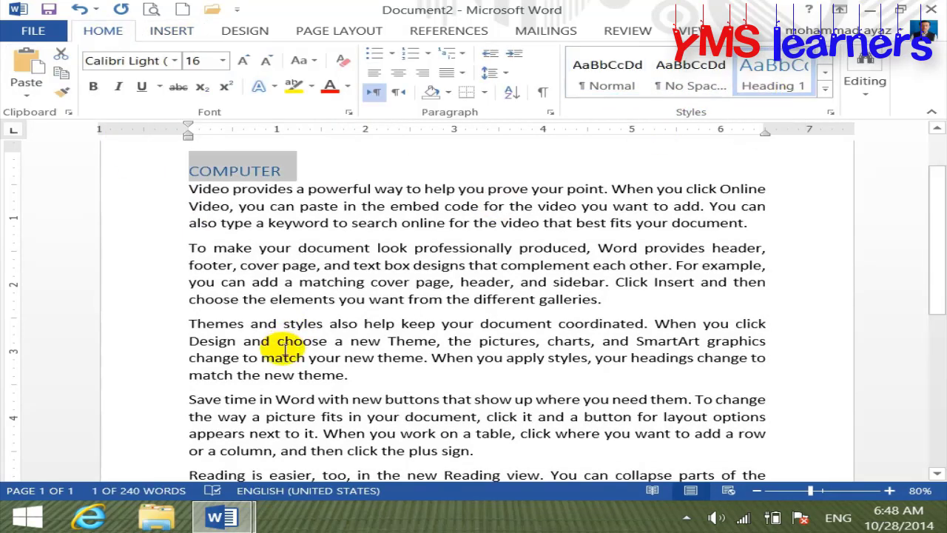
click(271, 375)
- Start a new page with a MOUSE line followed by =RAND() sample paragraphs
scroll(934, 205, down, 10)
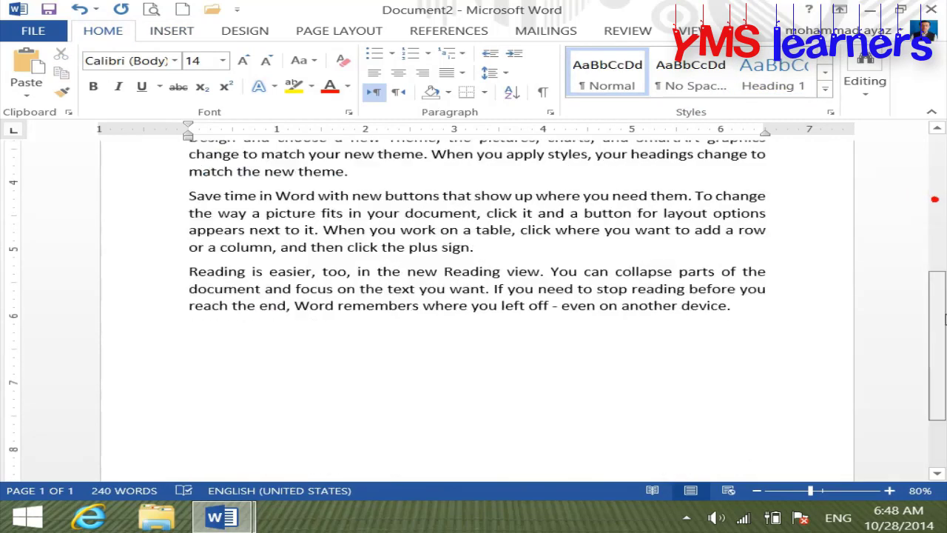
click(257, 251)
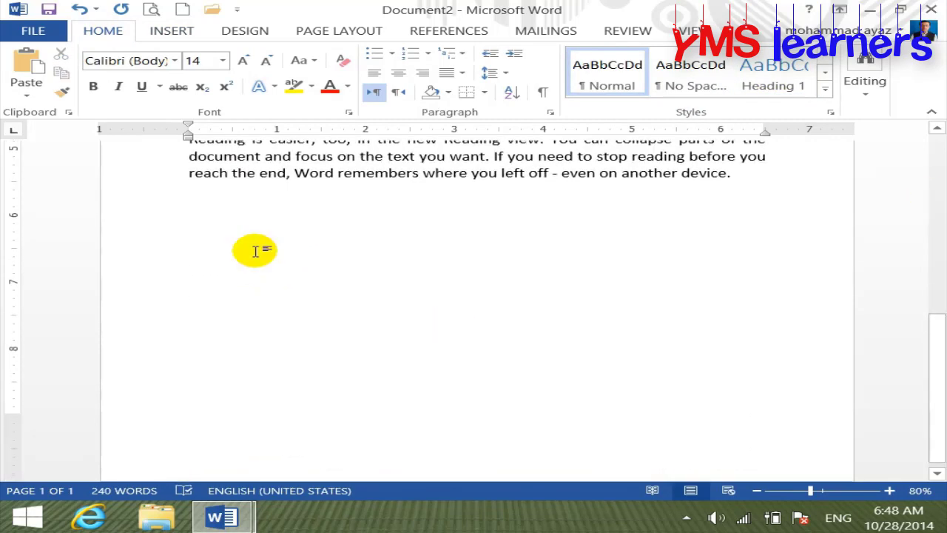
key(ctrl+Return)
text(MOU)
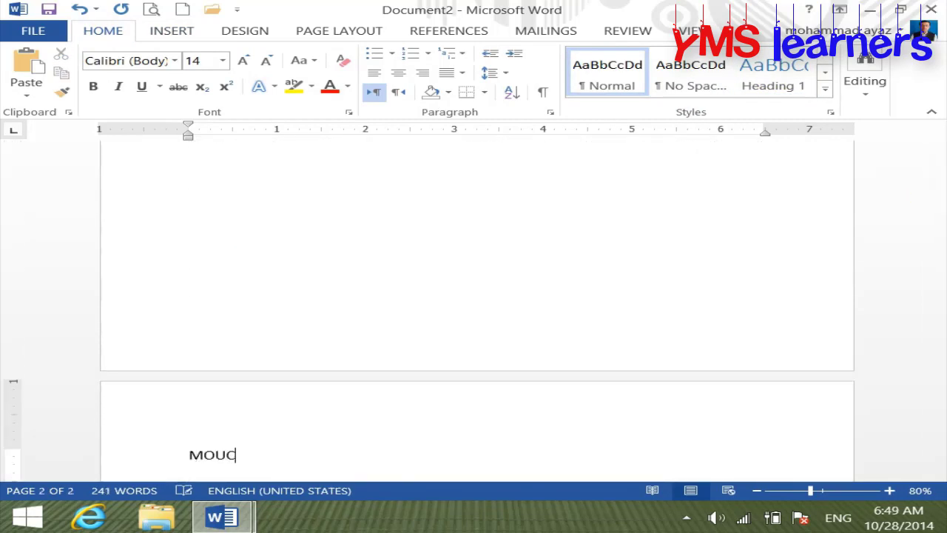
text(SE)
key(Return)
text(RAND()
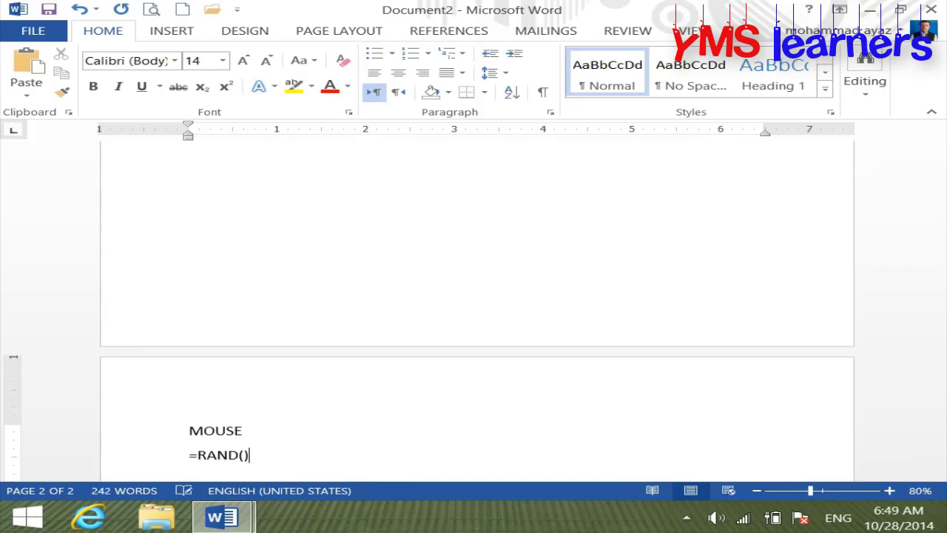
key(Return)
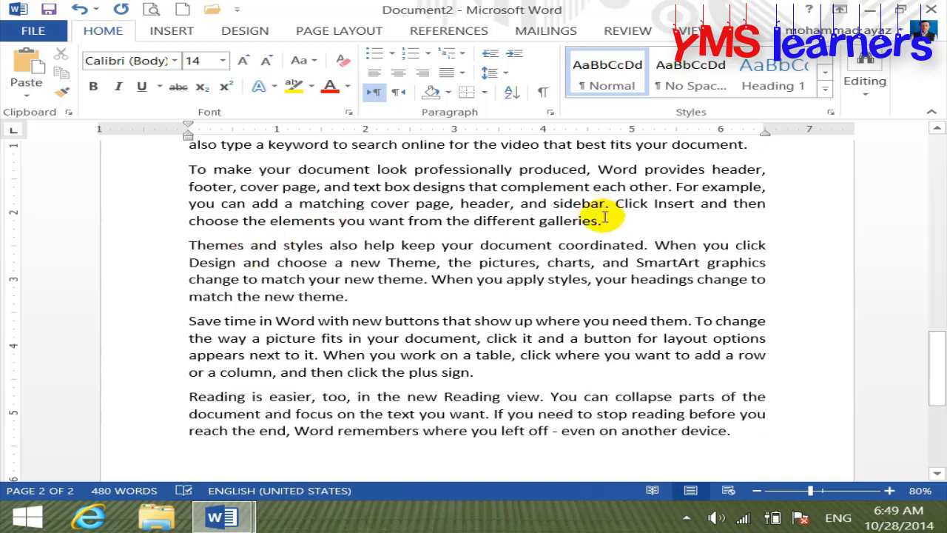
- Style the MOUSE line as Heading 1
drag(938, 356, 931, 327)
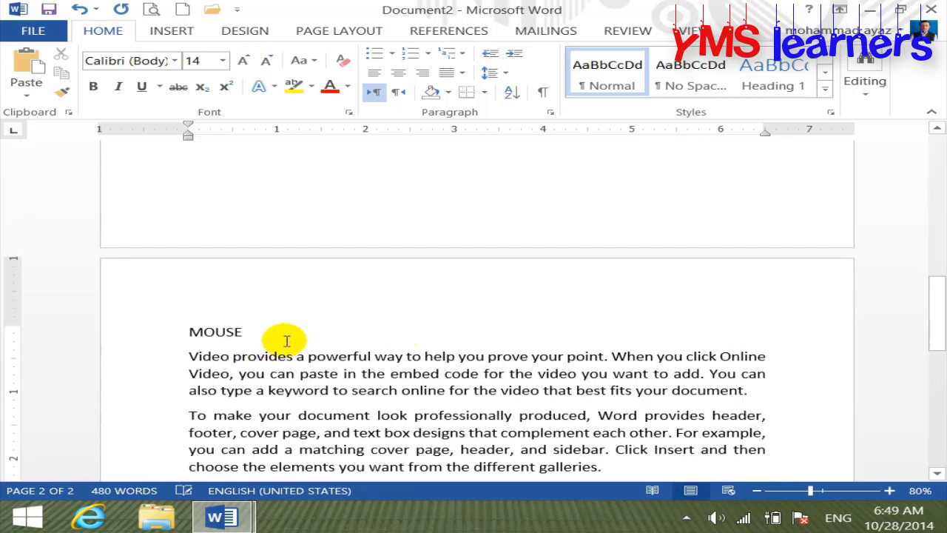
drag(285, 338, 163, 330)
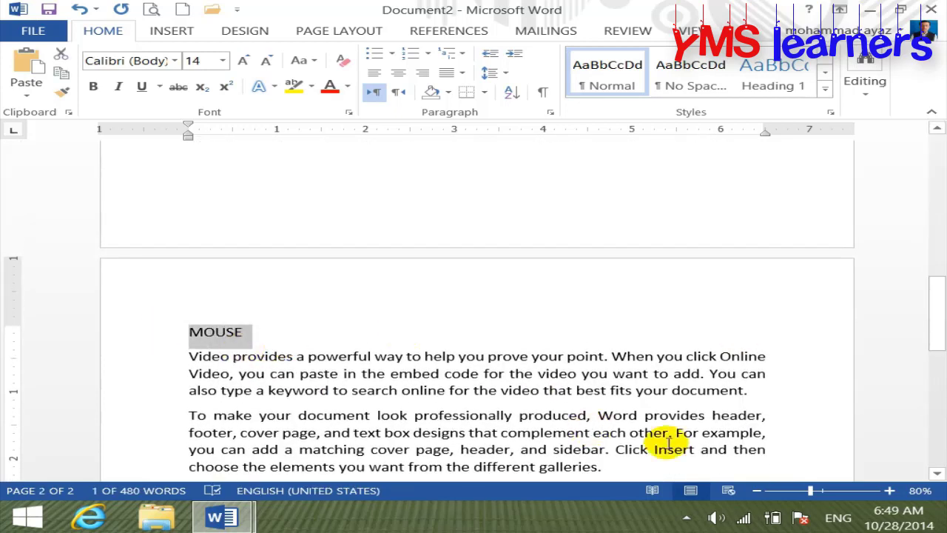
key(ctrl+alt+1)
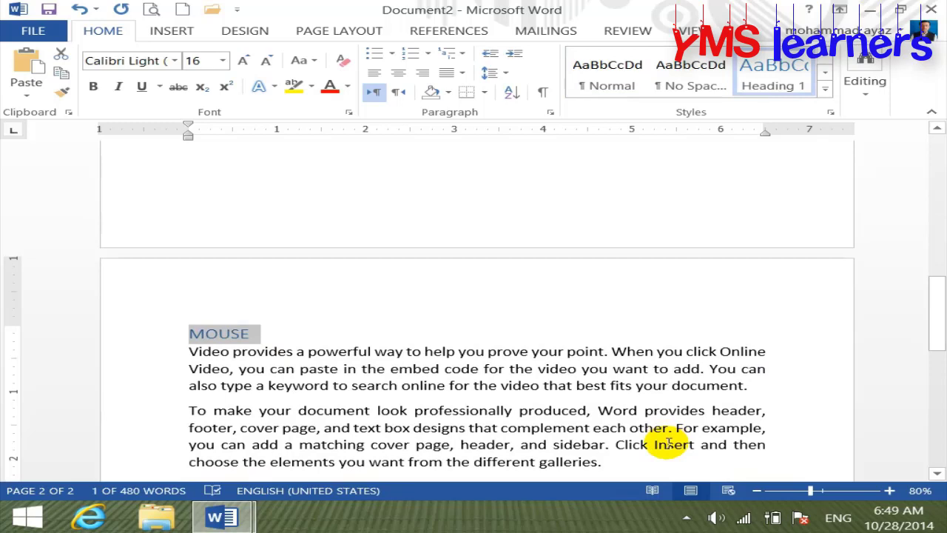
- Add a KEYBOARD paragraph after 'match the new theme.' and style it Heading 1
drag(933, 314, 936, 374)
click(384, 259)
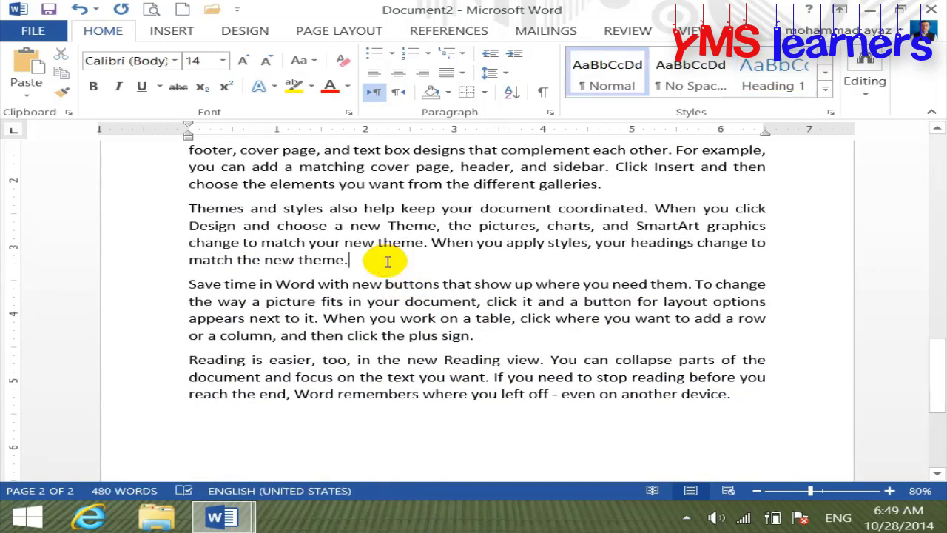
key(Return)
text(KEYBOARD)
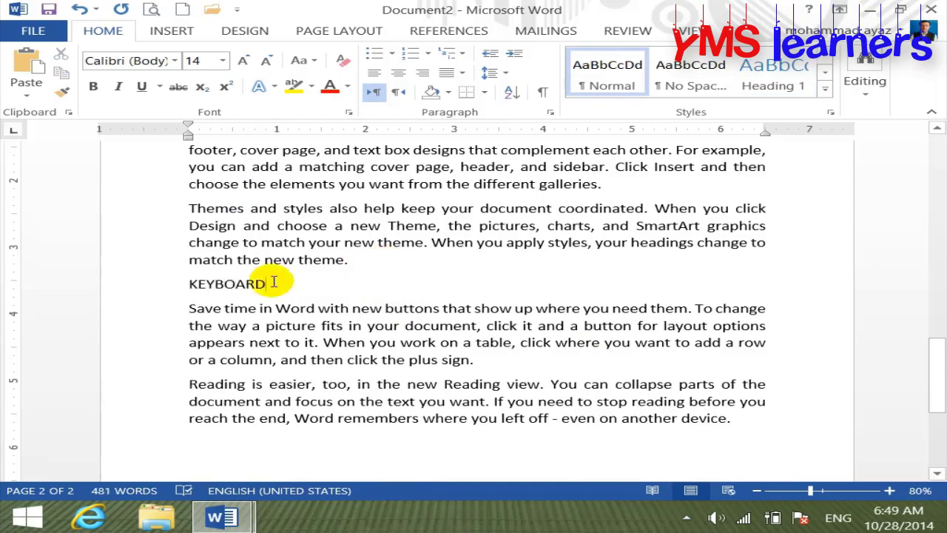
click(158, 289)
click(771, 80)
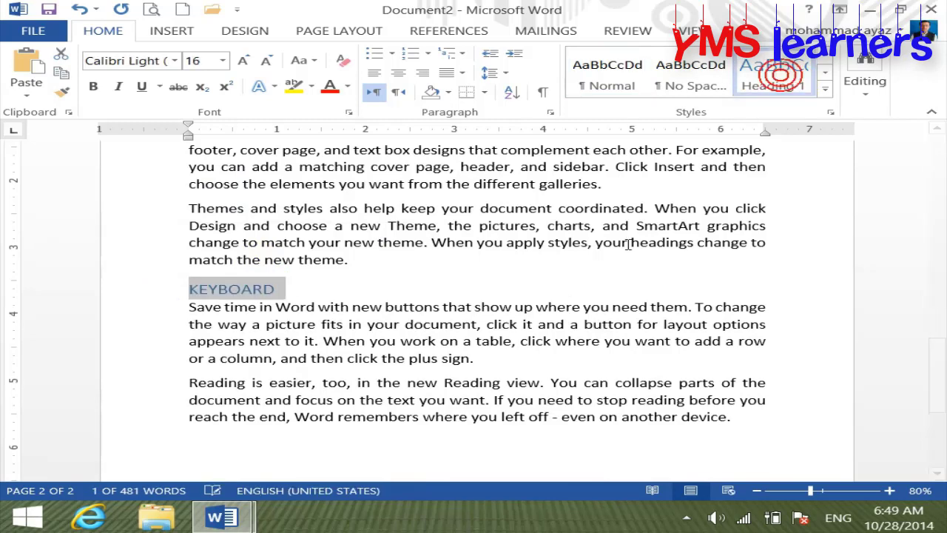
drag(937, 380, 937, 152)
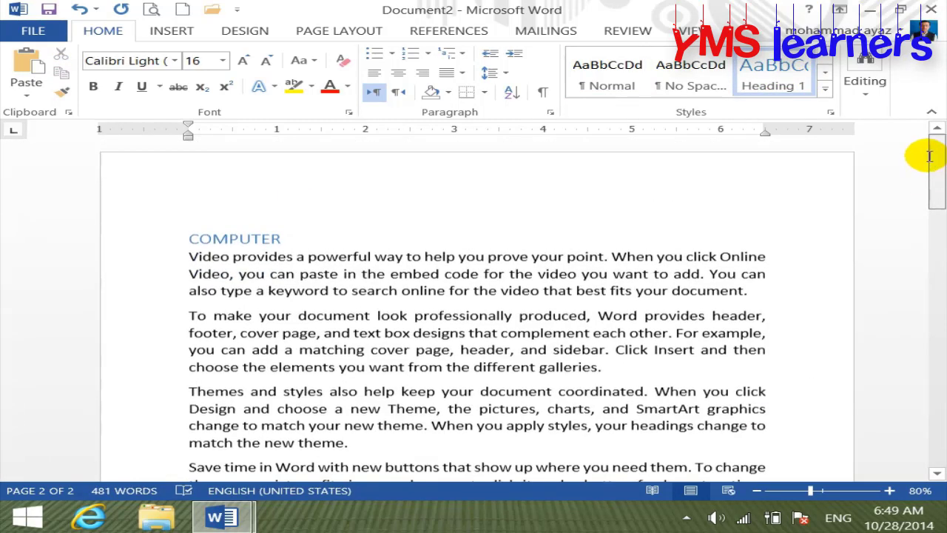
- Type the title CROSS REFERENCE: on a new blank first page before COMPUTER
click(192, 240)
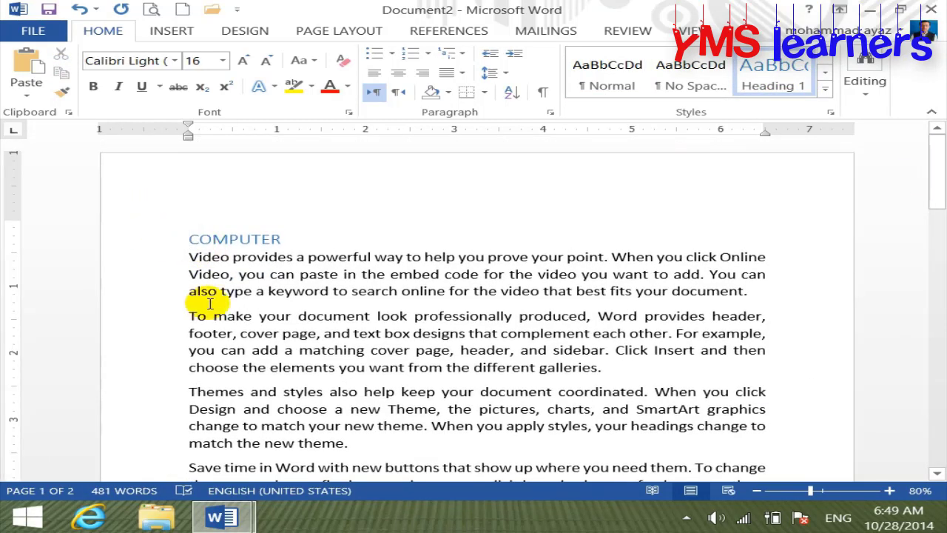
scroll(210, 304, up, 3)
mouse_move(926, 250)
mouse_down()
mouse_move(930, 197)
mouse_move(901, 145)
mouse_up()
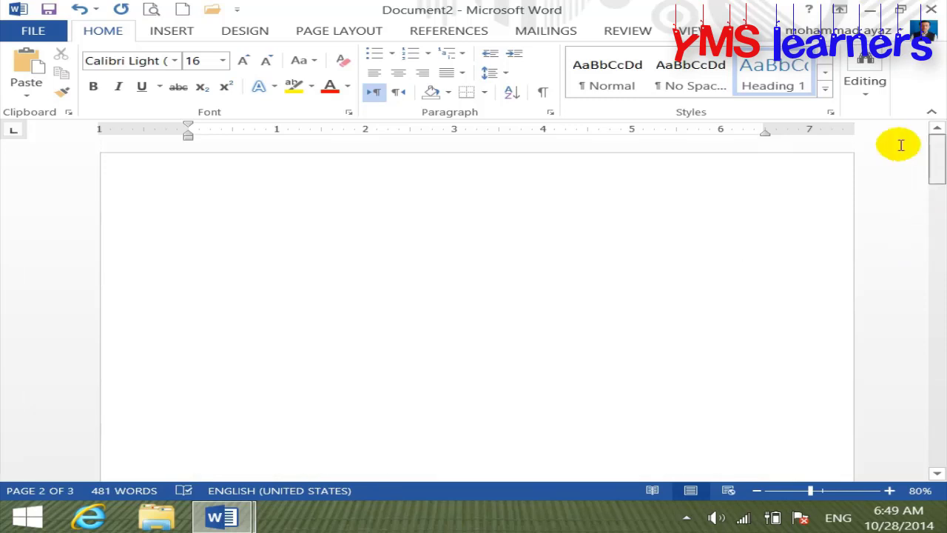
click(222, 202)
text(ROSS REFERENCE:)
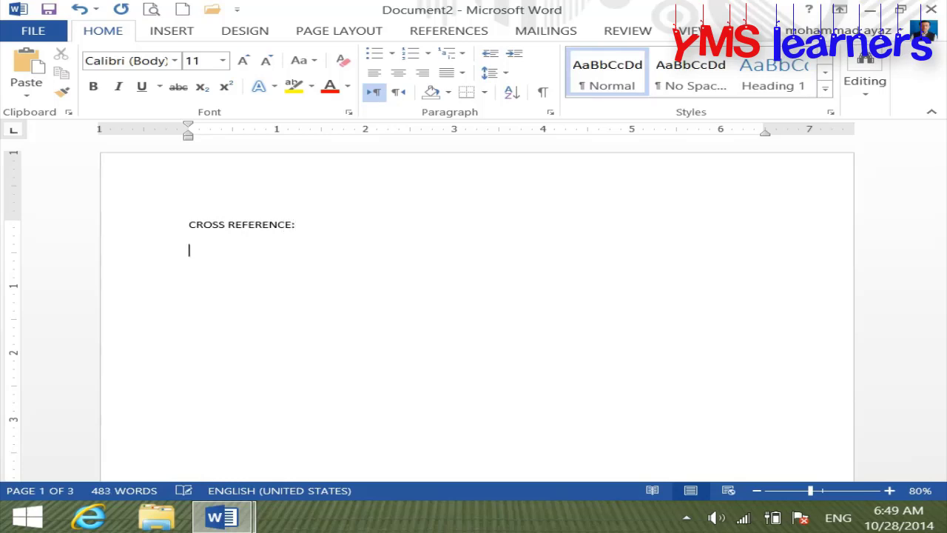
- Make the CROSS REFERENCE: title bold at font size 32
drag(383, 227, 160, 228)
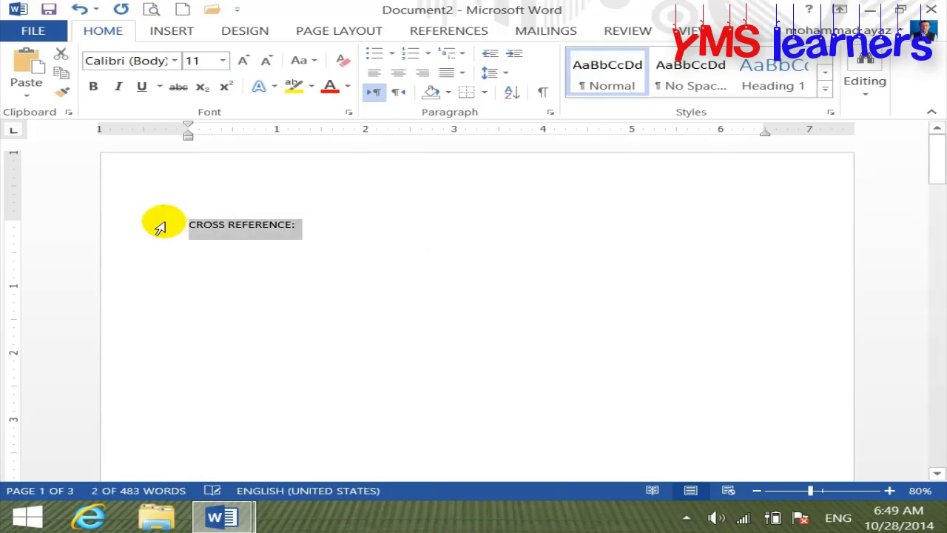
key(ctrl+bracketright)
key(ctrl+bracketright)
key(ctrl+bracketright)
key(ctrl+bracketright)
key(ctrl+bracketright)
key(ctrl+bracketright)
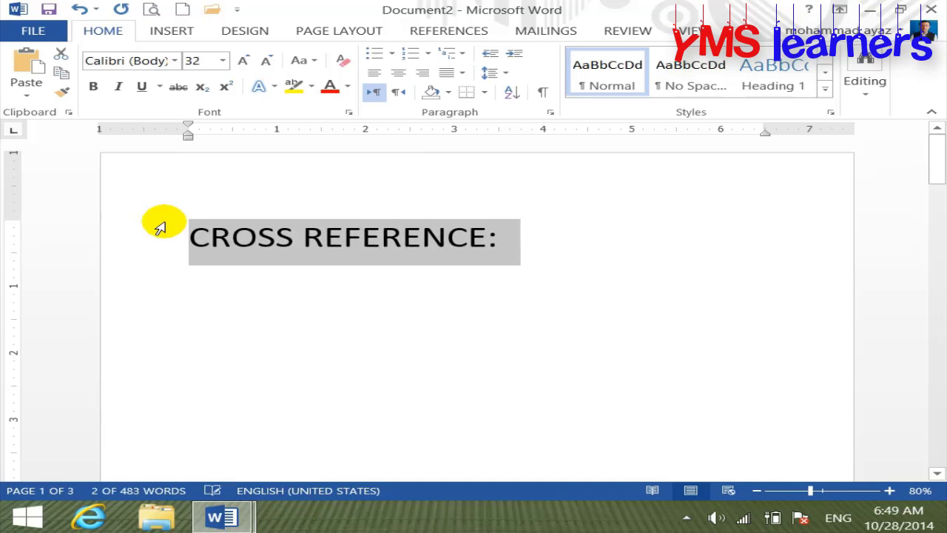
key(ctrl+b)
click(202, 279)
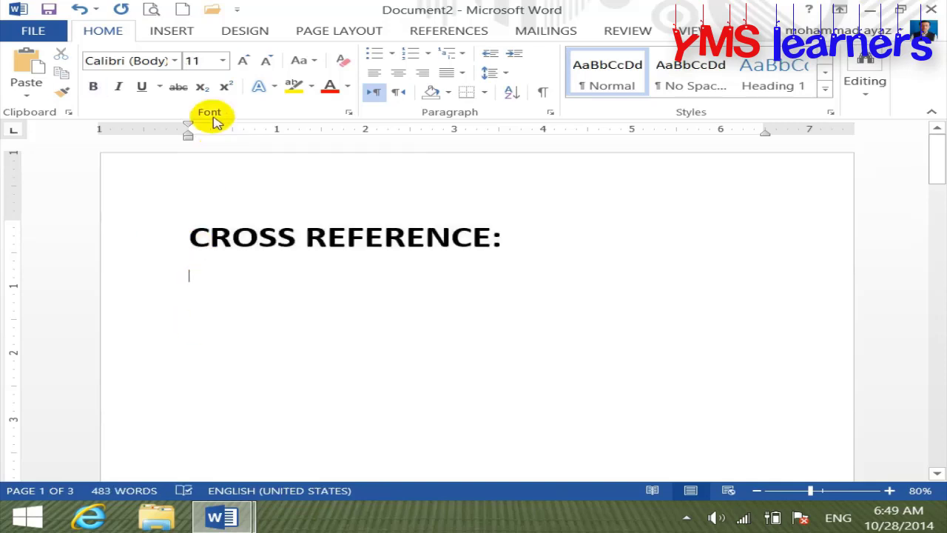
click(170, 31)
- Open the Cross-reference dialog with the reference type set to Heading
click(446, 93)
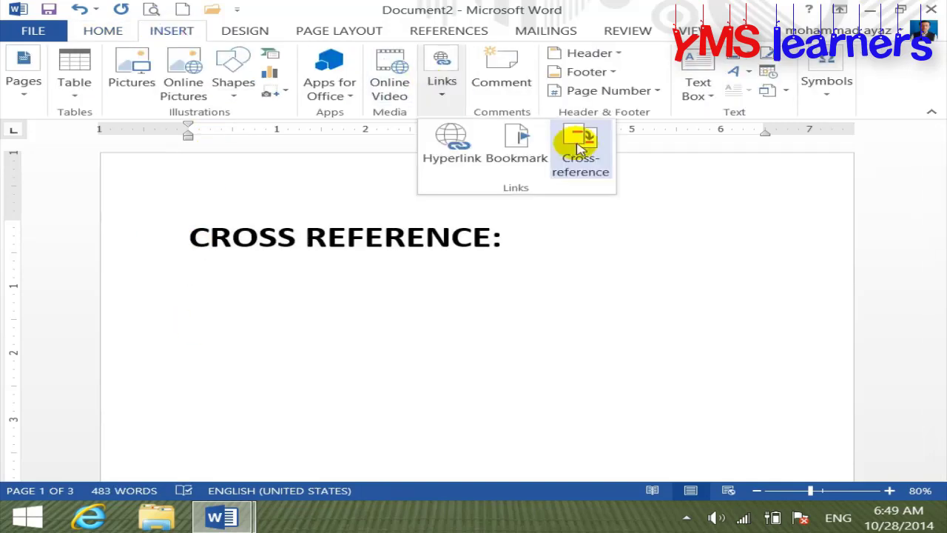
click(573, 143)
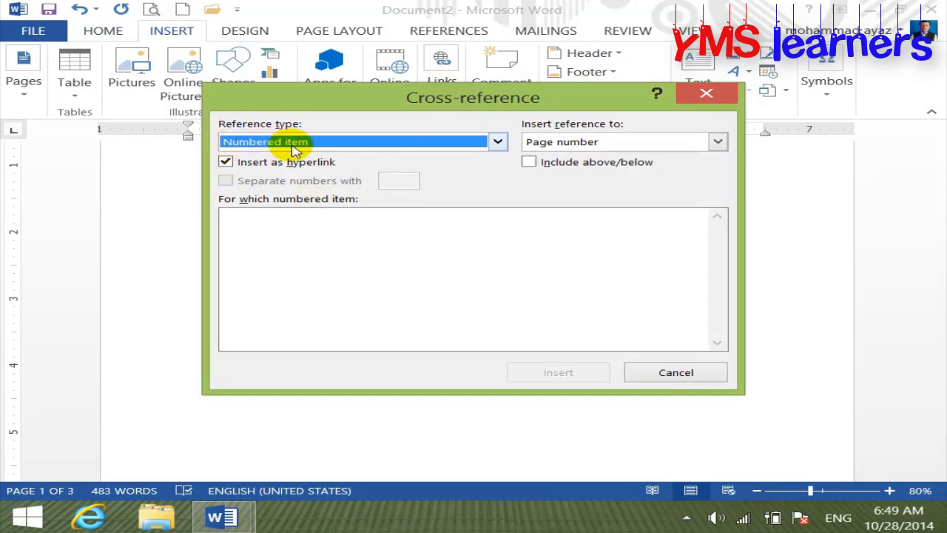
click(293, 148)
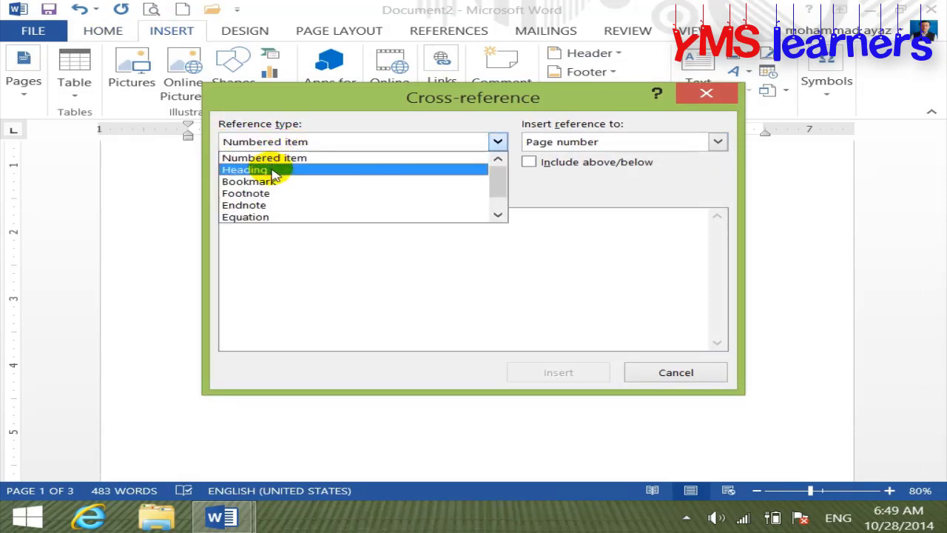
click(274, 172)
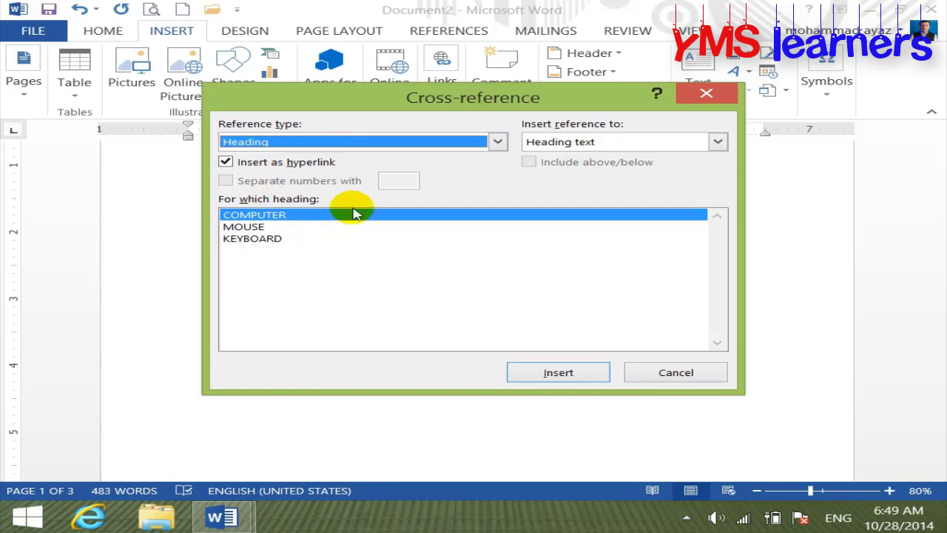
click(497, 141)
click(341, 184)
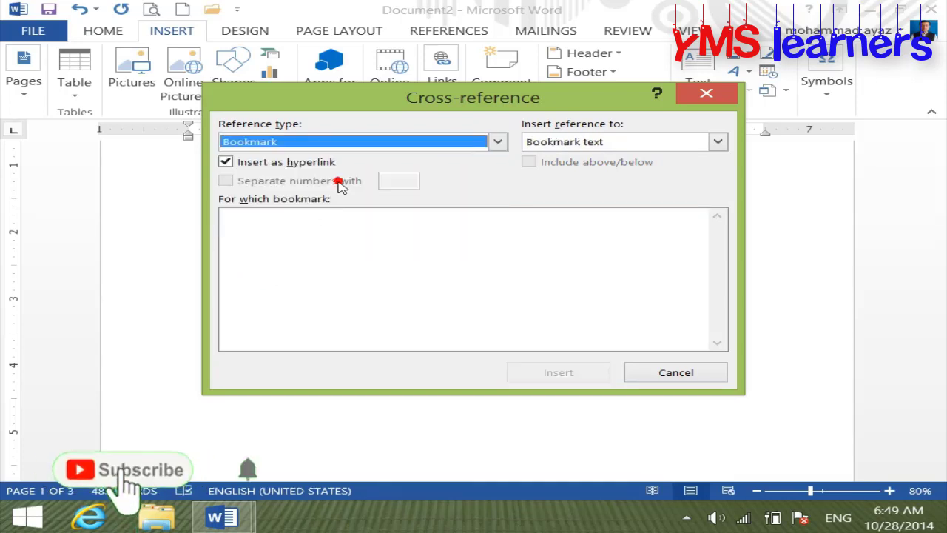
click(500, 141)
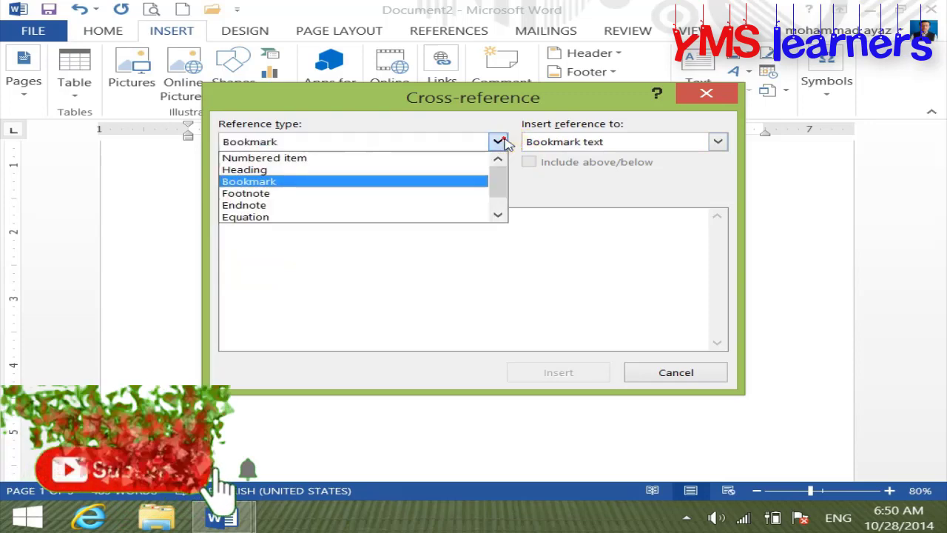
click(292, 170)
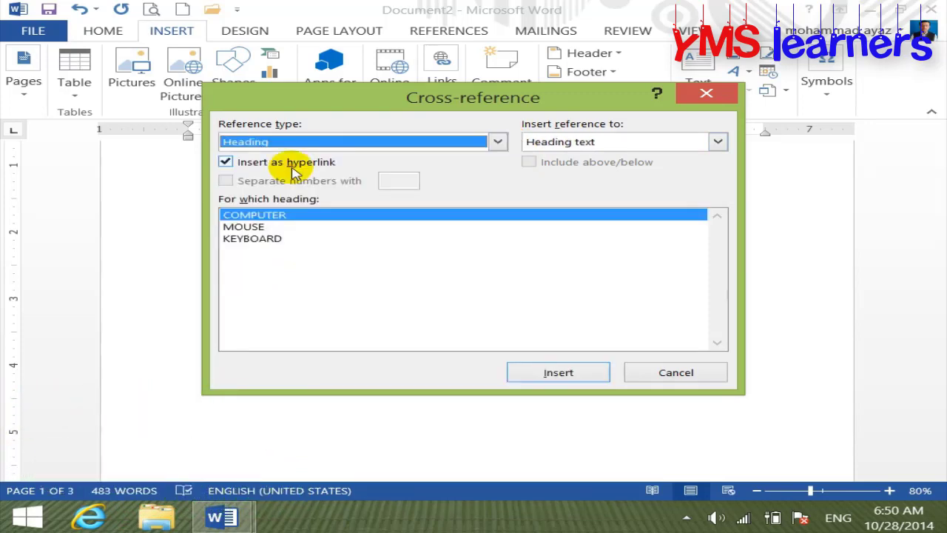
- Insert cross-references to the COMPUTER, MOUSE and KEYBOARD headings, then close the dialog
click(568, 374)
click(240, 226)
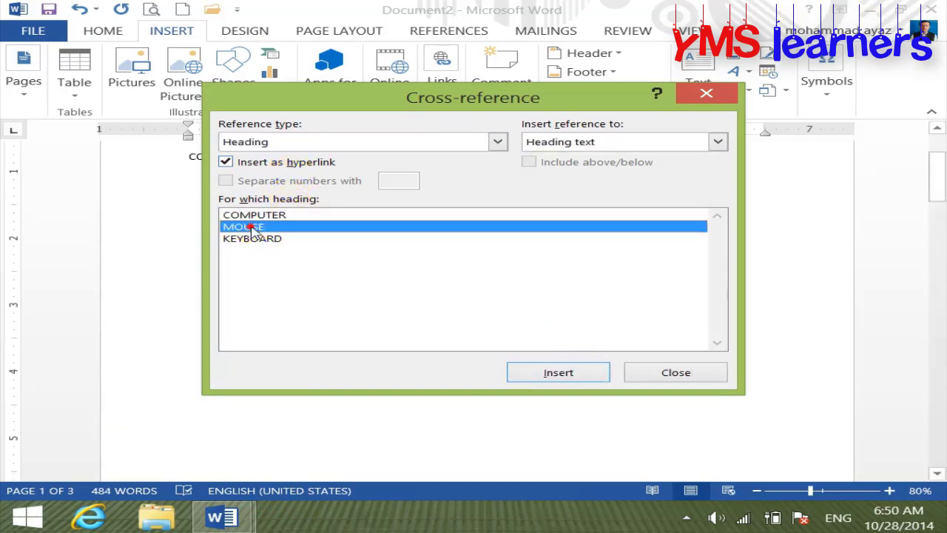
click(548, 373)
click(261, 240)
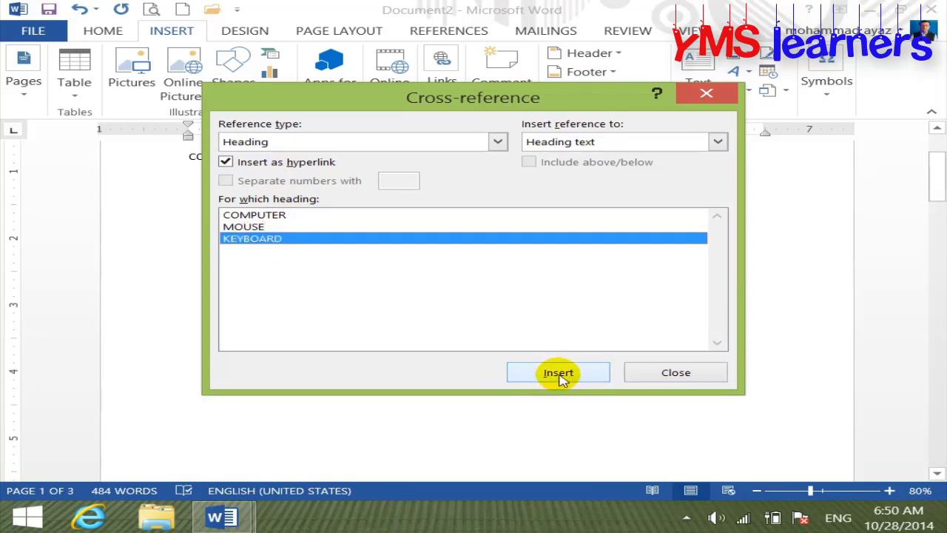
click(558, 374)
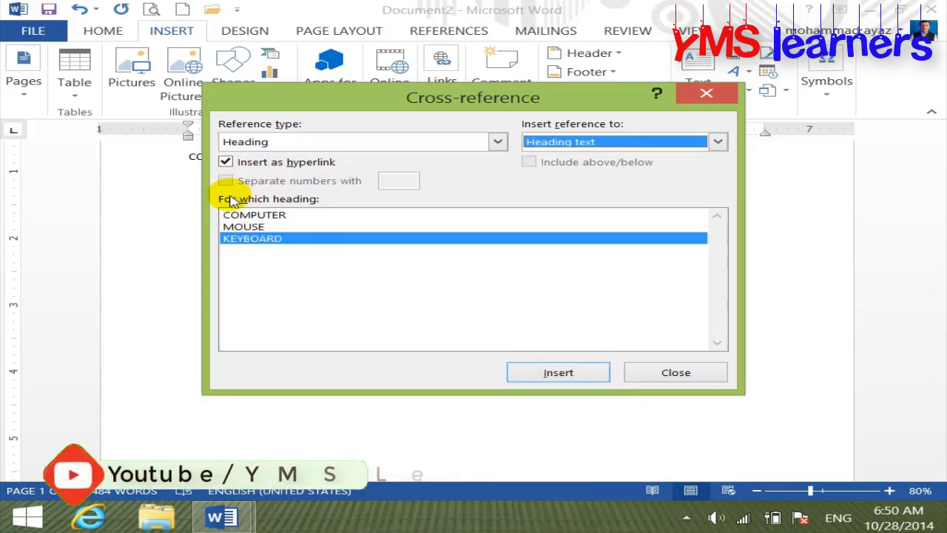
click(684, 374)
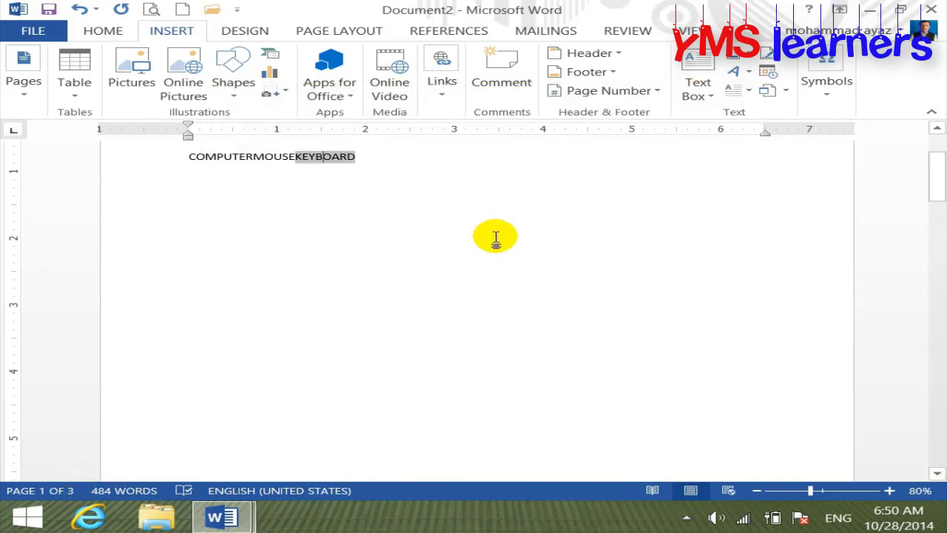
- Put the COMPUTER, MOUSE and KEYBOARD references on separate lines
key(Return)
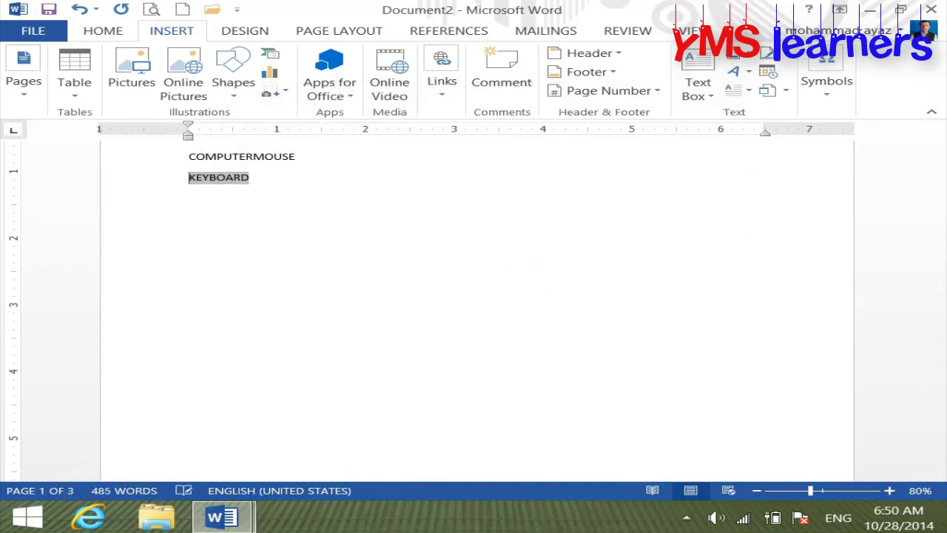
click(201, 157)
click(255, 156)
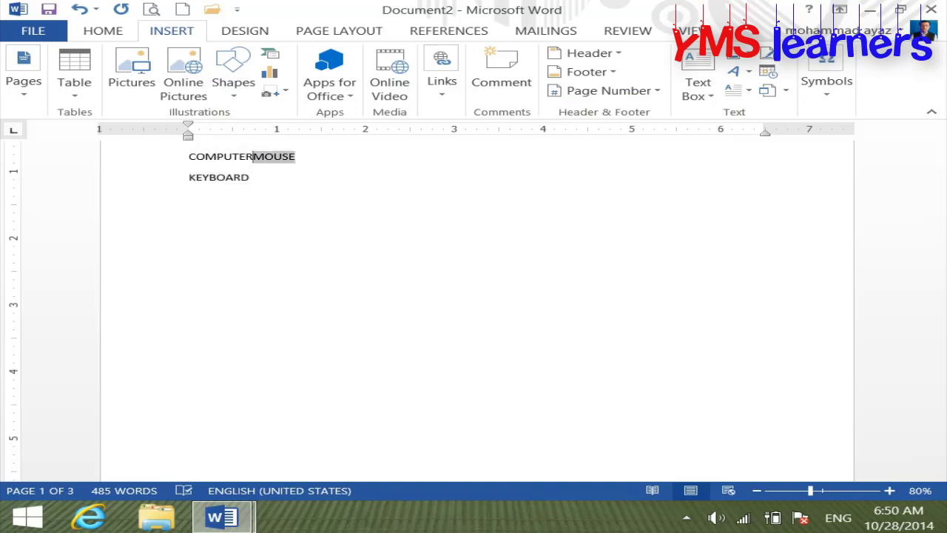
key(Return)
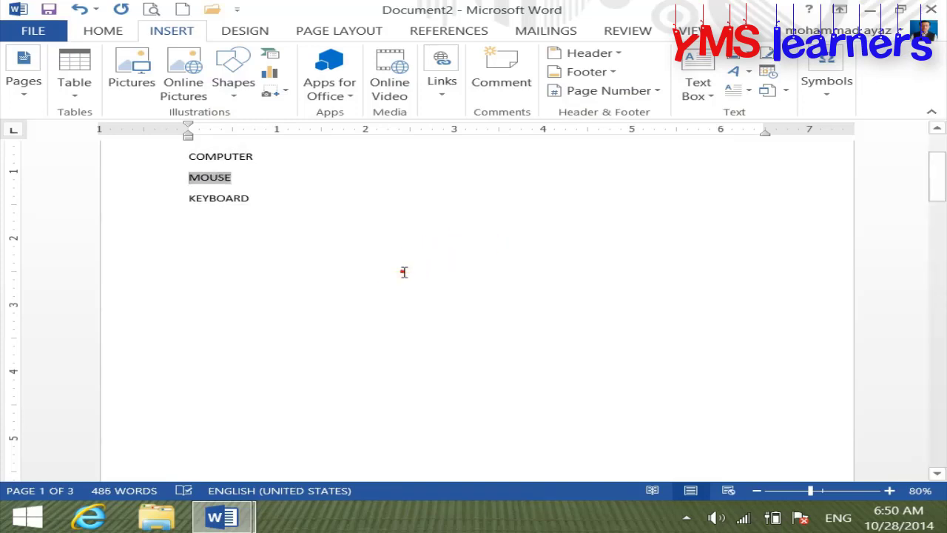
drag(933, 186, 937, 170)
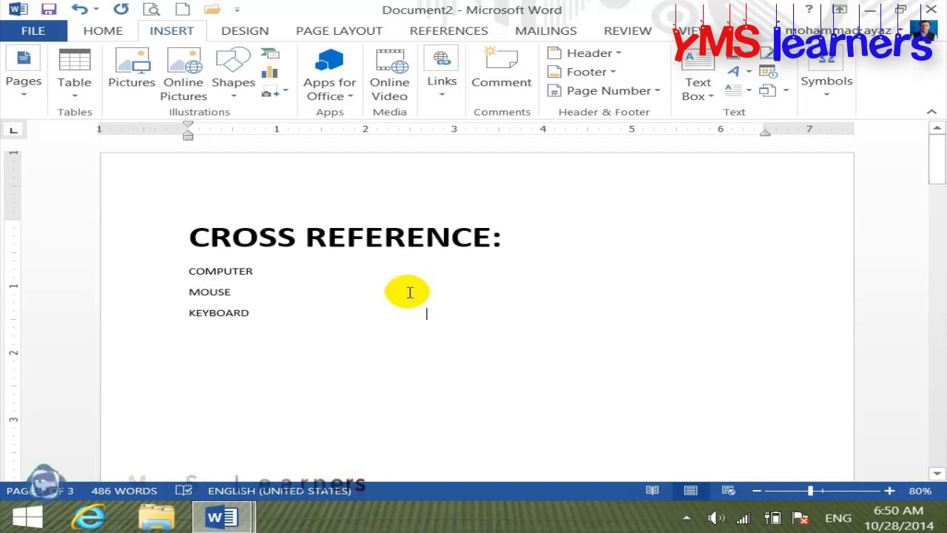
- Enlarge the three reference lines by two font sizes and make them bold
click(426, 313)
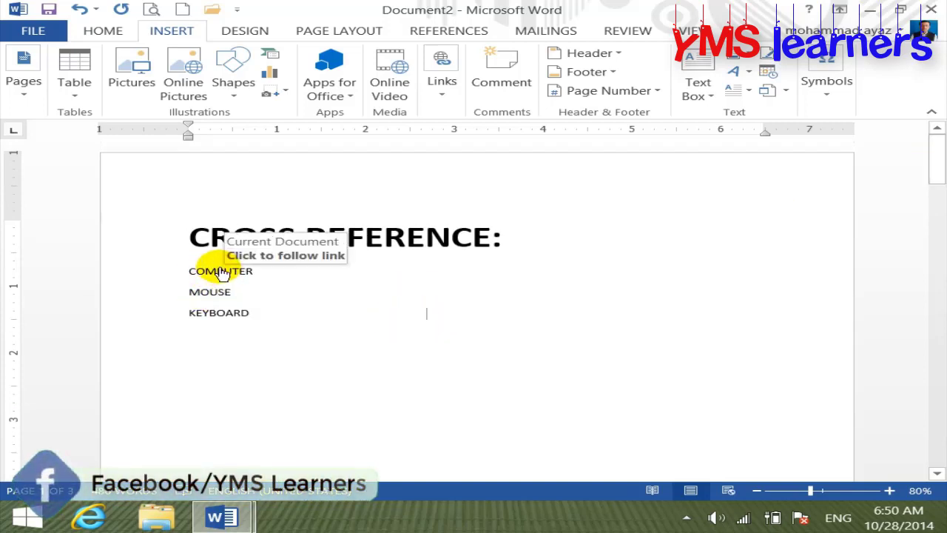
drag(250, 313, 183, 289)
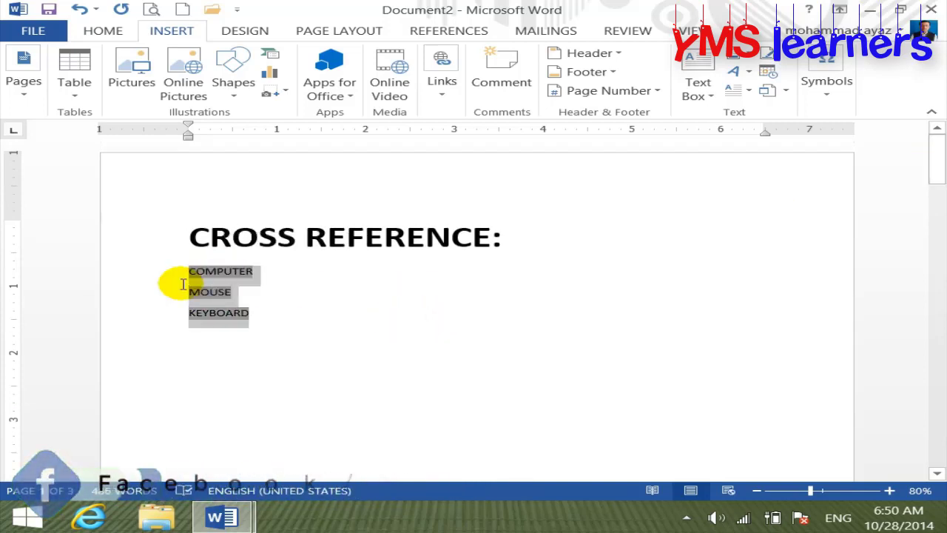
key(ctrl+shift+period)
key(ctrl+shift+period)
key(ctrl+shift+period)
key(ctrl+shift+period)
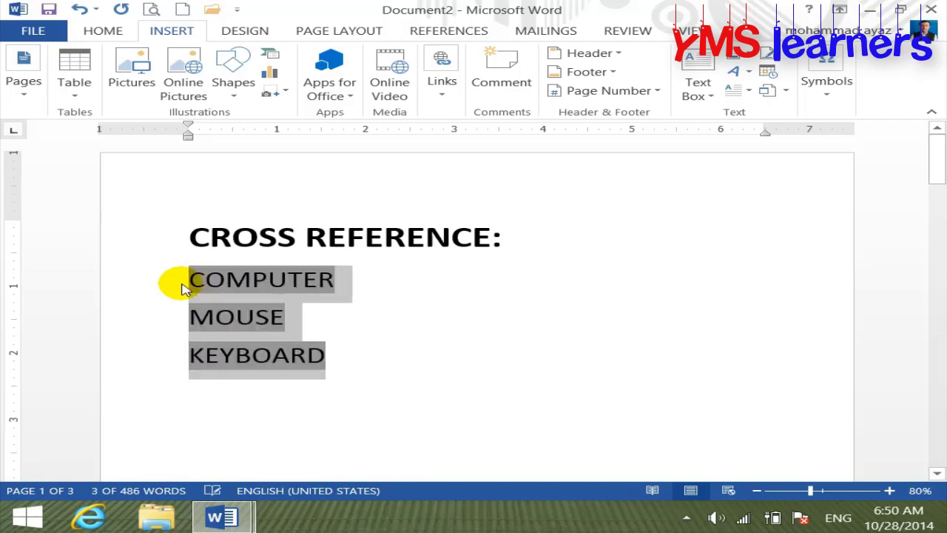
key(ctrl+shift+period)
key(ctrl+shift+period)
key(ctrl+b)
click(409, 423)
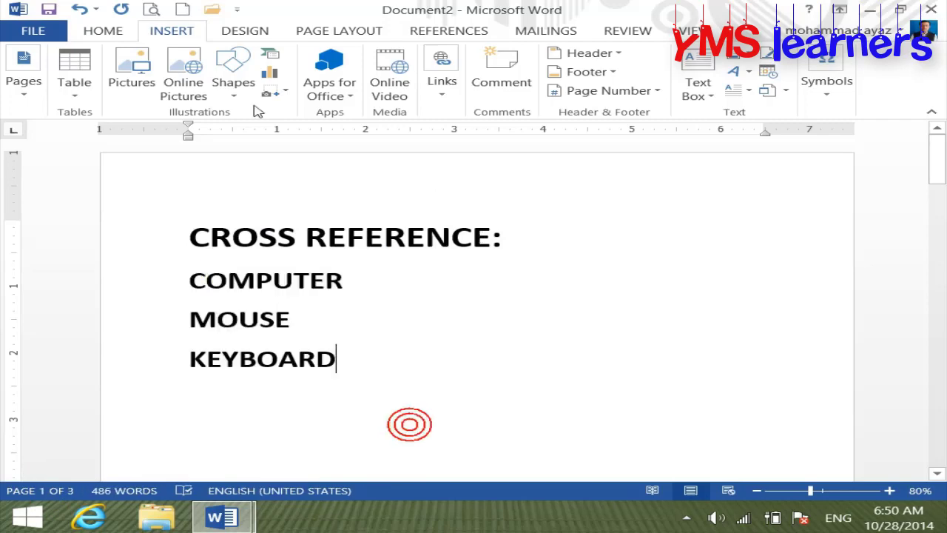
- Test the COMPUTER, KEYBOARD and MOUSE links by following each to its heading
ctrl+click(262, 278)
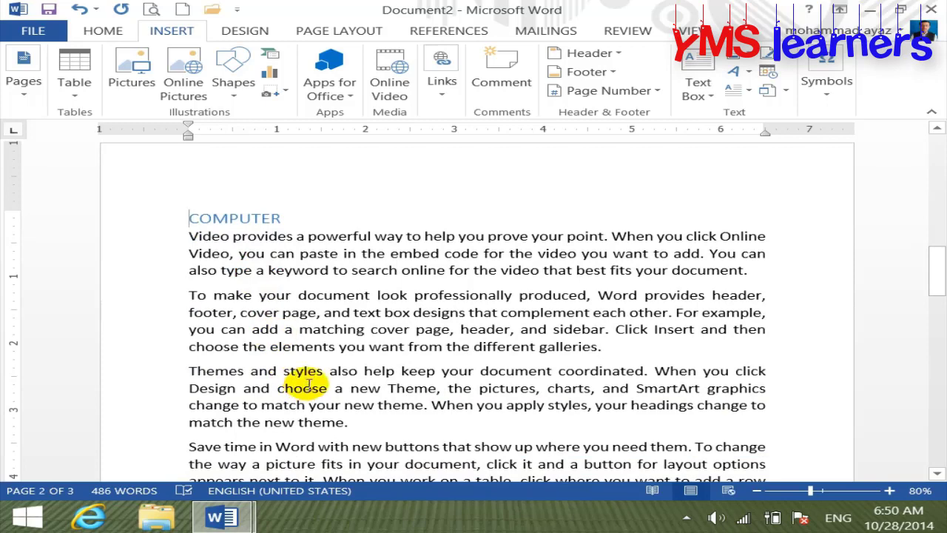
drag(934, 270, 940, 172)
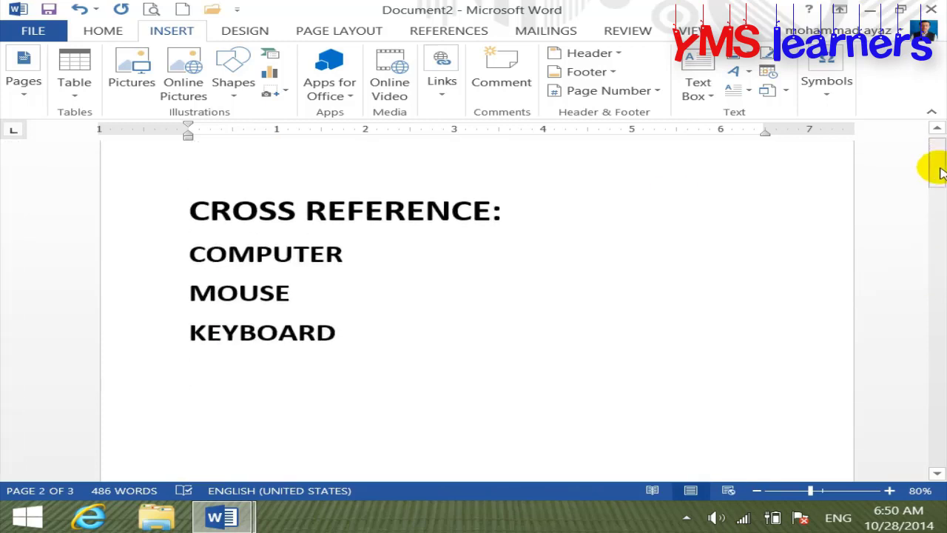
ctrl+click(304, 333)
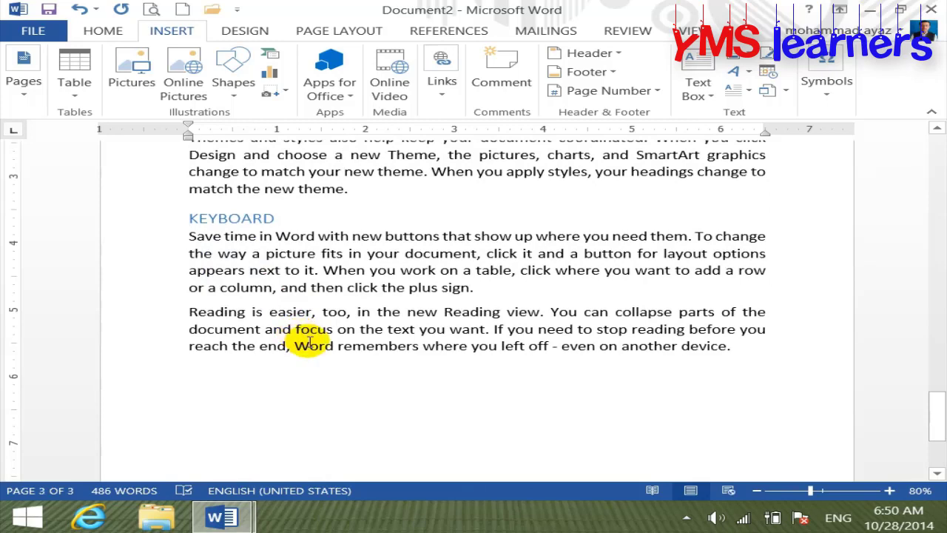
drag(934, 401, 925, 165)
ctrl+click(234, 270)
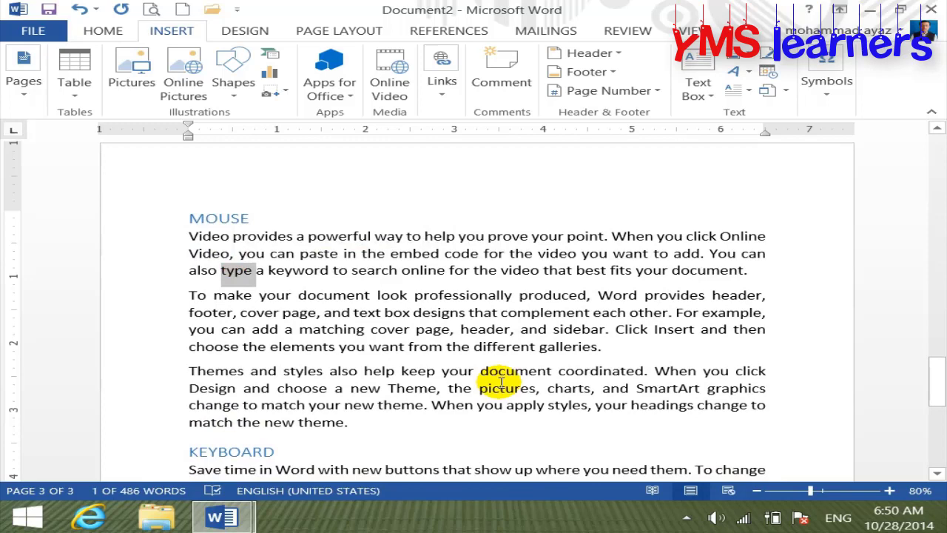
click(220, 515)
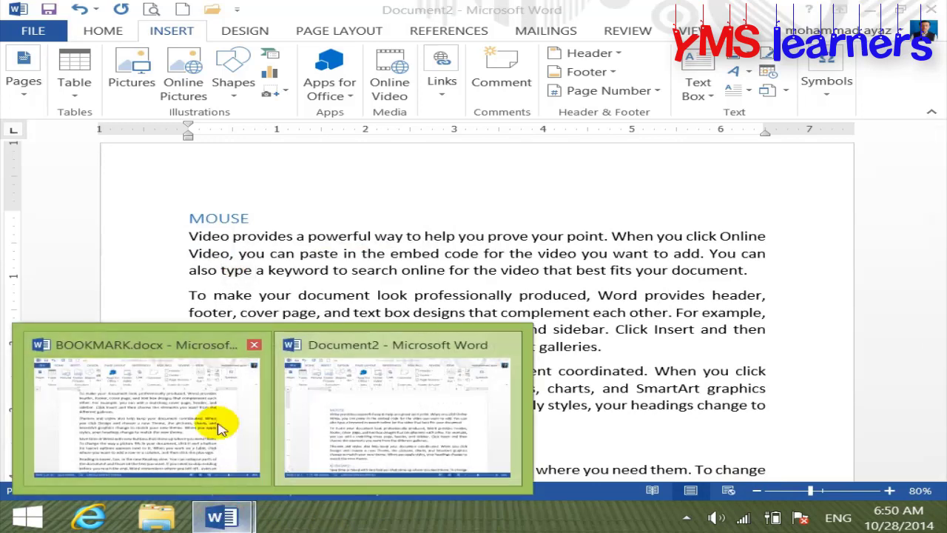
- In BOOKMARK.docx, push the text to a new page and title the first page BOOK MARK LINK:
click(189, 404)
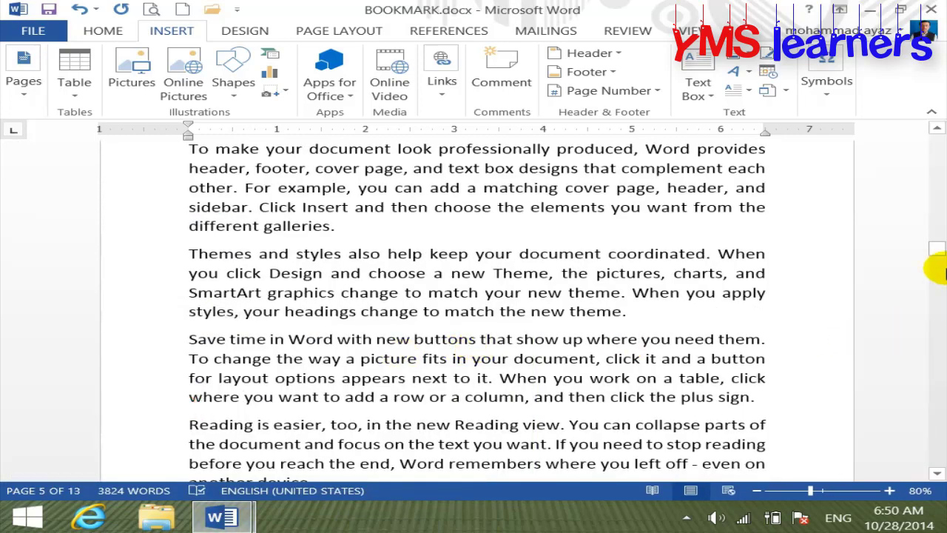
drag(938, 252, 937, 133)
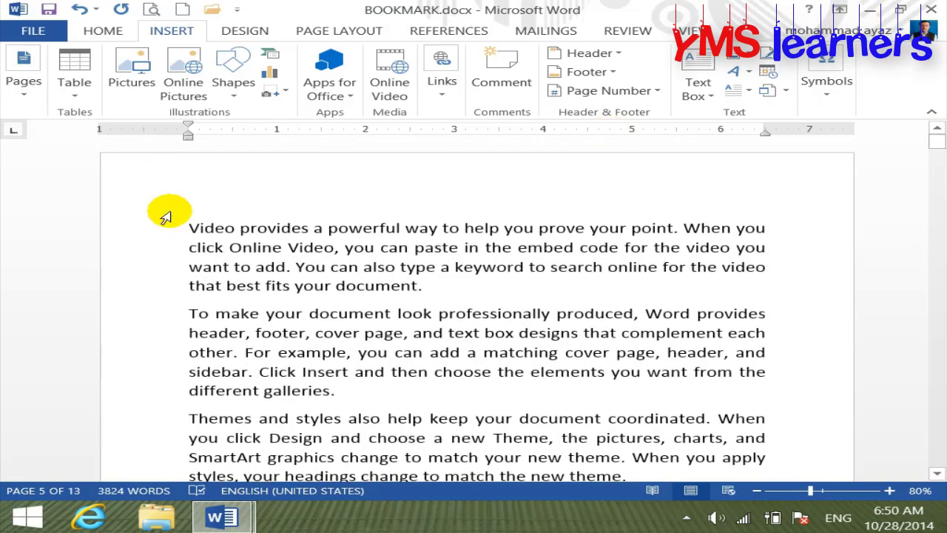
click(189, 222)
key(ctrl+Return)
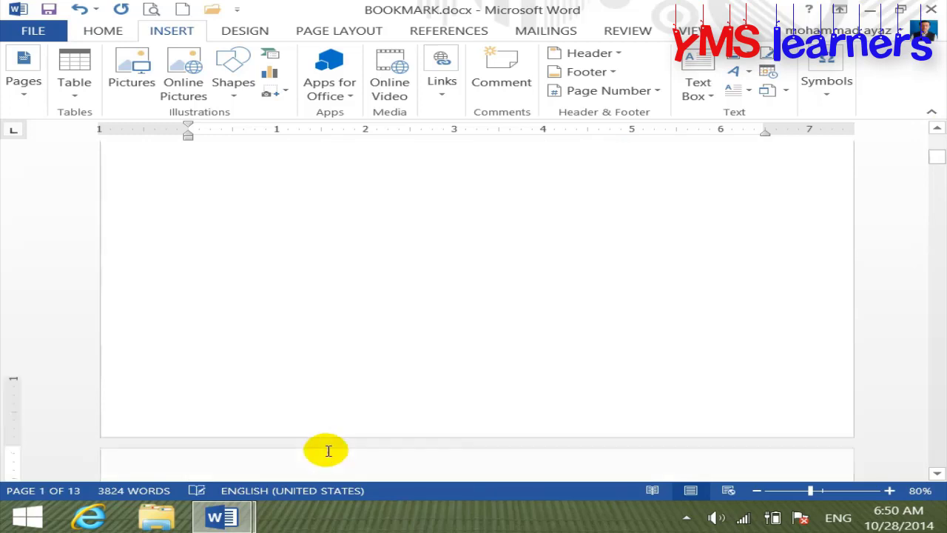
drag(934, 155, 937, 134)
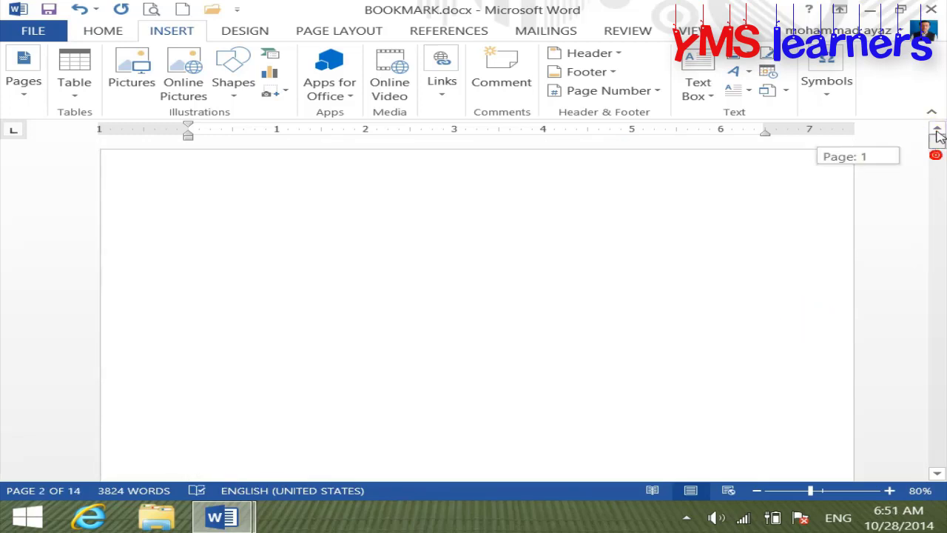
click(247, 196)
text(BOOK MARK LINK:)
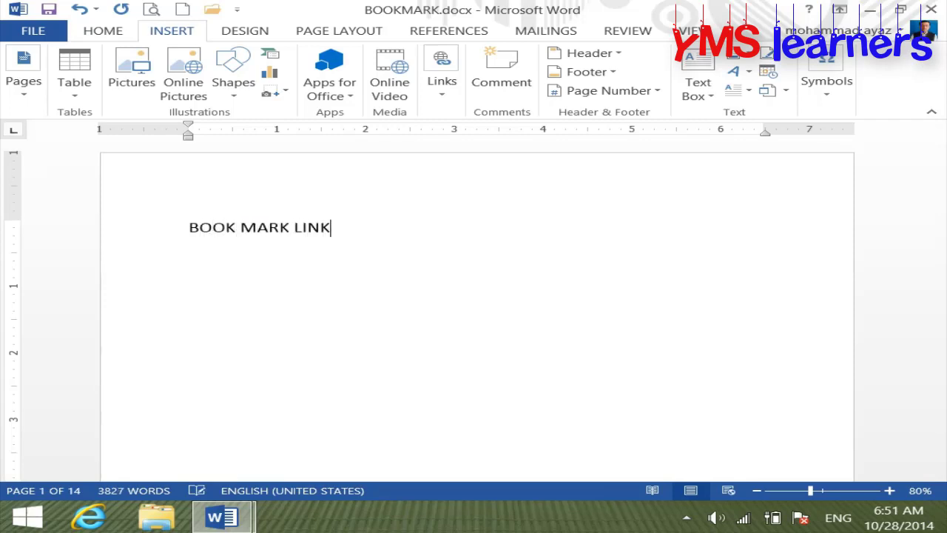
- Insert a bookmark cross-reference to FIRST_DAY and start a new line after it
click(446, 97)
click(570, 154)
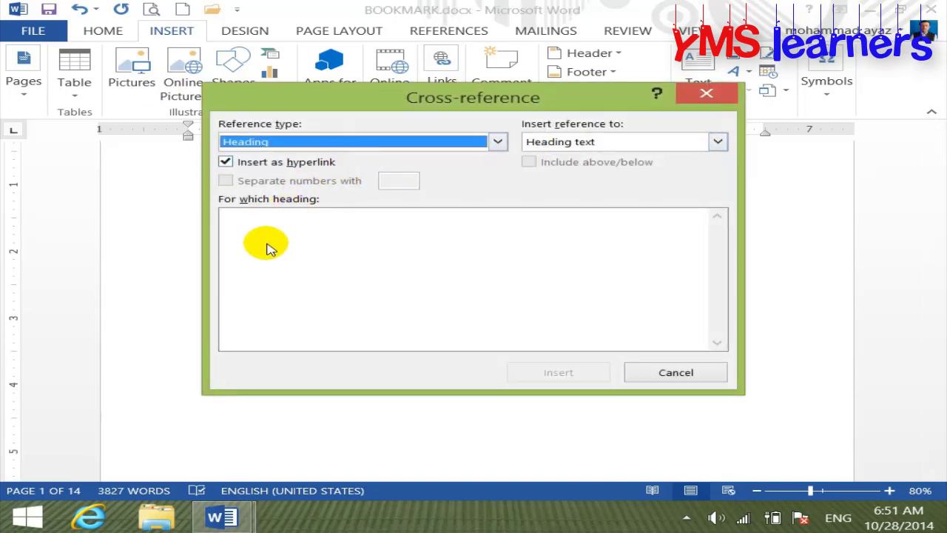
click(497, 141)
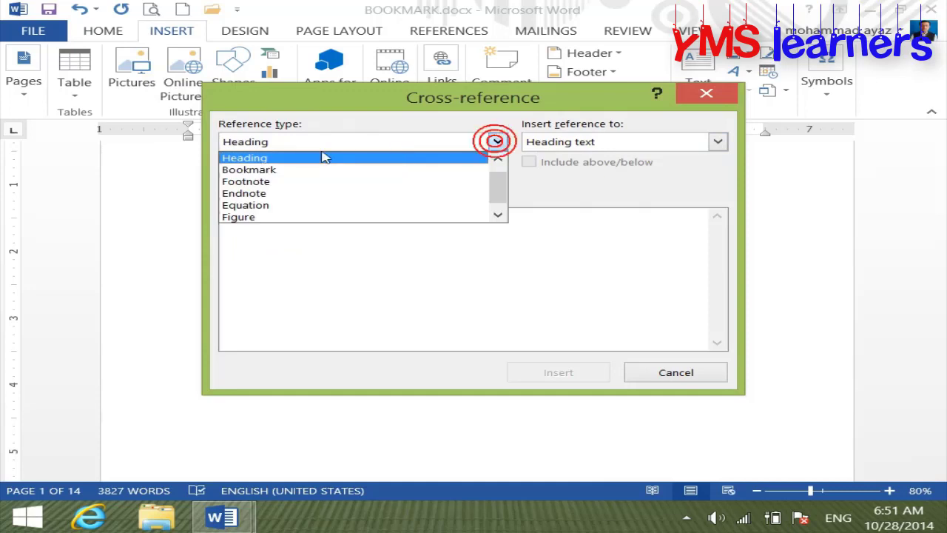
click(292, 172)
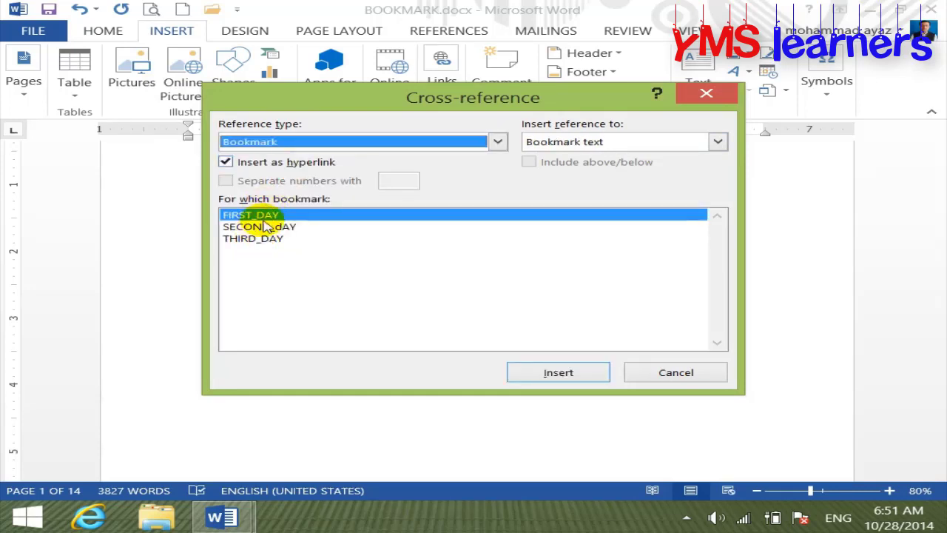
click(557, 374)
click(672, 377)
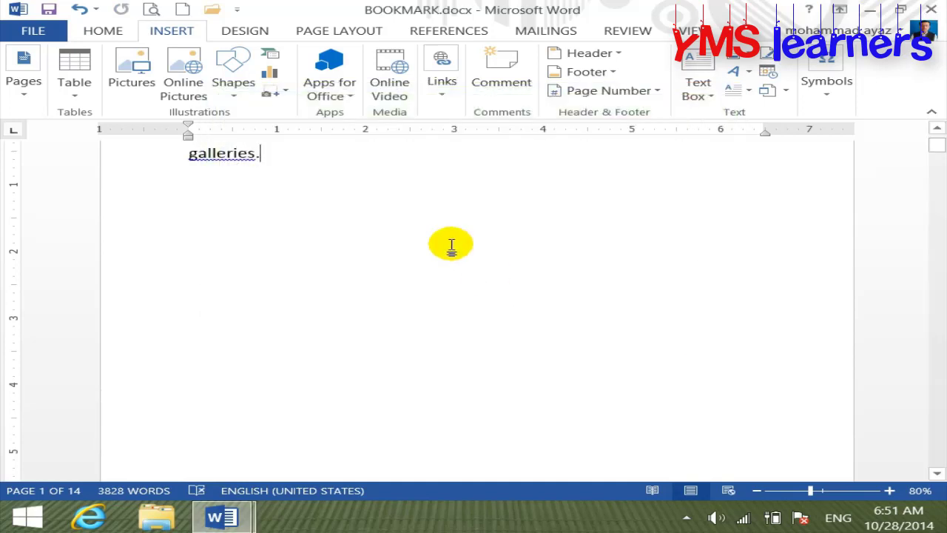
key(Return)
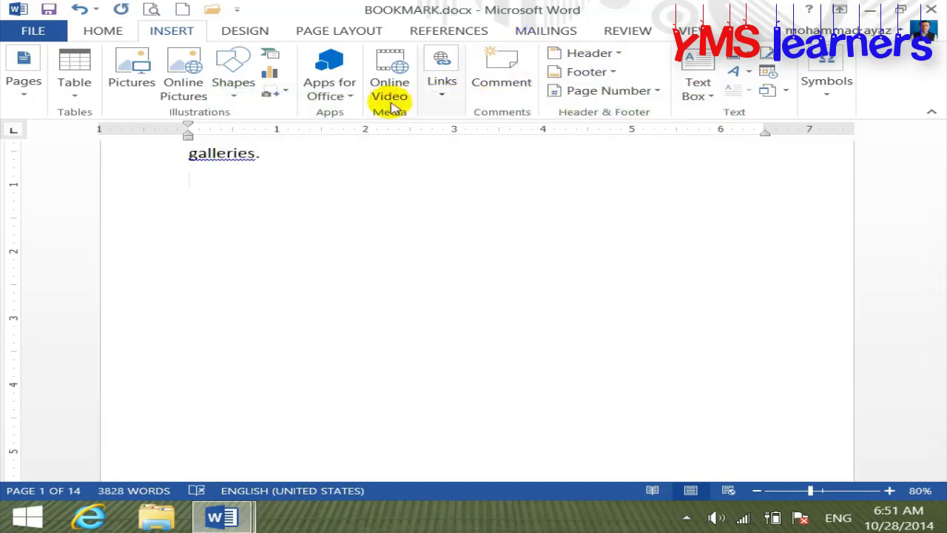
- Insert cross-references to the SECOND_DAY and THIRD_DAY bookmarks, with sign on its own line
click(452, 106)
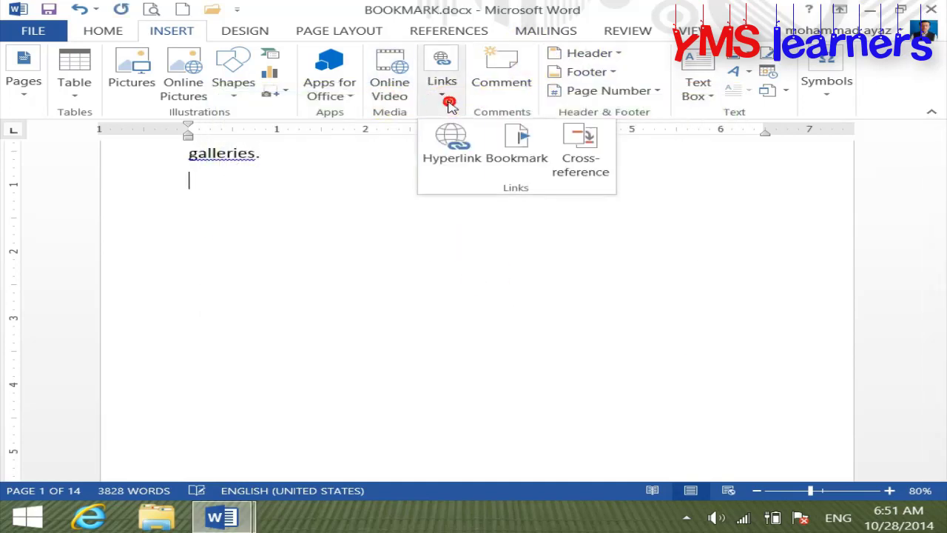
click(575, 165)
click(263, 226)
click(596, 373)
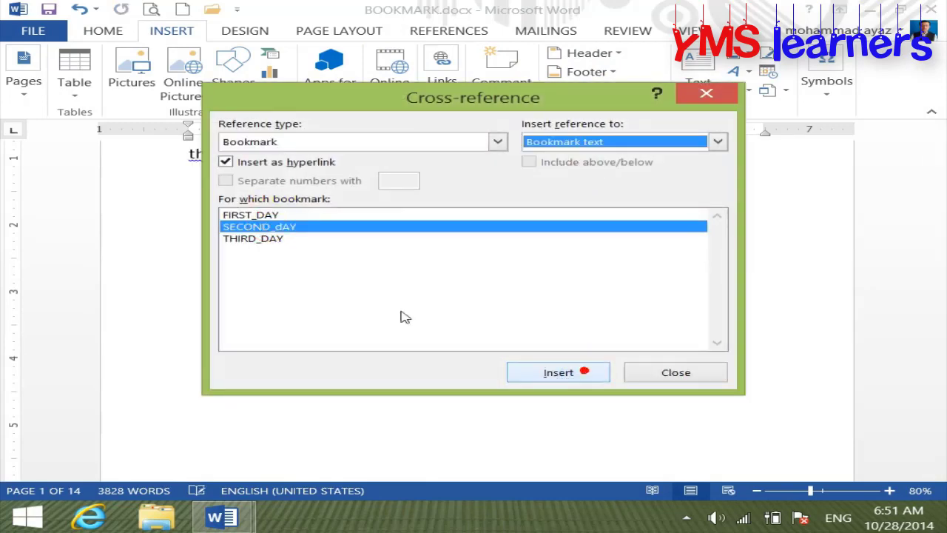
click(255, 238)
click(559, 372)
click(676, 372)
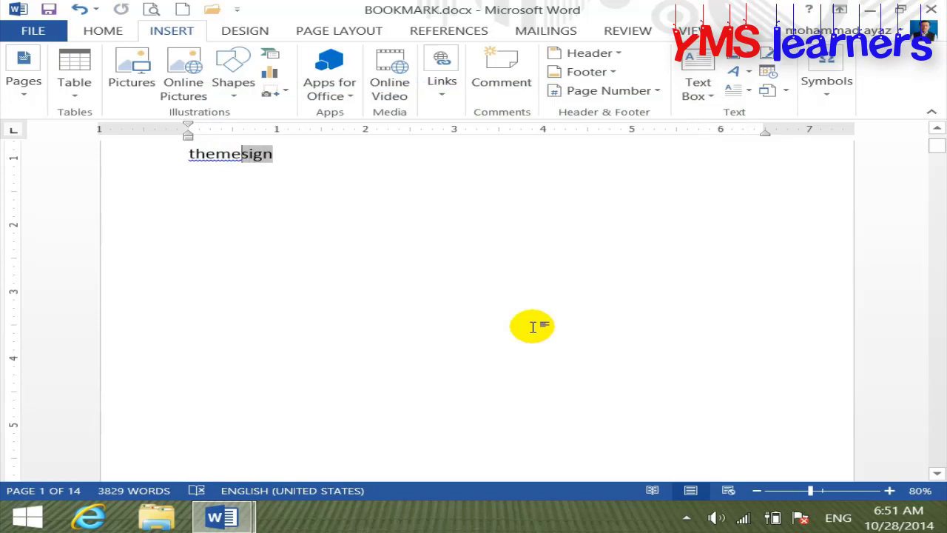
key(Return)
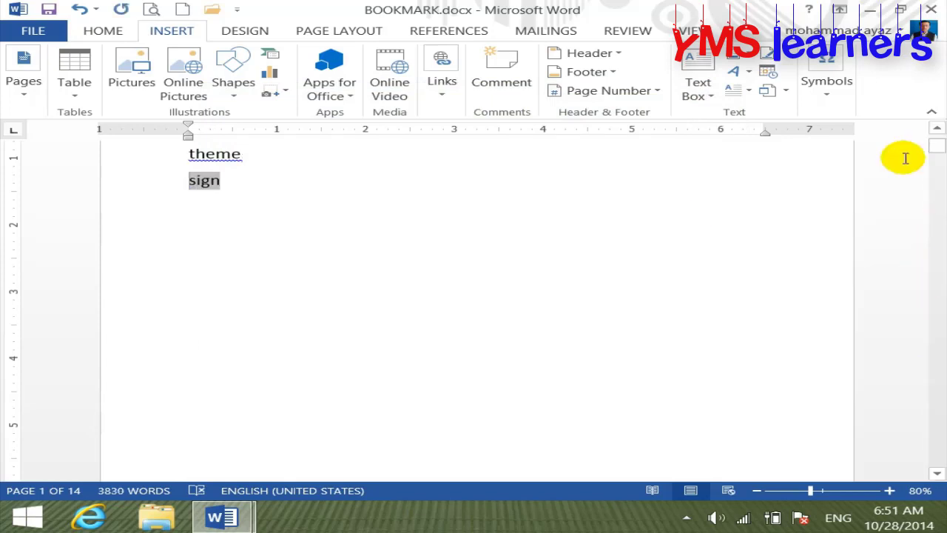
click(936, 130)
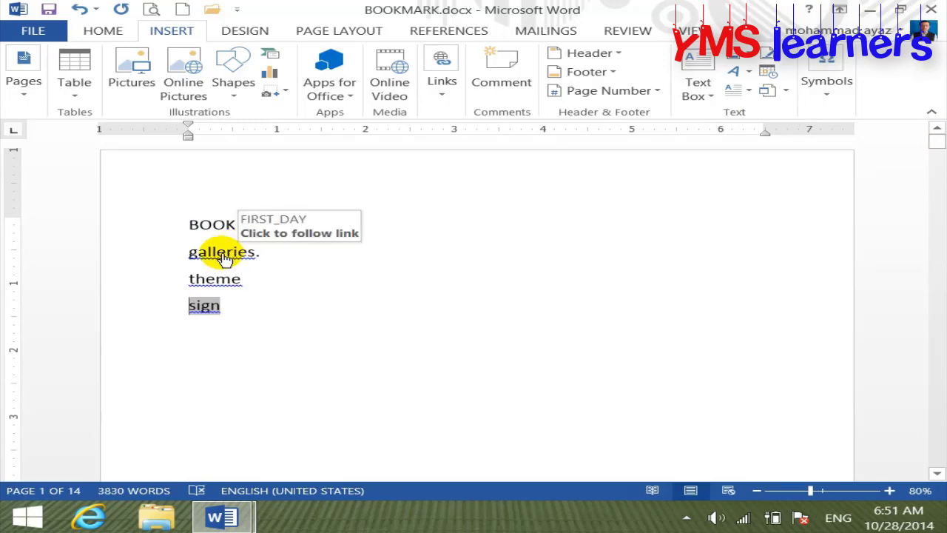
click(224, 255)
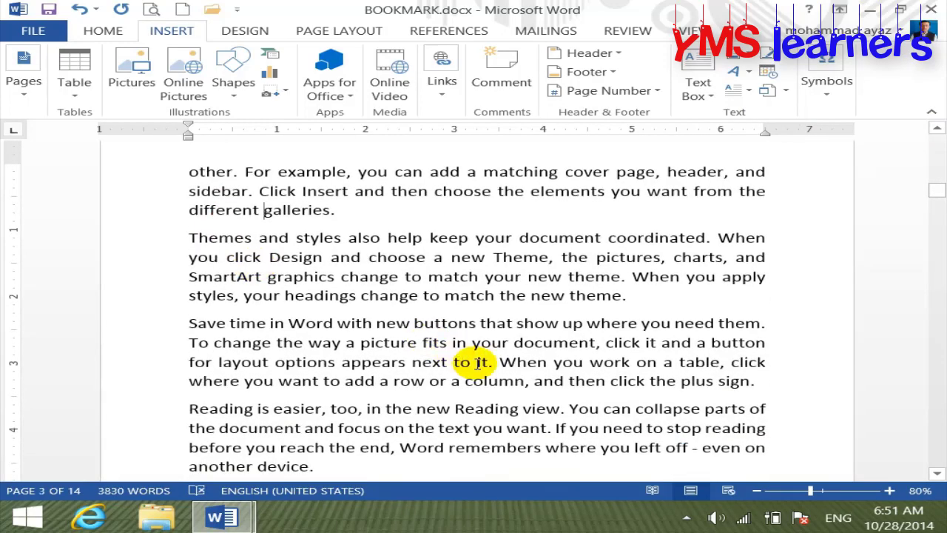
drag(934, 200, 933, 136)
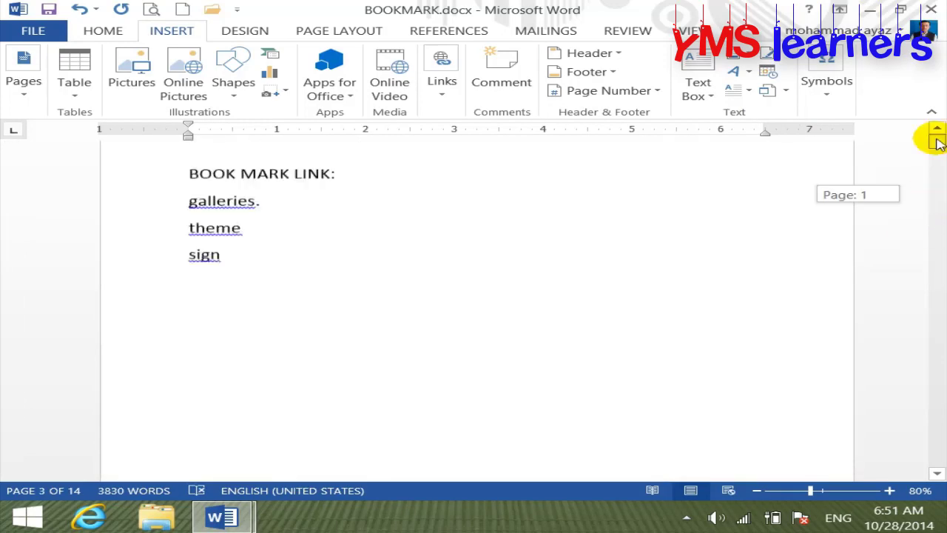
click(206, 308)
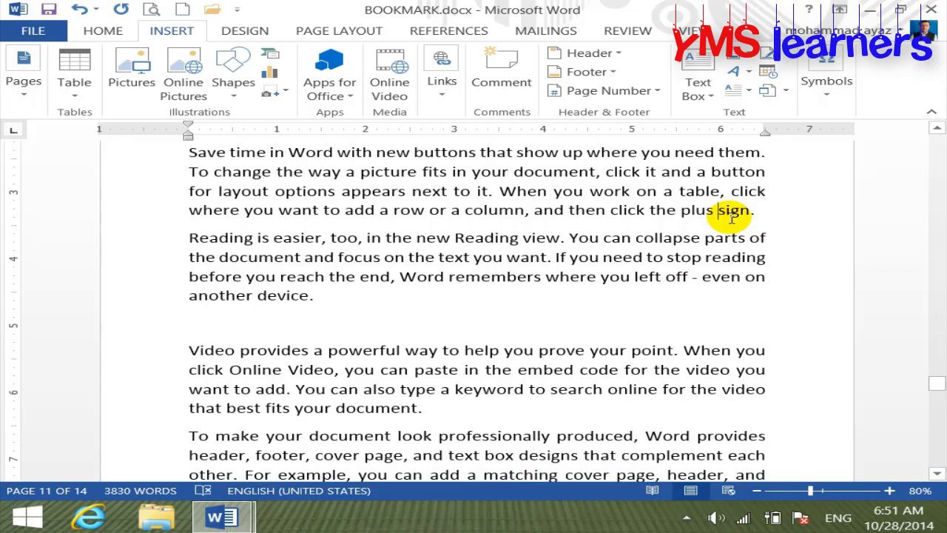
click(442, 96)
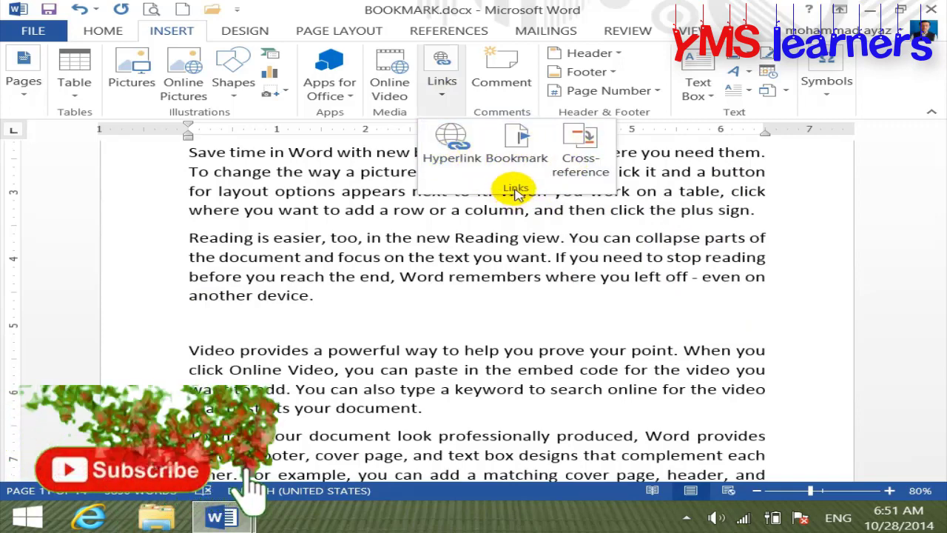
click(581, 137)
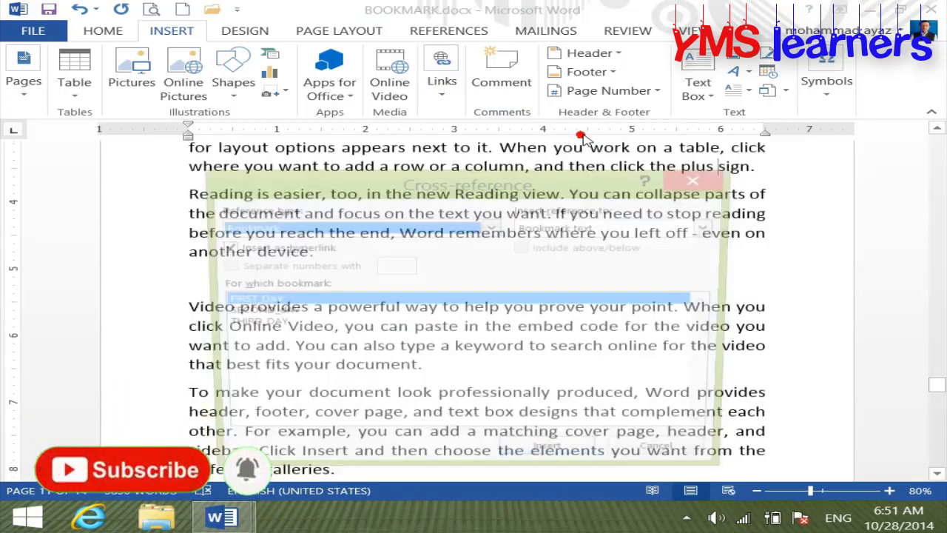
drag(571, 191, 527, 115)
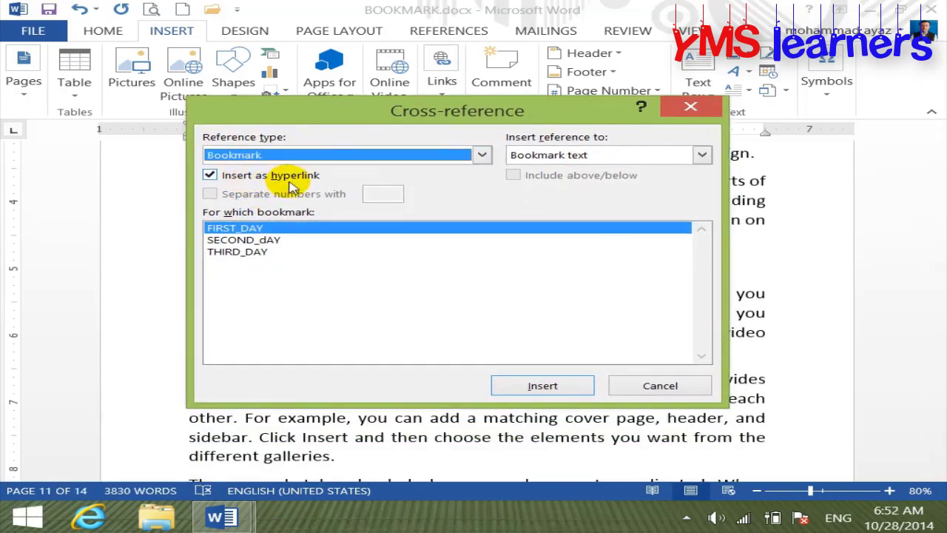
click(660, 385)
mouse_move(935, 388)
mouse_down()
mouse_move(924, 281)
mouse_move(934, 140)
mouse_up()
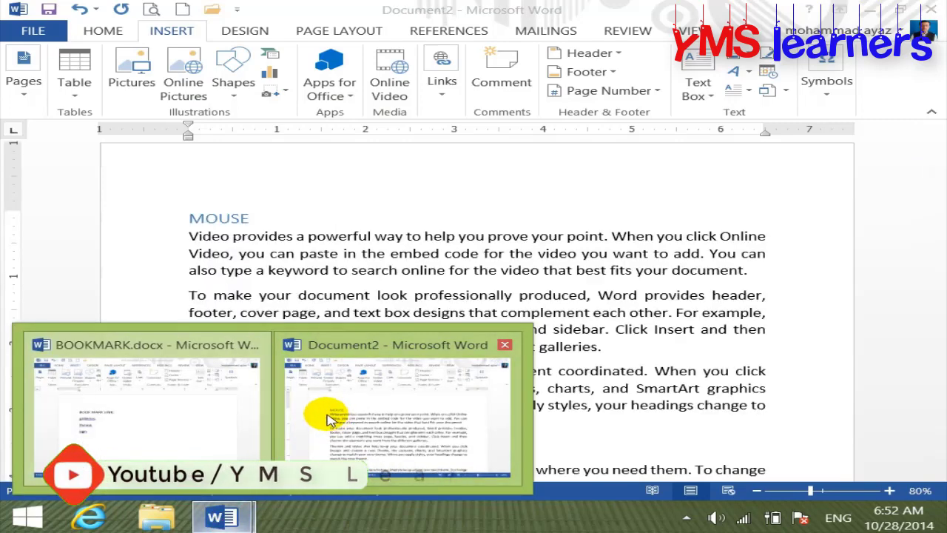
- In Document2, delete the MOUSE and KEYBOARD references and confirm the COMPUTER link still works
click(319, 425)
drag(930, 364, 934, 144)
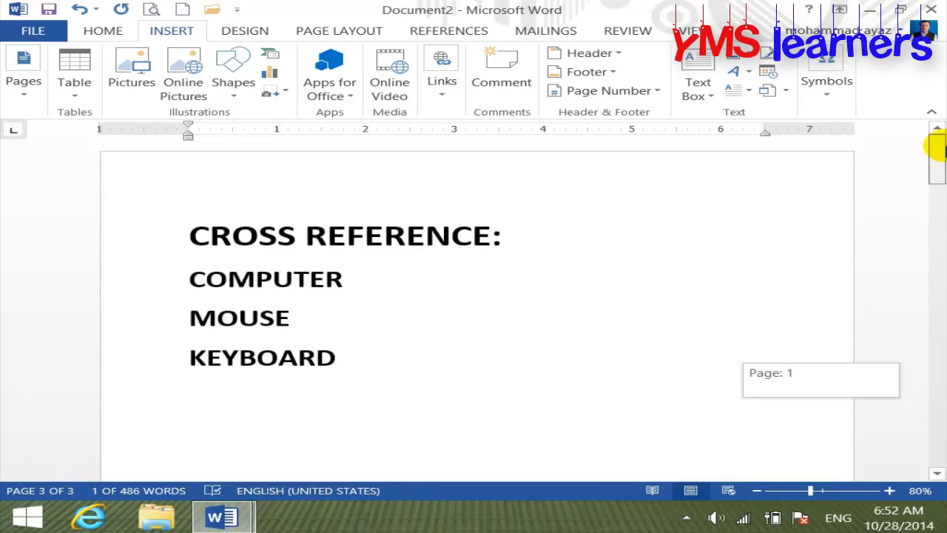
mouse_move(374, 370)
mouse_down()
mouse_move(196, 300)
mouse_move(189, 317)
mouse_up()
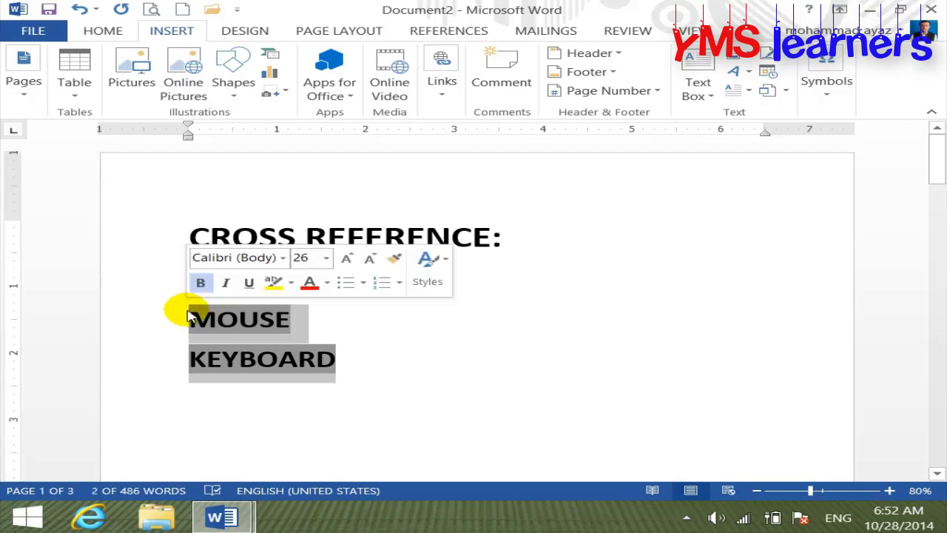
key(Delete)
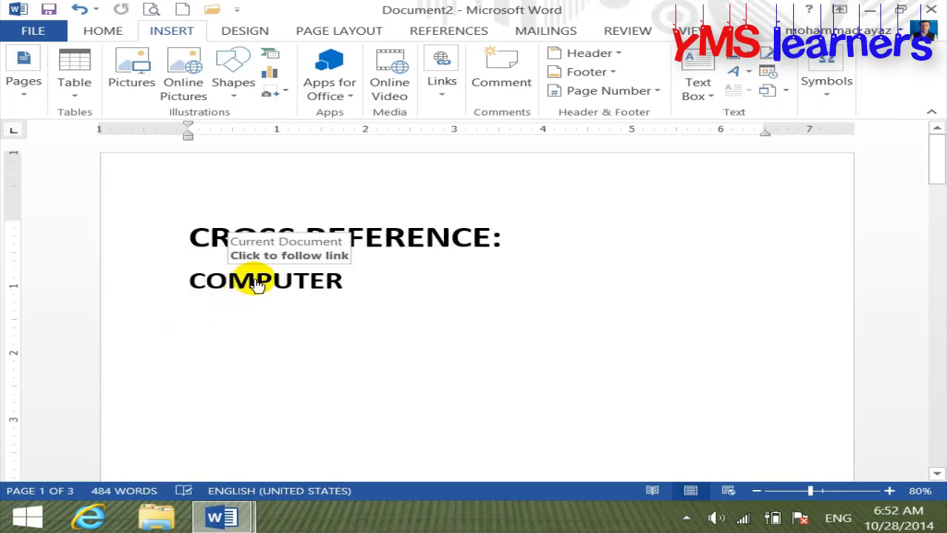
click(256, 285)
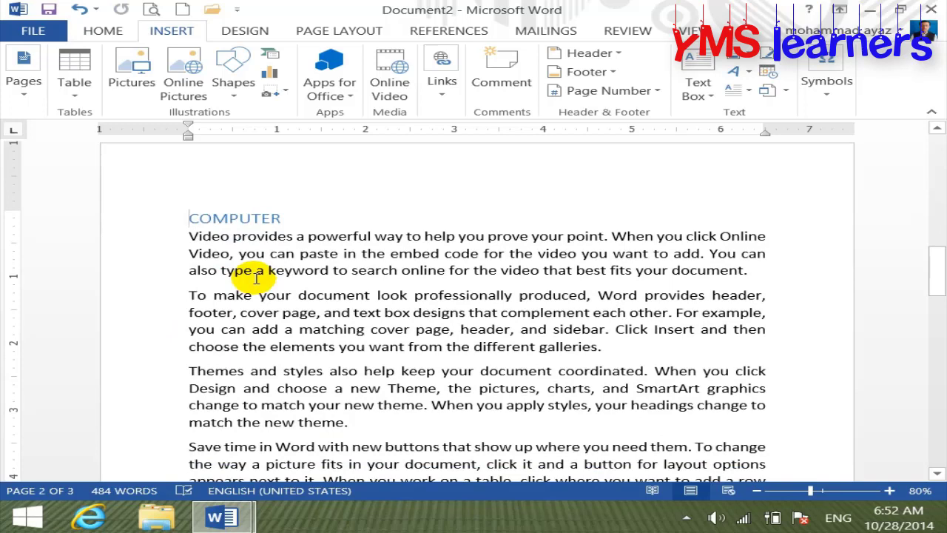
drag(934, 268, 929, 157)
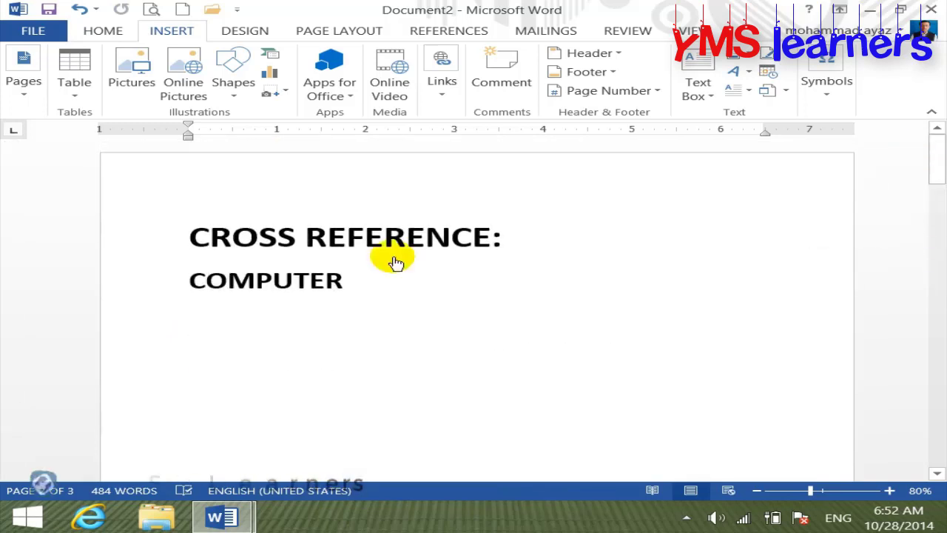
click(187, 317)
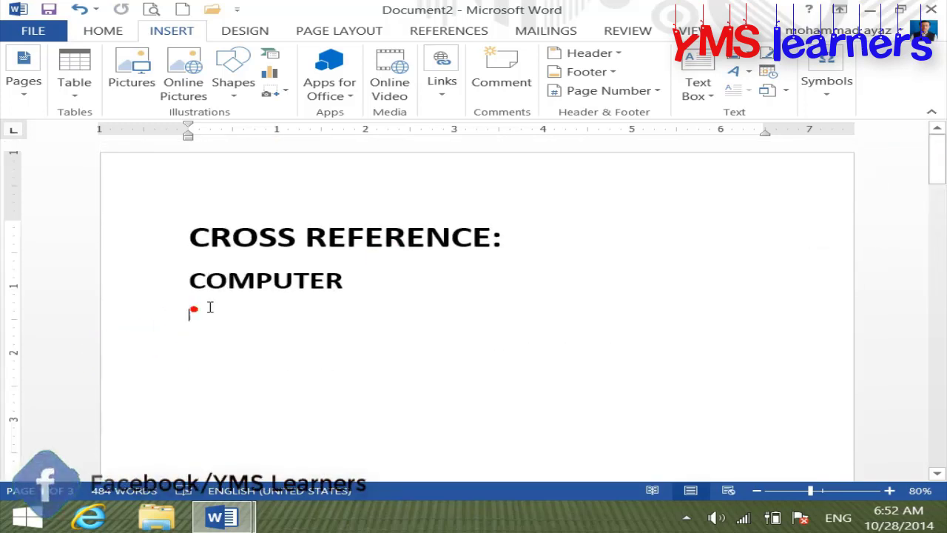
- Insert a non-hyperlinked Heading cross-reference to COMPUTER below the COMPUTER link
click(442, 89)
click(579, 138)
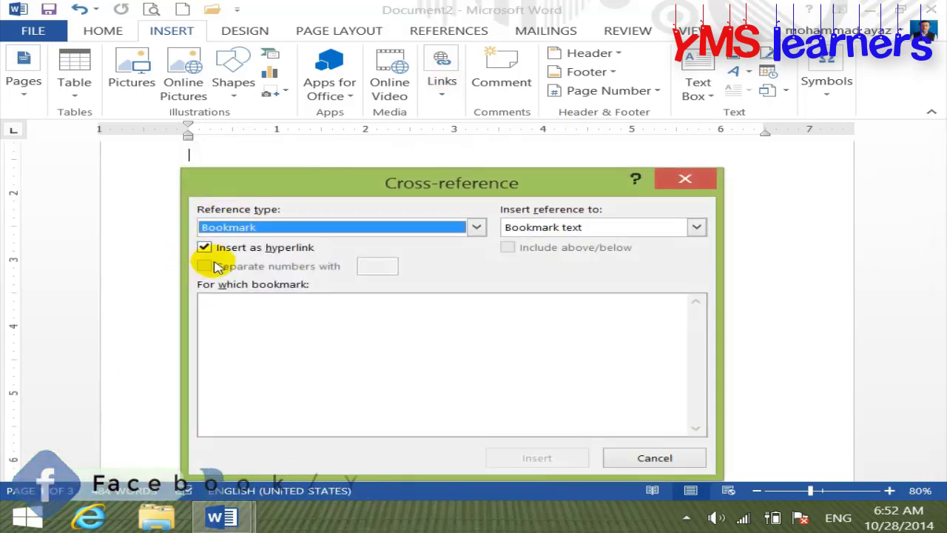
click(477, 227)
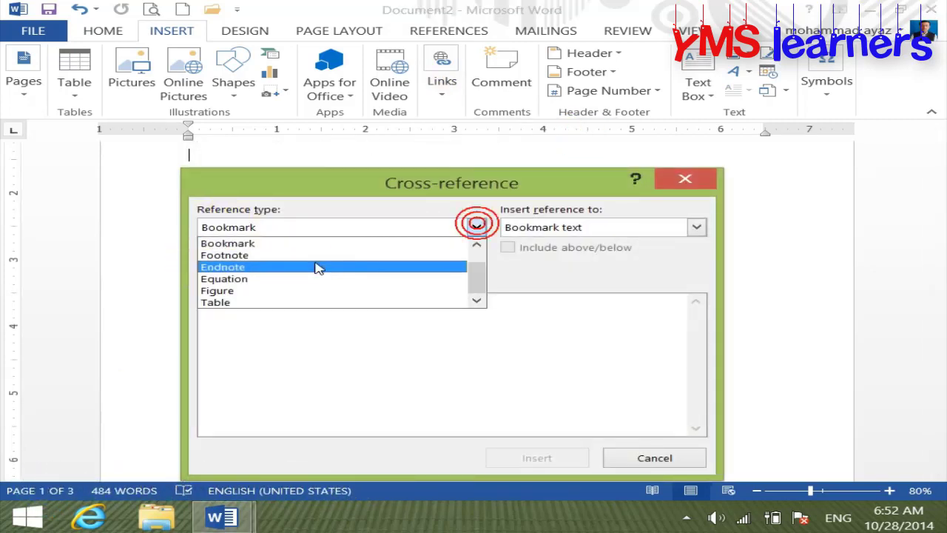
double_click(476, 244)
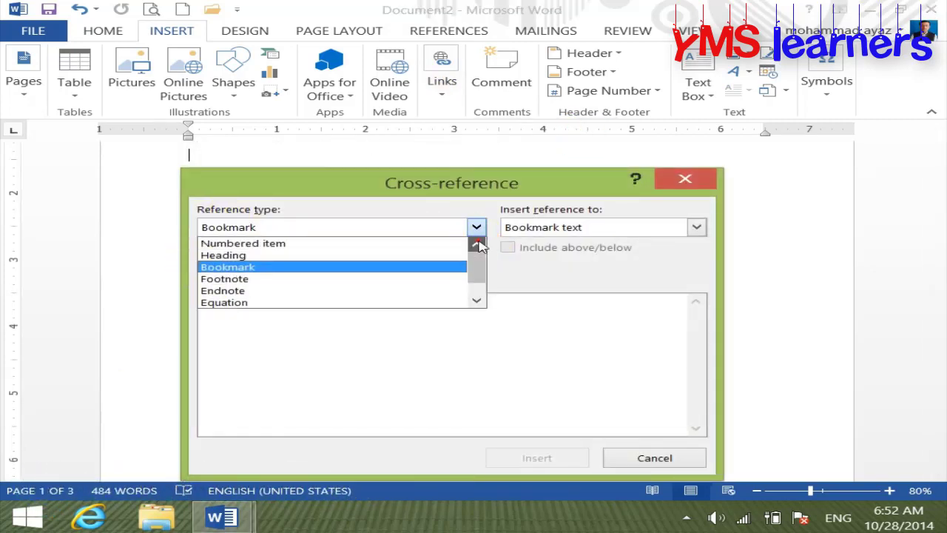
click(261, 256)
click(256, 303)
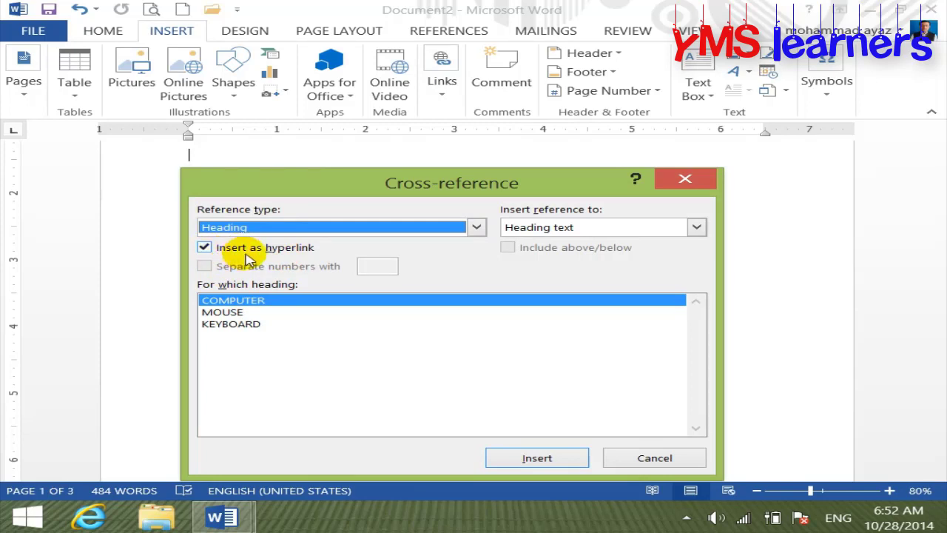
click(205, 247)
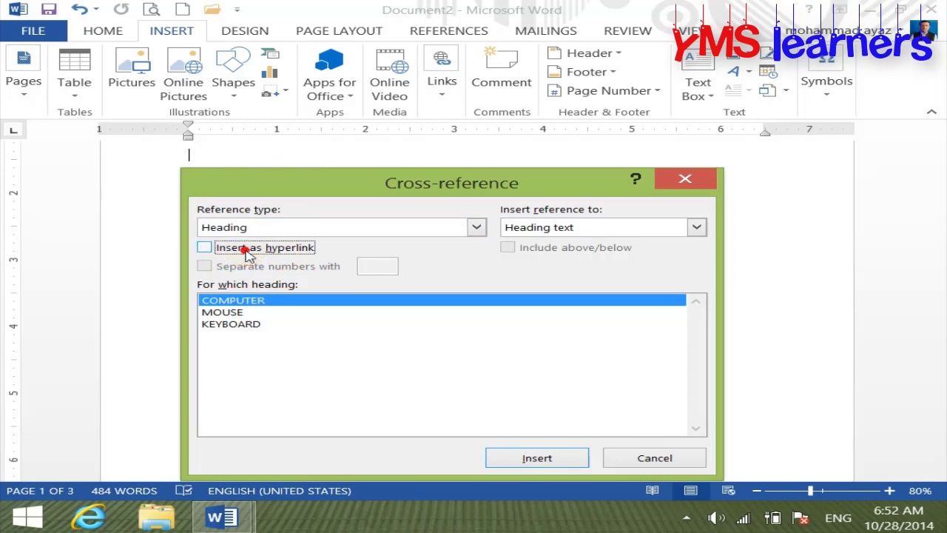
click(538, 456)
click(618, 461)
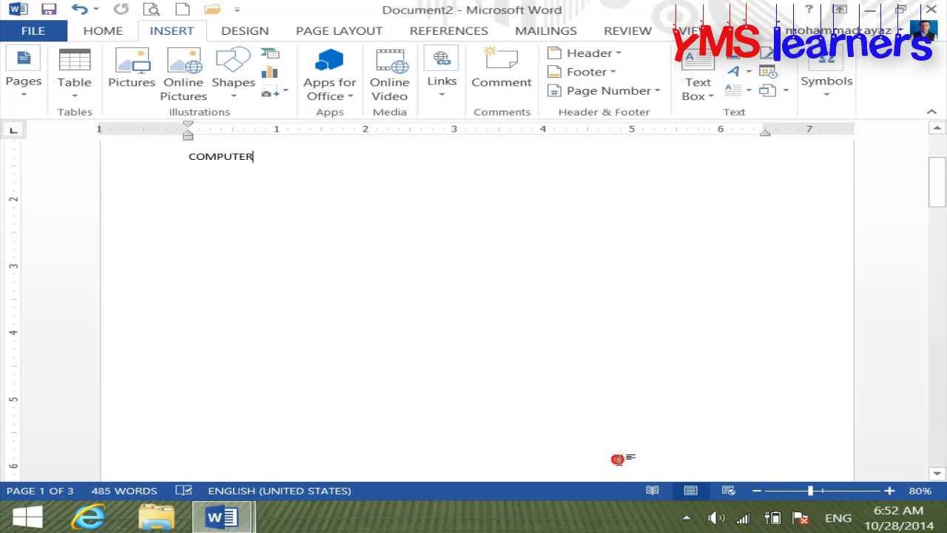
- Check the COMPUTER link, then select the newly inserted plain COMPUTER reference
drag(937, 222, 936, 167)
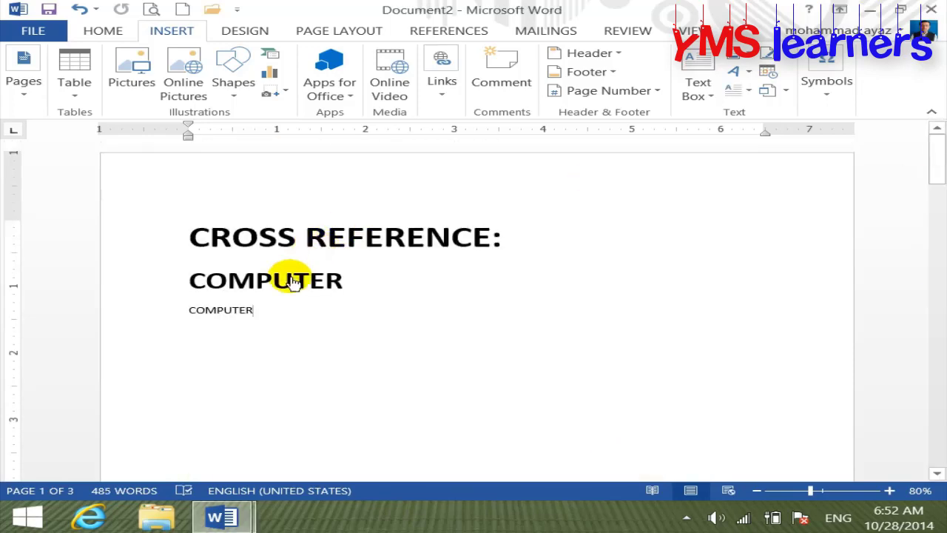
ctrl+click(289, 278)
drag(939, 267, 934, 256)
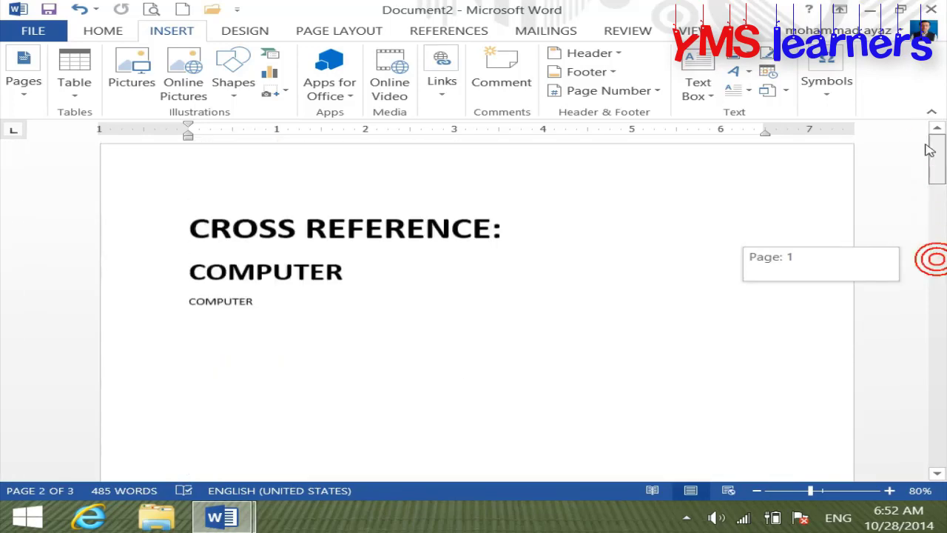
click(225, 310)
double_click(226, 310)
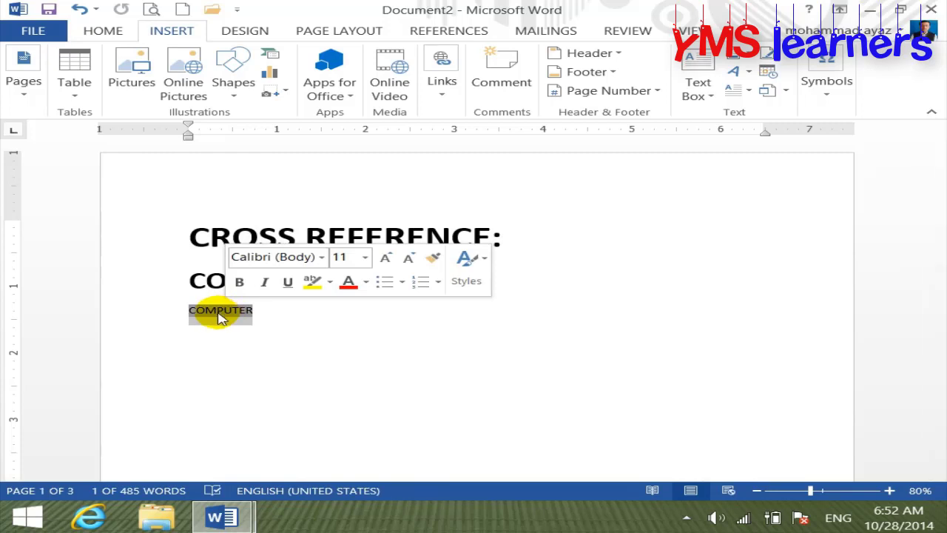
- Reopen the Cross-reference dialog and close it without inserting anything
click(282, 324)
click(444, 92)
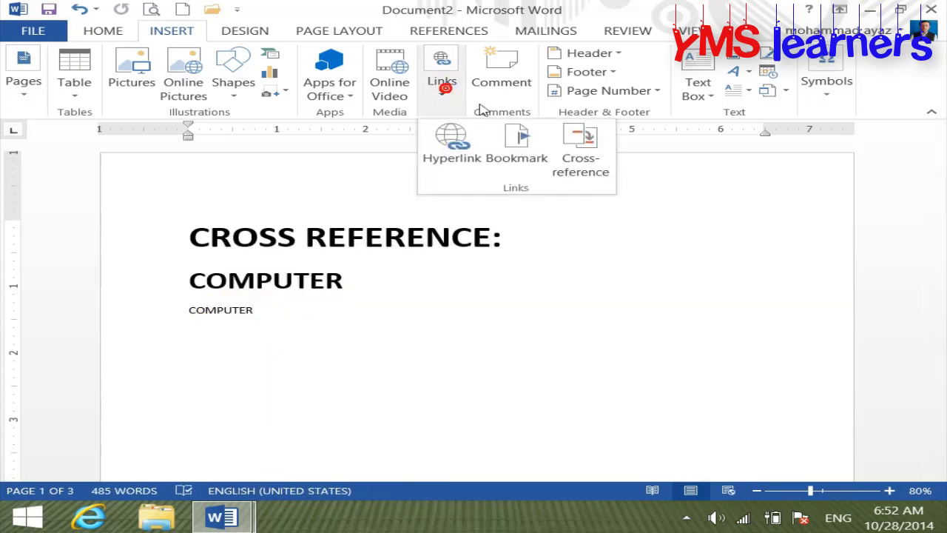
click(579, 162)
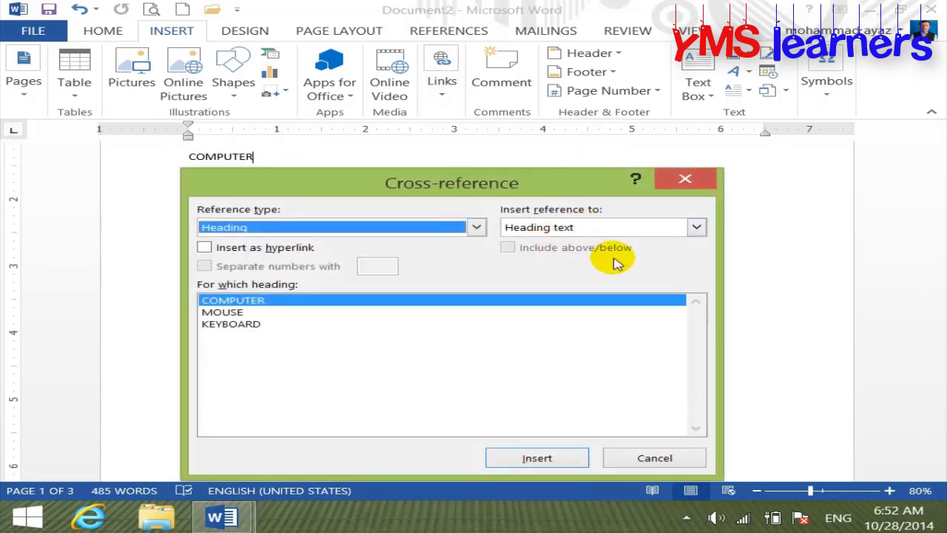
click(684, 180)
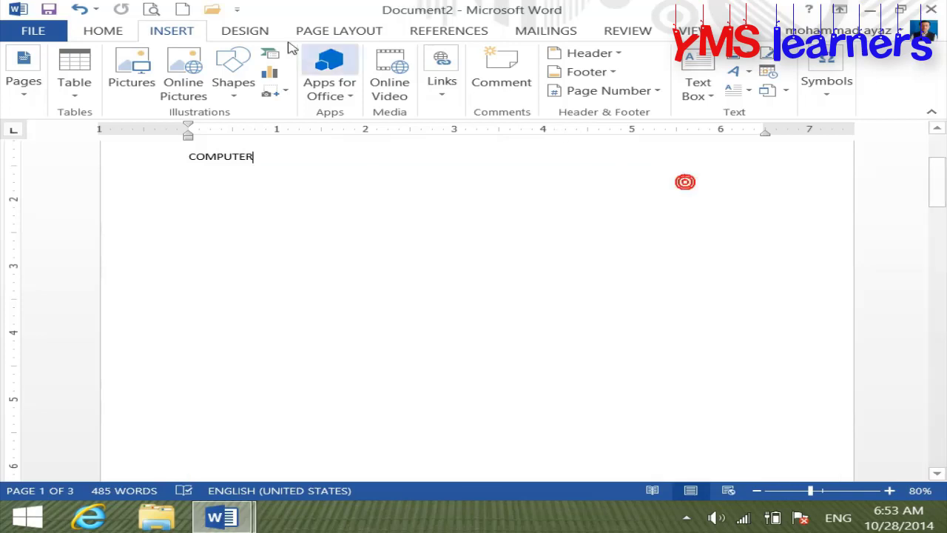
- Show the References tools, then create a new blank document
click(460, 34)
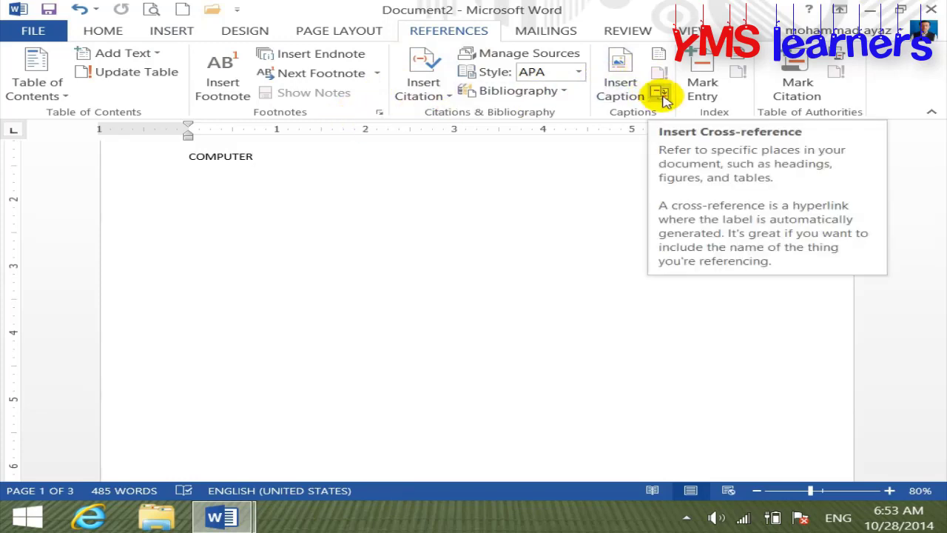
click(469, 262)
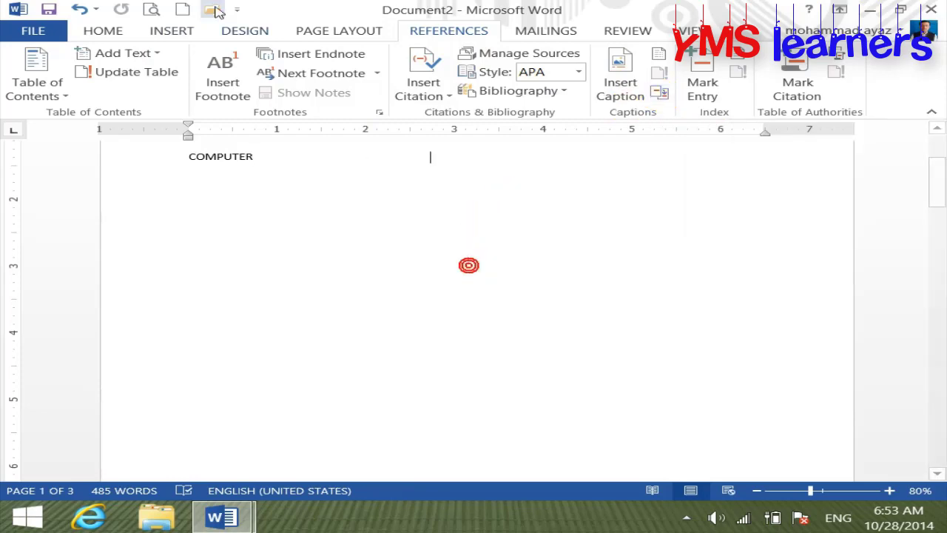
click(183, 9)
- Generate =RAND() sample paragraphs in the new document and enlarge all the text
click(171, 30)
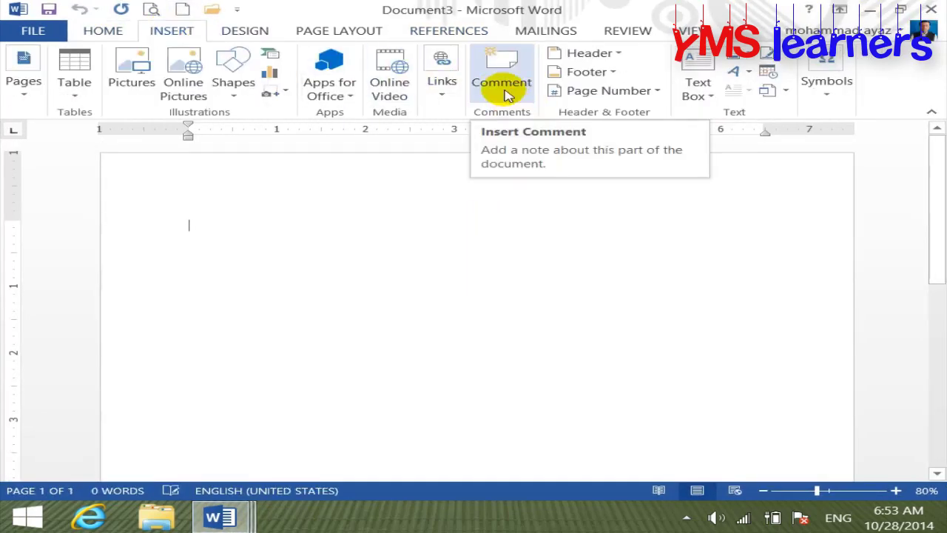
text(=R)
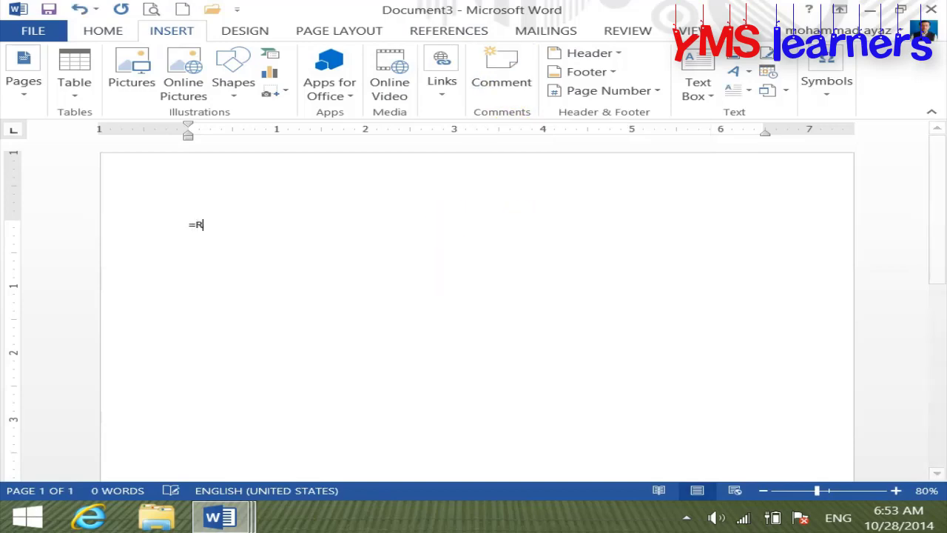
text(ABD)
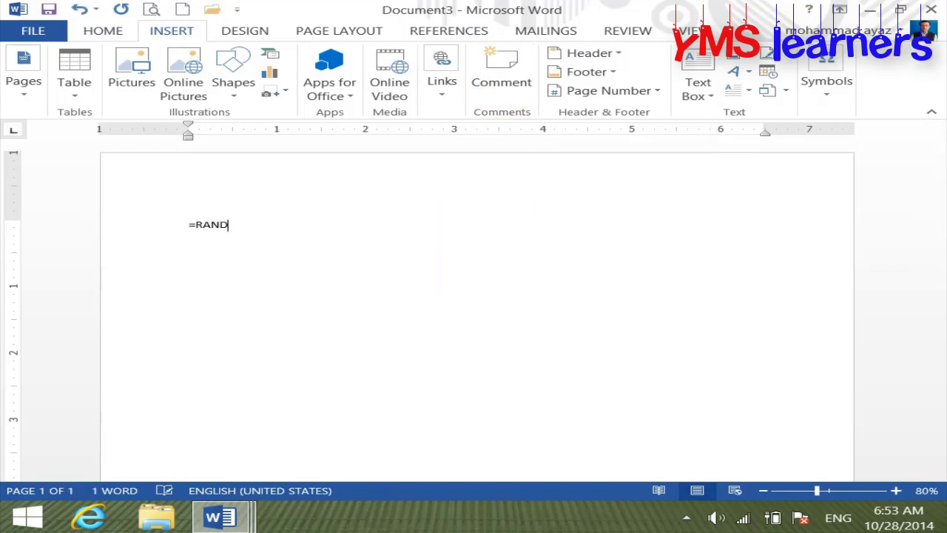
key(Return)
key(ctrl+a)
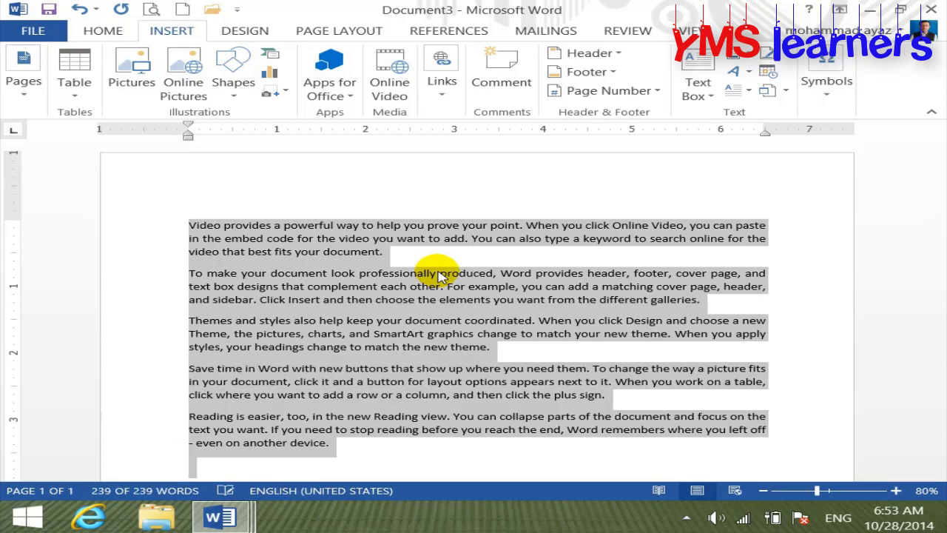
key(ctrl+shift+period)
key(ctrl+shift+period)
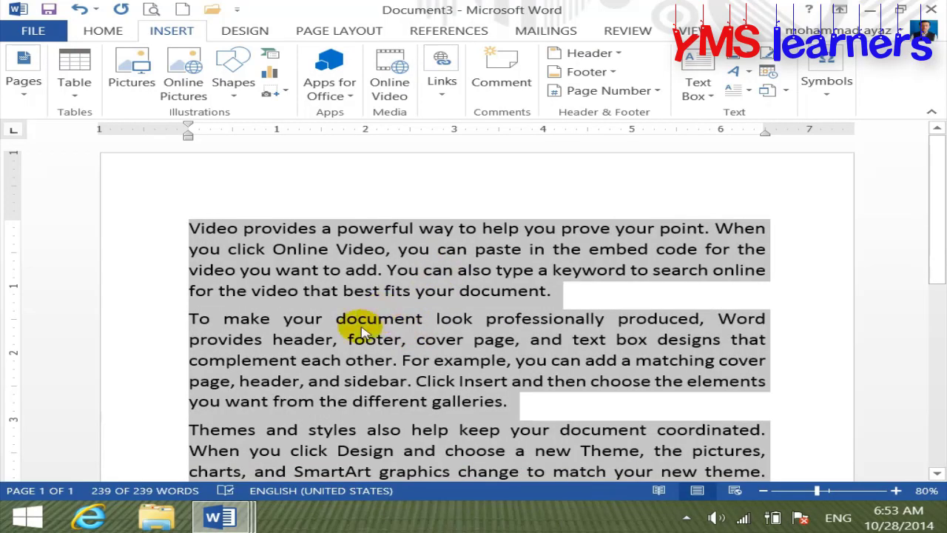
click(382, 293)
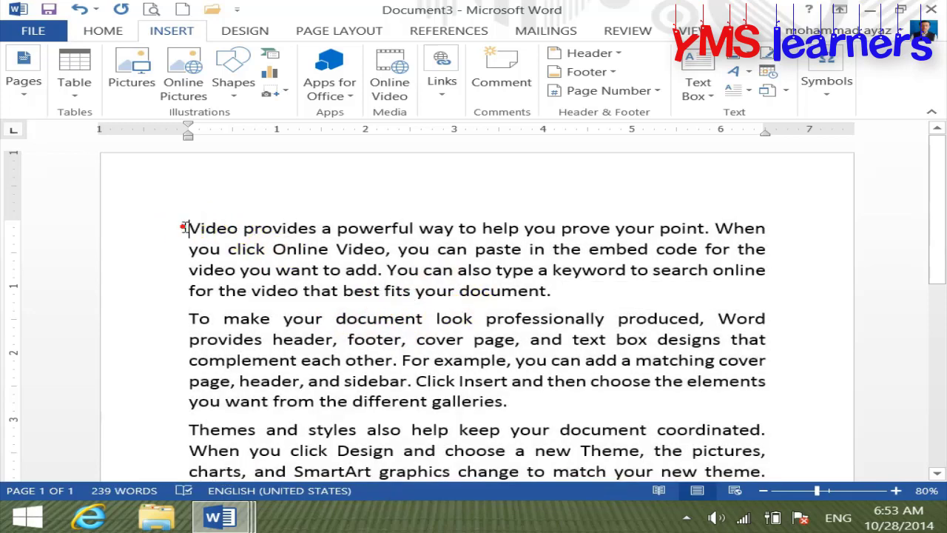
- Select the word keyword in the first paragraph
mouse_move(185, 228)
mouse_down()
mouse_move(686, 225)
mouse_move(468, 254)
mouse_up()
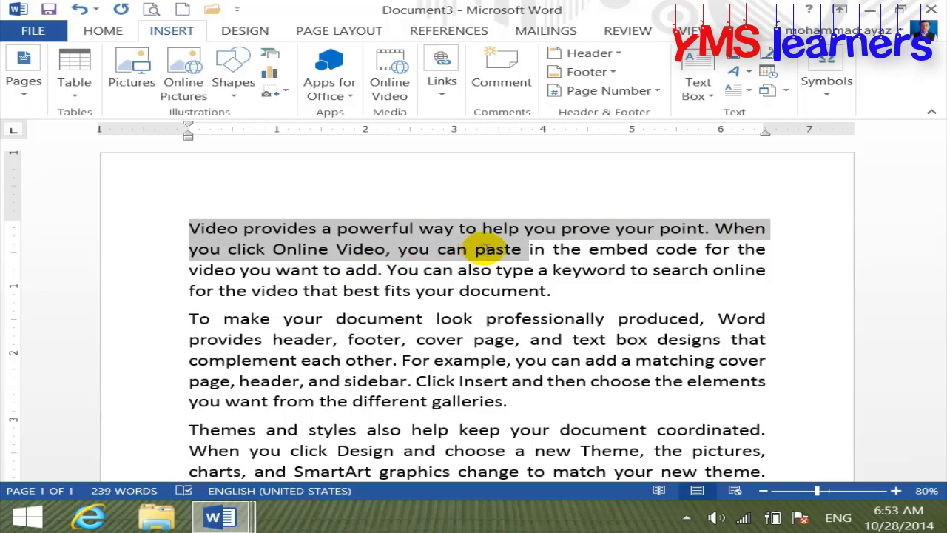
mouse_move(484, 249)
mouse_down()
mouse_move(634, 258)
mouse_move(599, 274)
mouse_move(552, 271)
mouse_up()
click(588, 271)
double_click(588, 270)
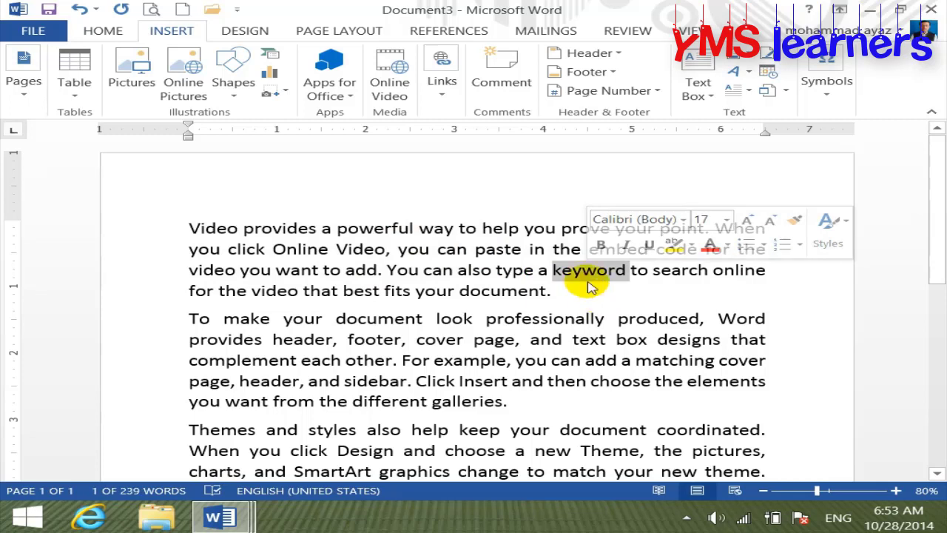
- Edit 'keyword' into 'keyboard' so it reads 'type a keyboard to search online'
click(583, 272)
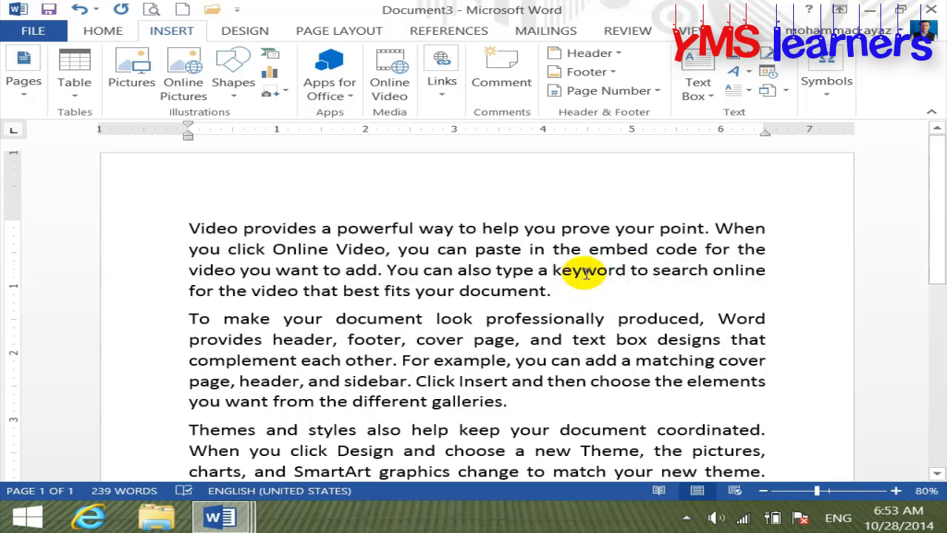
text(BOARD)
key(BackSpace)
key(BackSpace)
key(BackSpace)
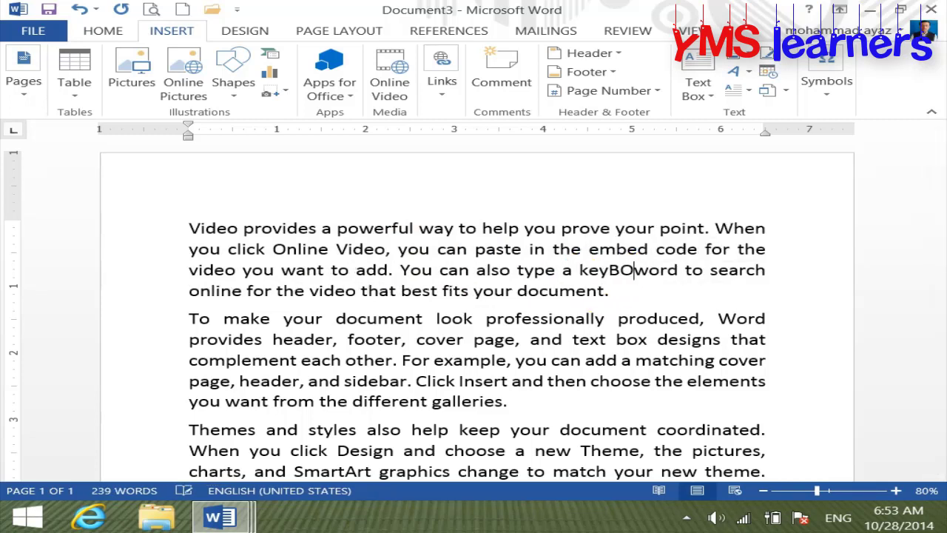
key(BackSpace)
key(BackSpace)
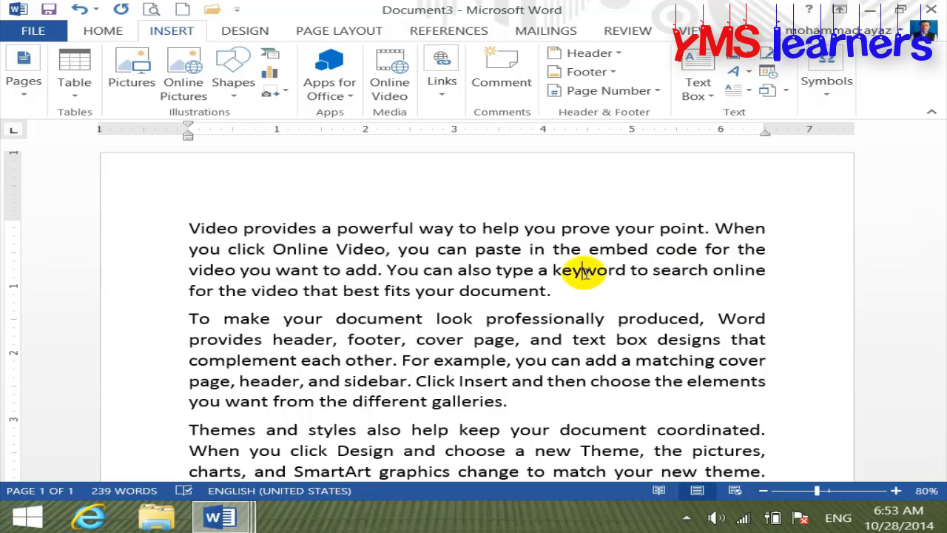
text(bor)
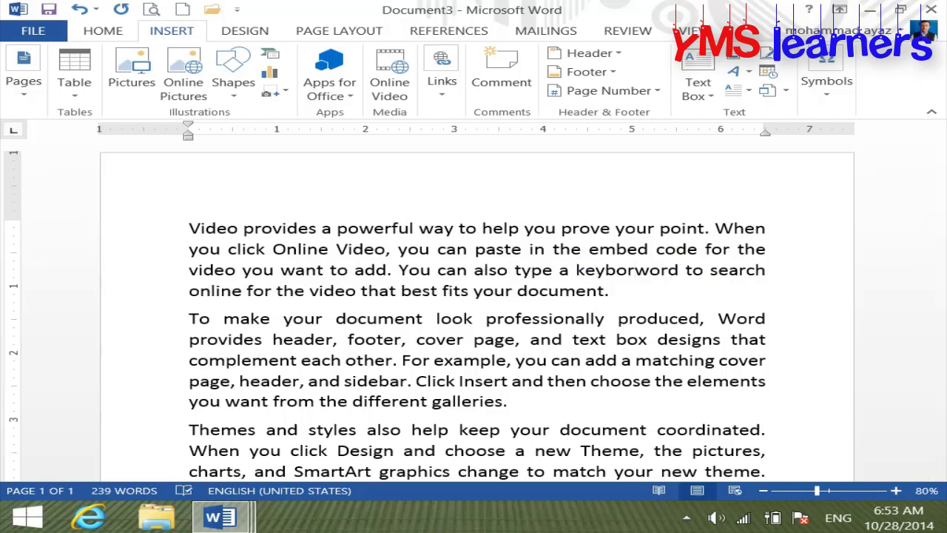
key(BackSpace)
text(ard)
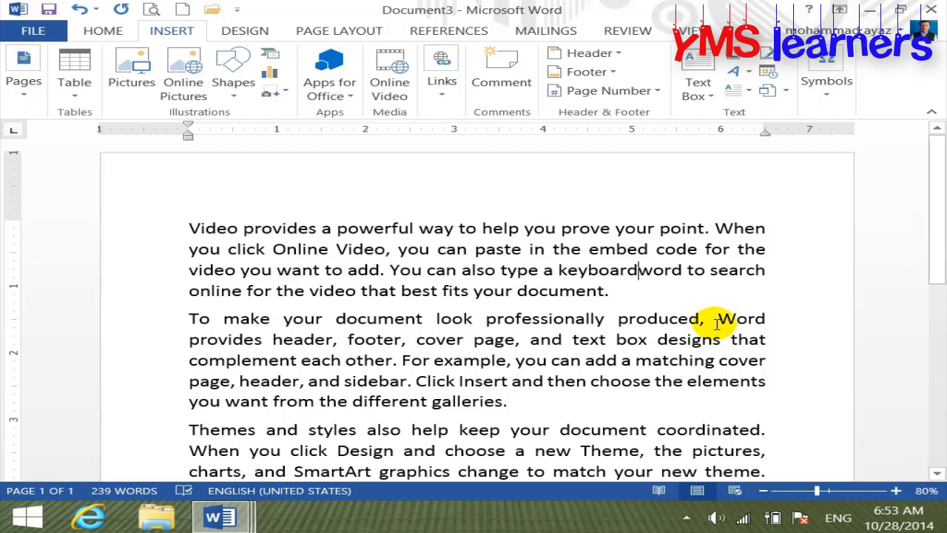
key(BackSpace)
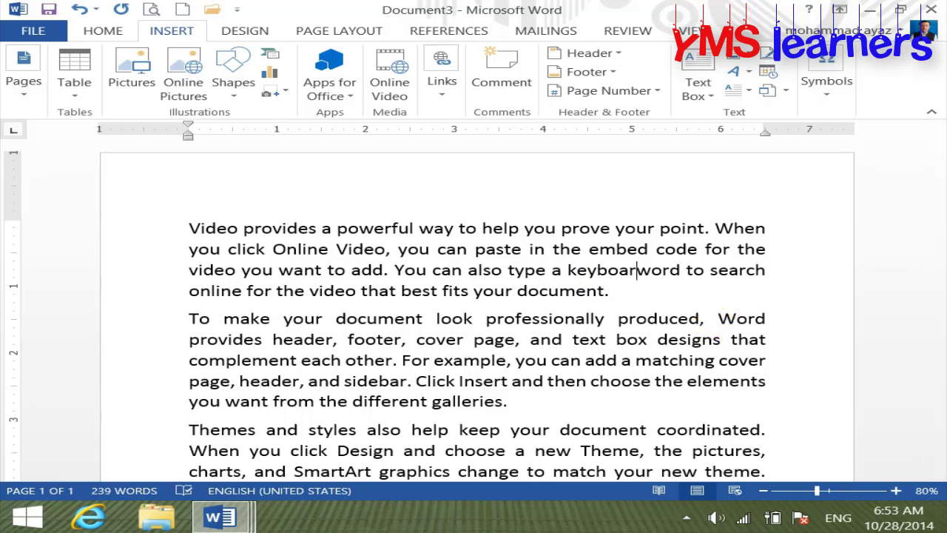
key(BackSpace)
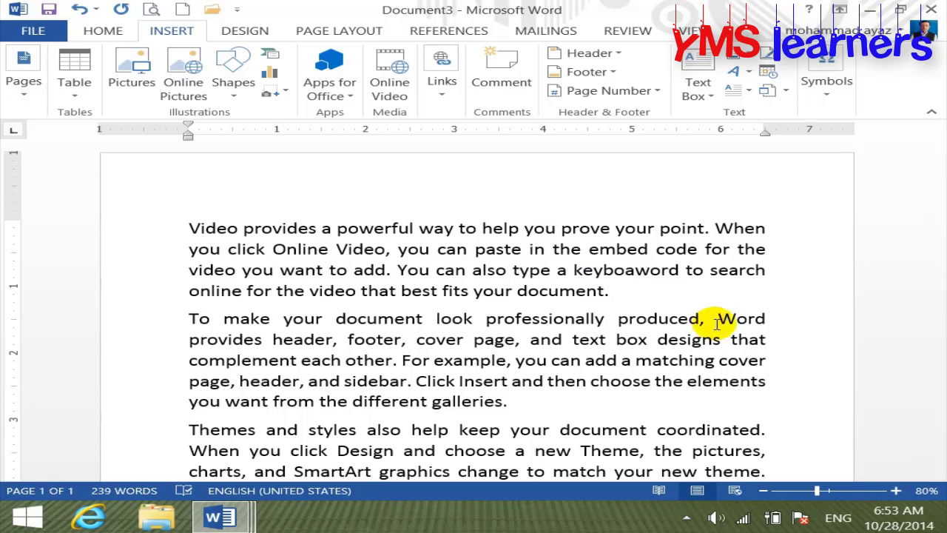
key(Delete)
key(Delete)
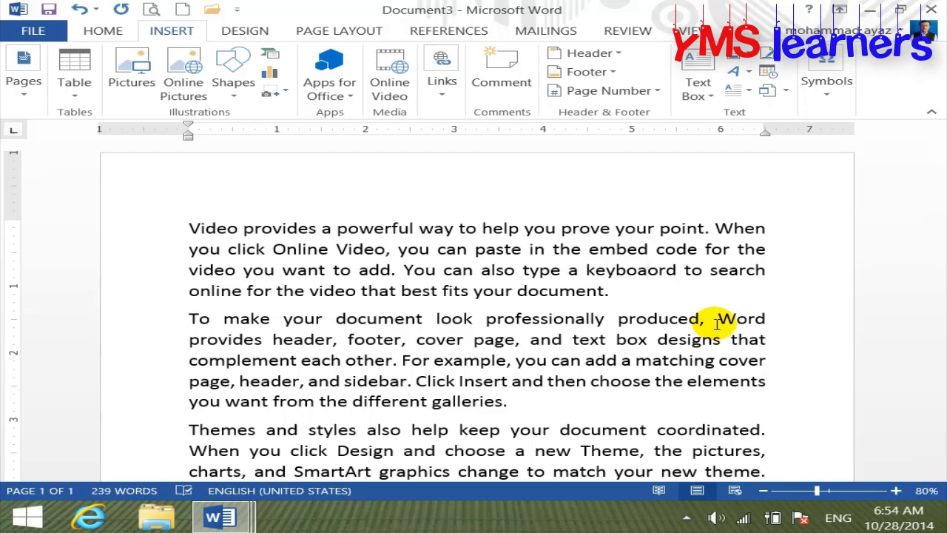
key(BackSpace)
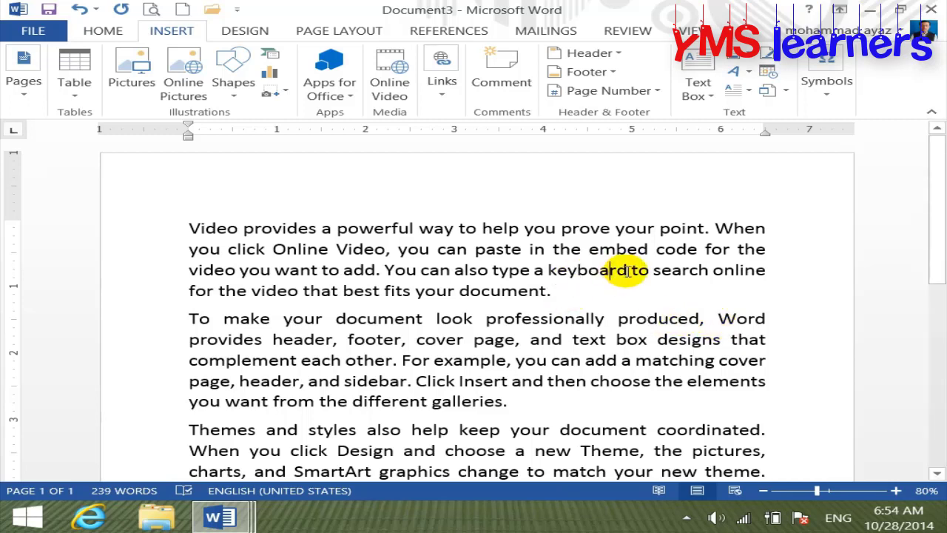
- Add a comment on 'keyboard' describing it as an essential input device for computer
drag(570, 274, 554, 274)
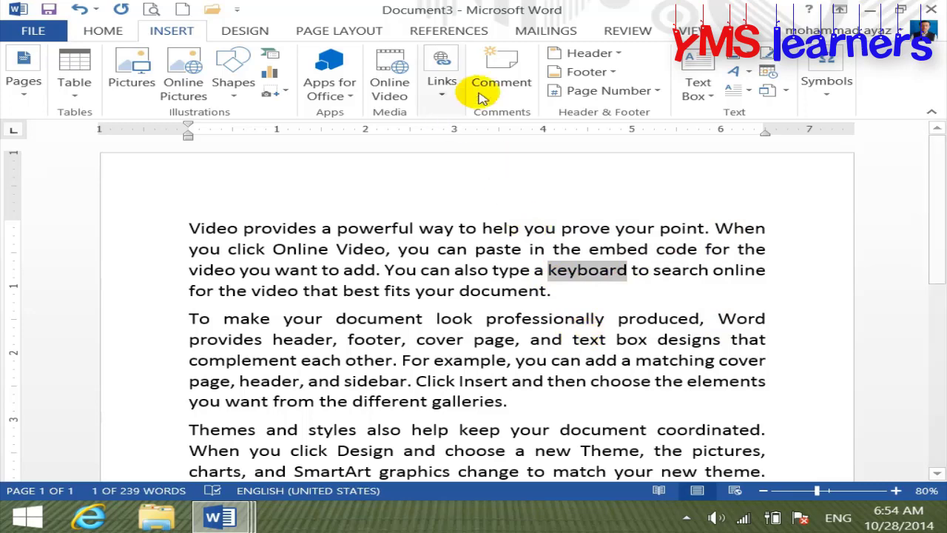
click(496, 73)
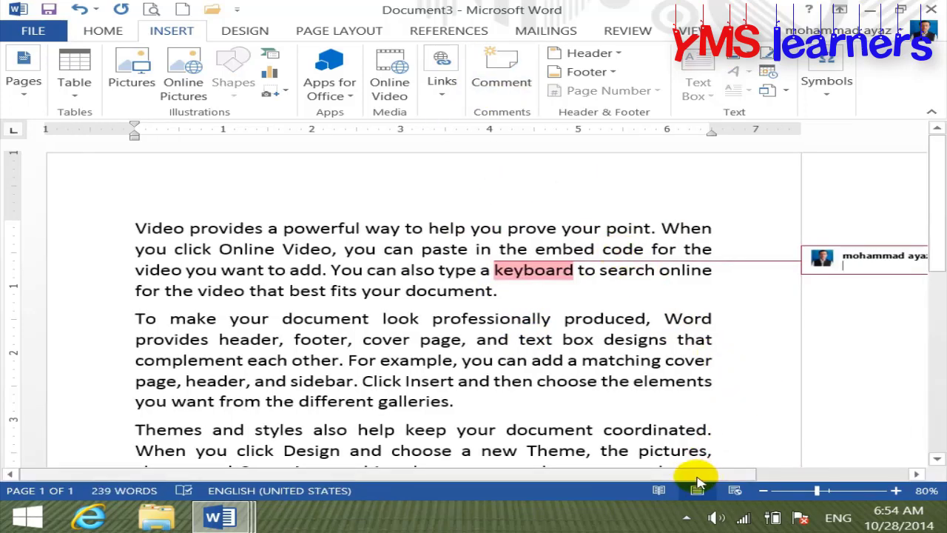
drag(708, 474, 889, 468)
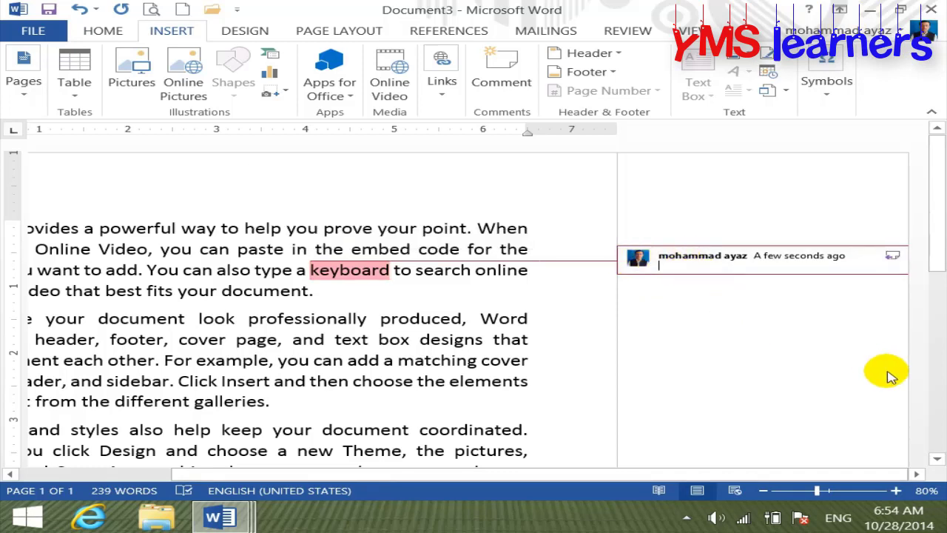
text(keyboar)
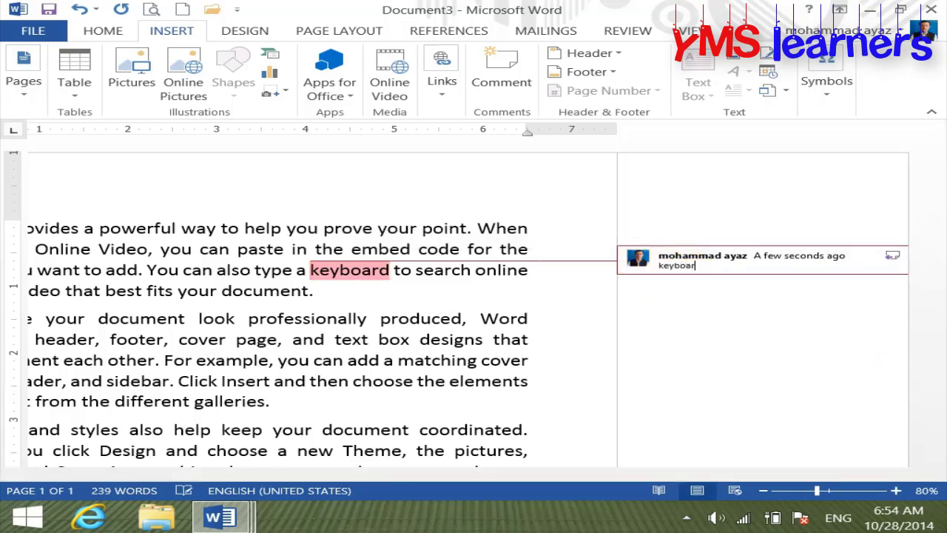
text(d is a)
text(al )
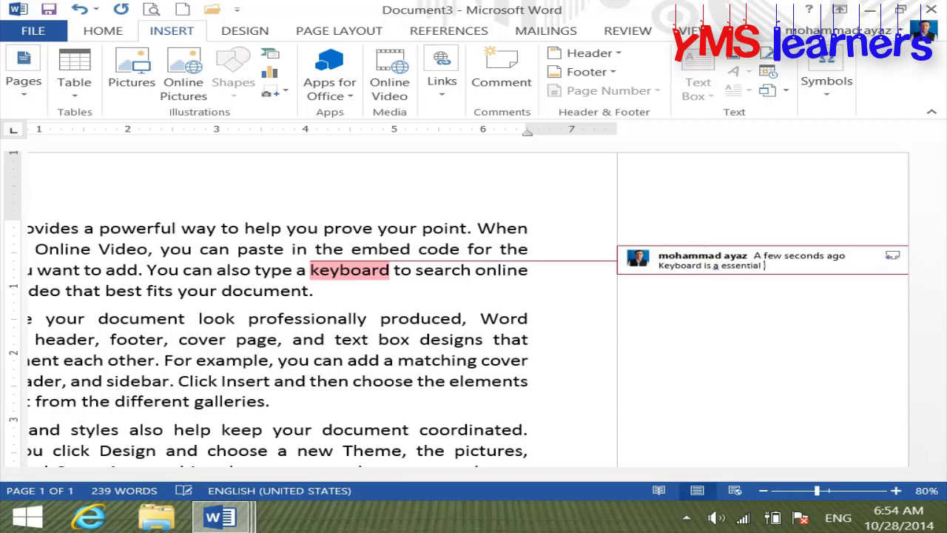
text(up)
key(BackSpace)
key(BackSpace)
text(fro)
text(computer)
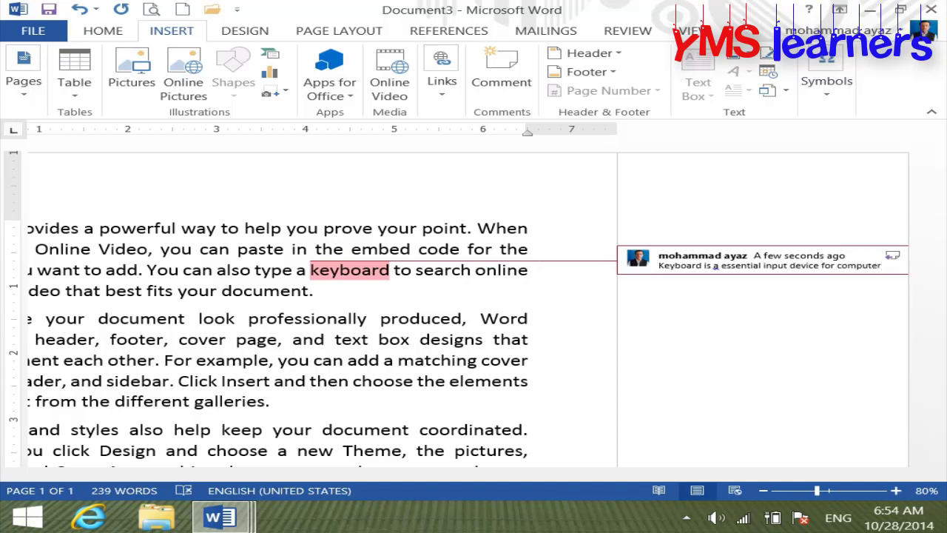
click(779, 335)
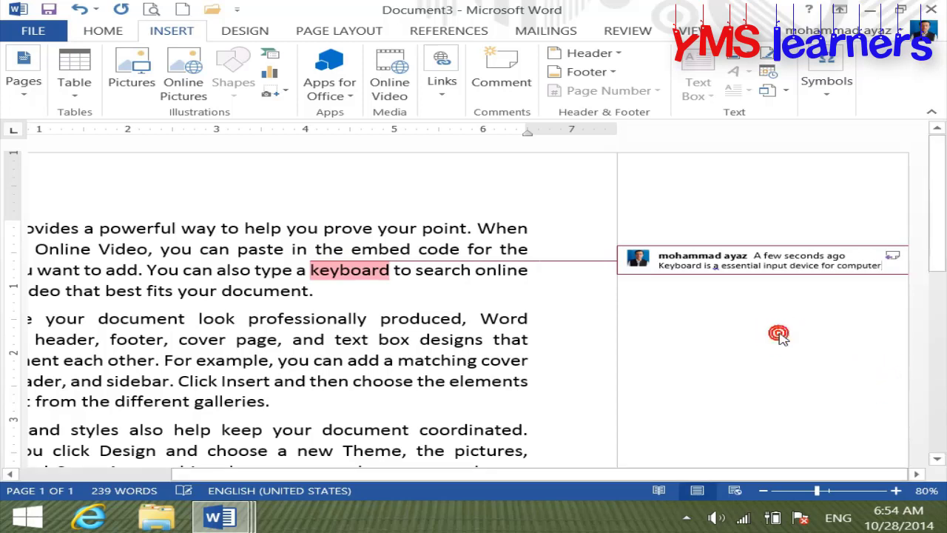
- Correct 'a' to 'an' in the comment text
click(716, 265)
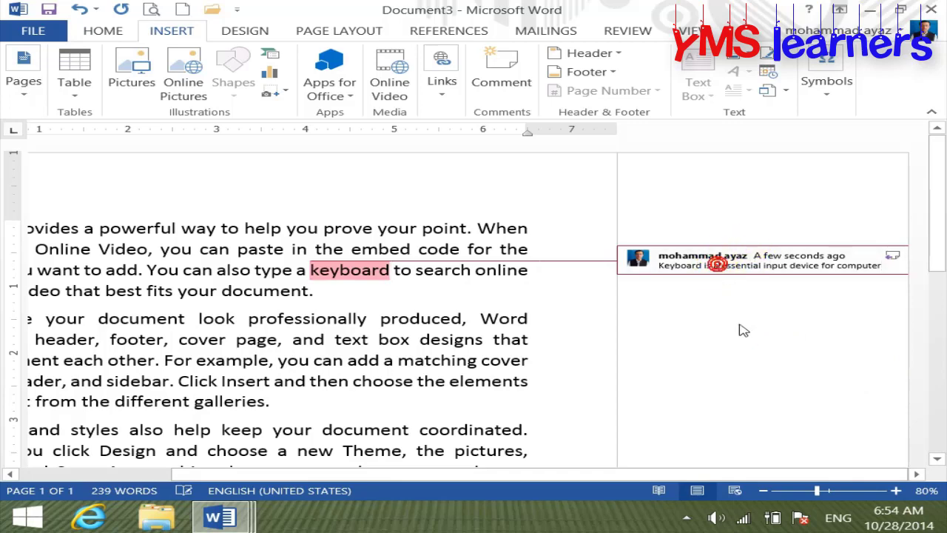
text(n)
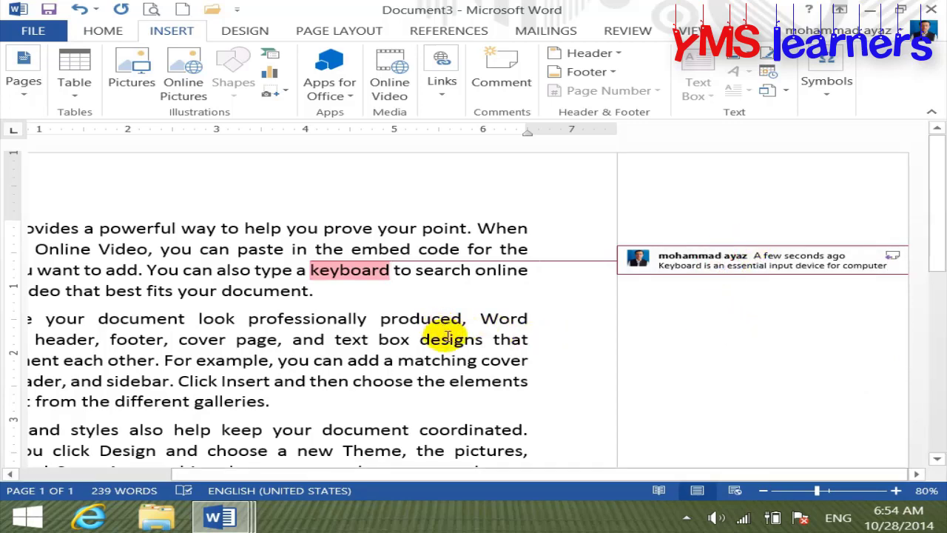
drag(672, 481, 508, 481)
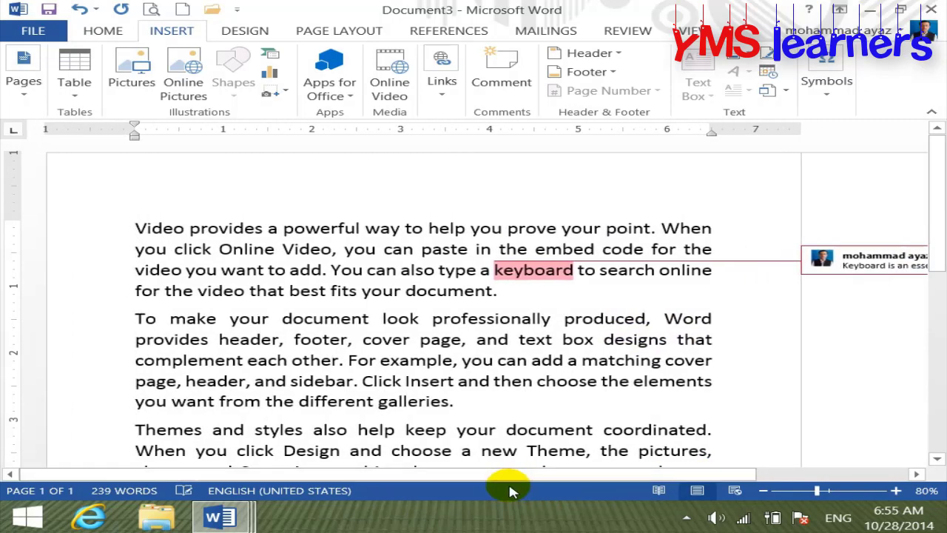
- Comment on 'document' in the second paragraph: 'The combination of pages is called doc'
double_click(315, 320)
click(494, 88)
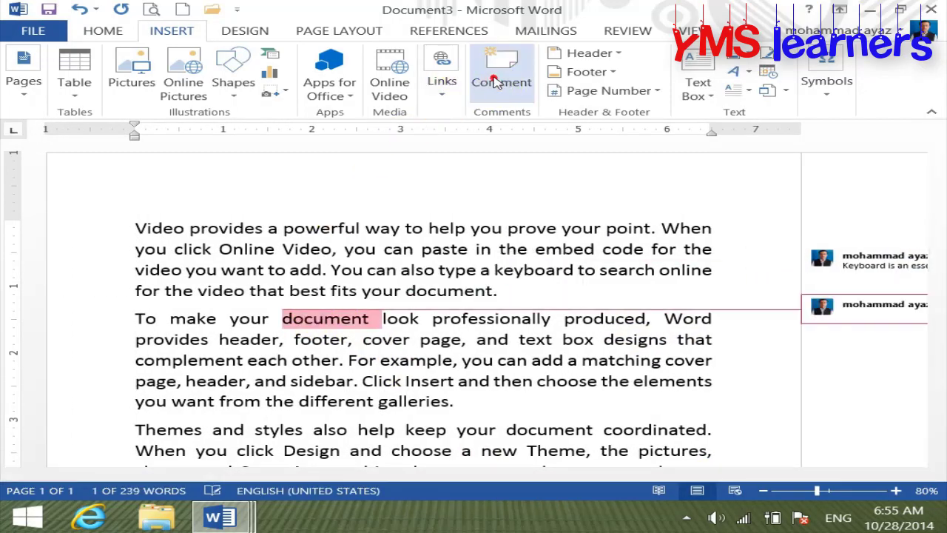
drag(715, 477, 930, 474)
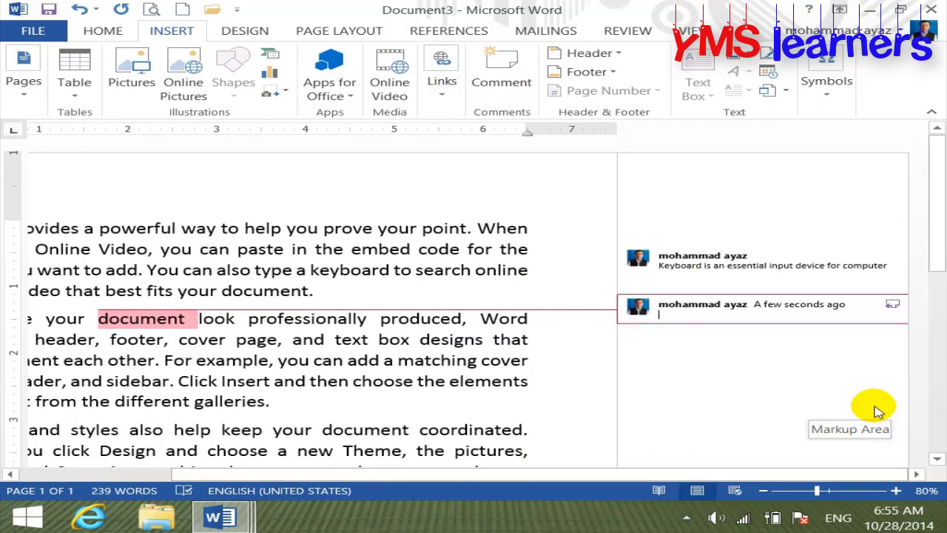
text(The )
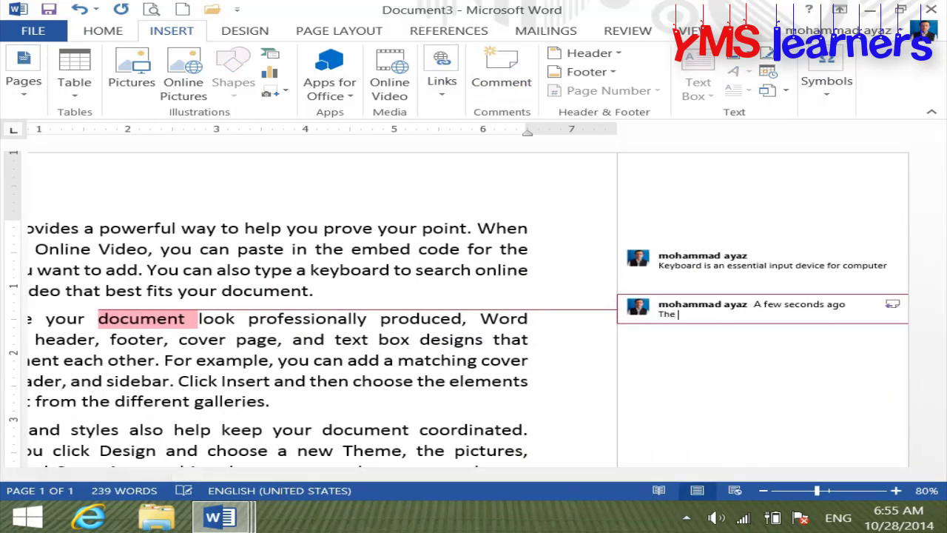
text(combination of p)
text(ages is)
text( caleld)
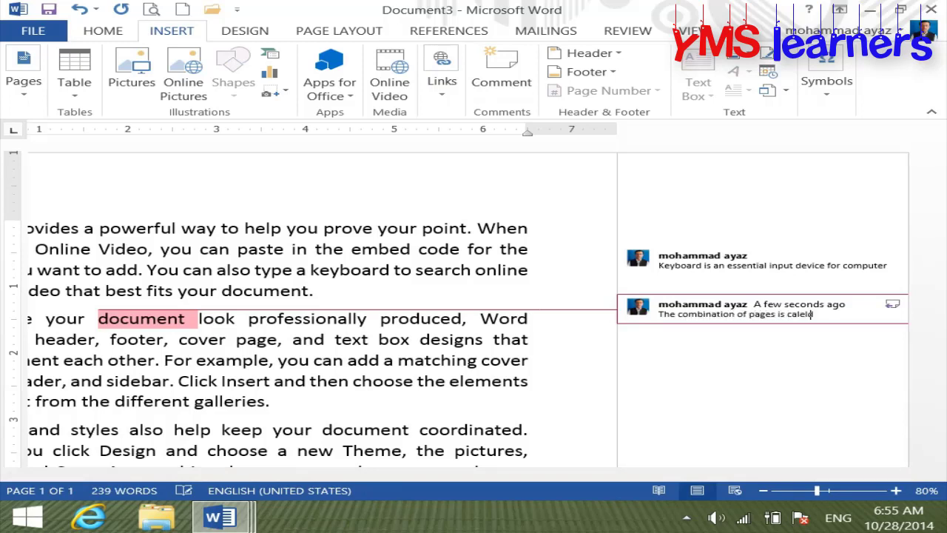
key(BackSpace)
key(BackSpace)
key(BackSpace)
text(led doc)
click(313, 421)
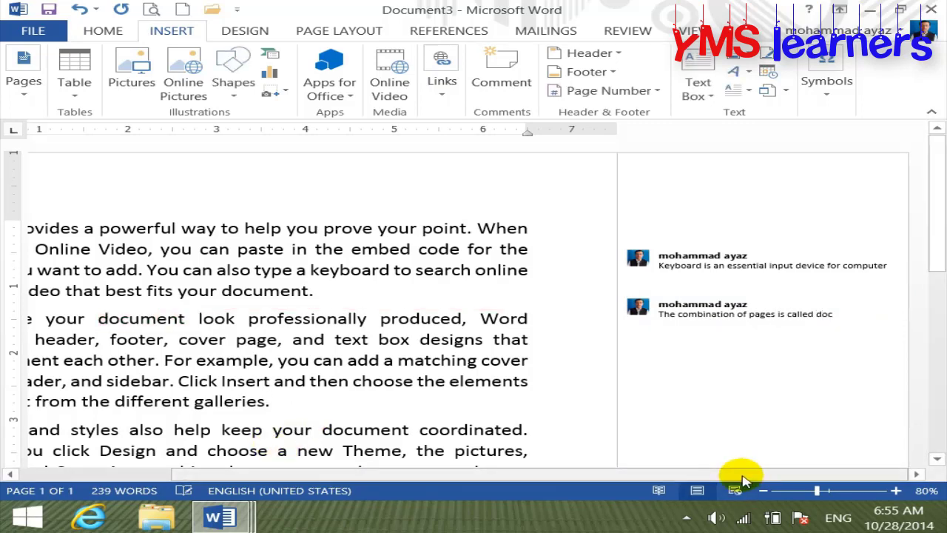
drag(737, 476, 490, 481)
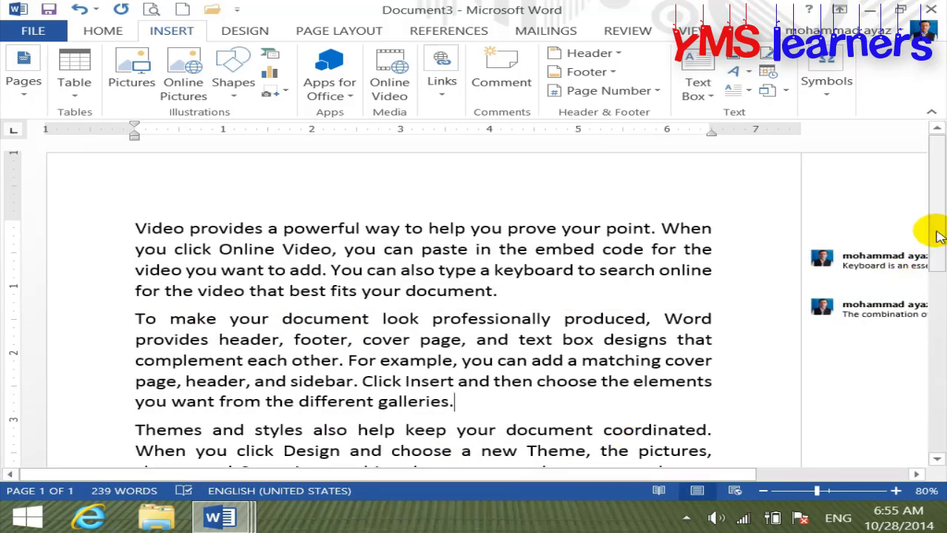
drag(935, 230, 943, 387)
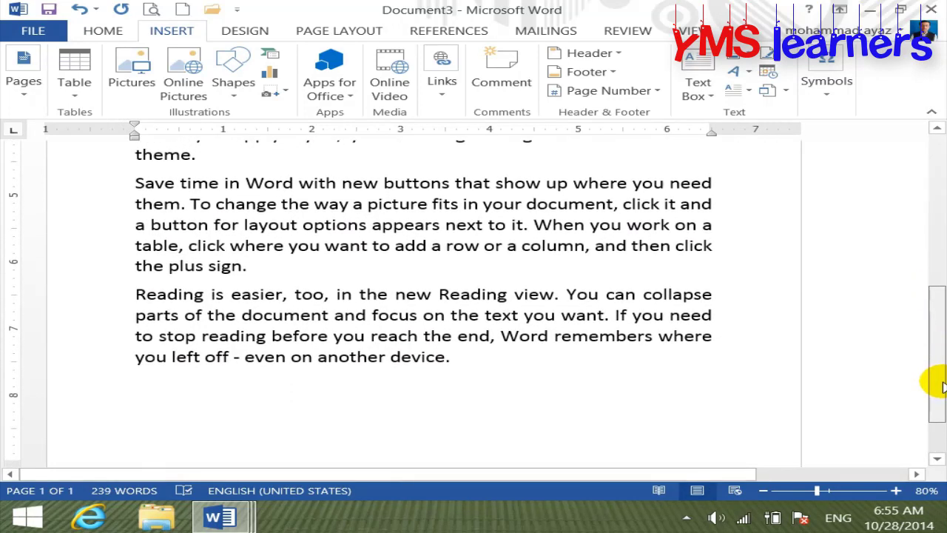
- Add a comment on 'column' describing it as the vertical line of a table
double_click(560, 251)
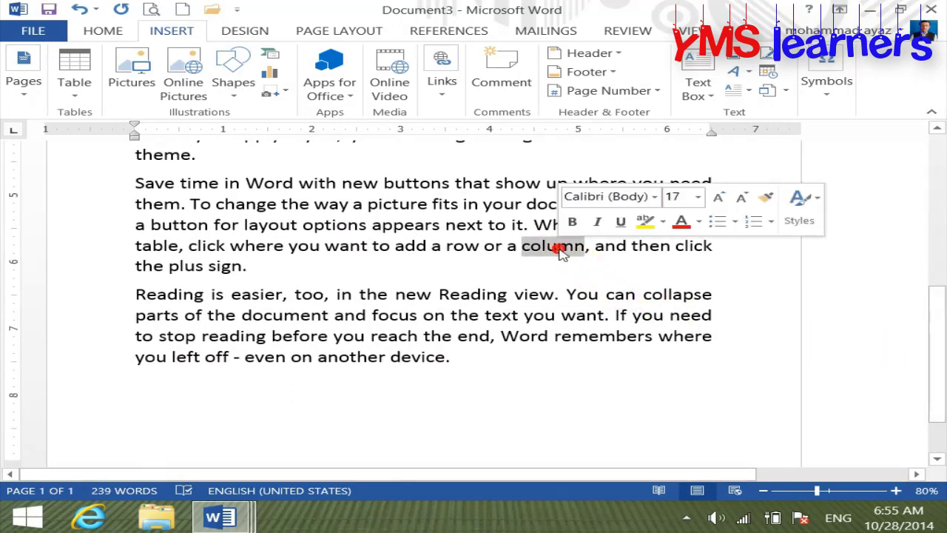
click(503, 85)
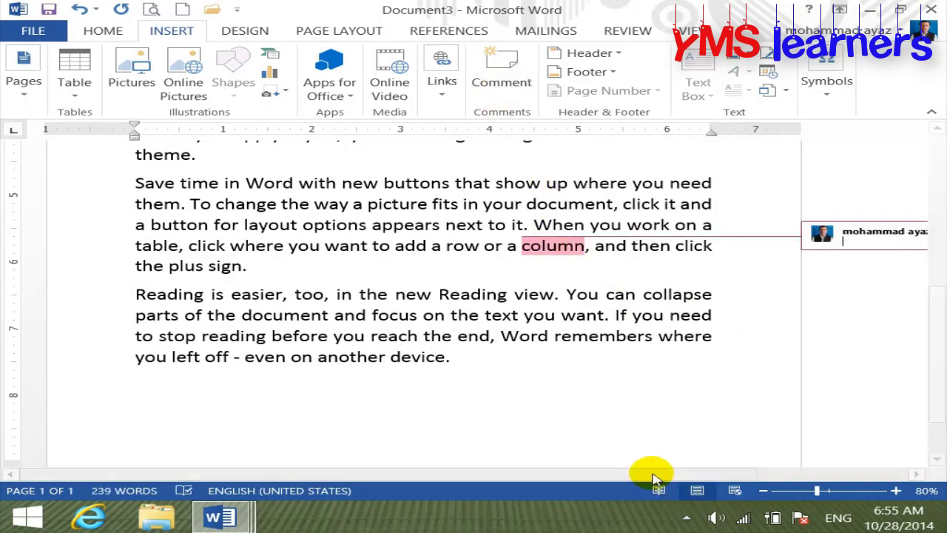
drag(653, 473, 852, 466)
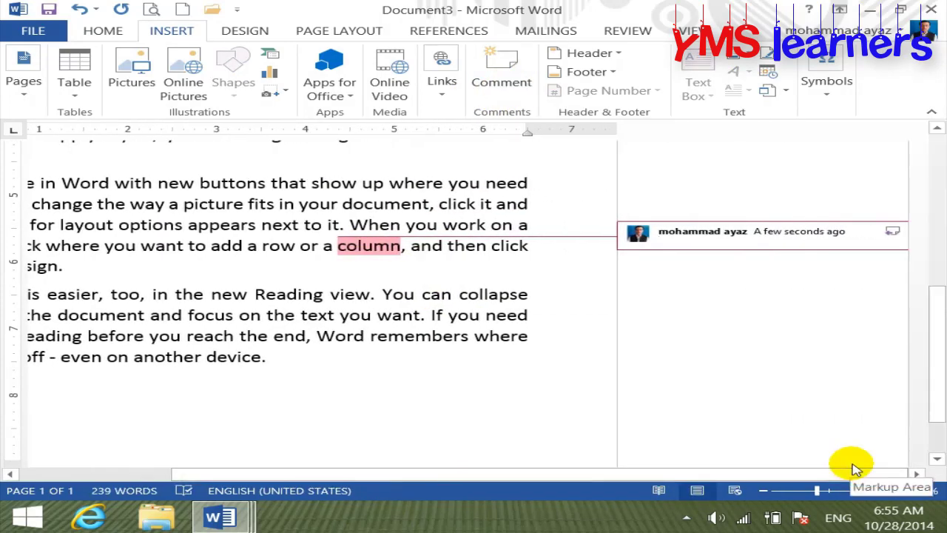
text(The ve)
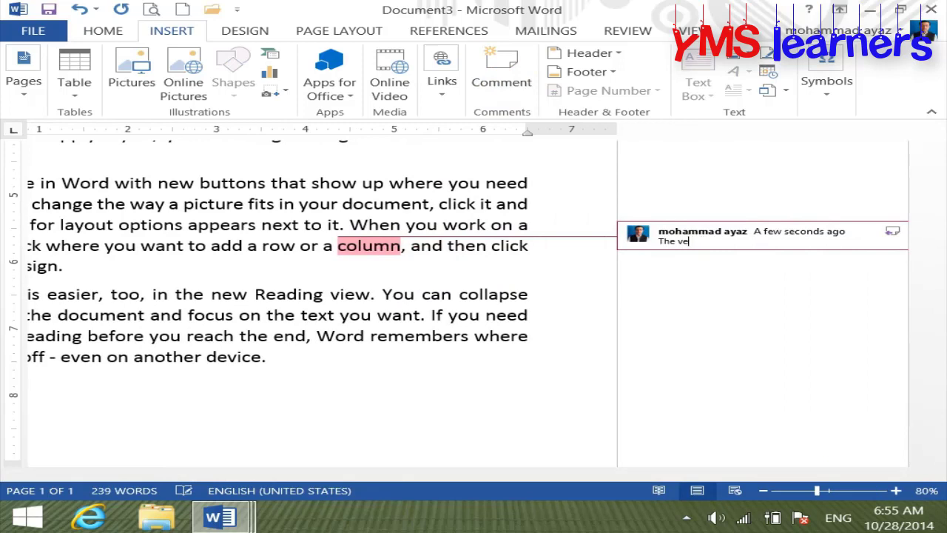
text(erertical l)
text(ine of table)
text(is cale)
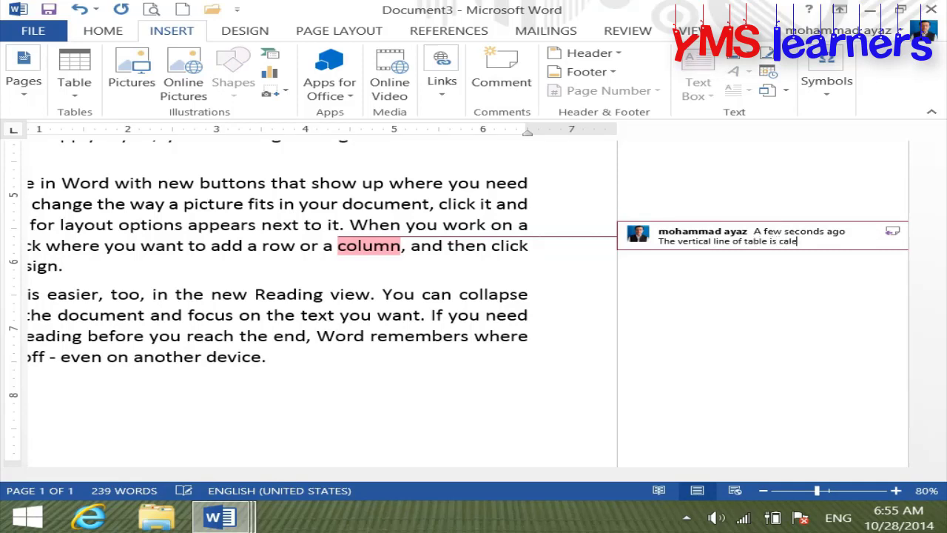
key(BackSpace)
text(led colim)
click(504, 360)
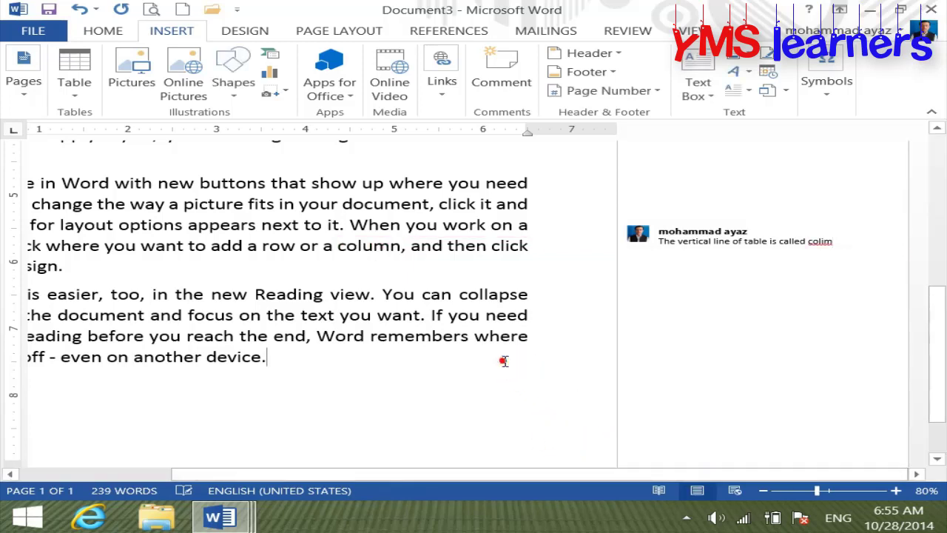
- Correct the misspelled 'colim' in the comment to 'column'
click(822, 242)
right_click(819, 242)
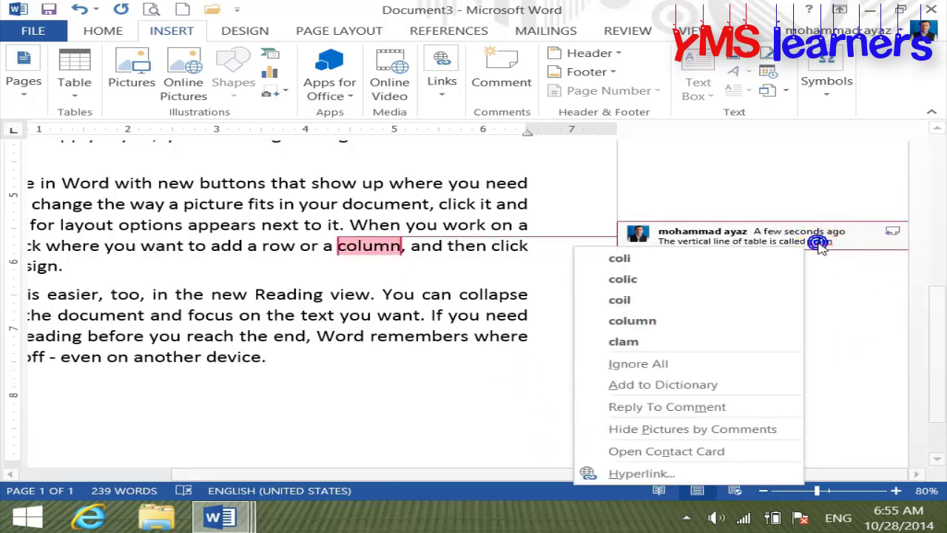
click(653, 320)
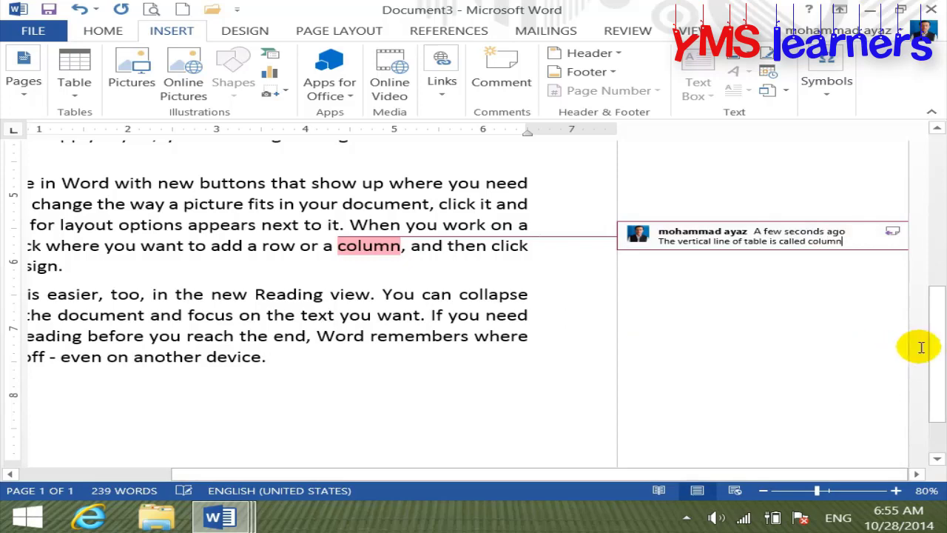
drag(937, 341, 937, 158)
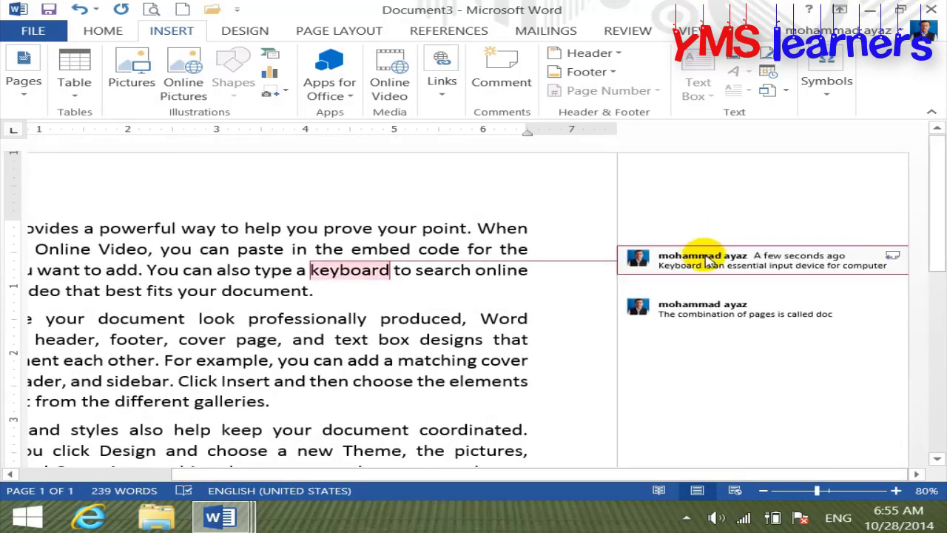
click(892, 255)
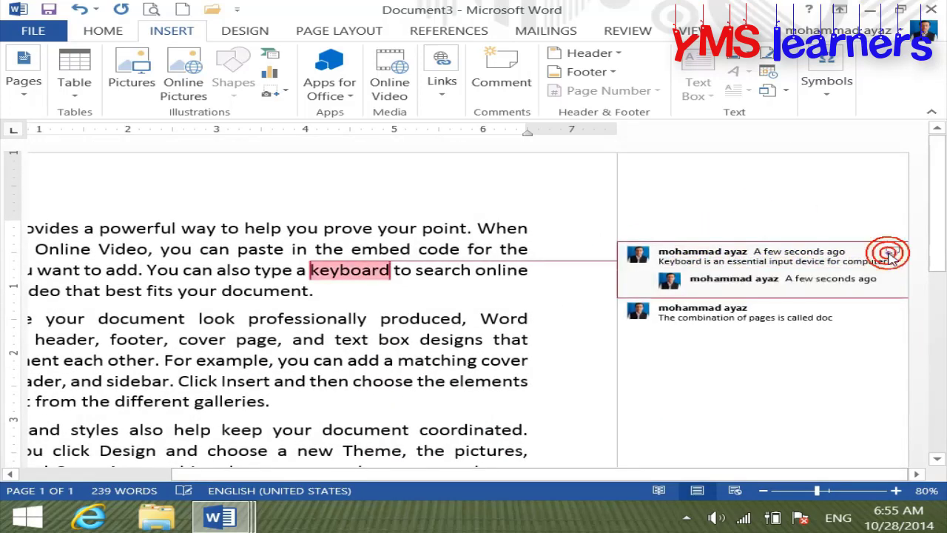
click(774, 299)
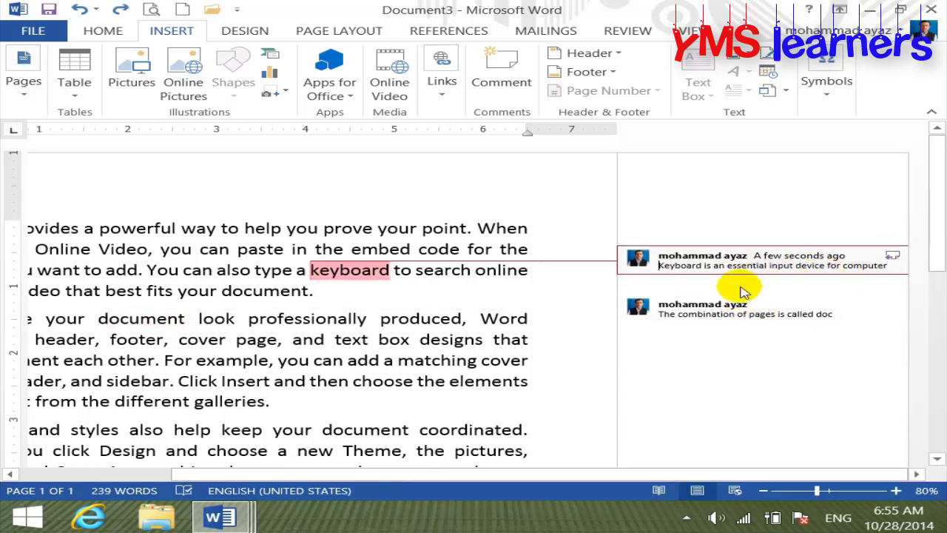
click(452, 319)
mouse_move(614, 475)
mouse_down()
mouse_move(465, 477)
mouse_move(903, 448)
mouse_up()
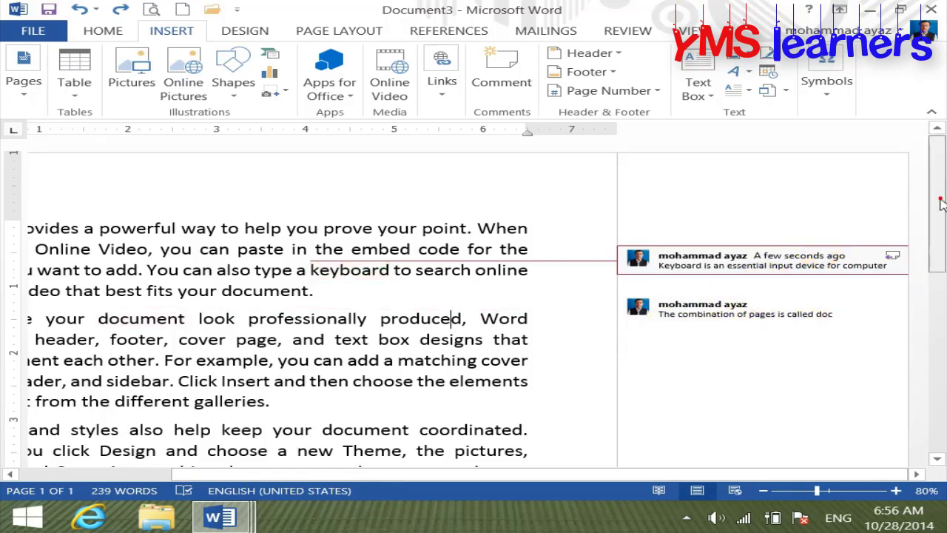
drag(939, 204, 938, 272)
click(446, 307)
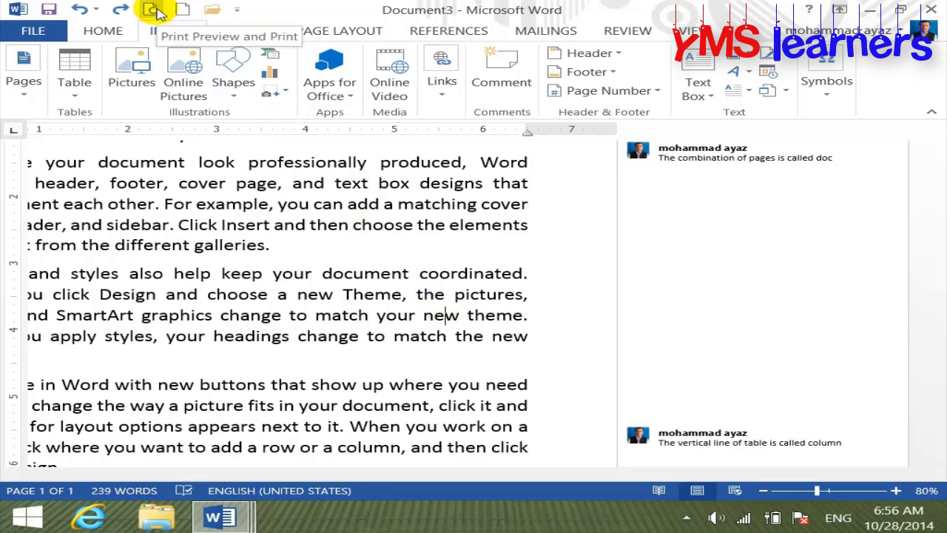
click(151, 10)
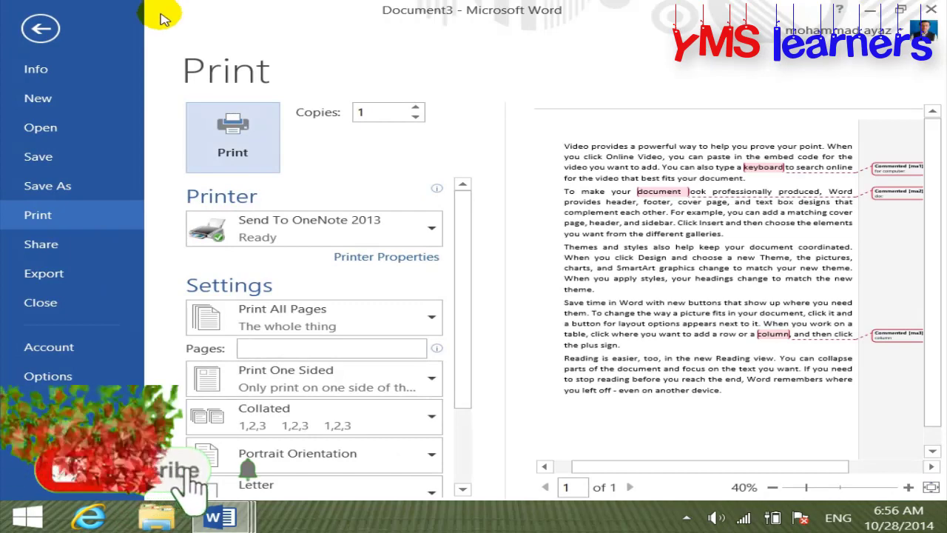
click(46, 28)
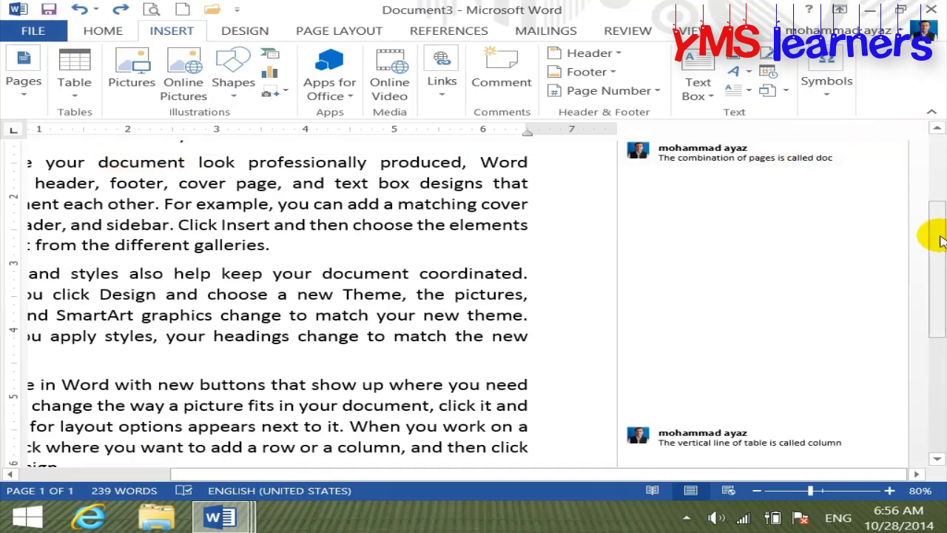
drag(936, 214, 938, 164)
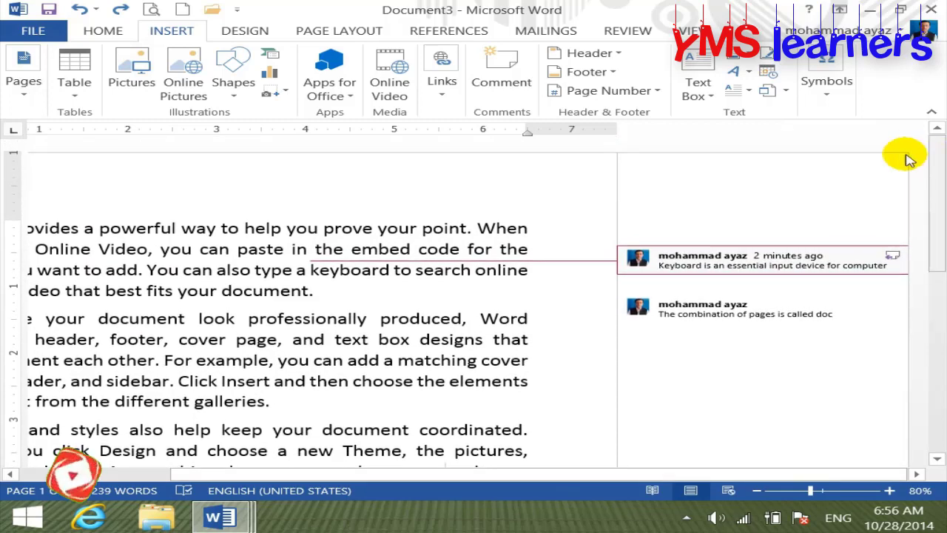
- Insert a footnote at the caret, then undo it
click(449, 30)
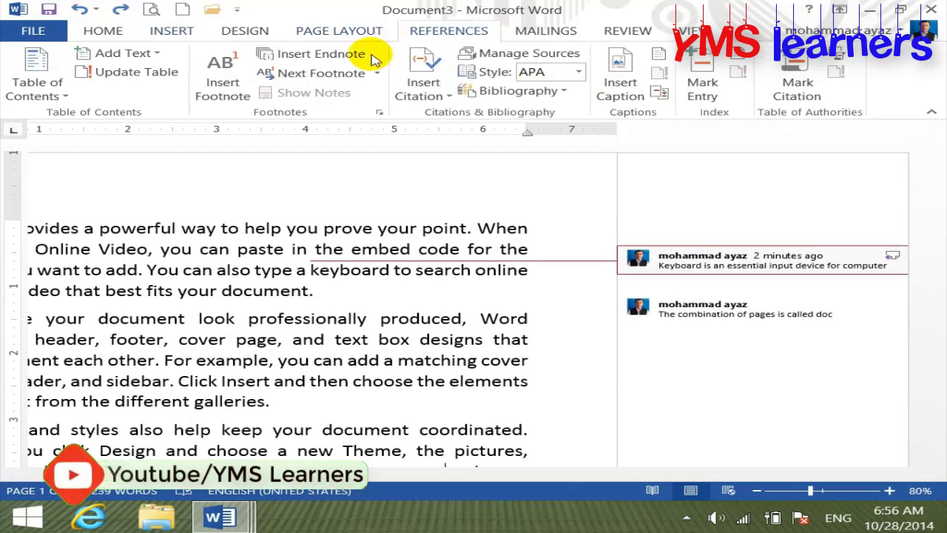
click(222, 80)
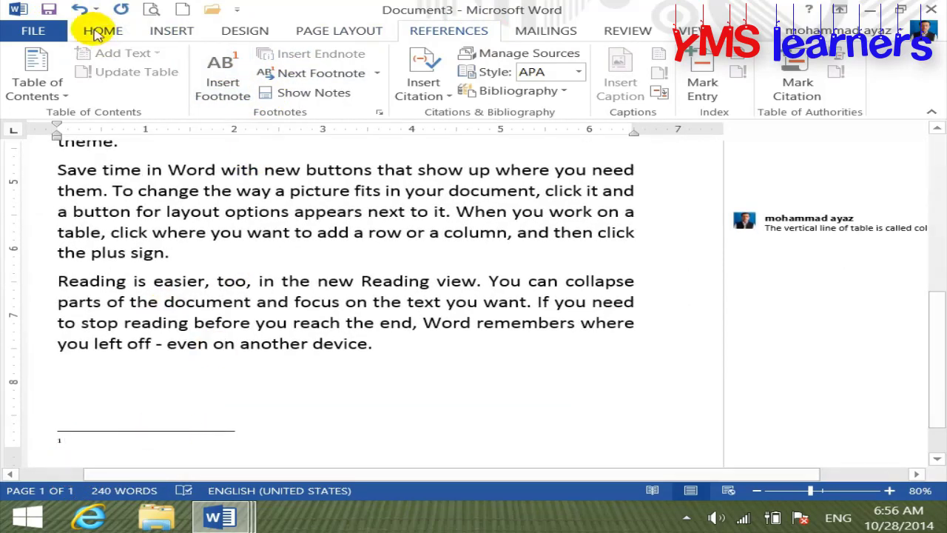
key(ctrl+z)
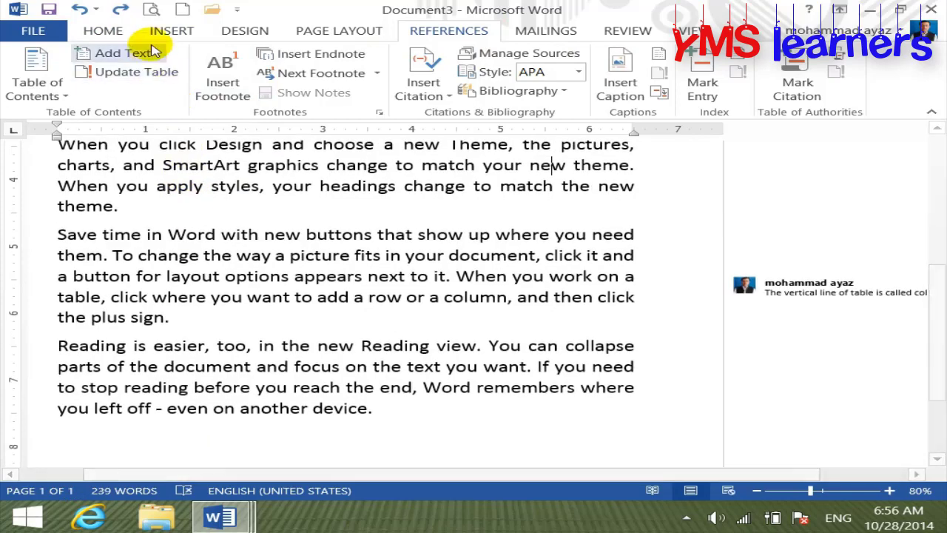
click(172, 31)
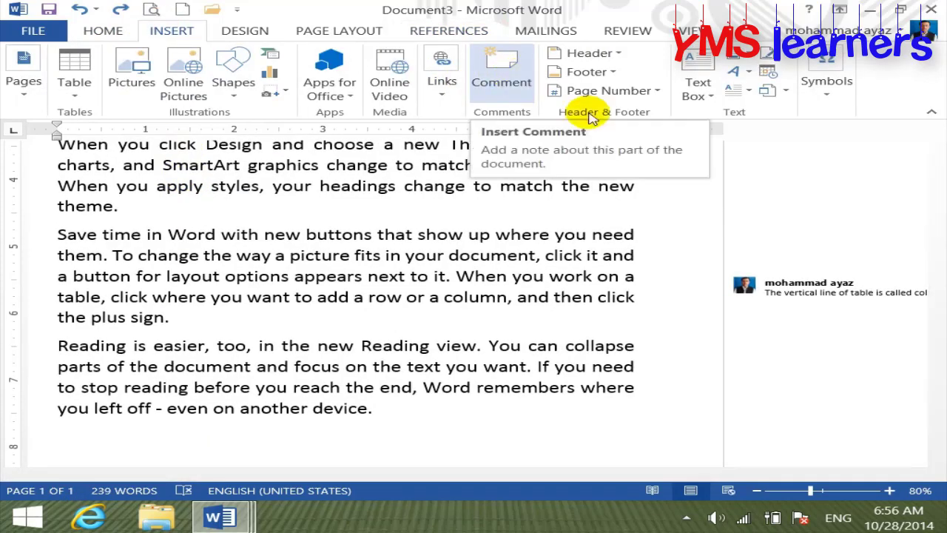
- Delete the comments attached to 'column' and 'keyboard'
click(866, 293)
double_click(865, 293)
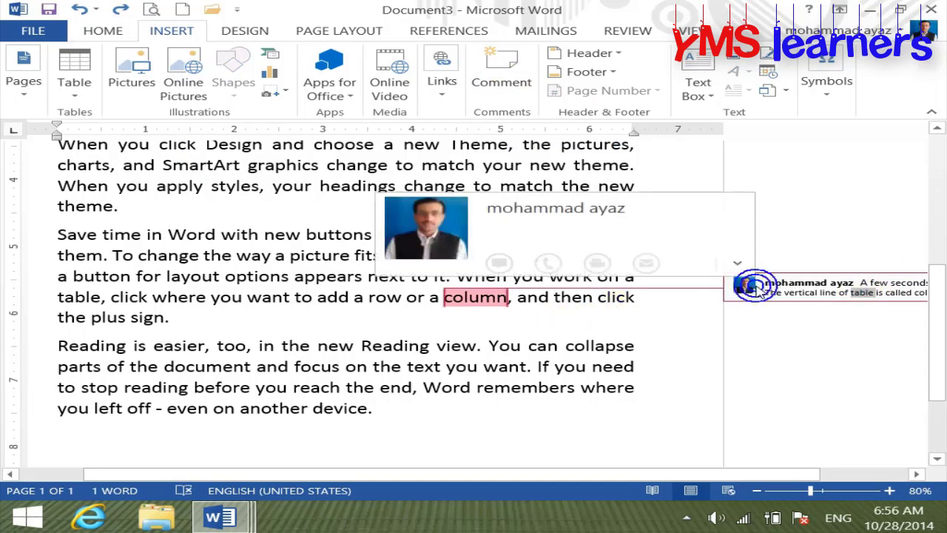
right_click(748, 287)
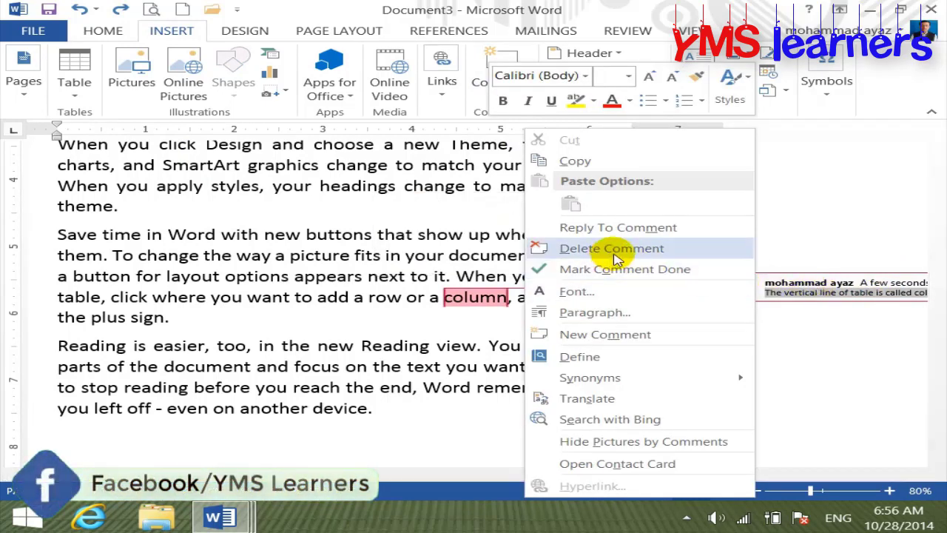
click(613, 250)
scroll(936, 307, up, 5)
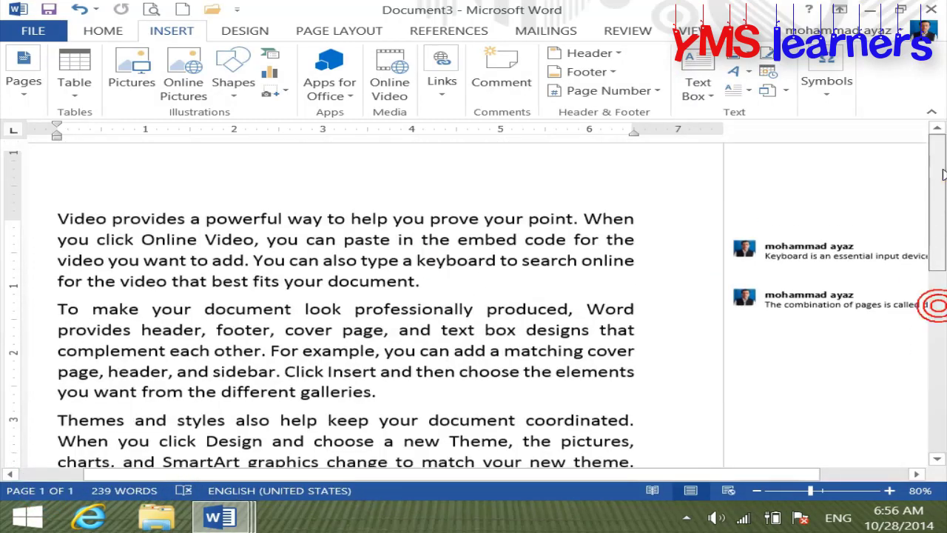
right_click(806, 266)
click(592, 247)
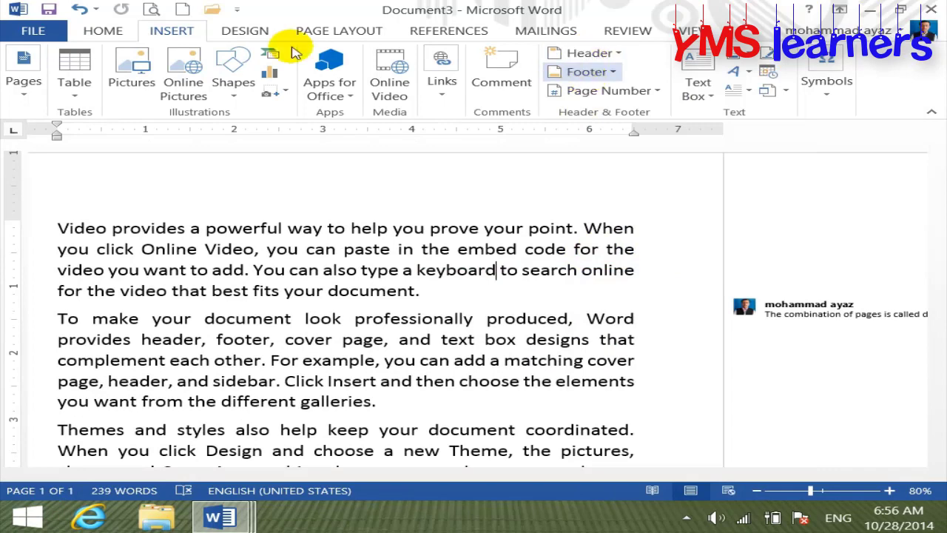
- Start blank Document4 and display the Header gallery with designs like Blank and Austin
click(185, 10)
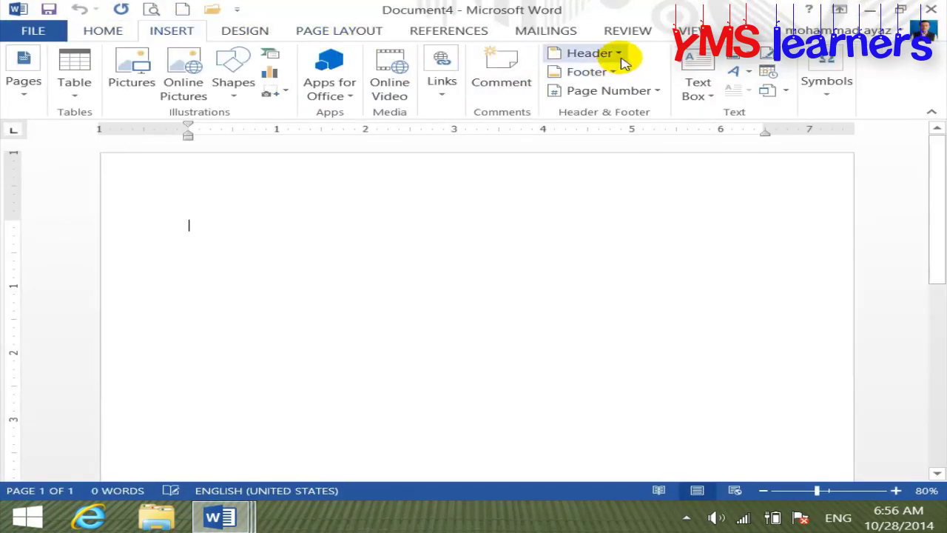
click(620, 57)
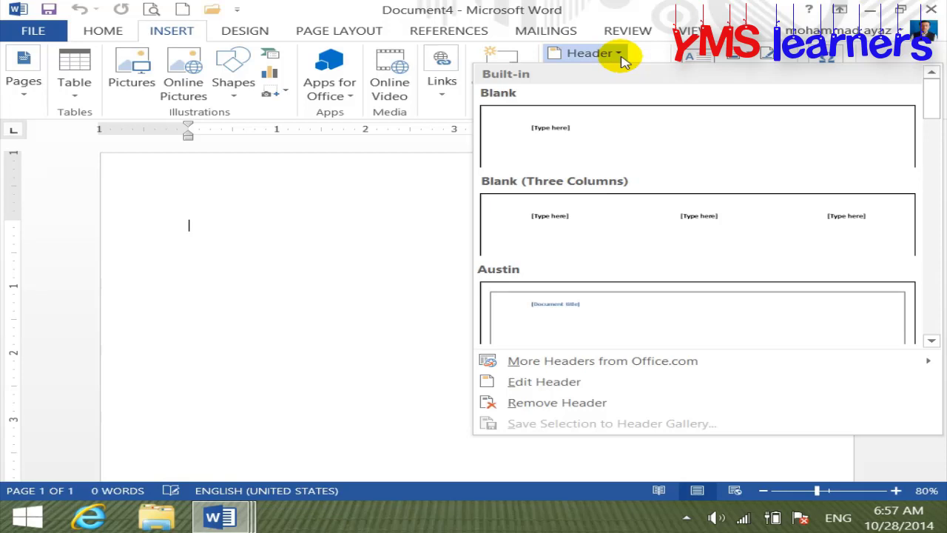
- Browse the Header and Footer design galleries on the Insert tab without inserting anything
click(637, 6)
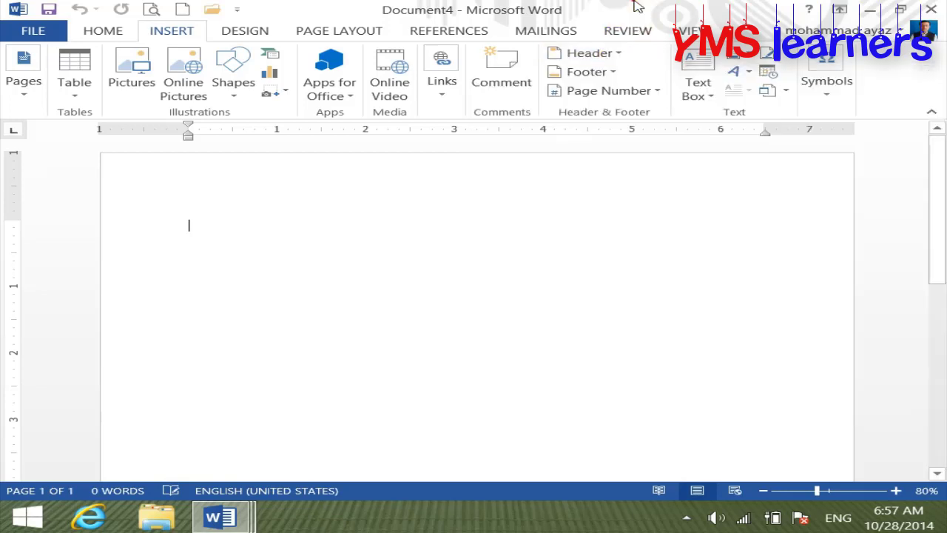
click(606, 62)
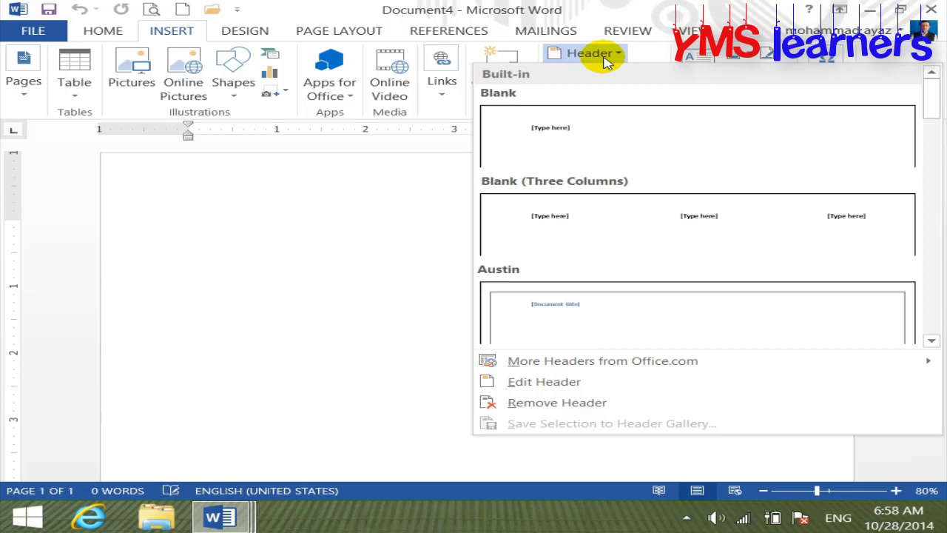
click(603, 60)
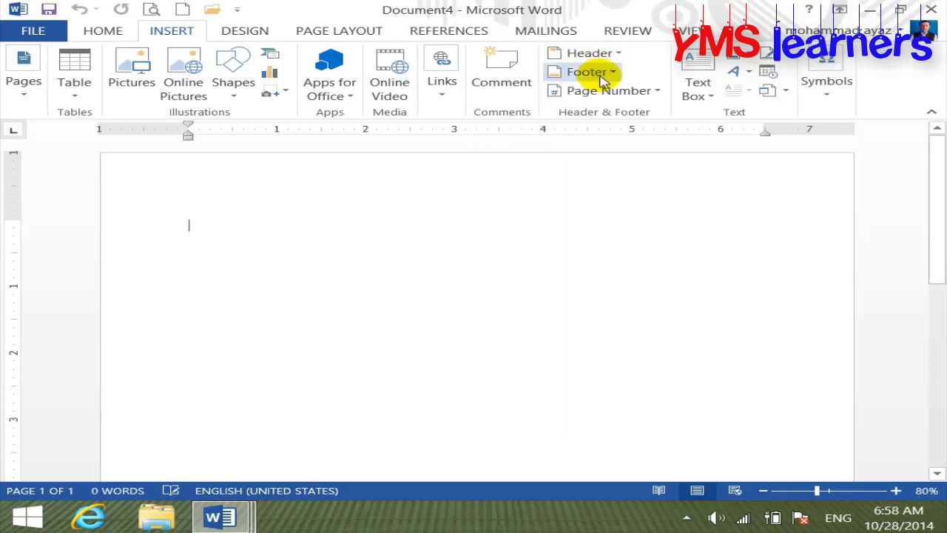
click(599, 74)
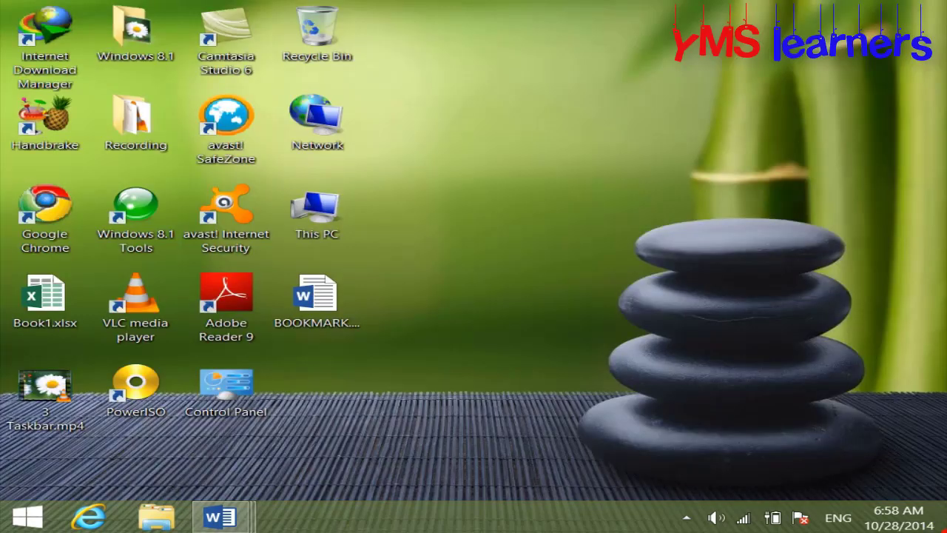
- Try opening Data Communication.docx from E:\BOOKS\ALL NOTES, then close it unsaved after the error
double_click(324, 201)
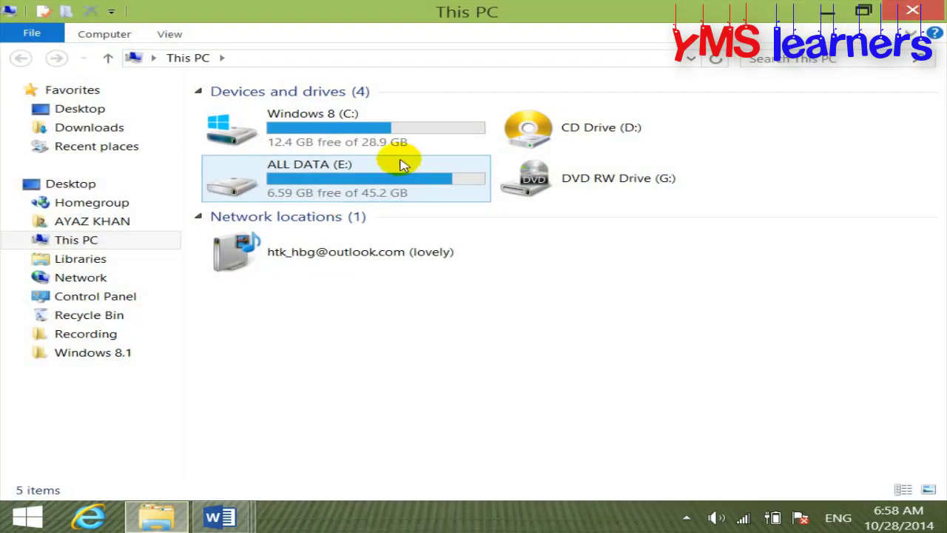
double_click(402, 158)
click(590, 116)
double_click(590, 116)
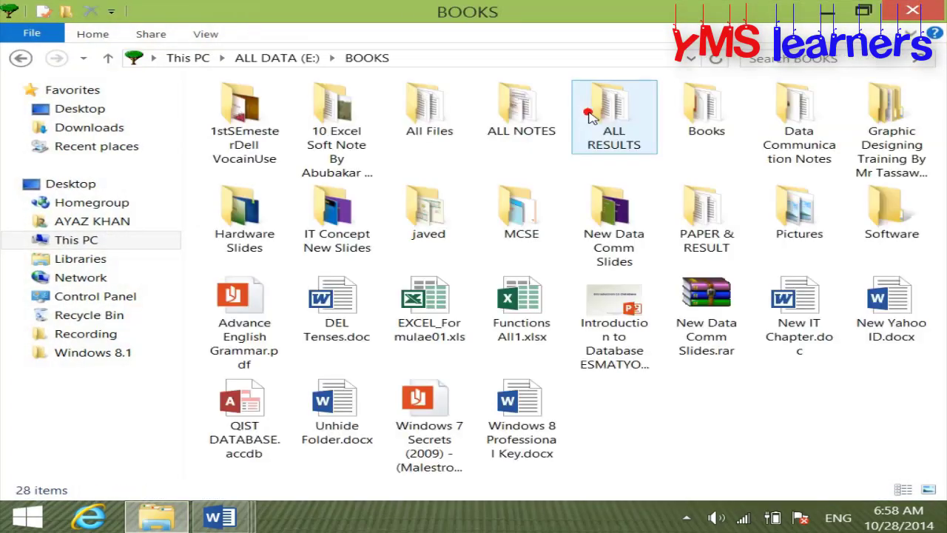
double_click(522, 122)
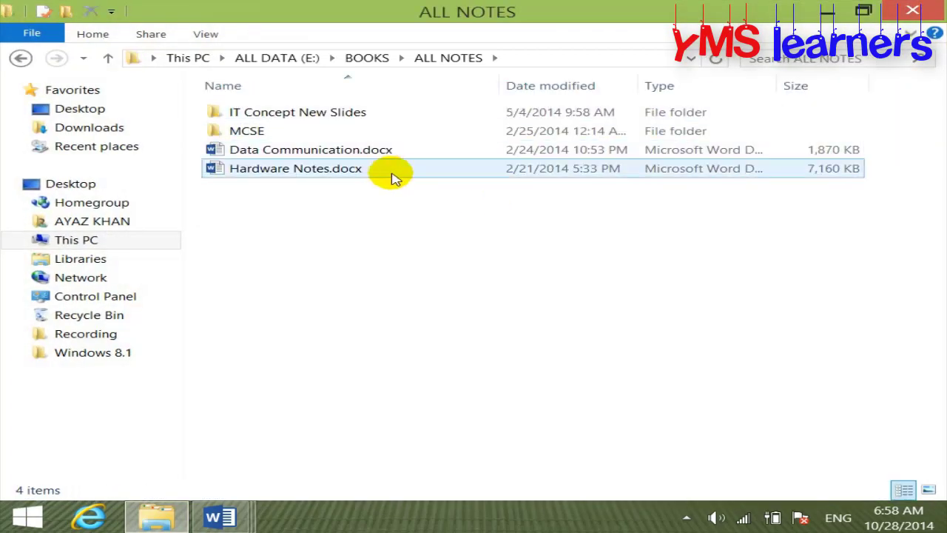
double_click(383, 151)
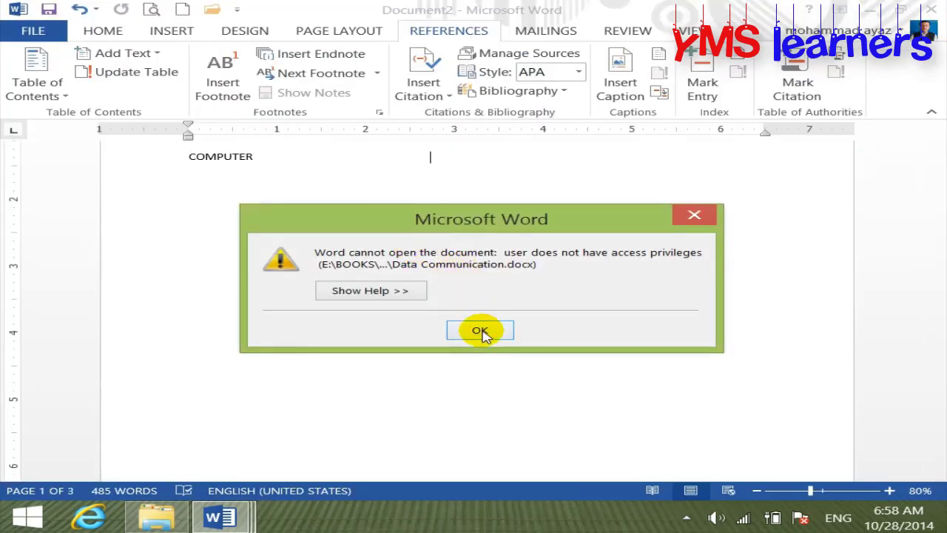
click(479, 330)
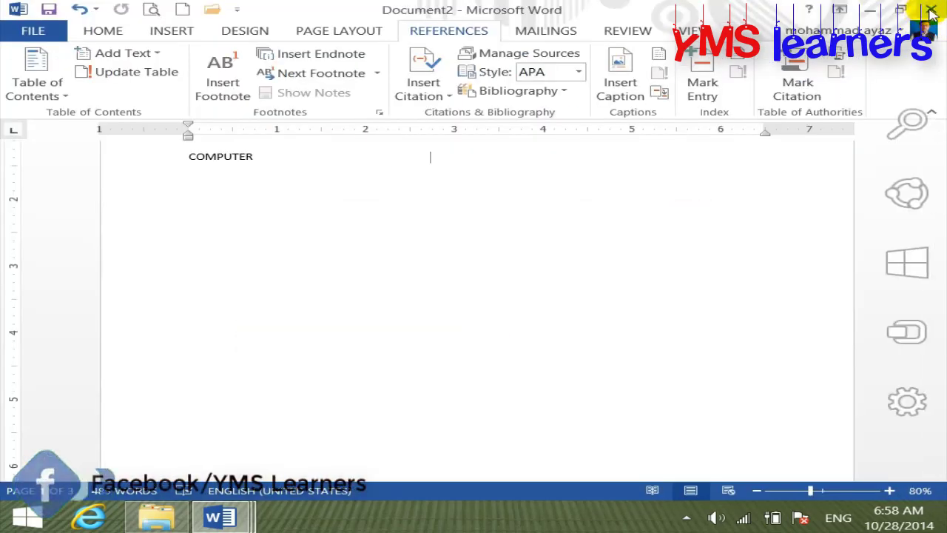
click(931, 10)
click(474, 293)
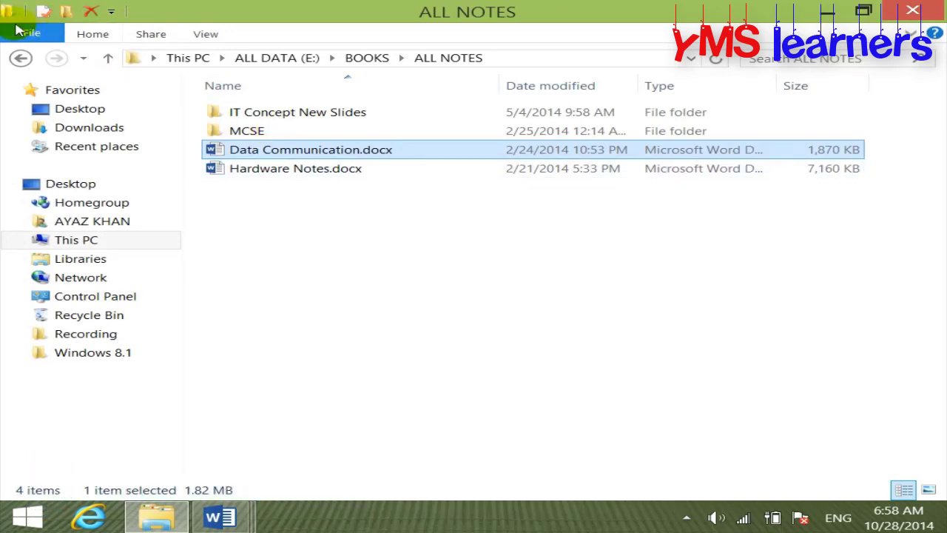
- Open 1 Introducation.pptx from BOOKS > New Data Comm Slides
click(19, 59)
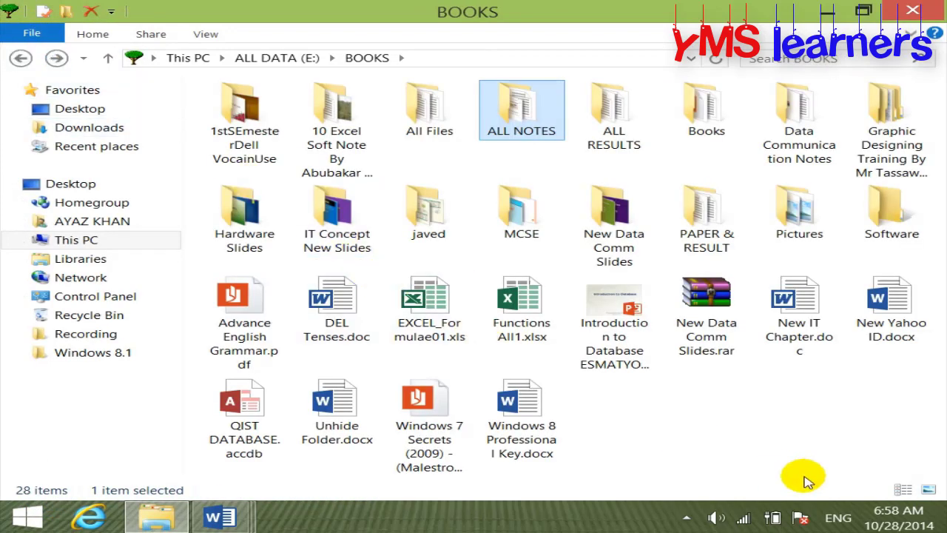
double_click(630, 232)
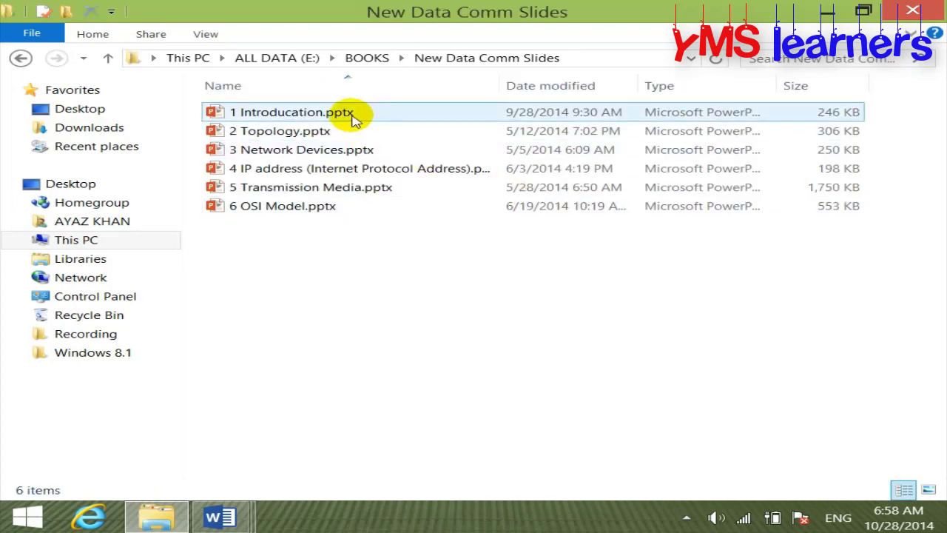
double_click(354, 118)
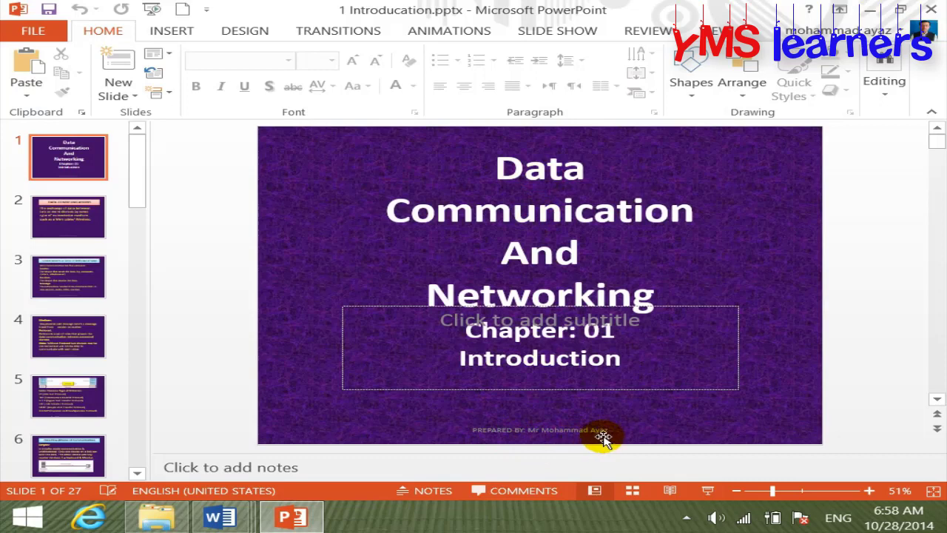
- View slides 2 and 3 of the Introducation deck, then return to the slides folder
click(68, 222)
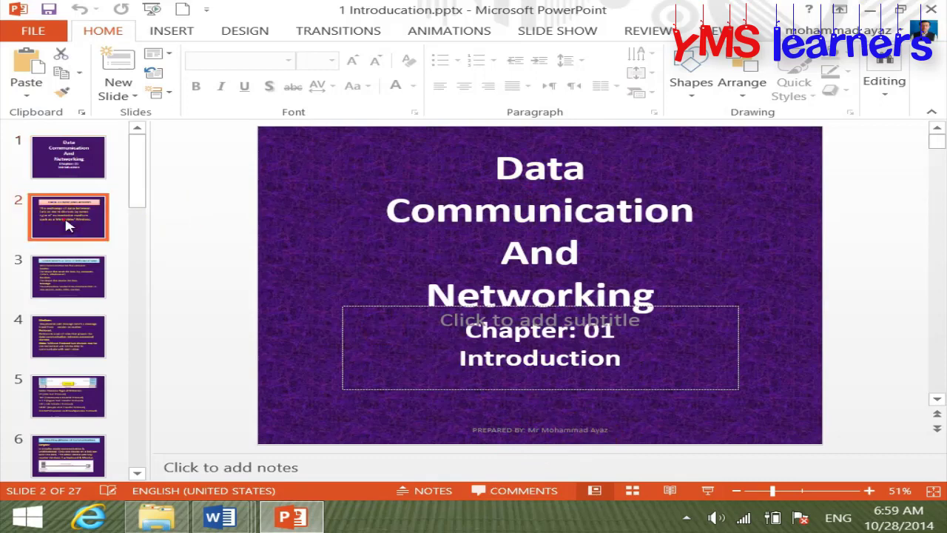
click(93, 292)
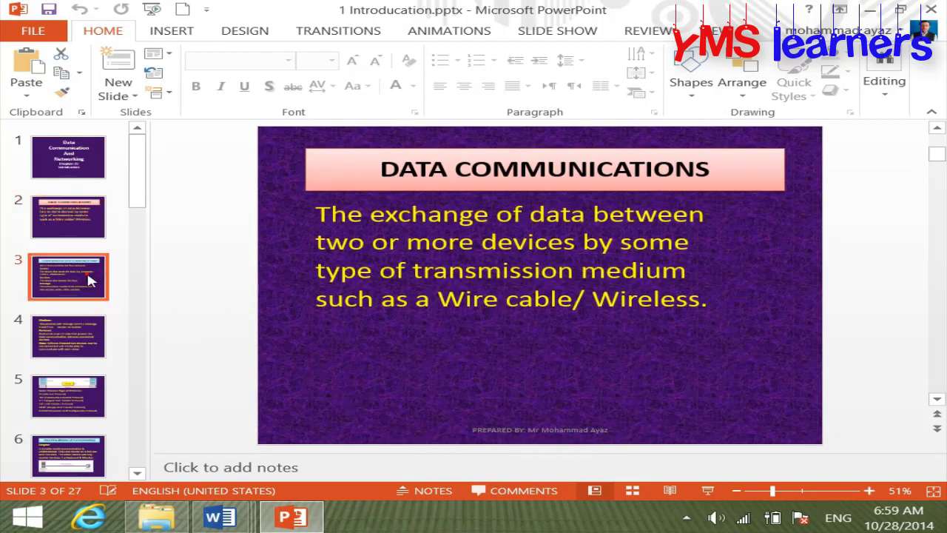
click(155, 509)
- Open 2 Topology.pptx, browse to the BUS TOPOLOGY slide, and close it
double_click(313, 131)
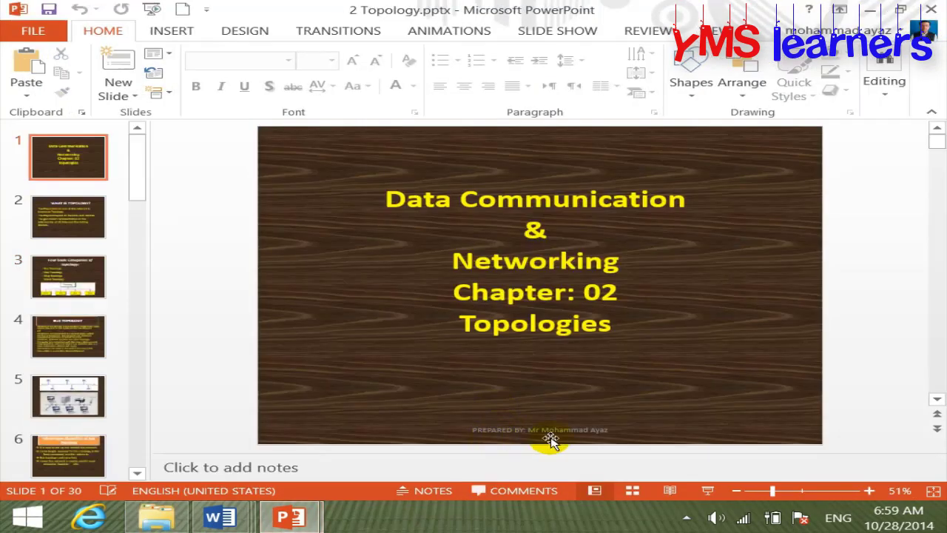
click(85, 230)
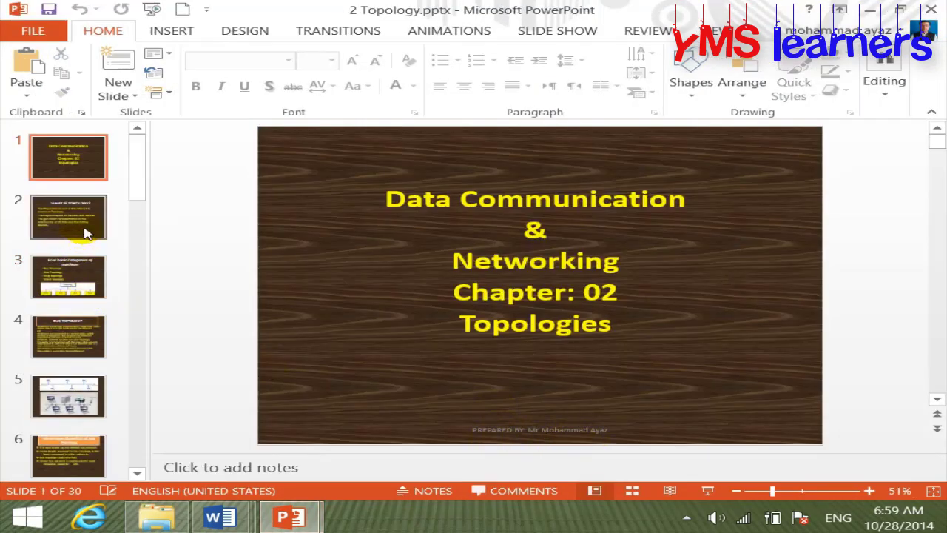
click(84, 262)
click(80, 341)
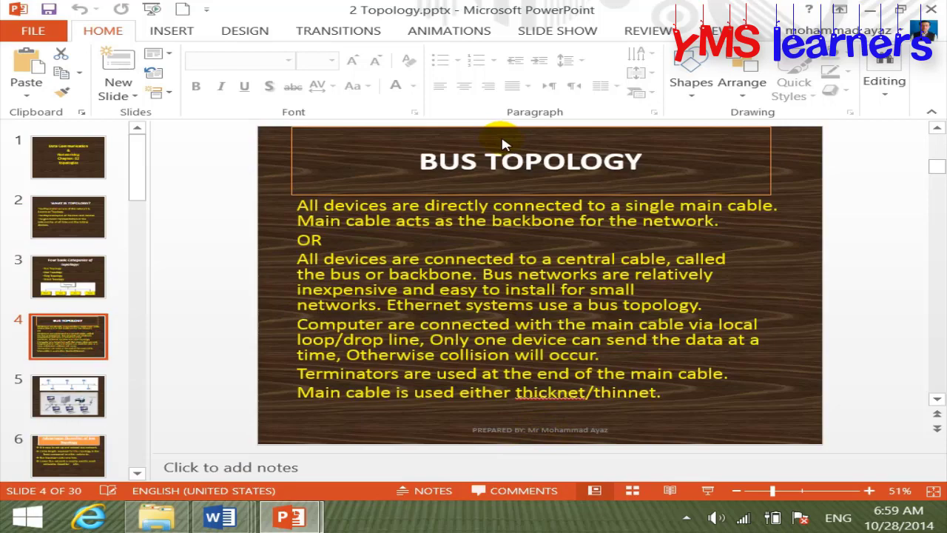
click(931, 9)
- Close the Introducation presentation and the slides folder, and bring Word's Document4 back
click(934, 10)
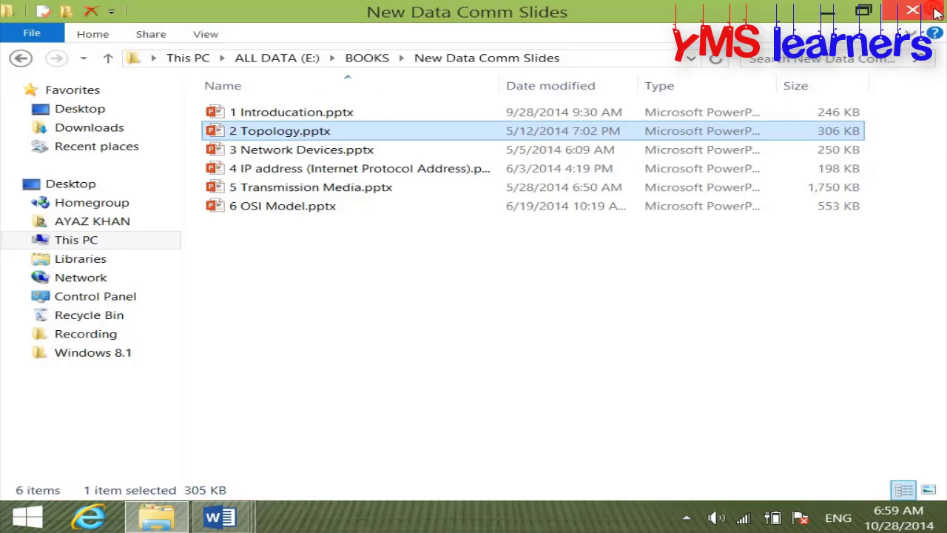
click(936, 10)
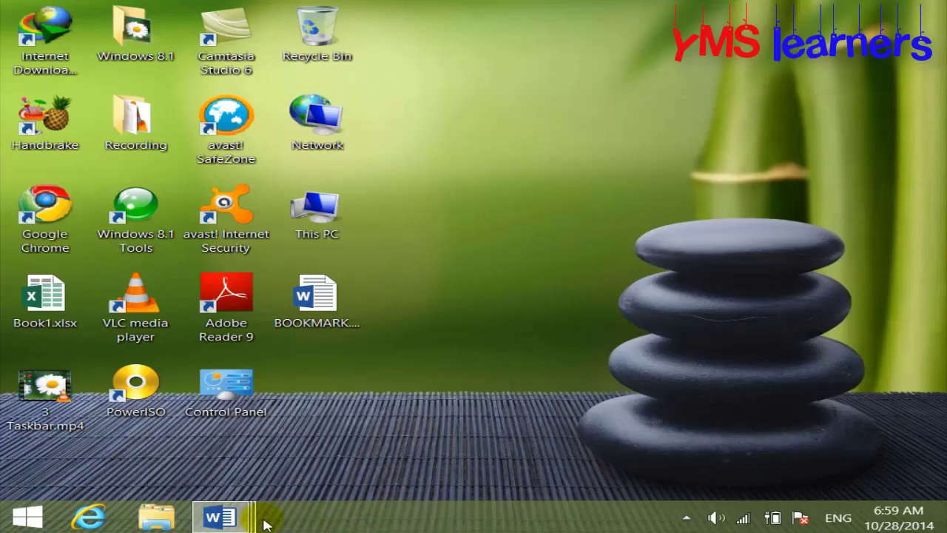
mouse_move(220, 517)
click(657, 408)
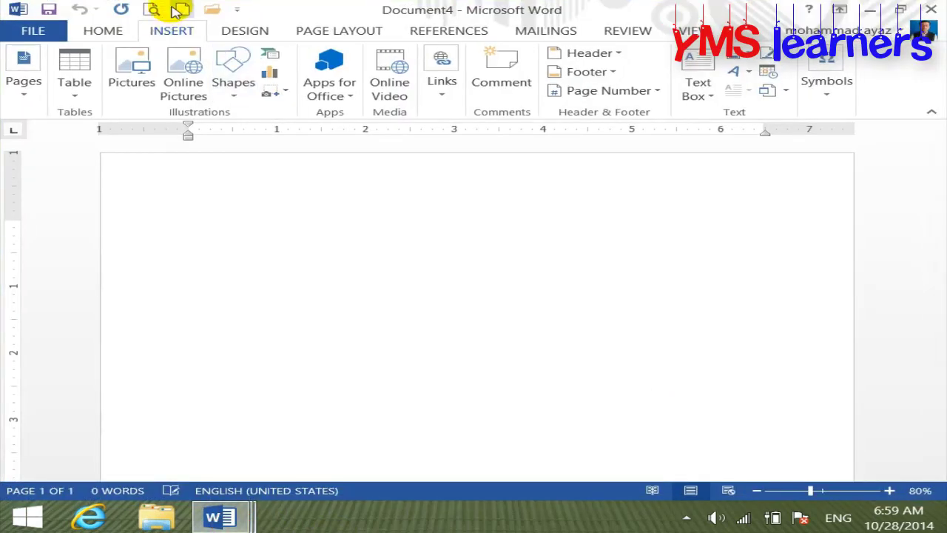
- Create a new blank document and display its built-in header designs
click(182, 9)
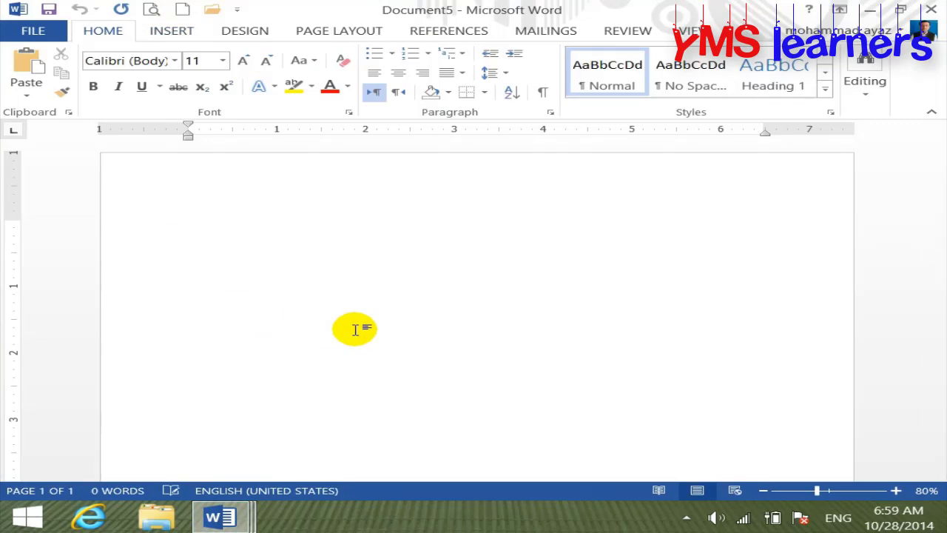
click(186, 32)
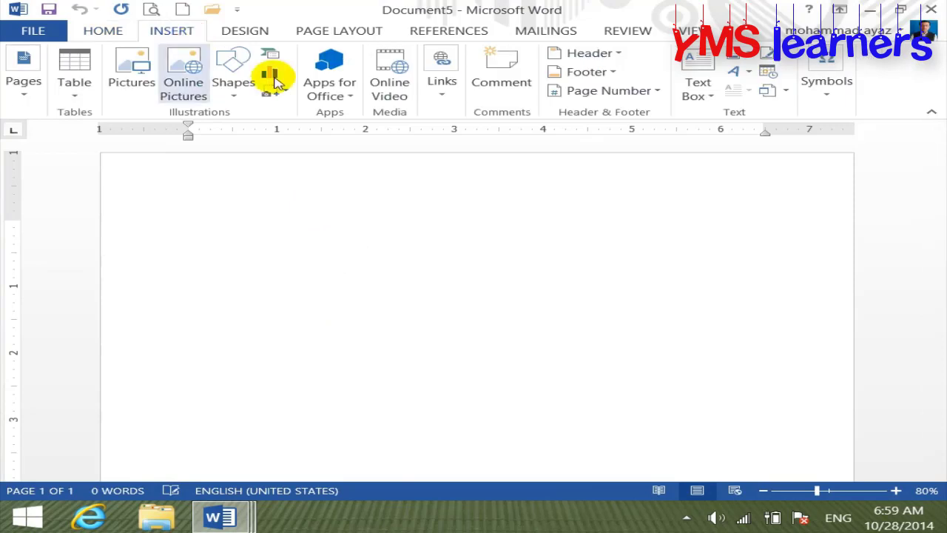
click(624, 54)
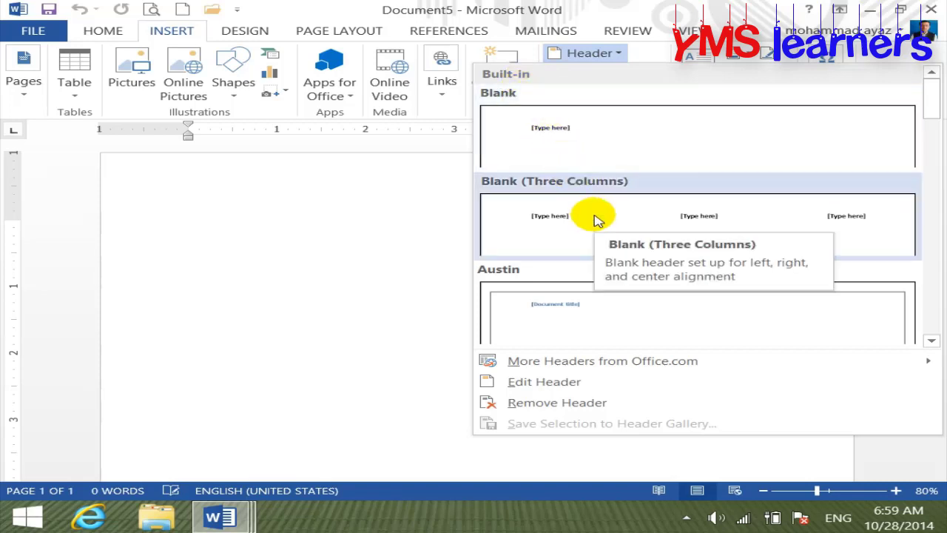
- Insert a blank header reading 'Data Communication' and return to the document body
click(579, 145)
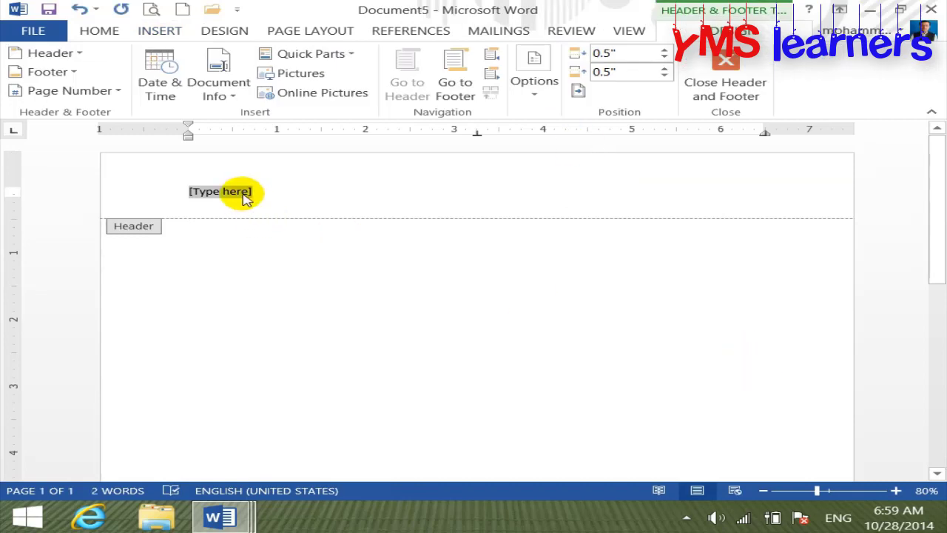
text(Data Communication)
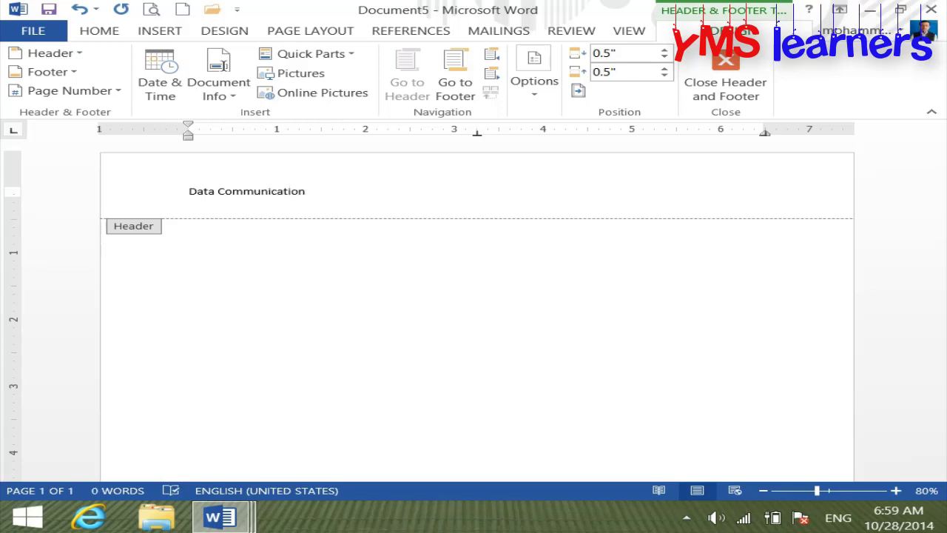
click(232, 191)
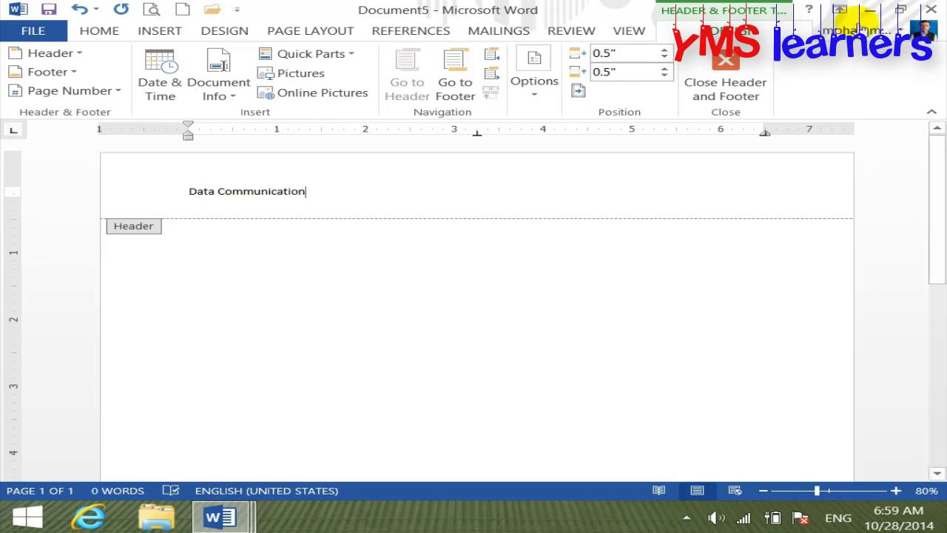
click(751, 80)
- Start typing =rand in the body, erase part of it, and scroll through the pages
click(209, 223)
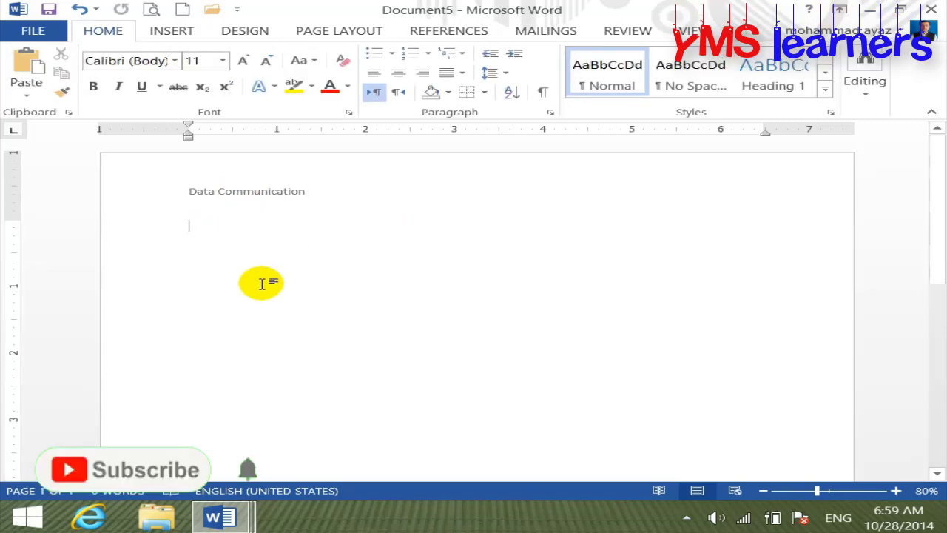
text(=rand)
key(BackSpace)
key(BackSpace)
key(BackSpace)
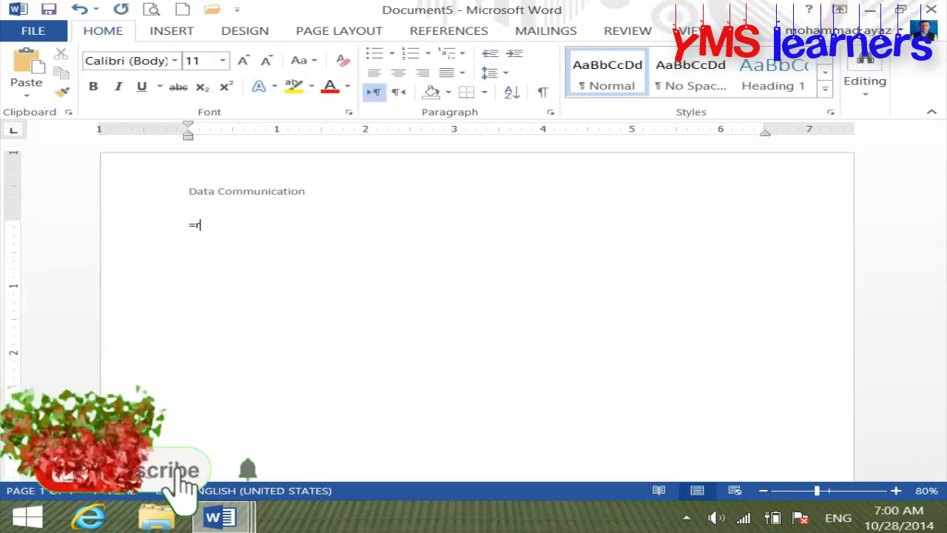
key(BackSpace)
scroll(261, 283, down, 10)
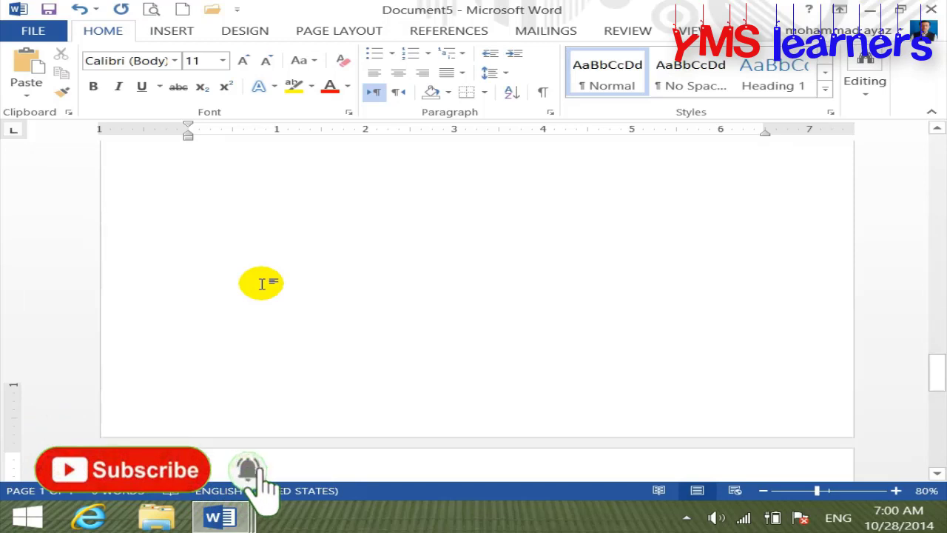
scroll(262, 283, down, 2)
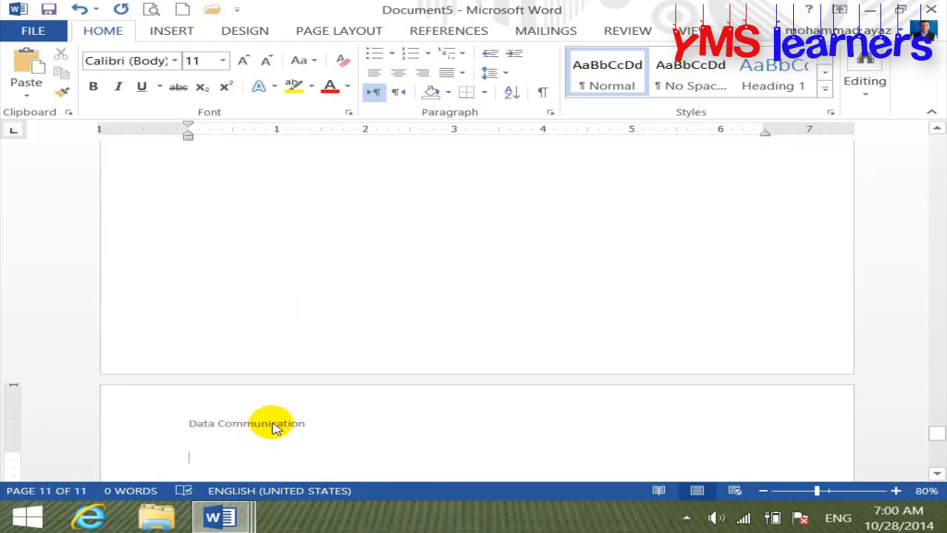
- Check the pages in print preview, then create a new blank document
click(152, 9)
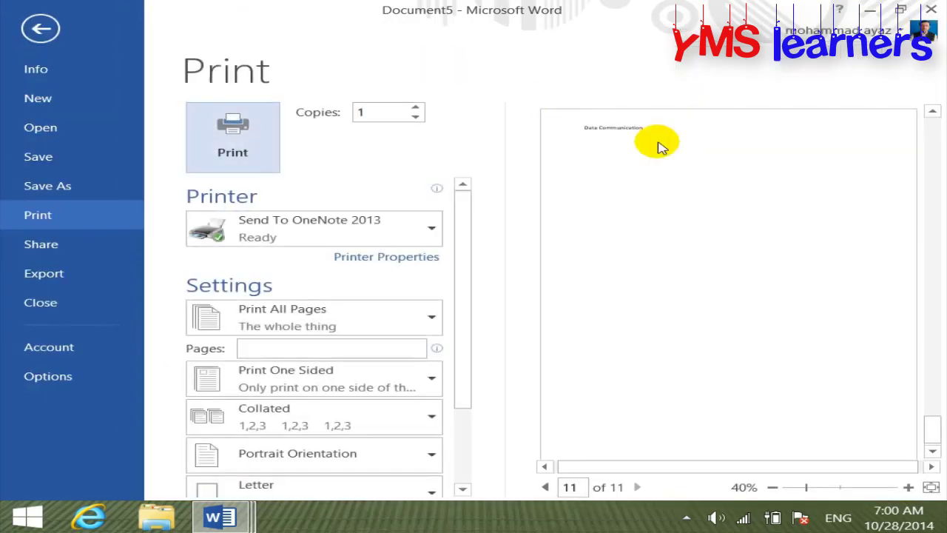
click(48, 34)
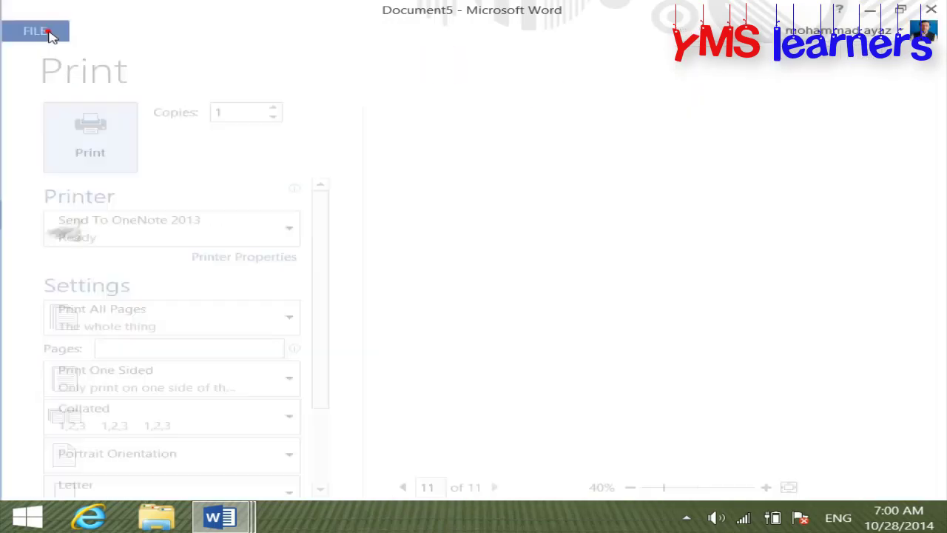
click(182, 9)
- Insert a Blank (Three Columns) header with 'Data Communication' in the left placeholder
click(180, 30)
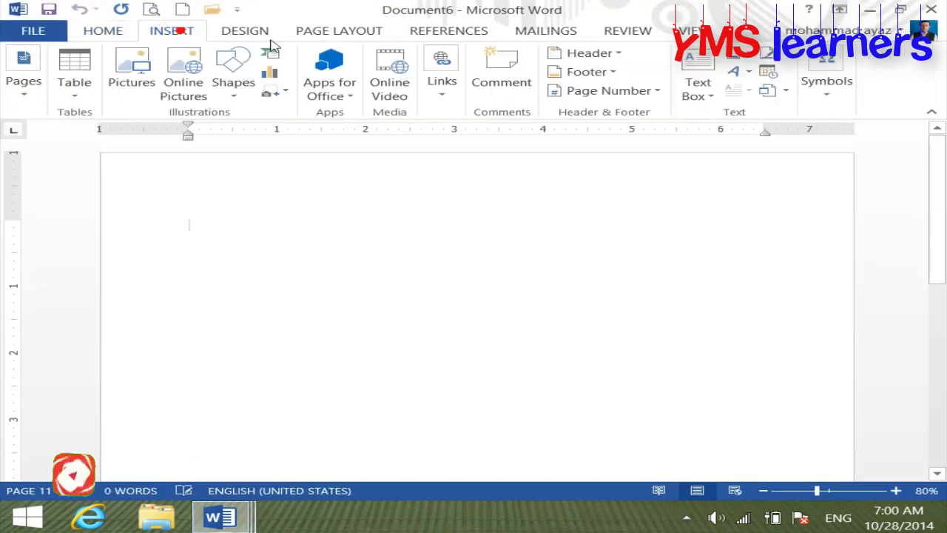
click(615, 53)
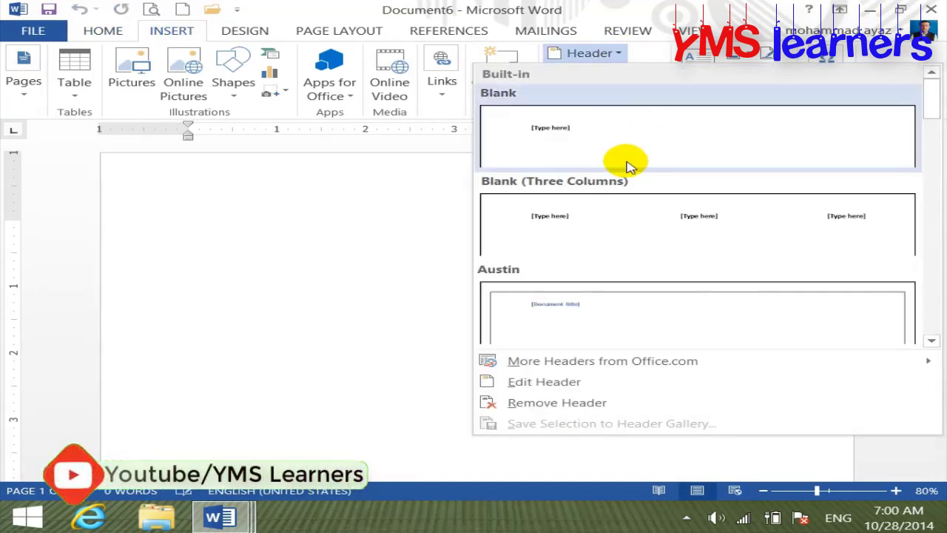
click(611, 219)
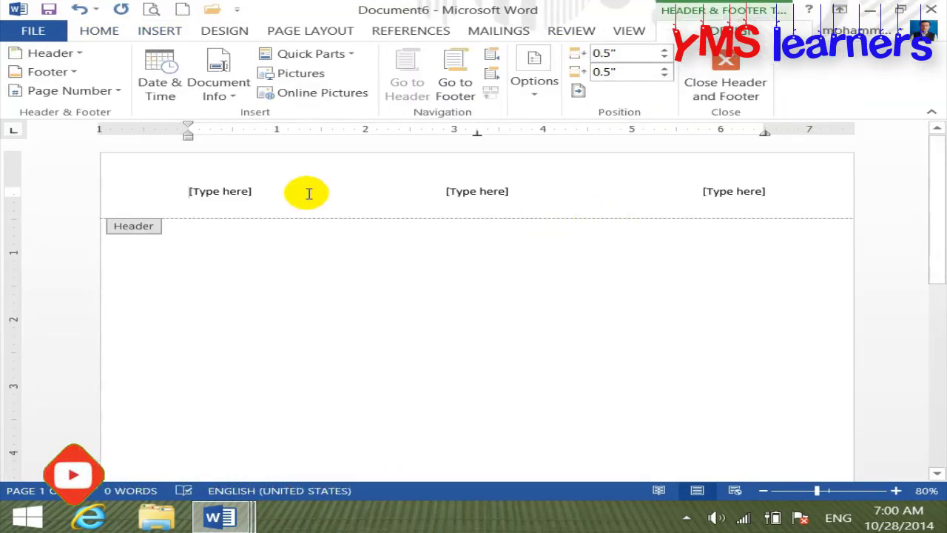
click(236, 190)
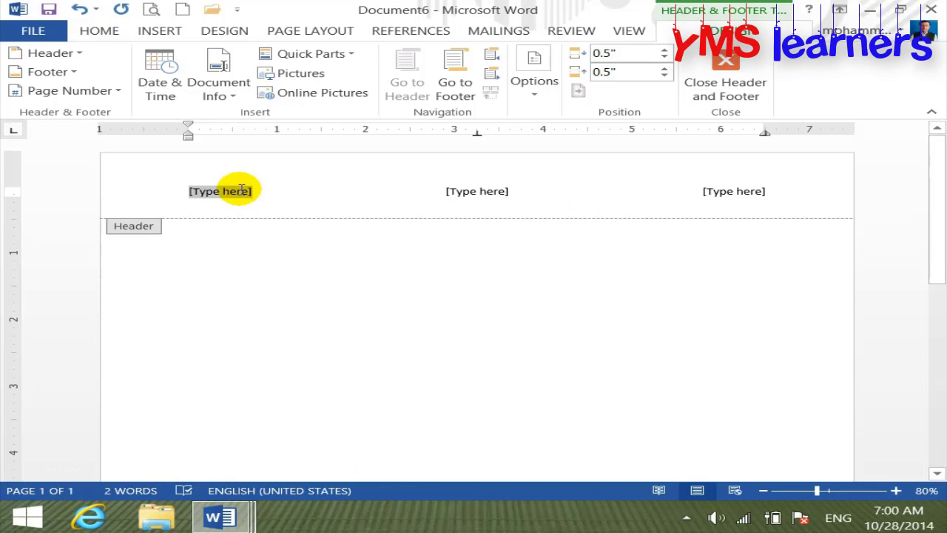
text(Data Communication)
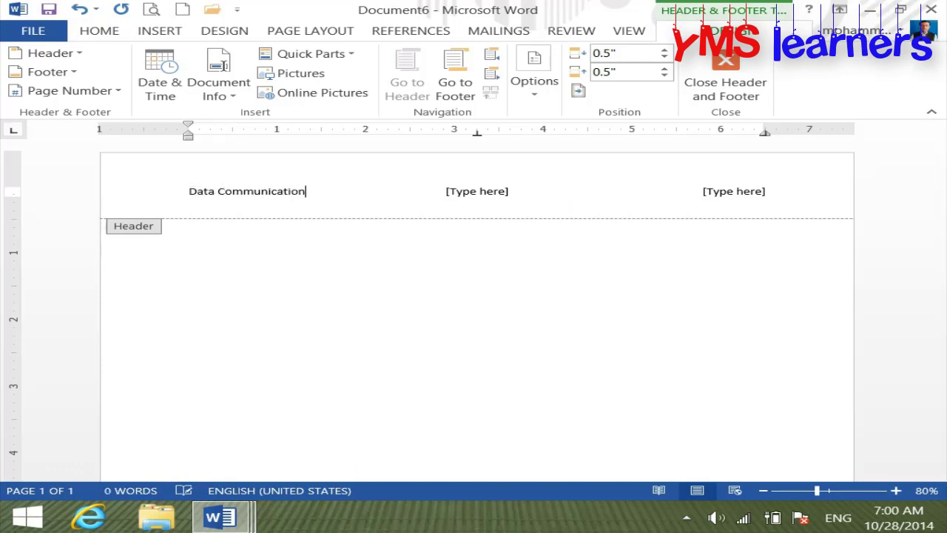
- Check spelling suggestions for 'Communication', then select the middle placeholder for a page number
click(478, 191)
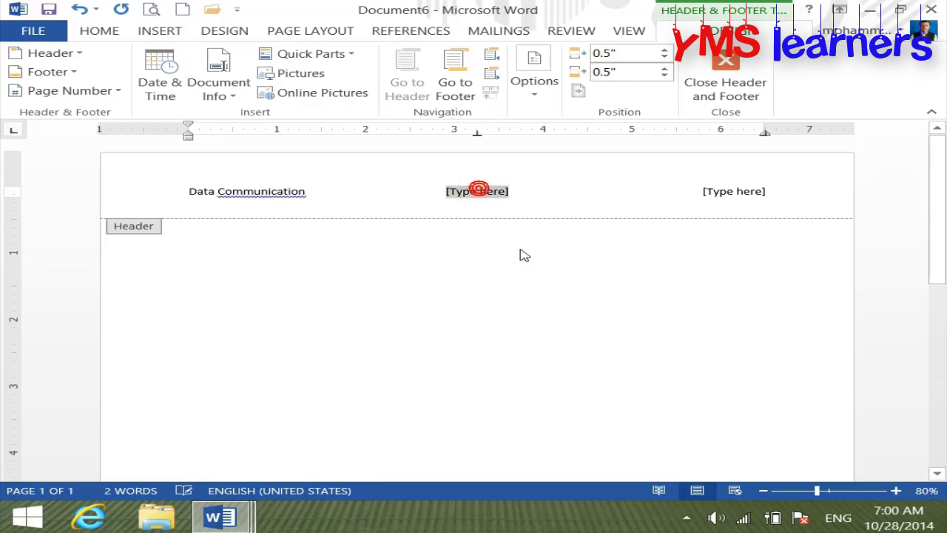
right_click(264, 191)
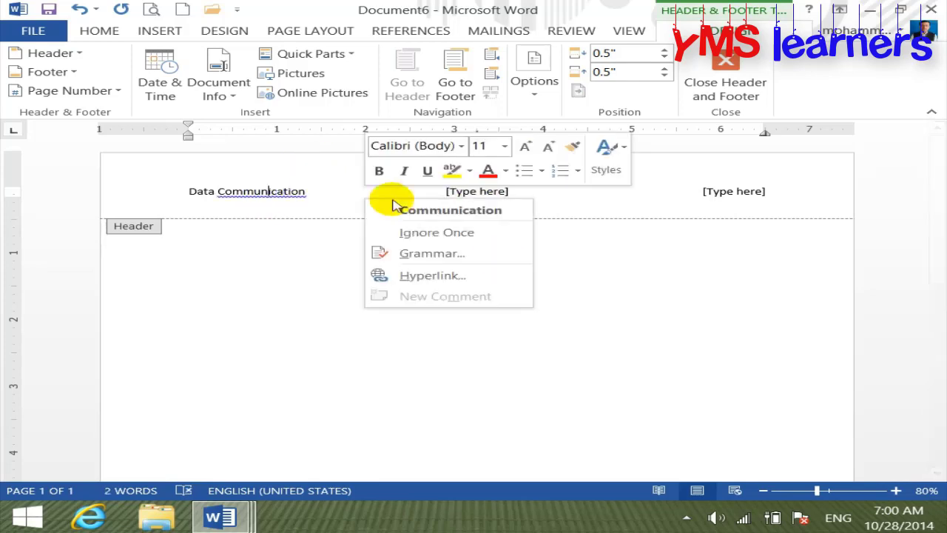
click(428, 210)
click(478, 191)
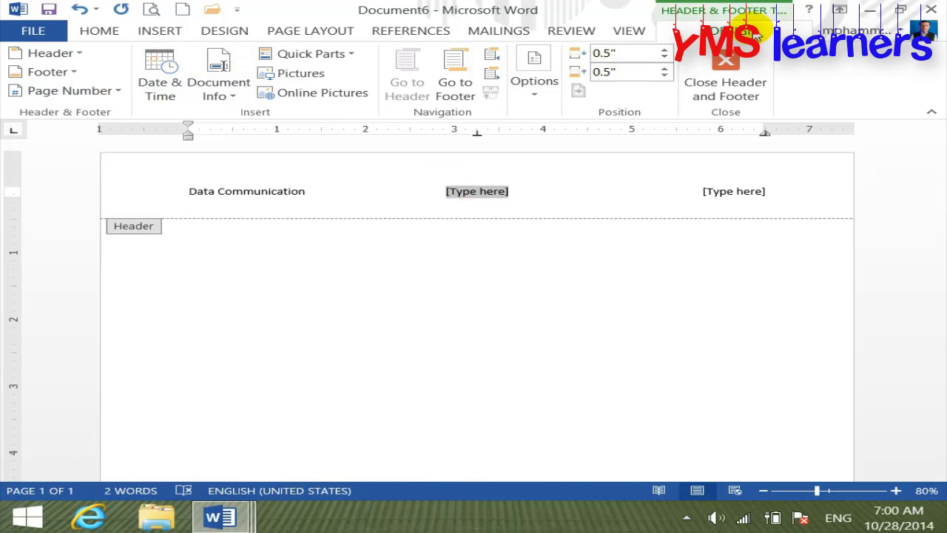
click(118, 92)
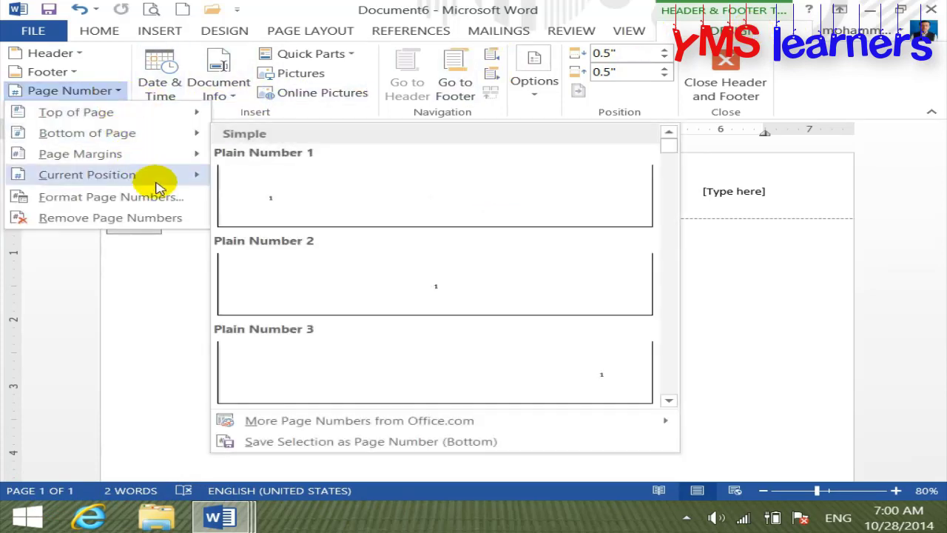
mouse_move(87, 175)
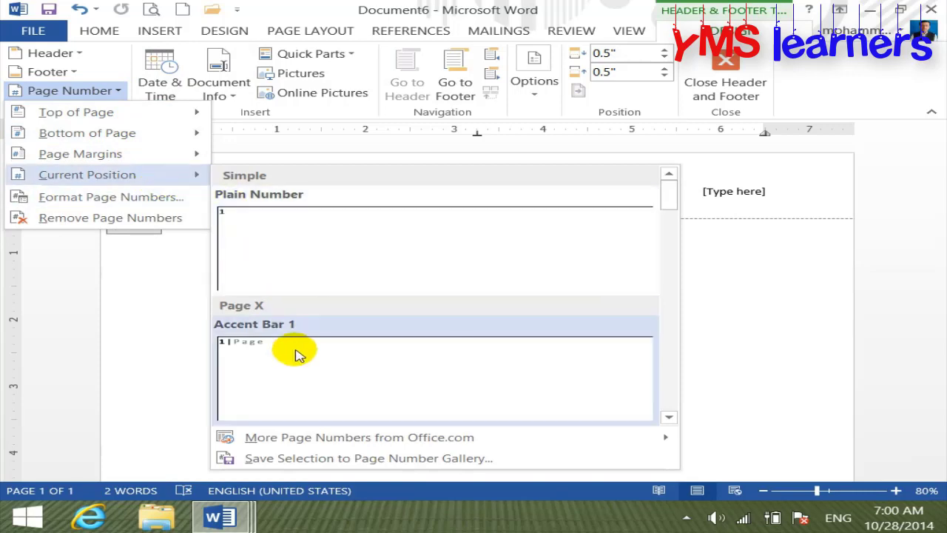
- Put an Accent Bar 1 page number in the centre and replace the right placeholder with new text
click(295, 353)
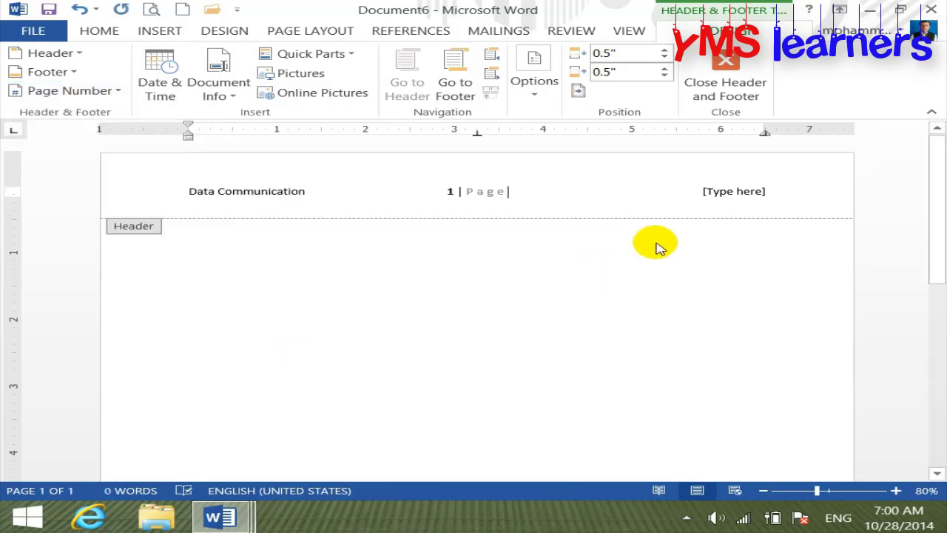
click(731, 194)
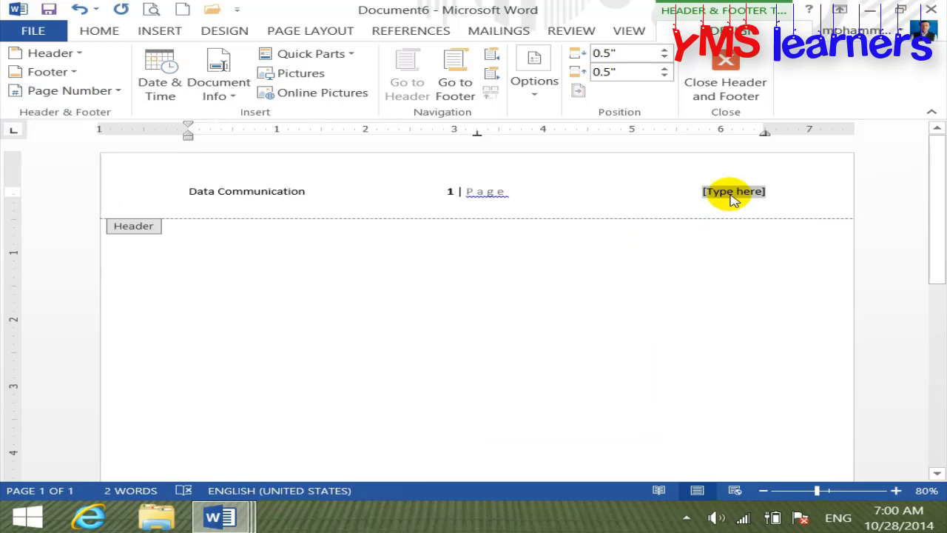
key(Delete)
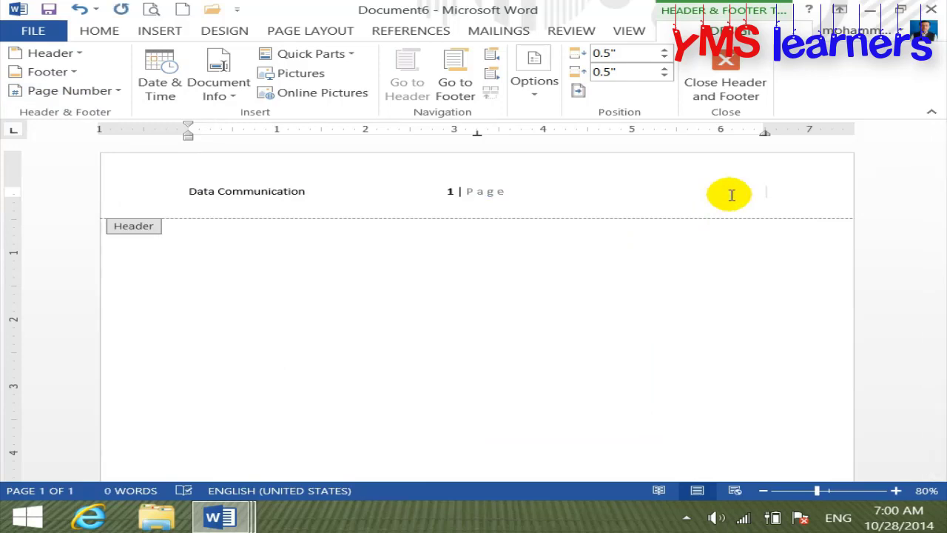
text(zia institute)
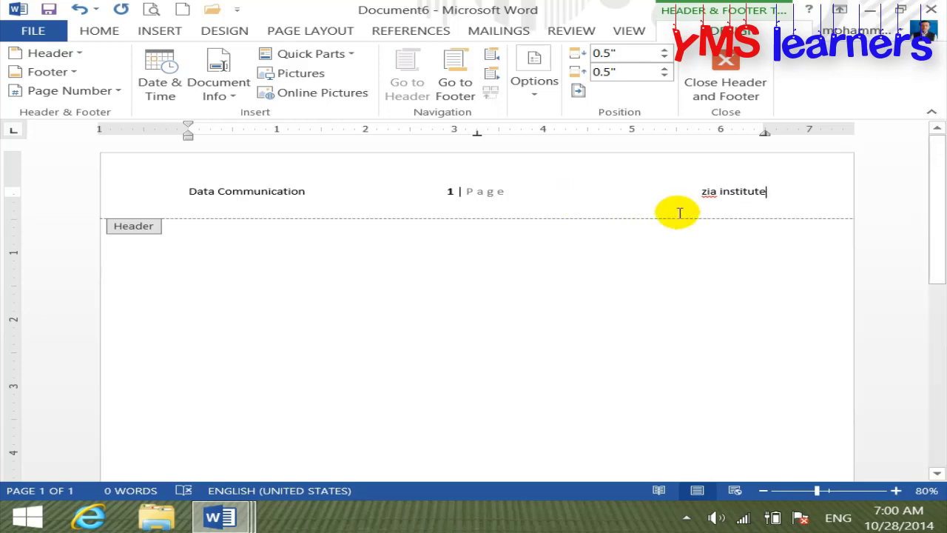
- Change the right header text to 'ZICS' and close header editing
key(BackSpace)
key(BackSpace)
key(BackSpace)
key(BackSpace)
key(BackSpace)
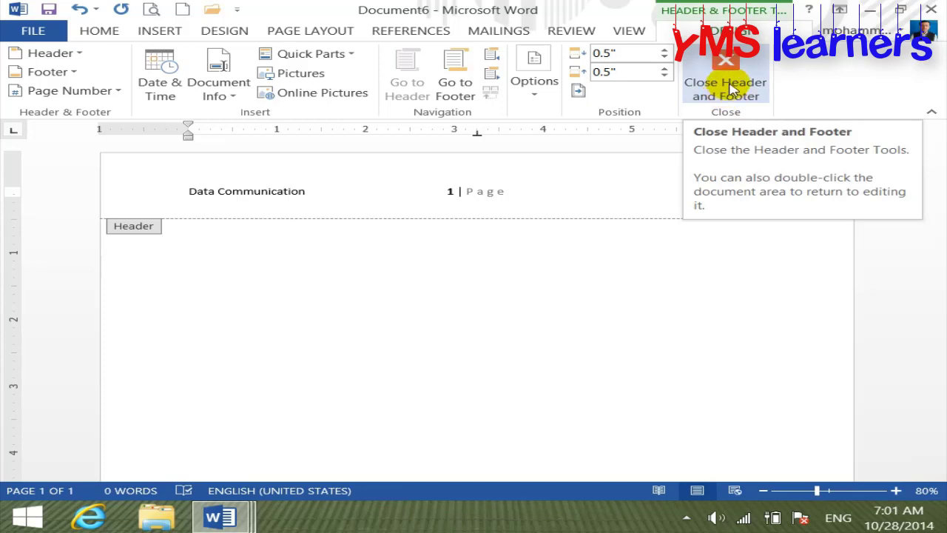
click(732, 88)
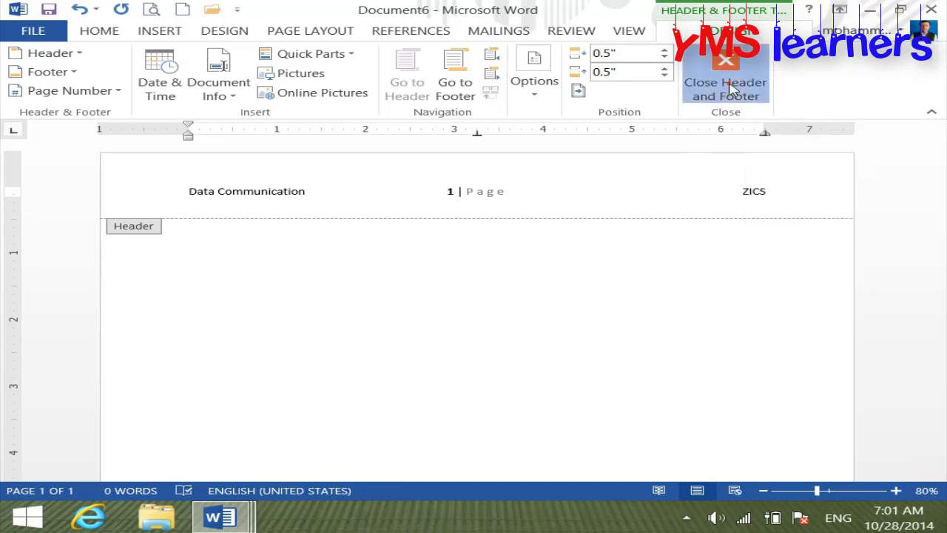
- Check the header in print preview, then fill the body with =rand(100) sample text across 9 pages
click(154, 9)
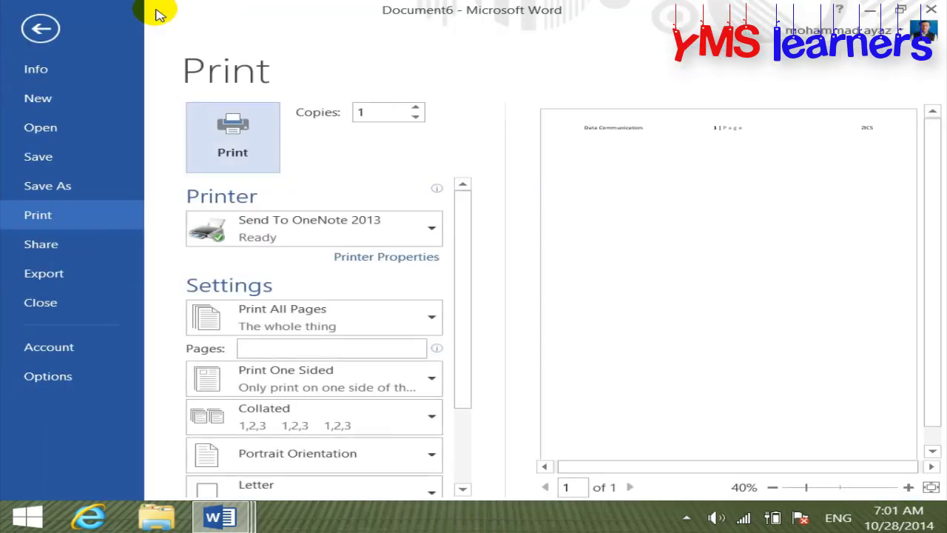
click(41, 28)
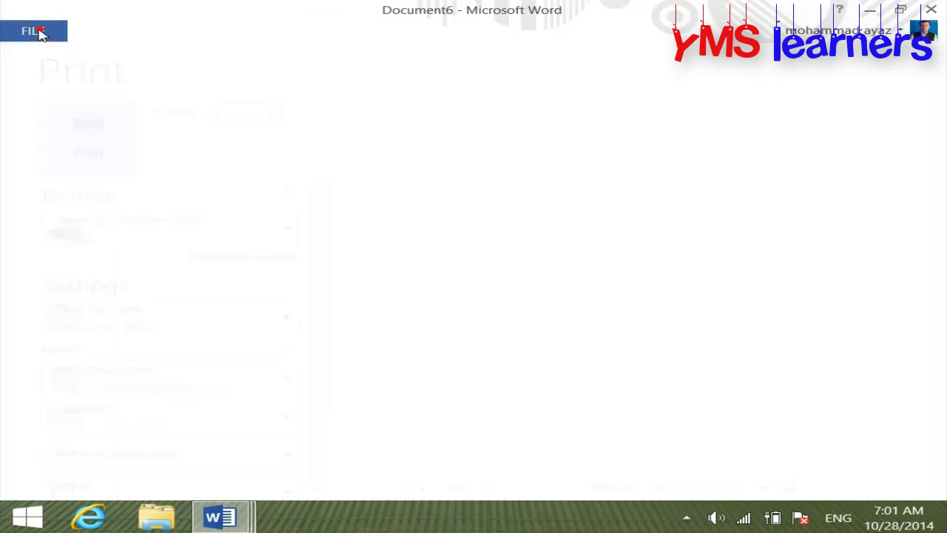
text(=rand(100)
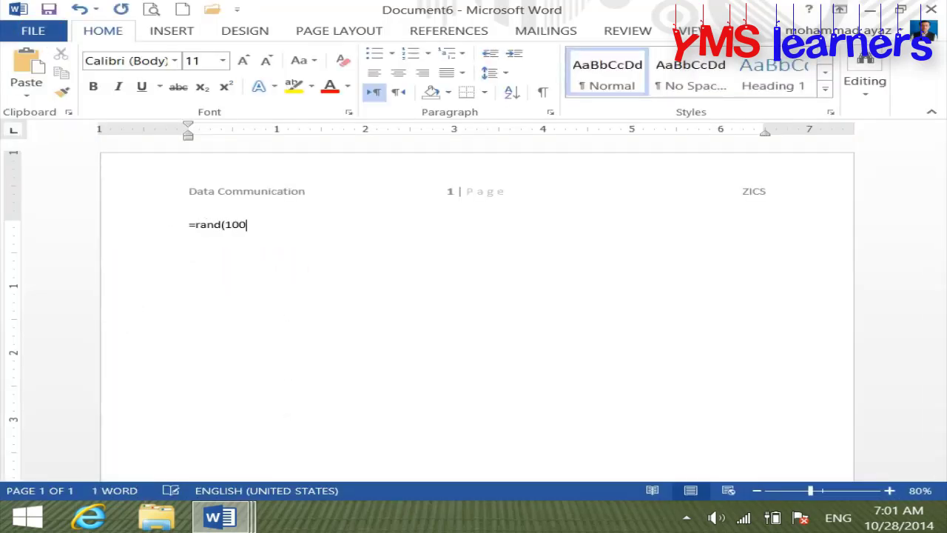
key(Return)
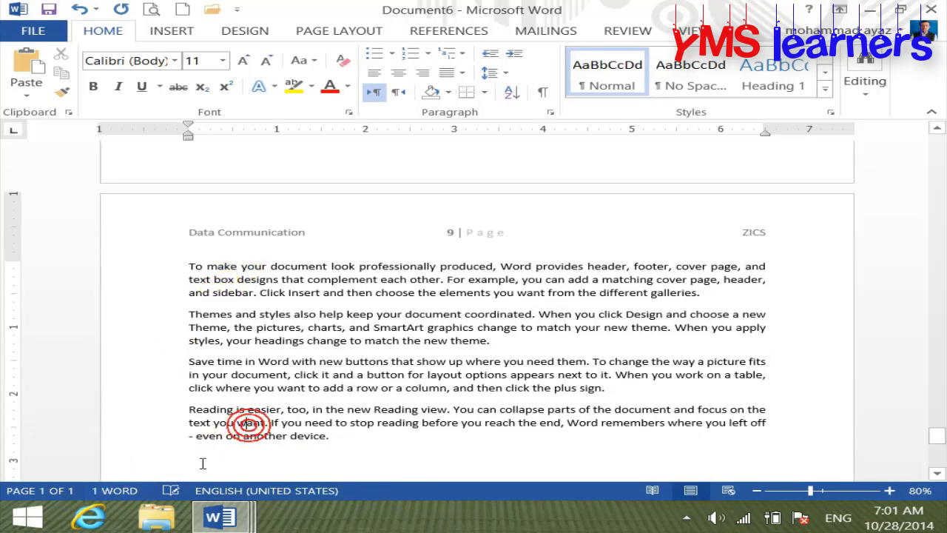
click(447, 389)
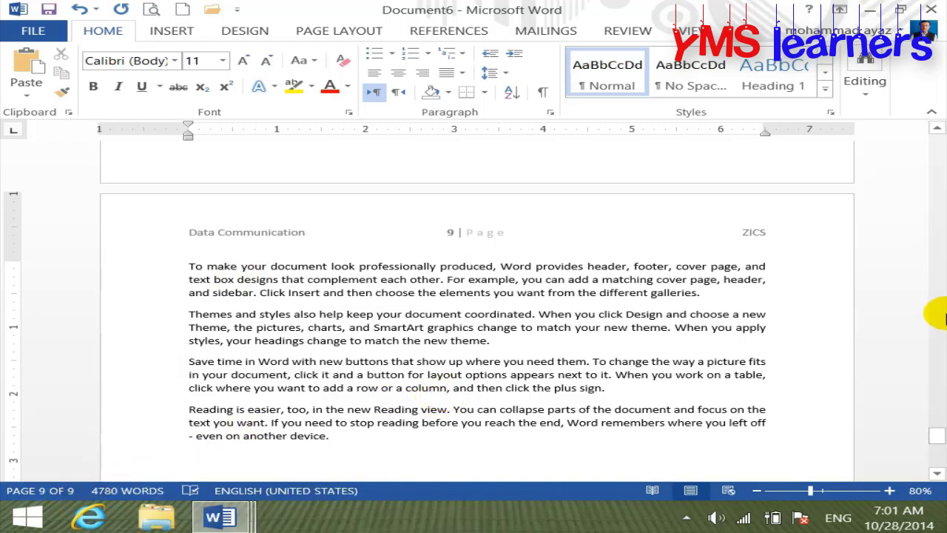
drag(936, 430, 937, 138)
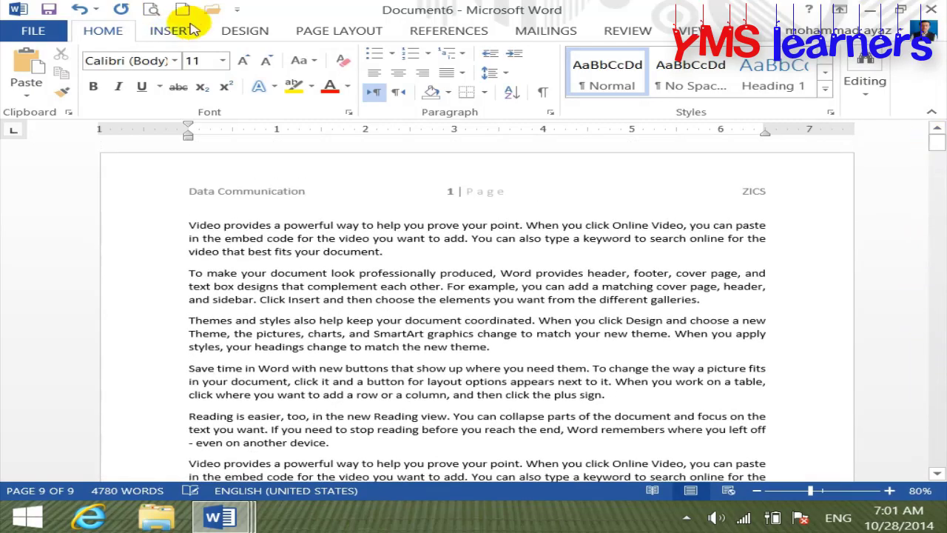
- In a new blank document, scroll the header gallery and insert the Element header design
click(172, 30)
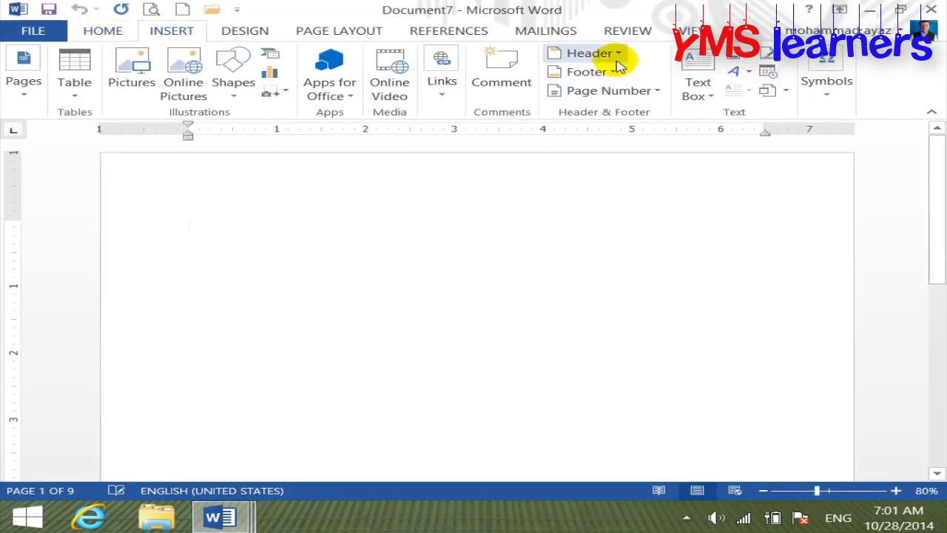
click(616, 54)
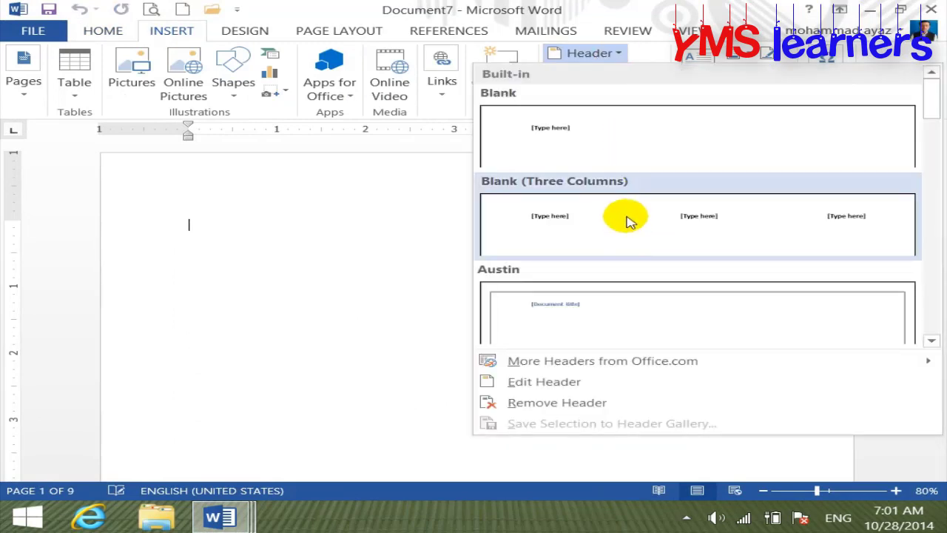
click(931, 342)
click(932, 341)
click(932, 341)
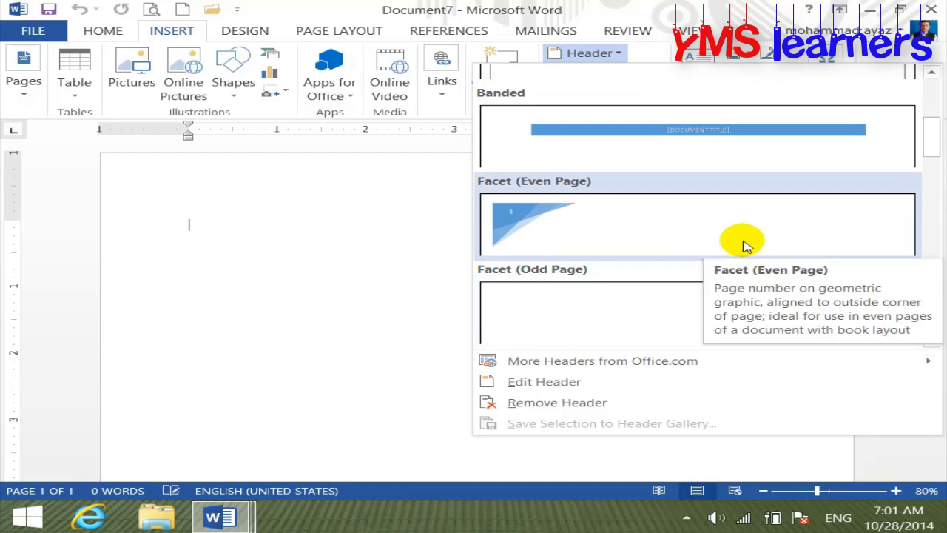
click(932, 342)
click(931, 342)
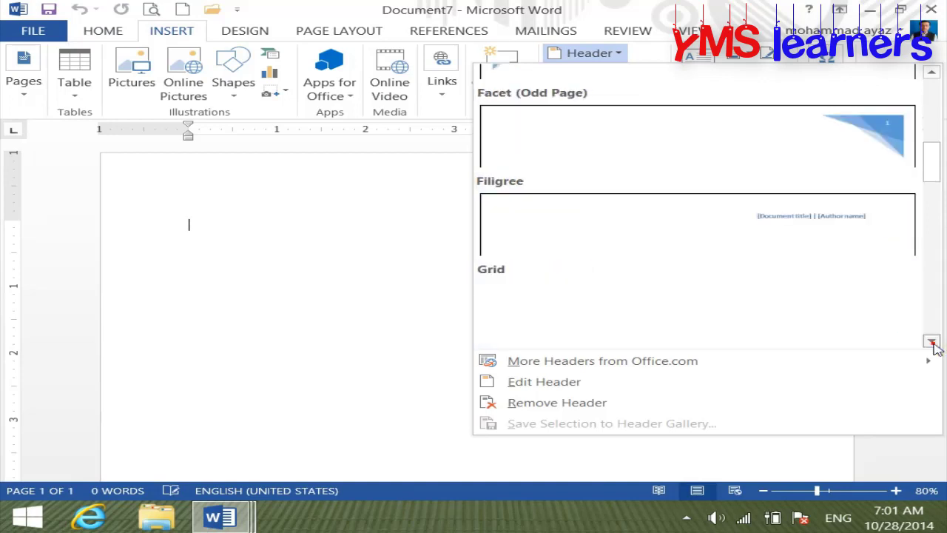
click(932, 342)
click(931, 342)
click(931, 341)
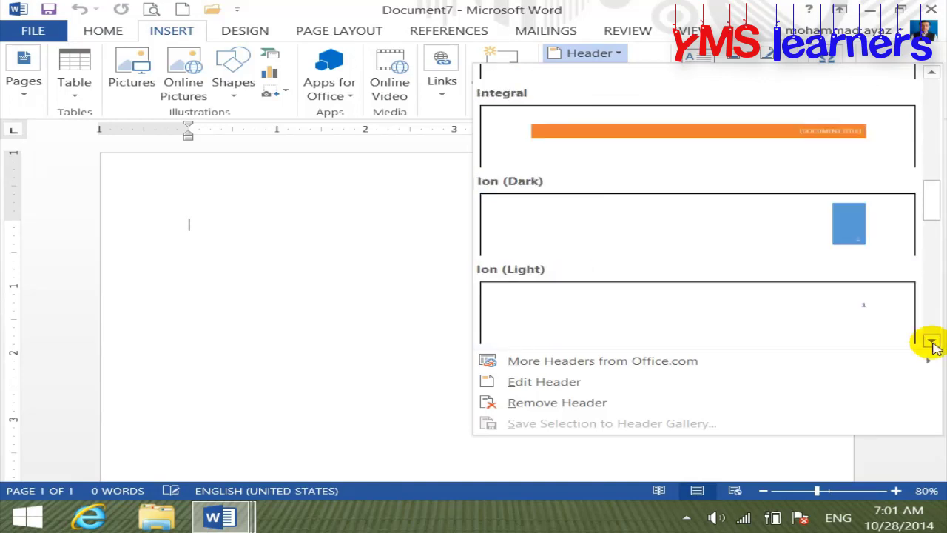
click(932, 342)
click(932, 341)
click(932, 342)
click(932, 342)
click(931, 342)
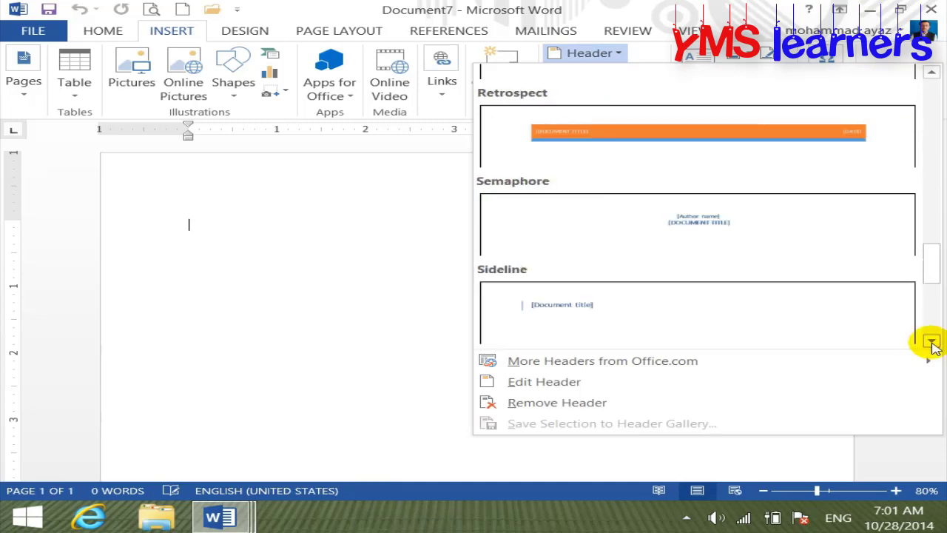
click(931, 342)
click(932, 342)
click(931, 342)
click(931, 342)
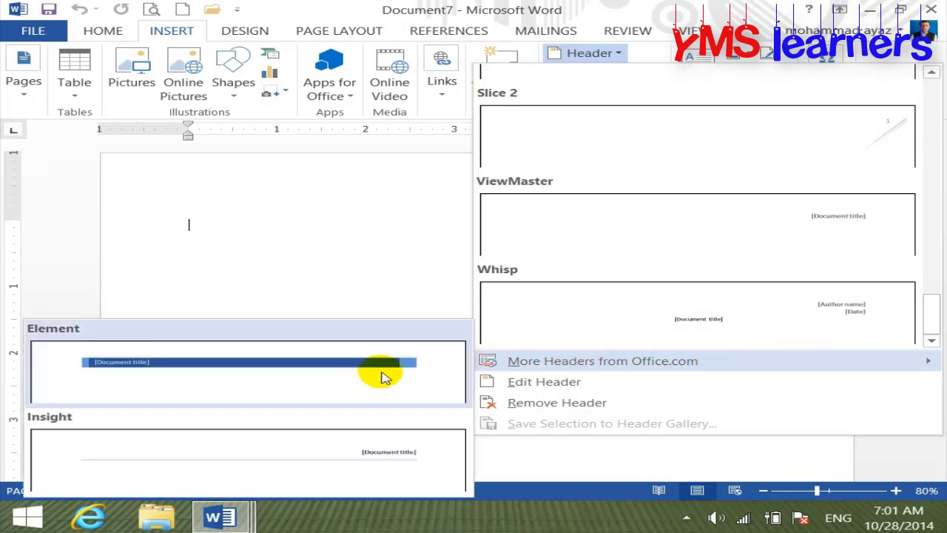
click(269, 377)
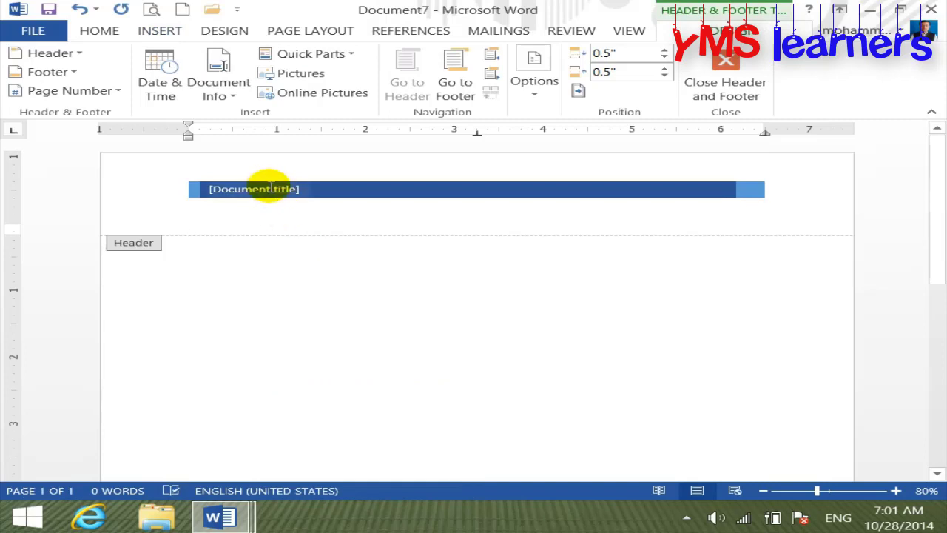
- Enter HARDWARE NOTES in the header's Document title placeholder and close header editing
click(269, 189)
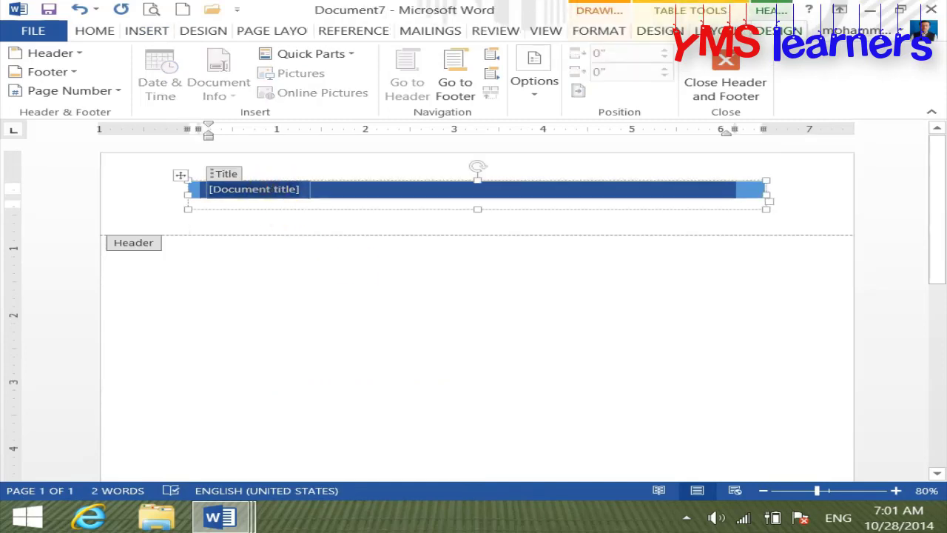
text(Y)
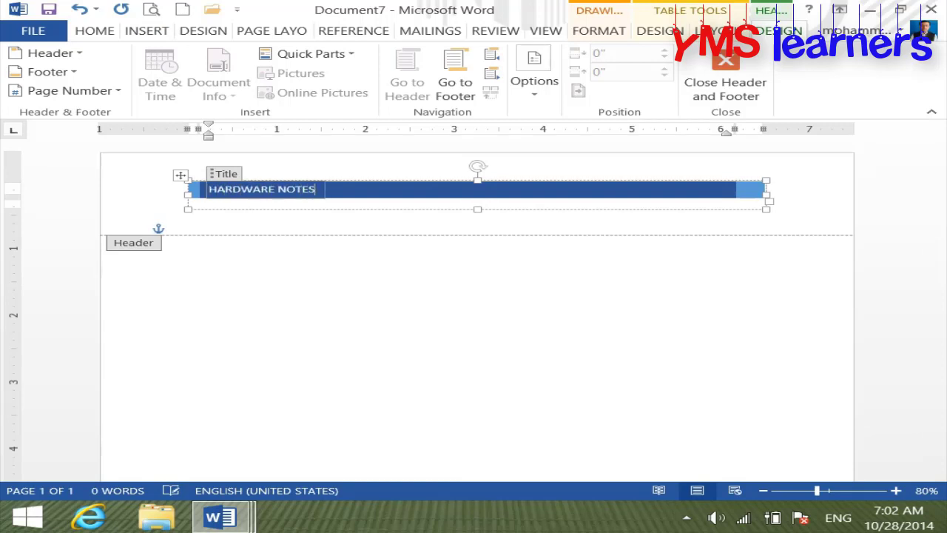
click(722, 82)
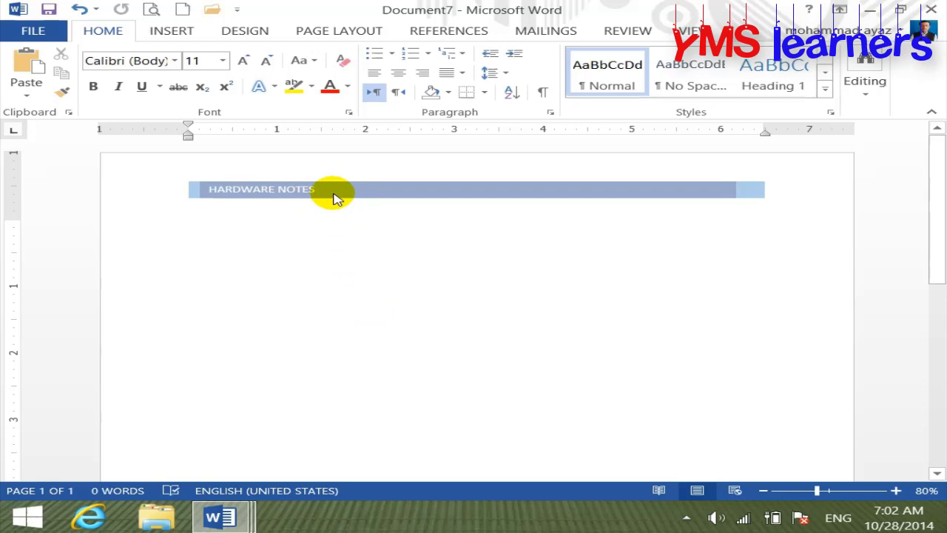
- Reopen the header for editing via Insert > Header > Edit Header and select the HARDWARE NOTES banner
click(174, 32)
click(619, 55)
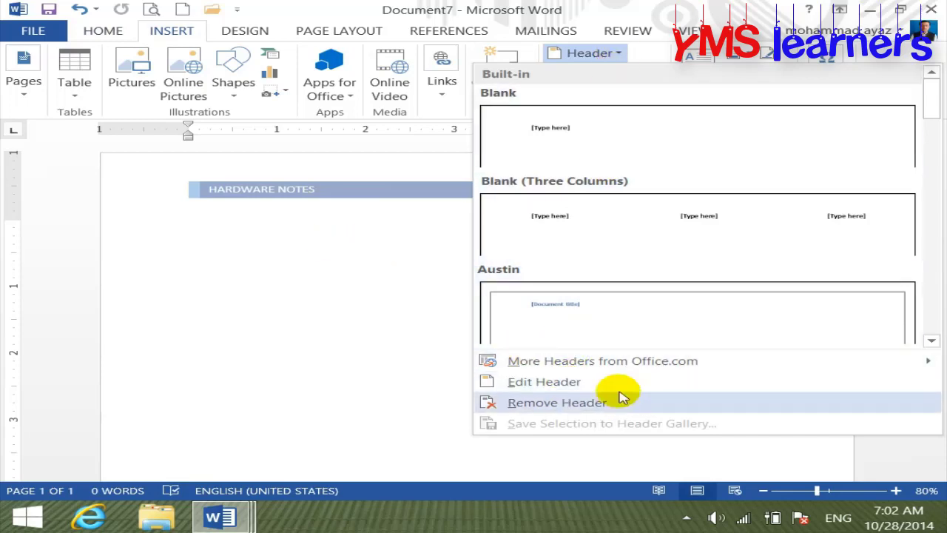
click(603, 382)
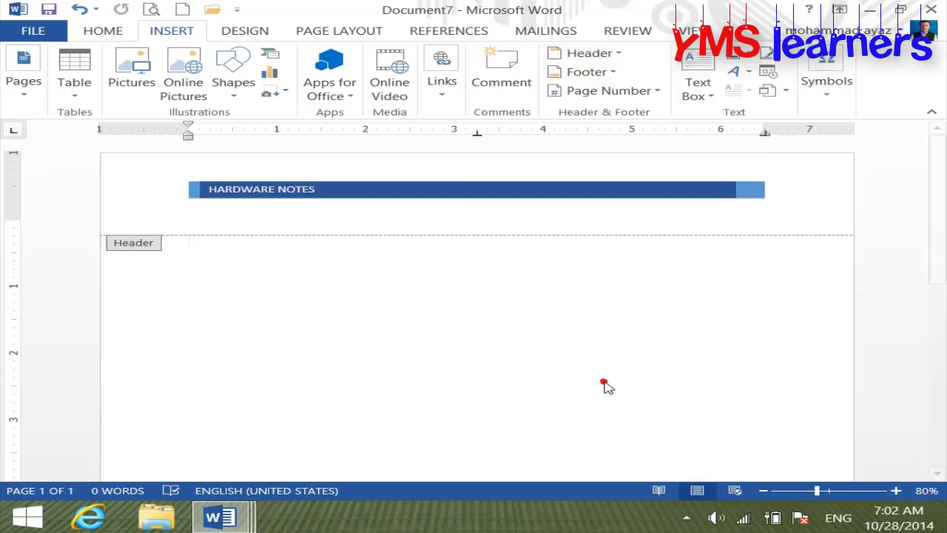
click(613, 194)
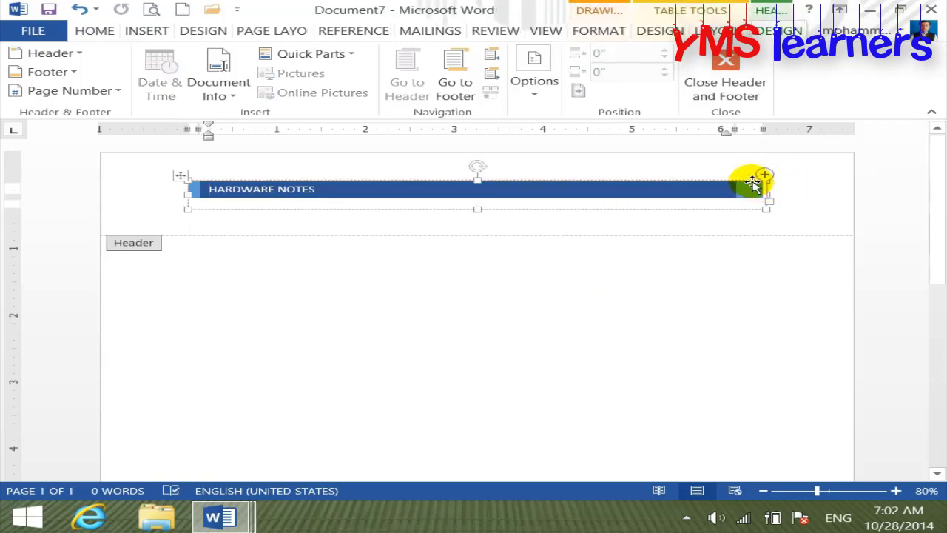
- Give the banner shape a light green fill and enter the page number in its right box
click(753, 184)
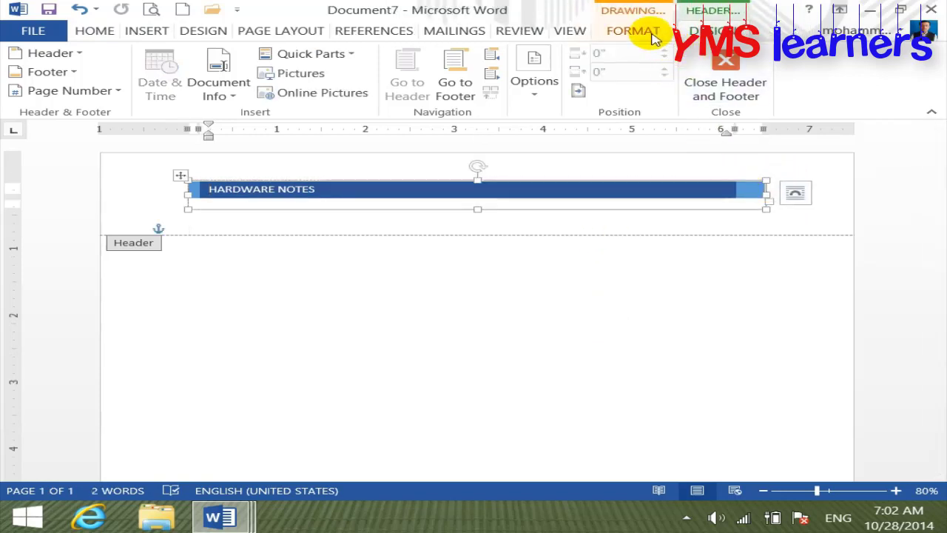
click(635, 32)
click(342, 57)
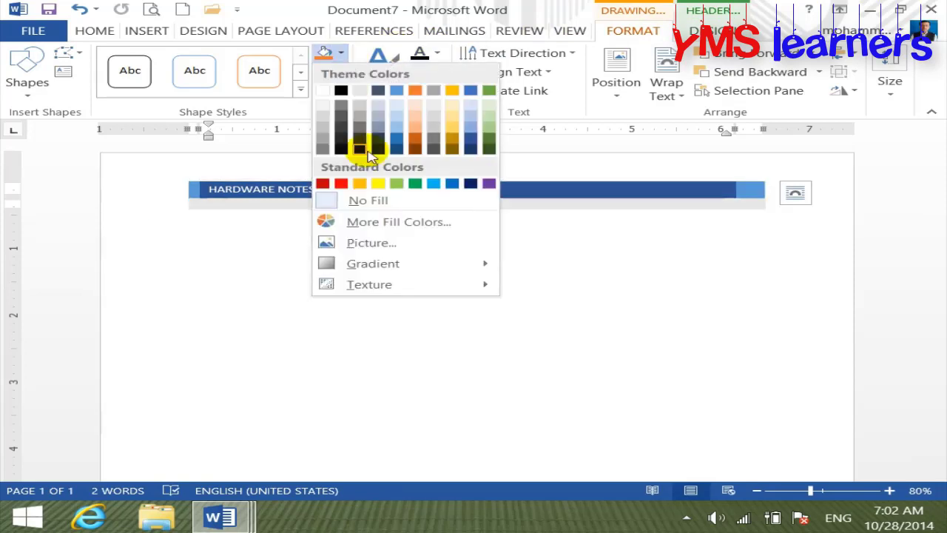
click(400, 189)
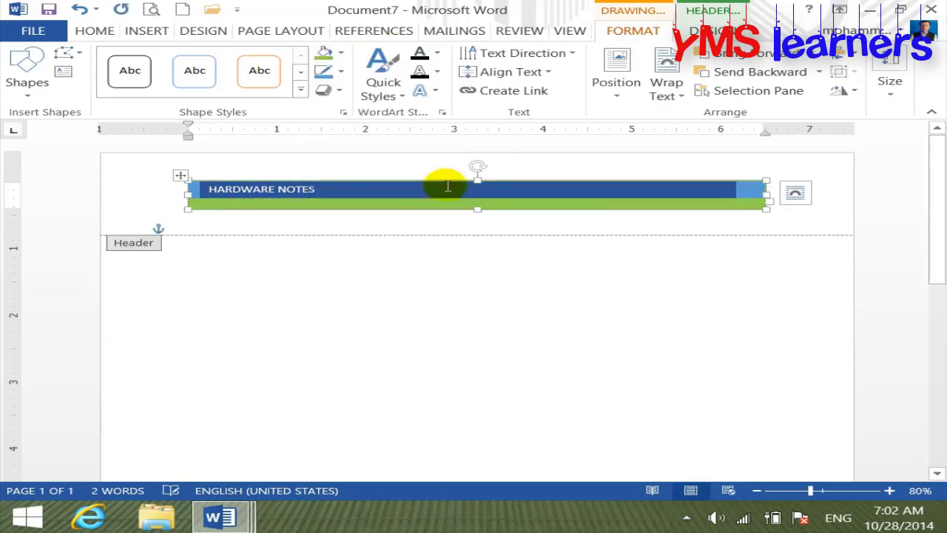
click(581, 185)
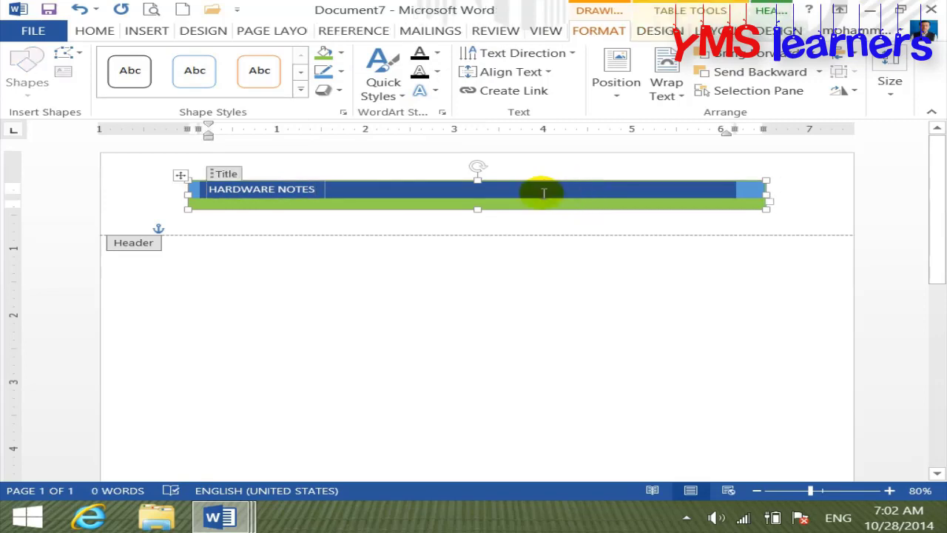
click(341, 52)
click(635, 275)
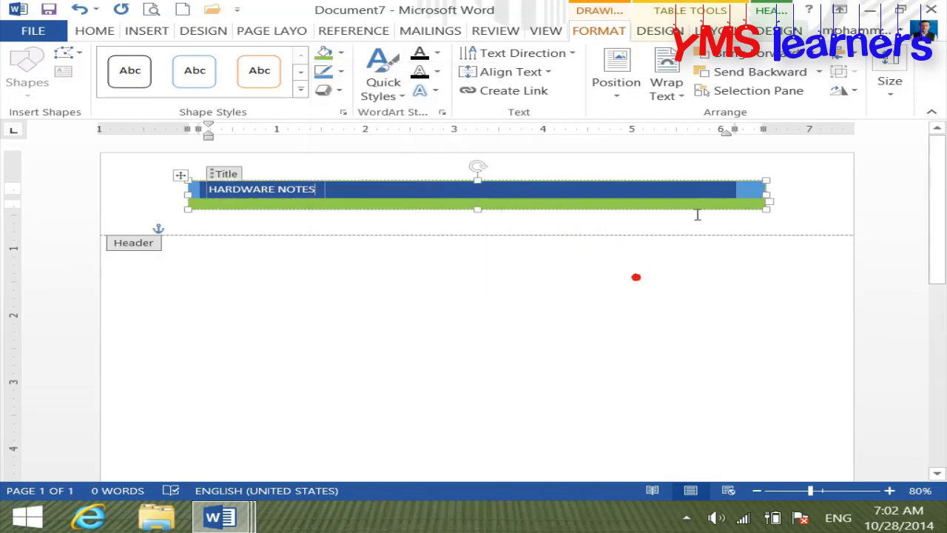
click(745, 187)
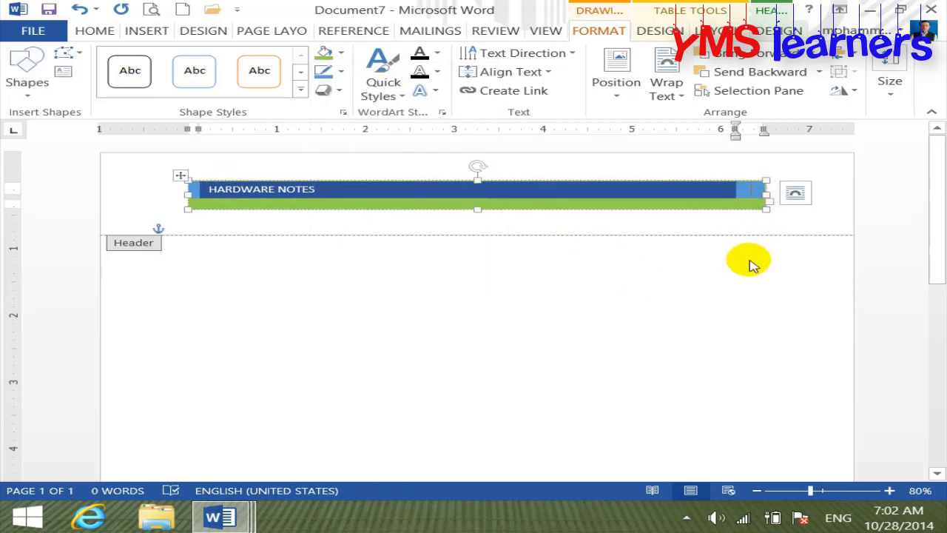
text(10)
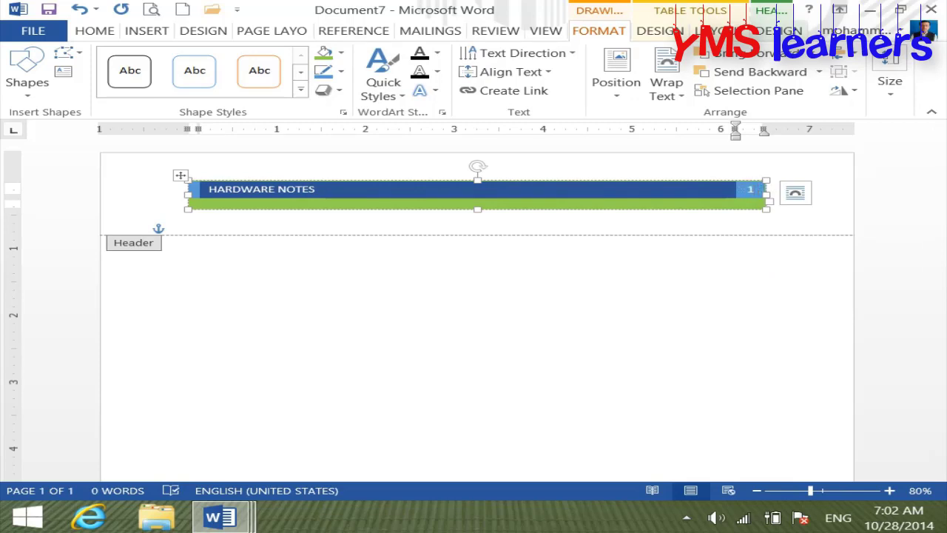
- Reopen the header and apply the orange grid table style to the HARDWARE NOTES bar
click(660, 31)
click(774, 30)
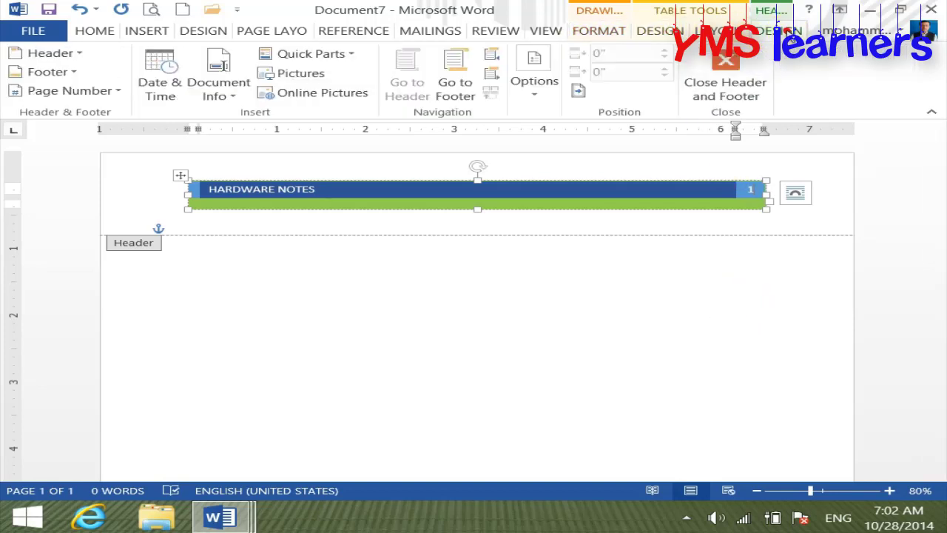
click(725, 81)
double_click(459, 199)
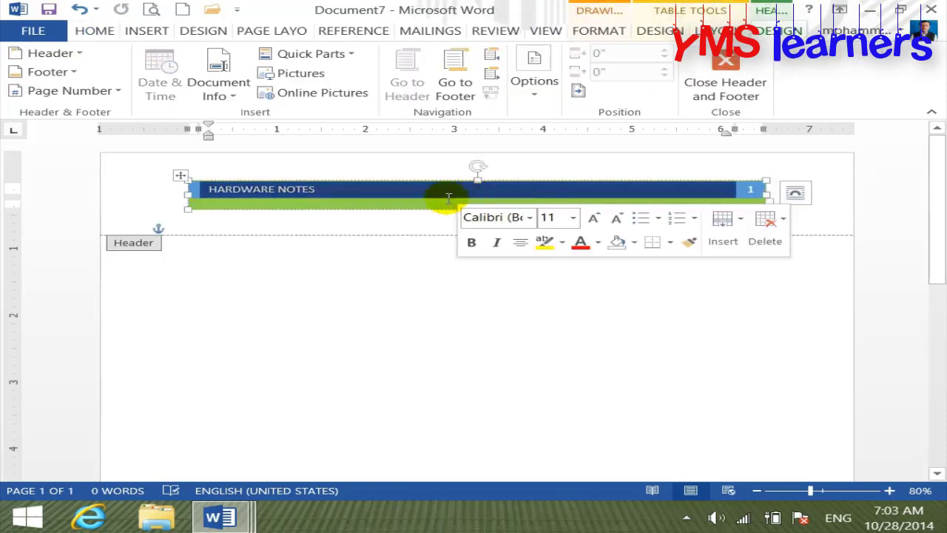
click(660, 31)
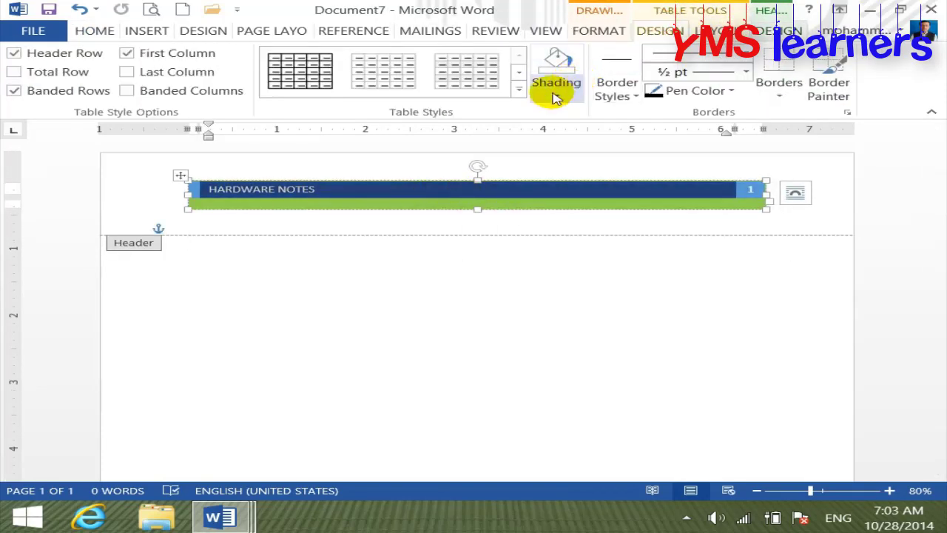
click(519, 89)
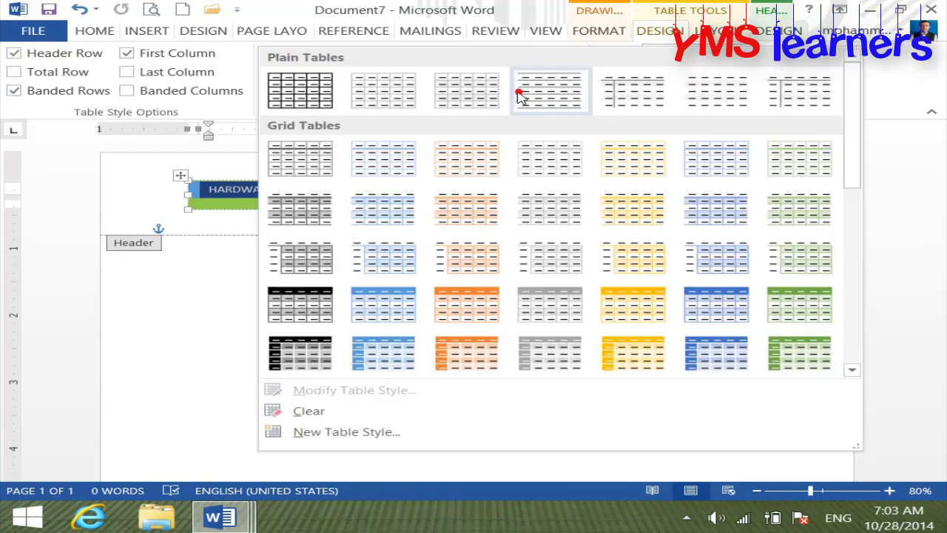
click(461, 349)
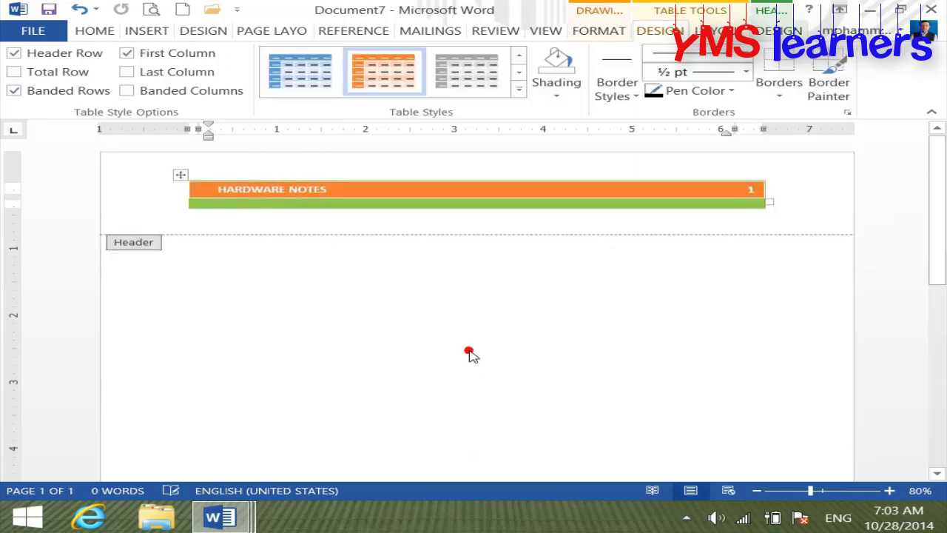
click(541, 351)
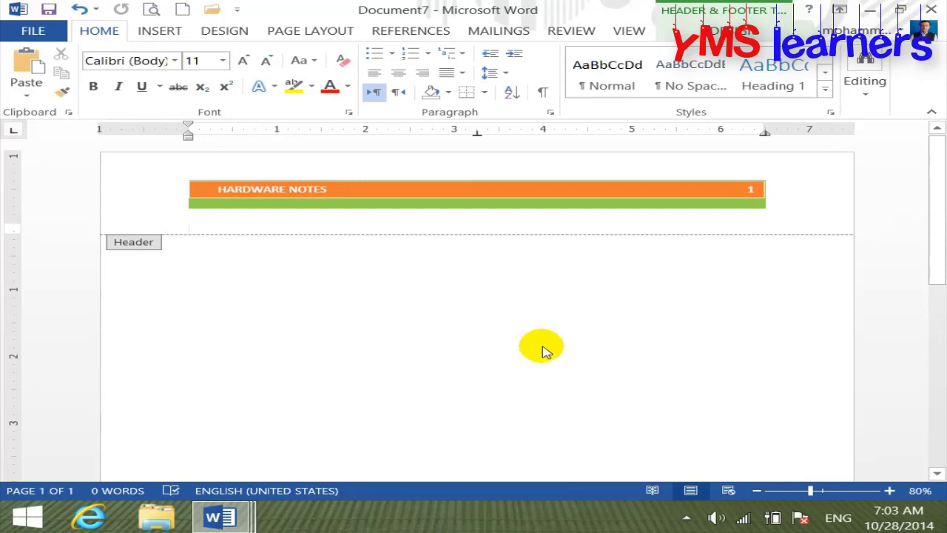
click(518, 198)
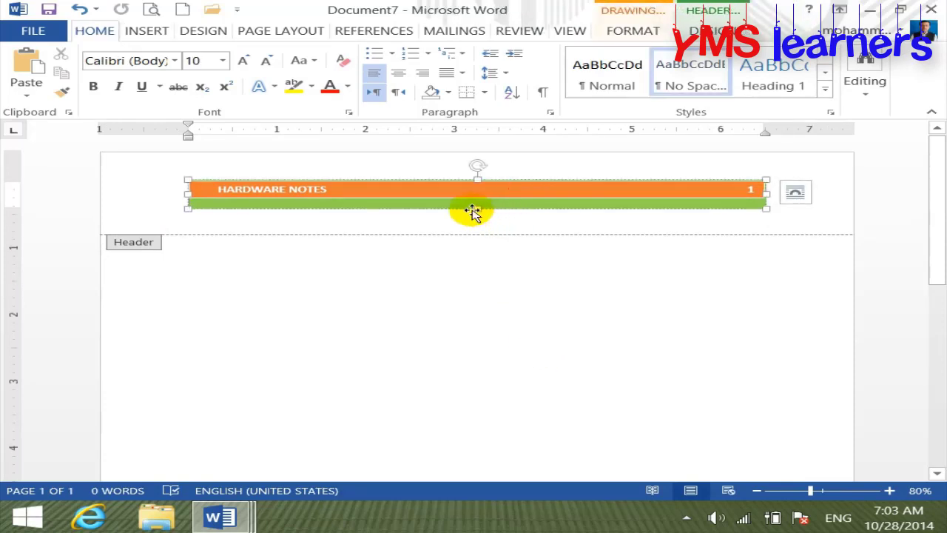
drag(477, 210, 474, 230)
click(492, 308)
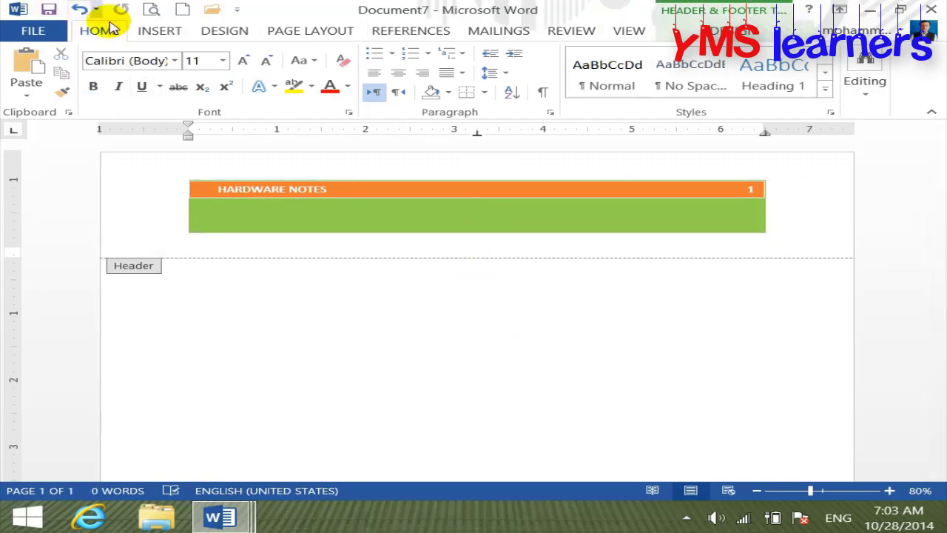
click(169, 30)
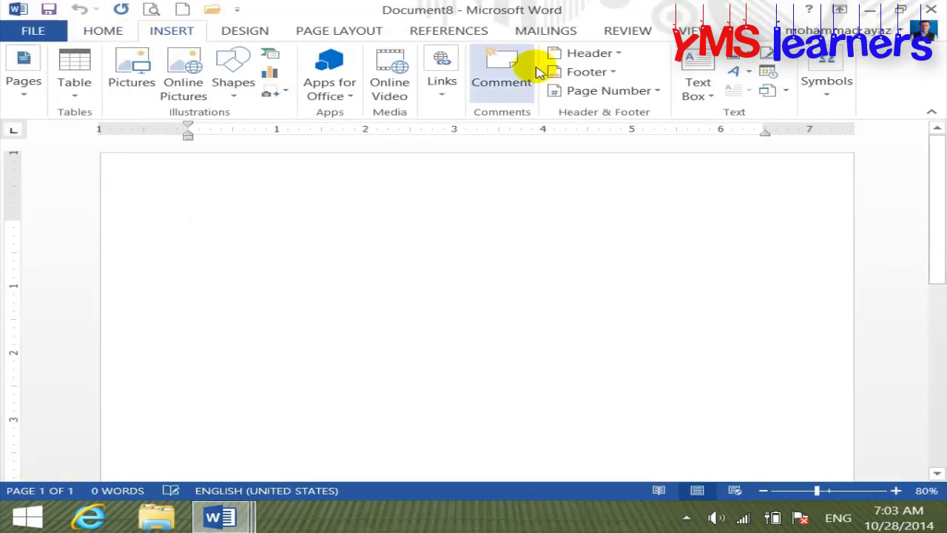
click(589, 53)
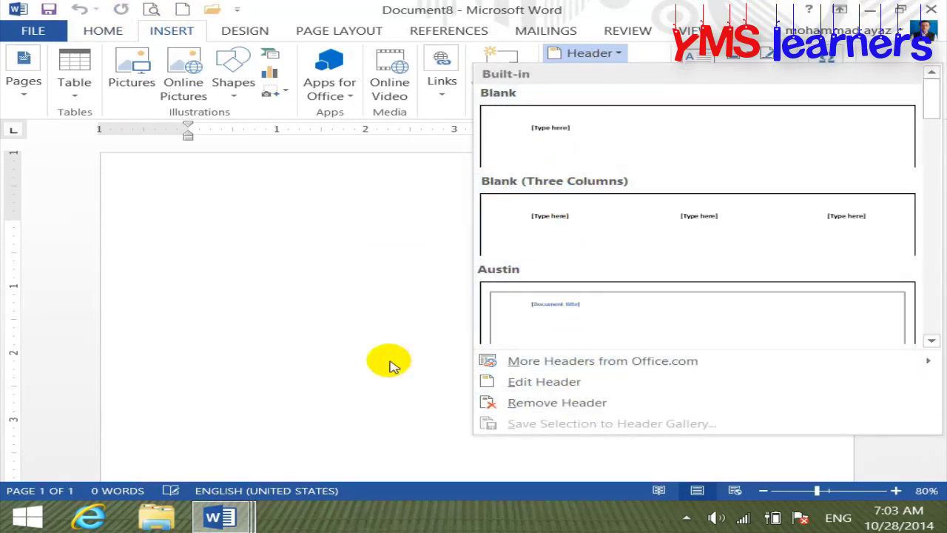
click(242, 516)
click(215, 441)
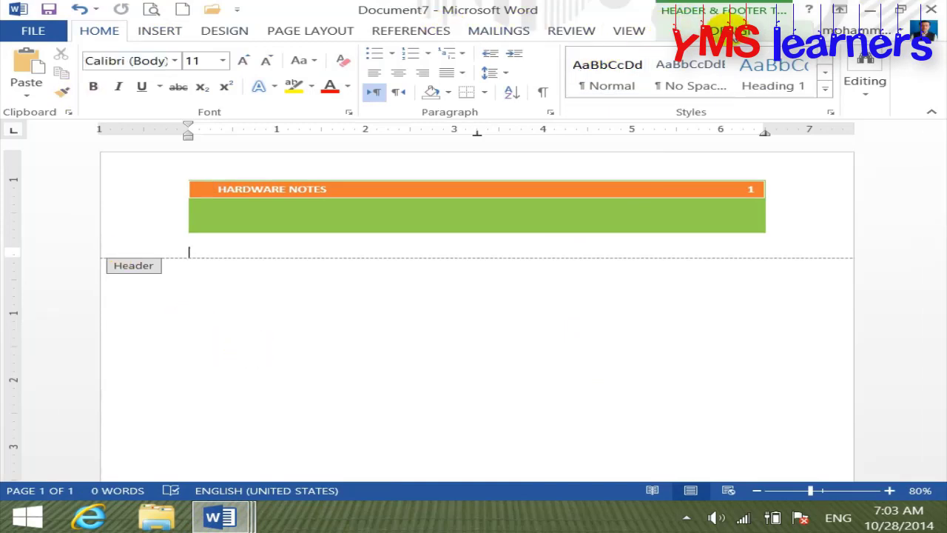
click(725, 22)
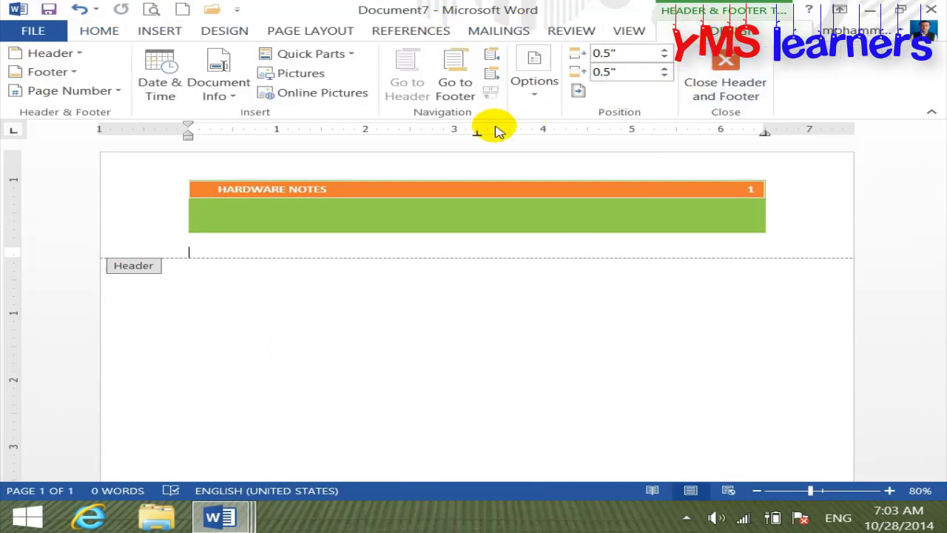
click(74, 54)
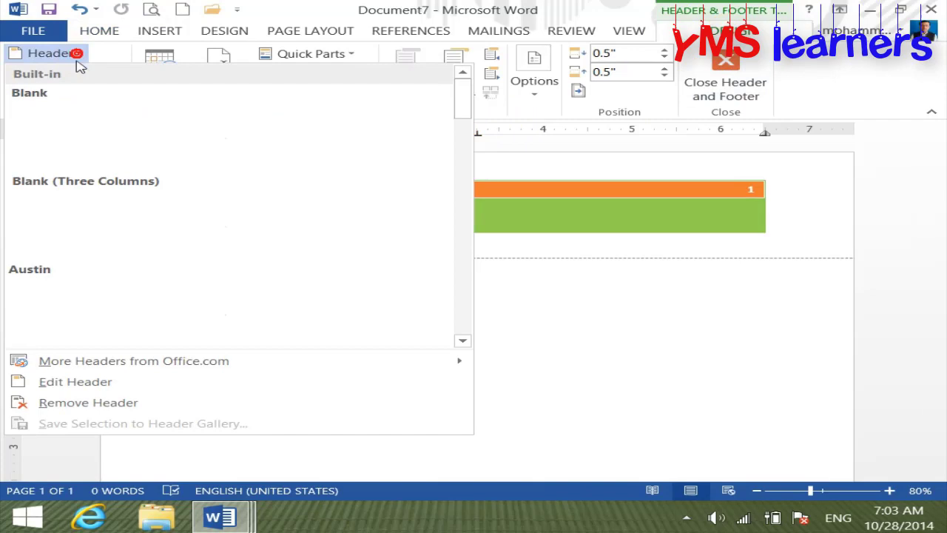
click(130, 404)
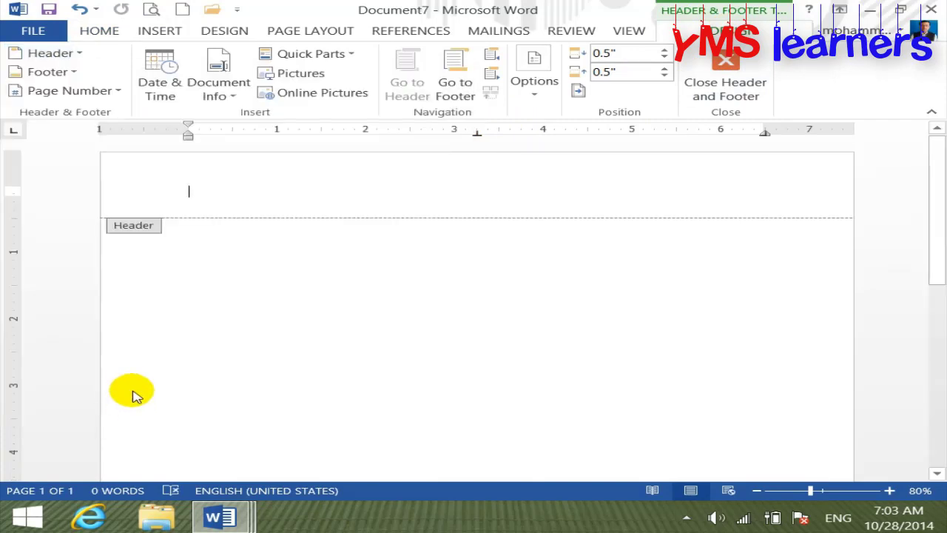
key(ctrl+z)
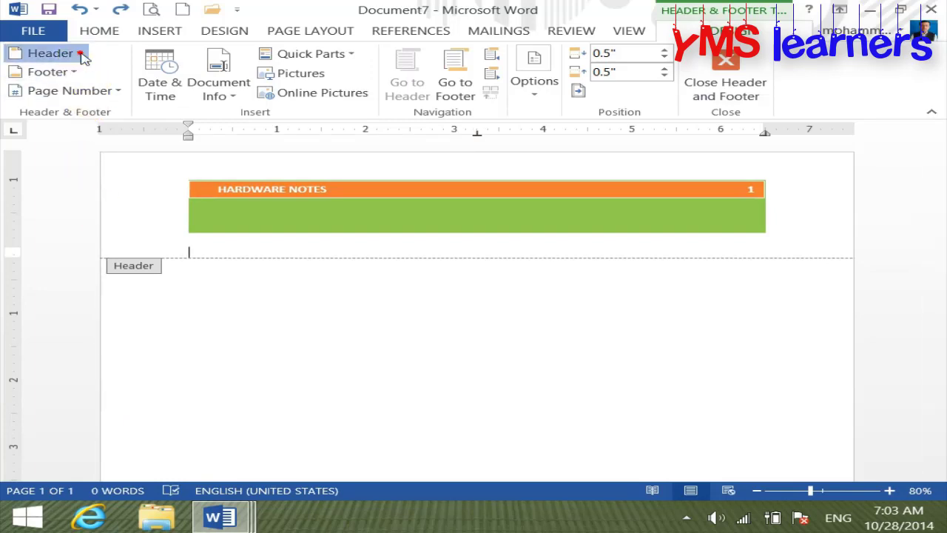
click(82, 55)
click(641, 351)
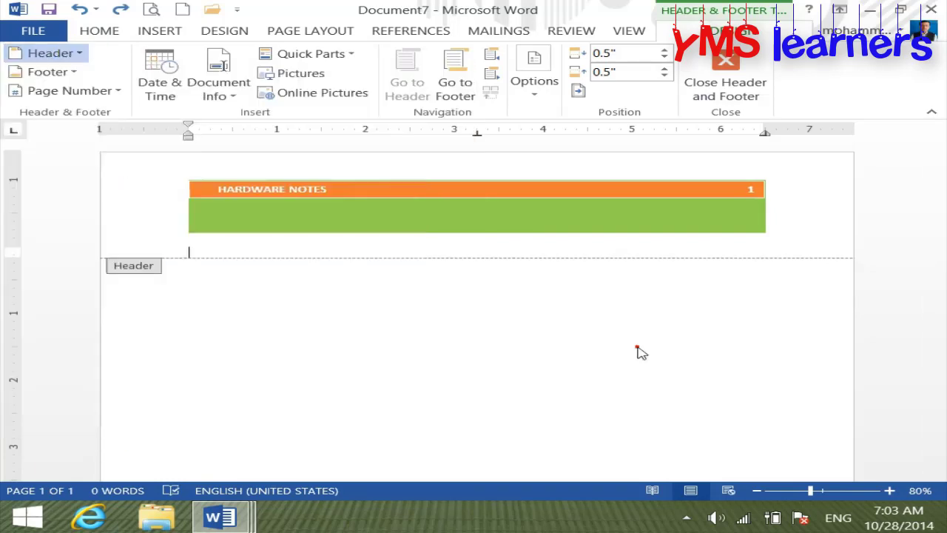
click(219, 188)
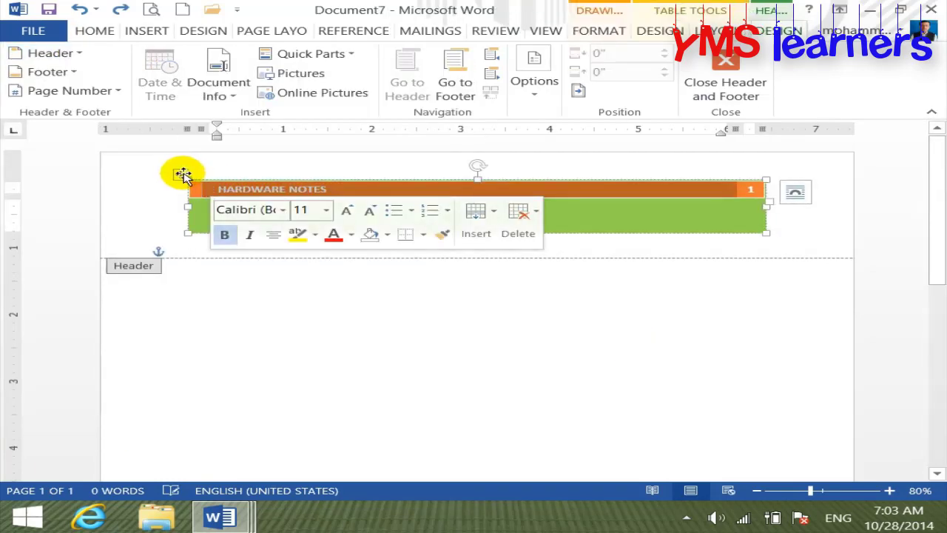
- Save the selected header banner to the Header gallery under the name MY HEADER
click(178, 173)
click(83, 54)
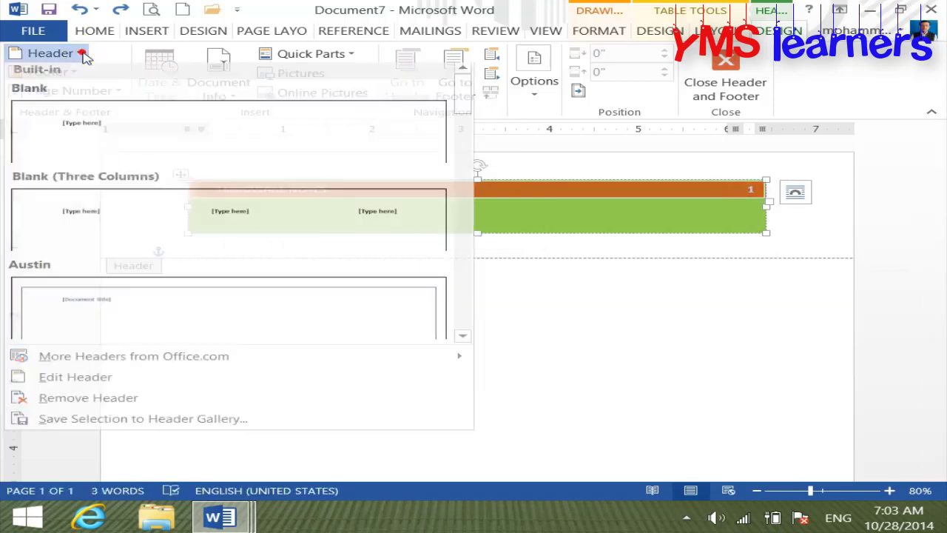
click(145, 427)
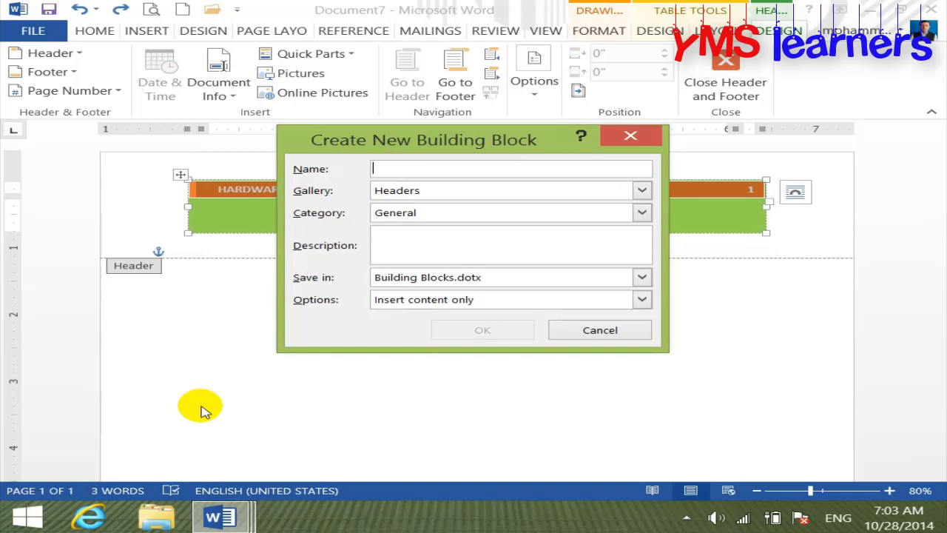
text(MY HEADER)
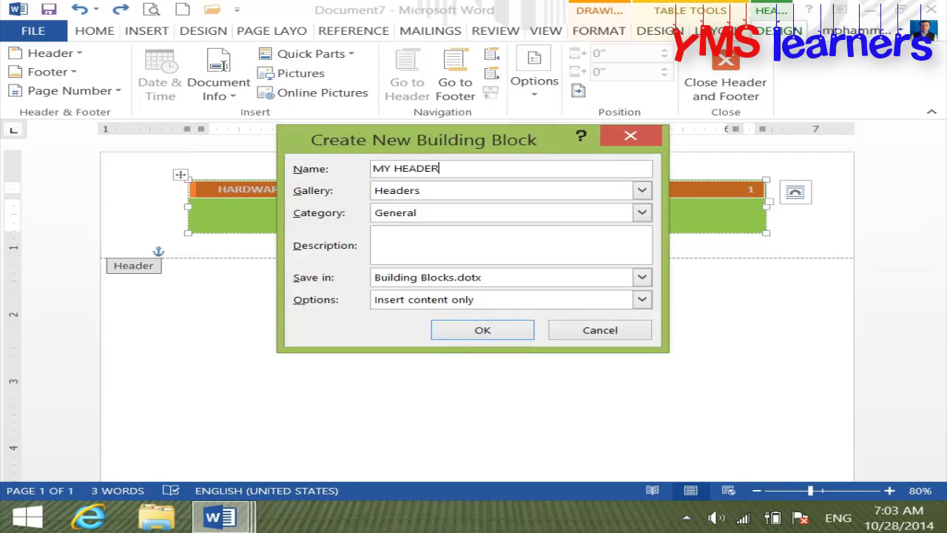
click(518, 329)
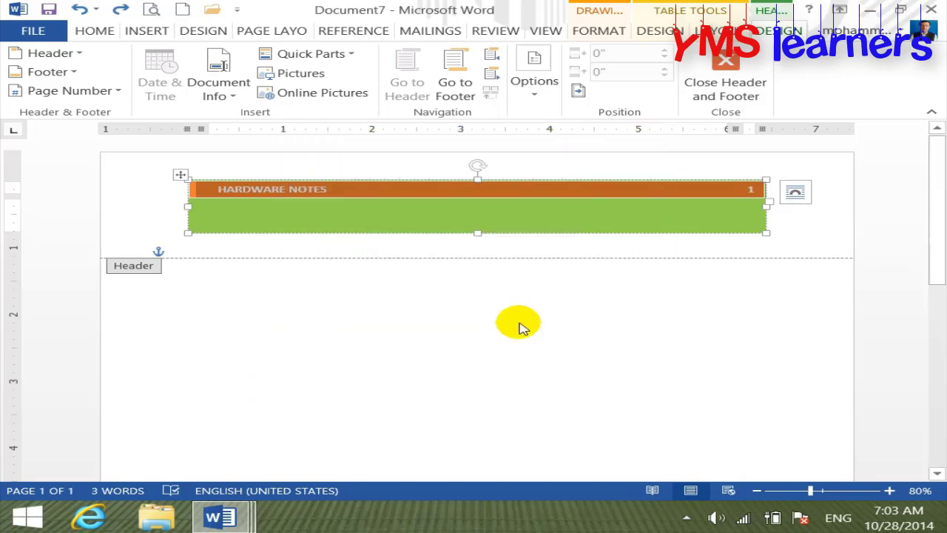
- Reopen the header and apply a grey table style to the banner table
click(726, 70)
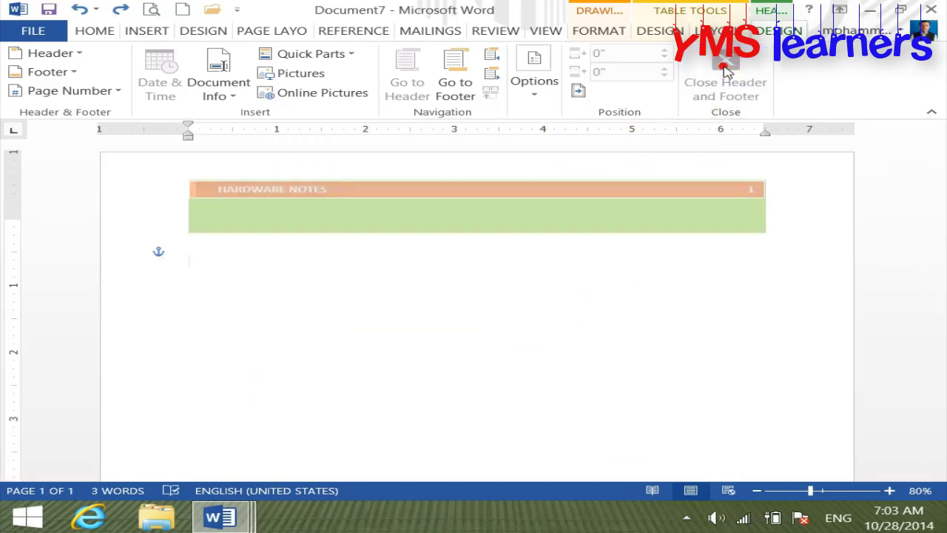
double_click(288, 216)
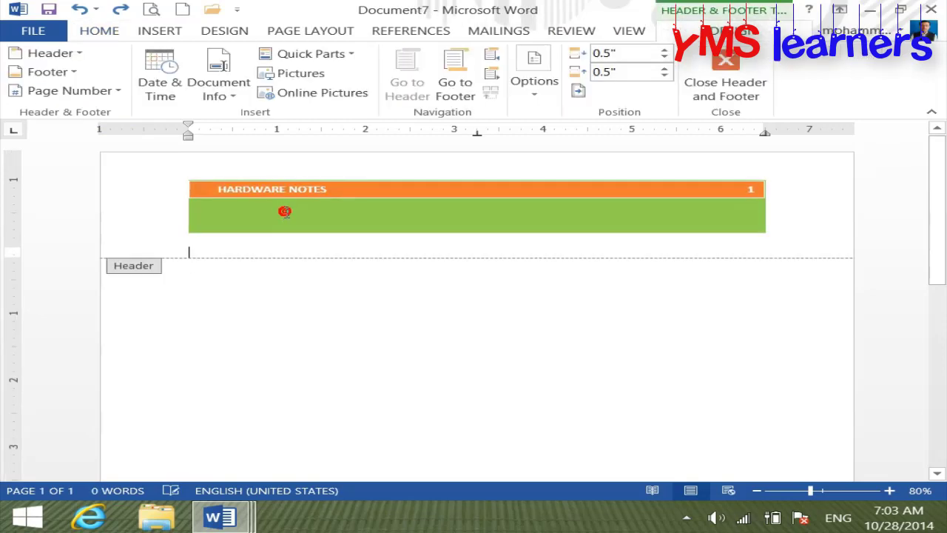
click(347, 187)
click(184, 175)
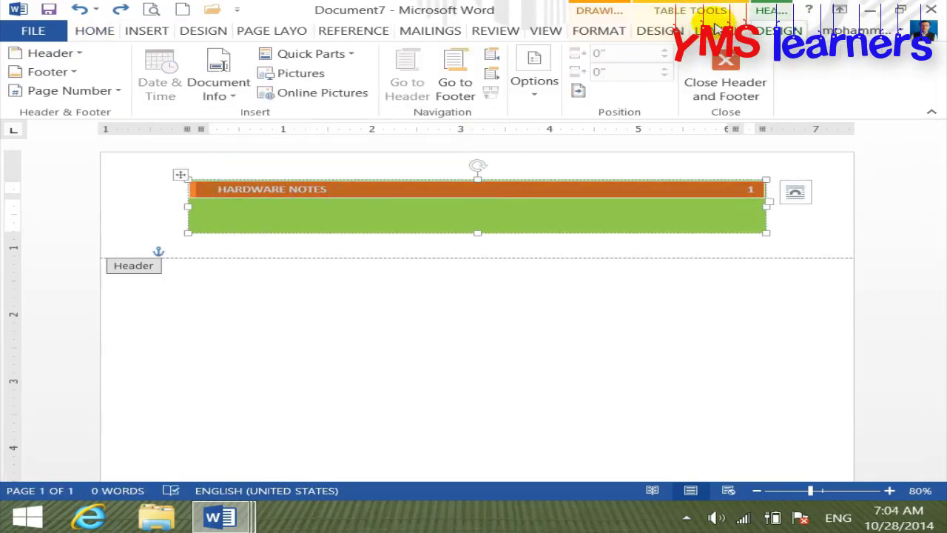
click(670, 31)
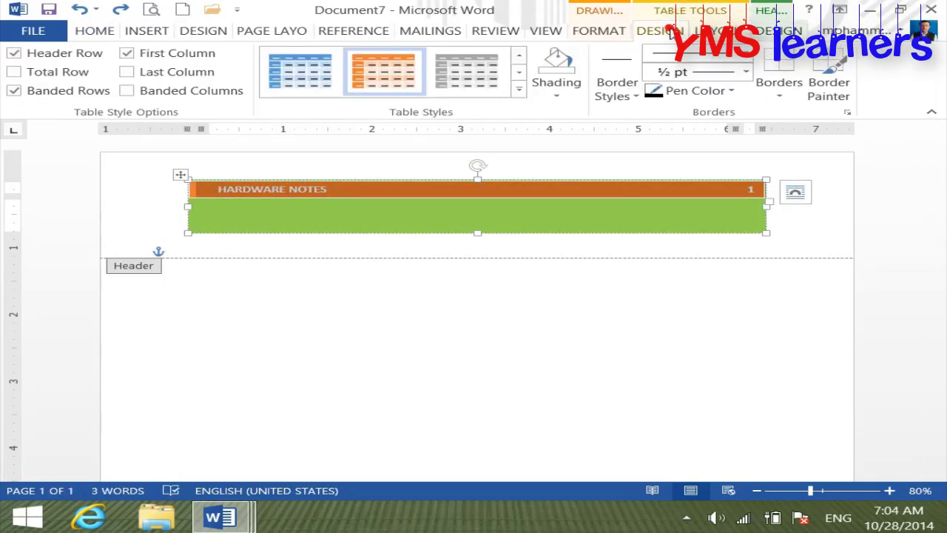
click(470, 79)
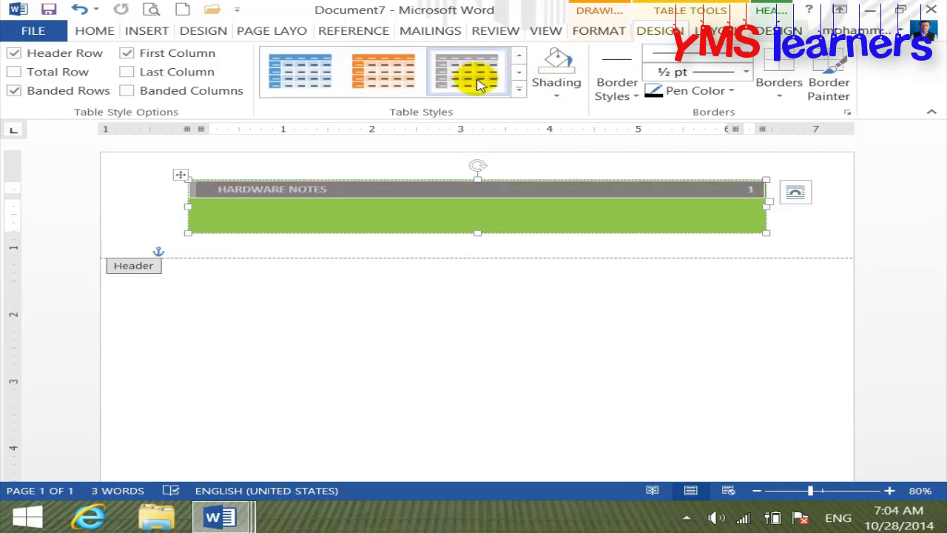
- Change the banner's green shape fill to red
click(508, 214)
click(632, 30)
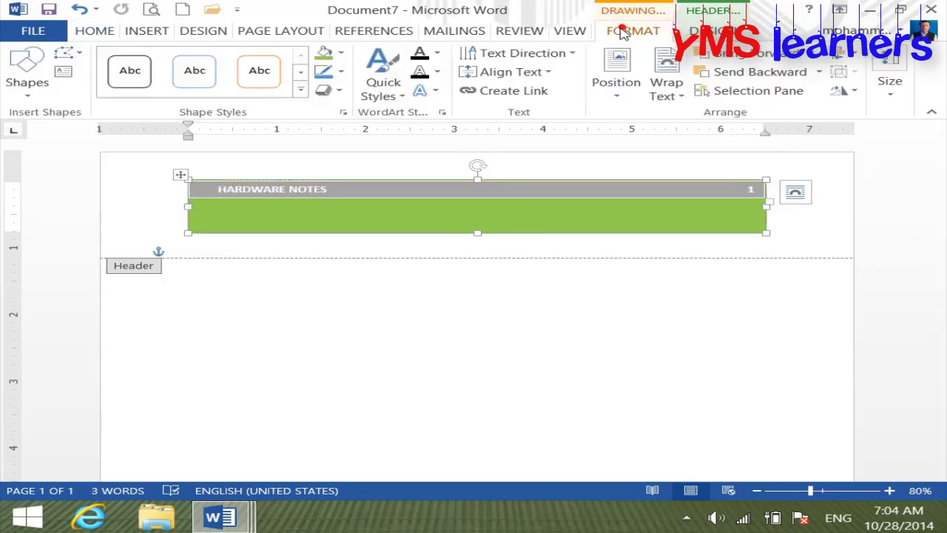
click(342, 55)
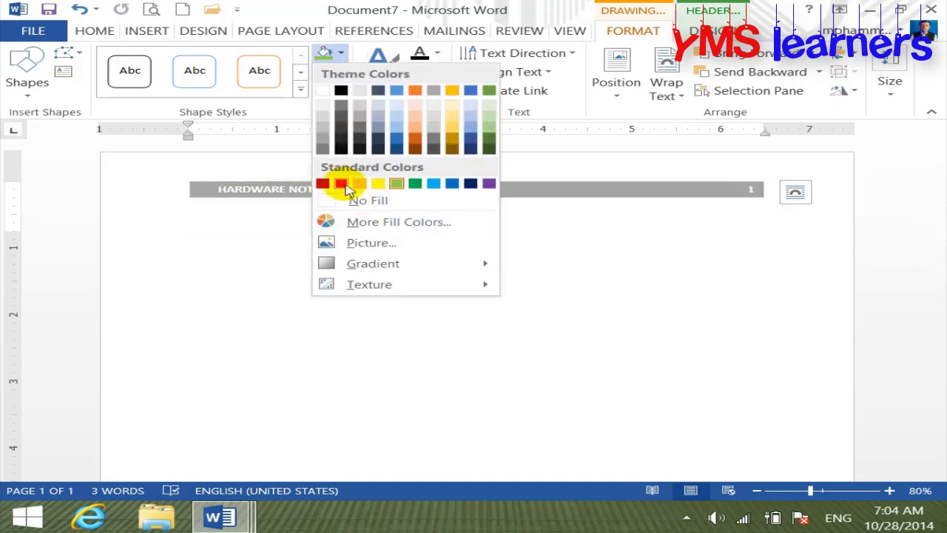
click(339, 183)
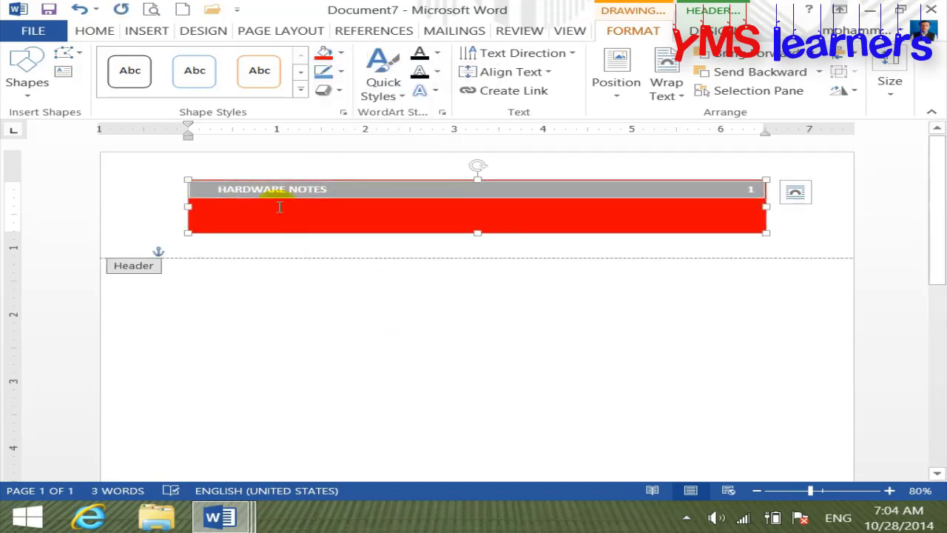
click(179, 173)
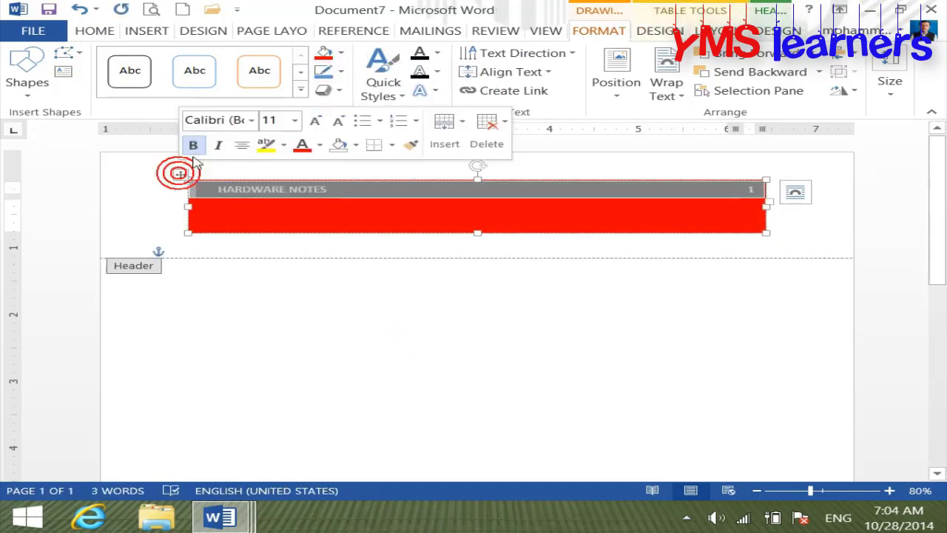
click(664, 33)
click(709, 33)
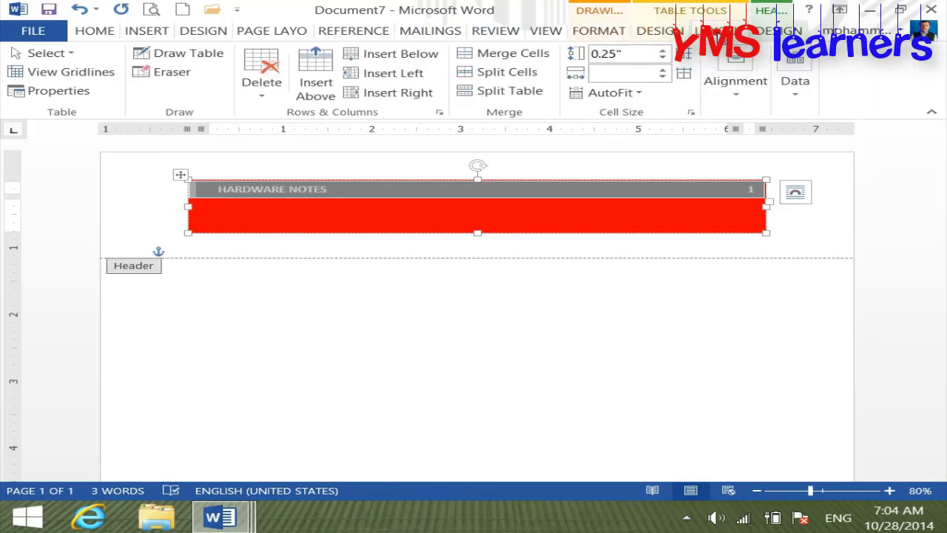
click(778, 31)
- Insert the Blank (Three Columns) header, then replace it with the saved MY HEADER from General
click(84, 56)
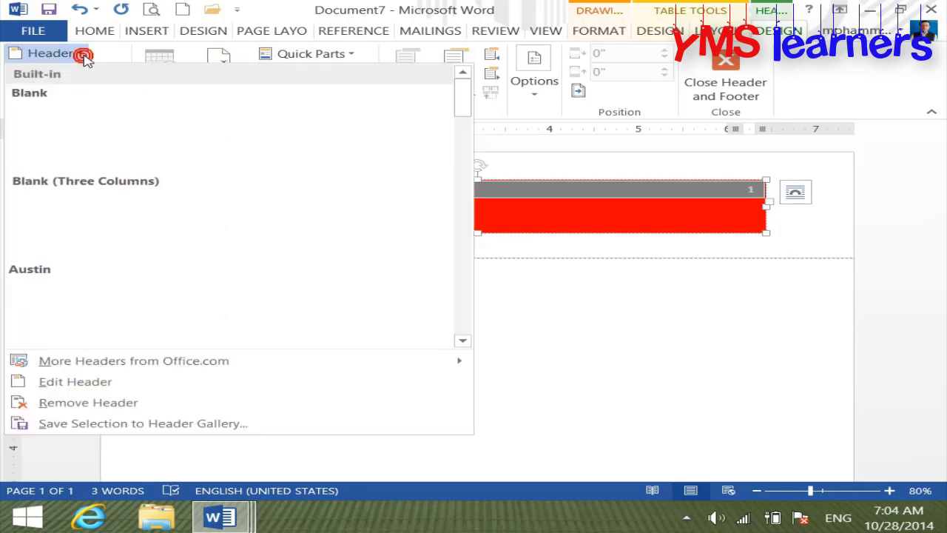
click(91, 213)
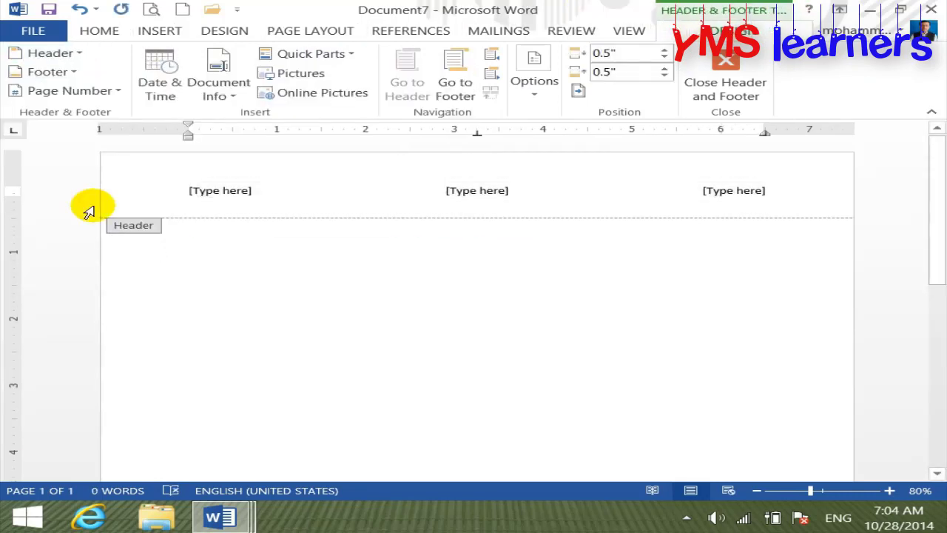
click(79, 54)
drag(461, 106, 462, 285)
drag(460, 302, 464, 331)
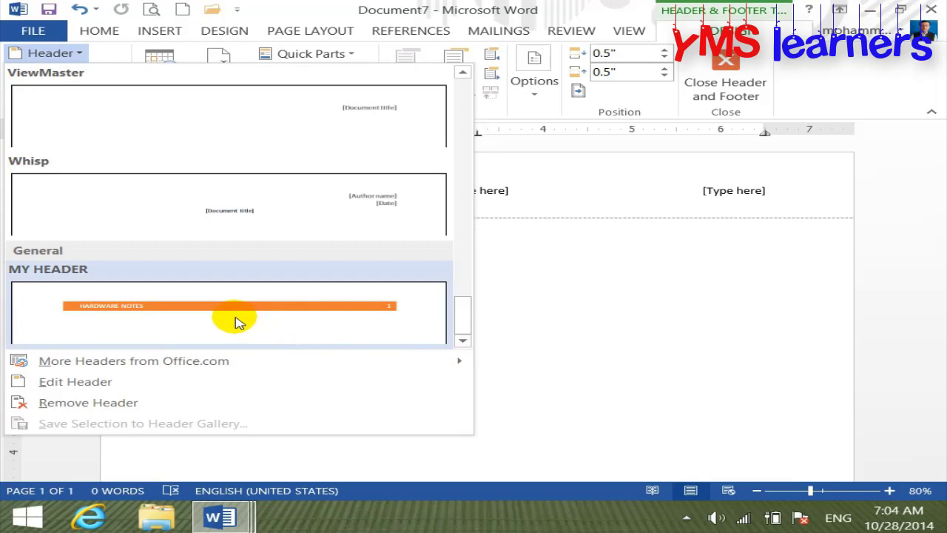
click(236, 323)
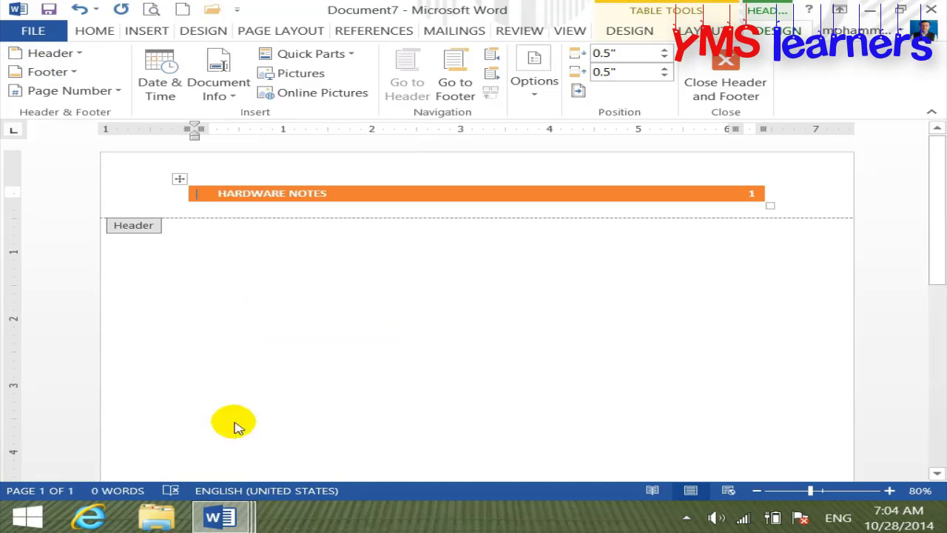
- Switch to the Document6 window and open its header for editing
click(230, 516)
click(204, 360)
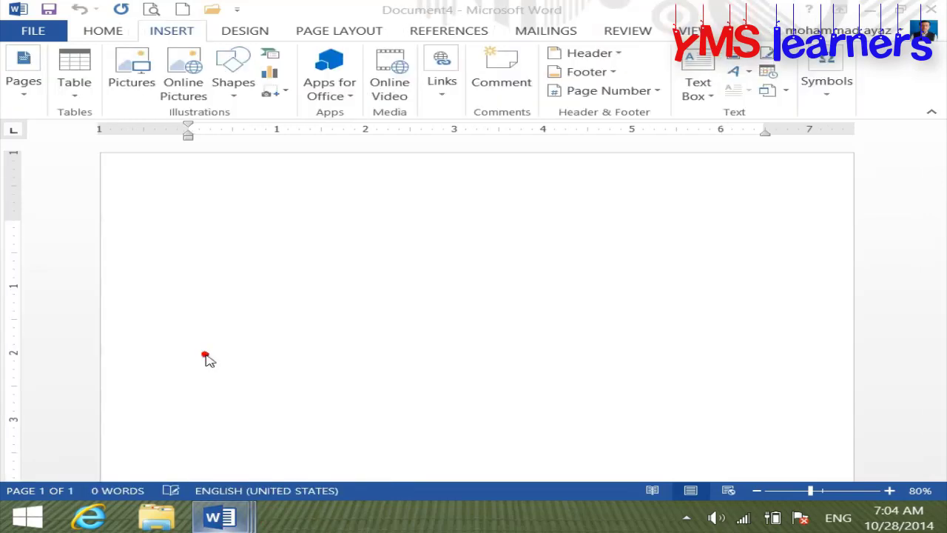
click(195, 334)
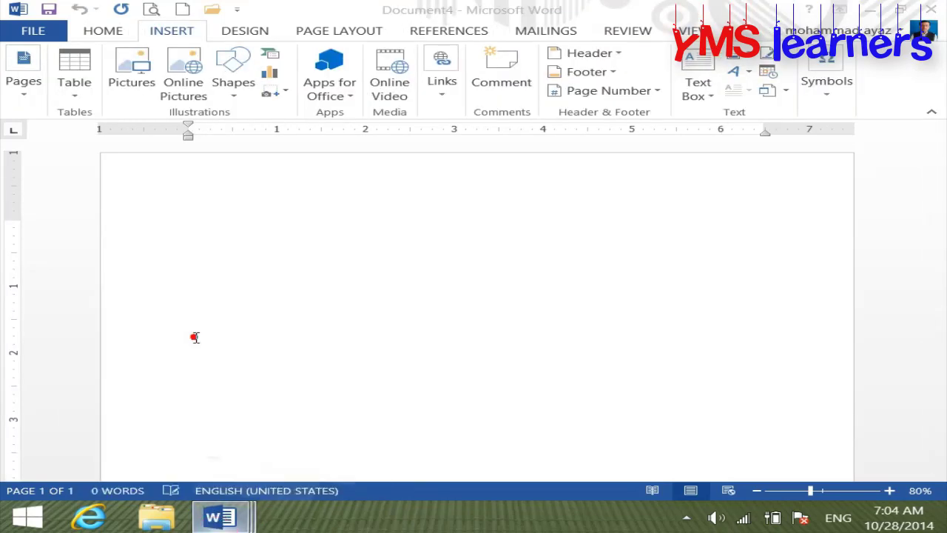
click(219, 511)
click(214, 413)
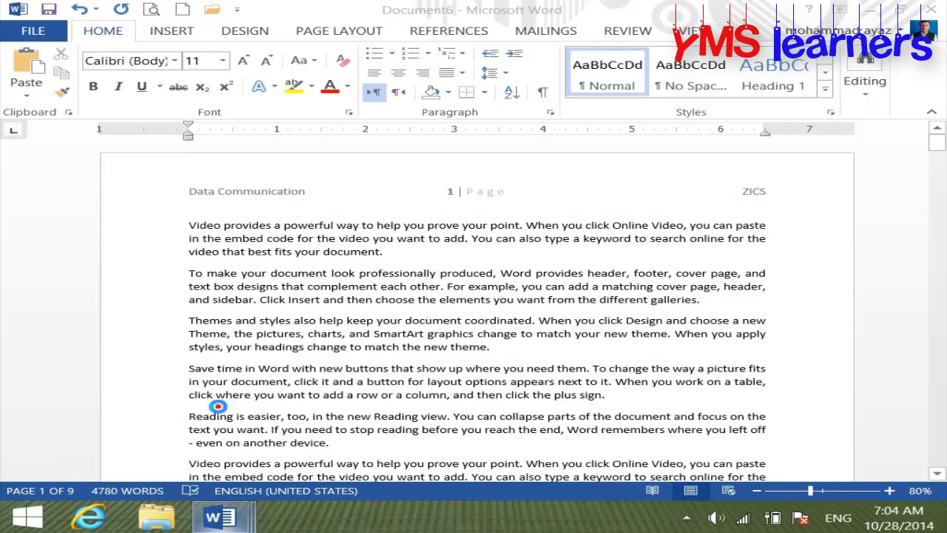
double_click(270, 192)
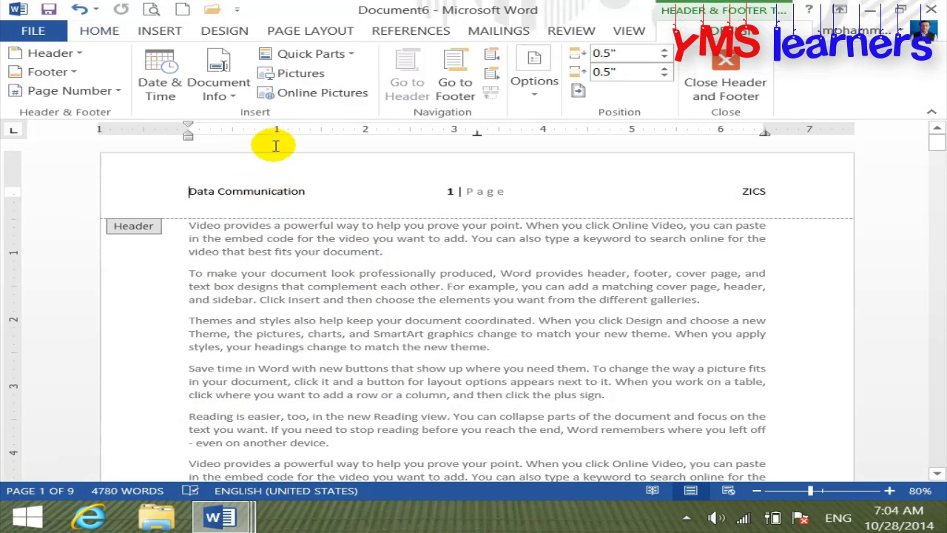
- Try the Banded, Austin and Blank (Three Columns) header designs, then list the footer designs
click(74, 53)
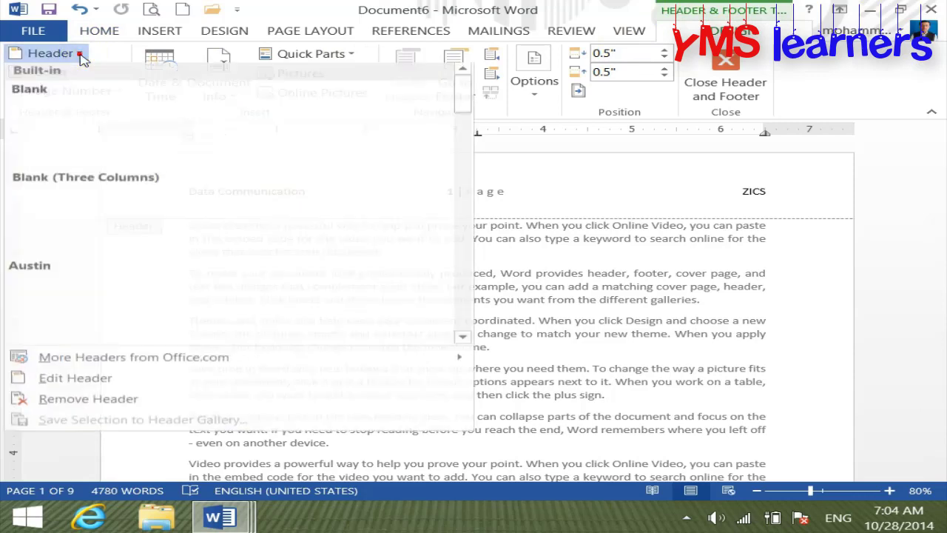
scroll(461, 101, down, 2)
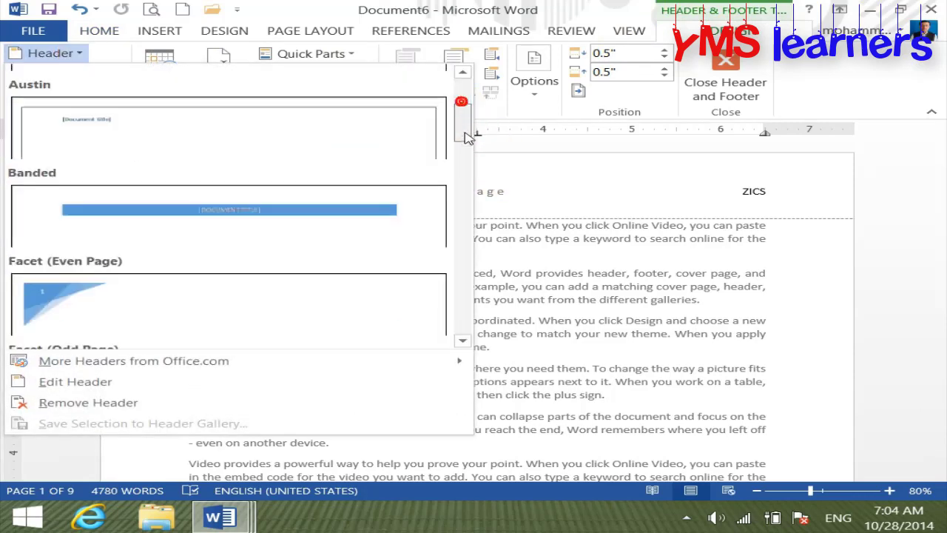
scroll(469, 133, down, 1)
click(277, 148)
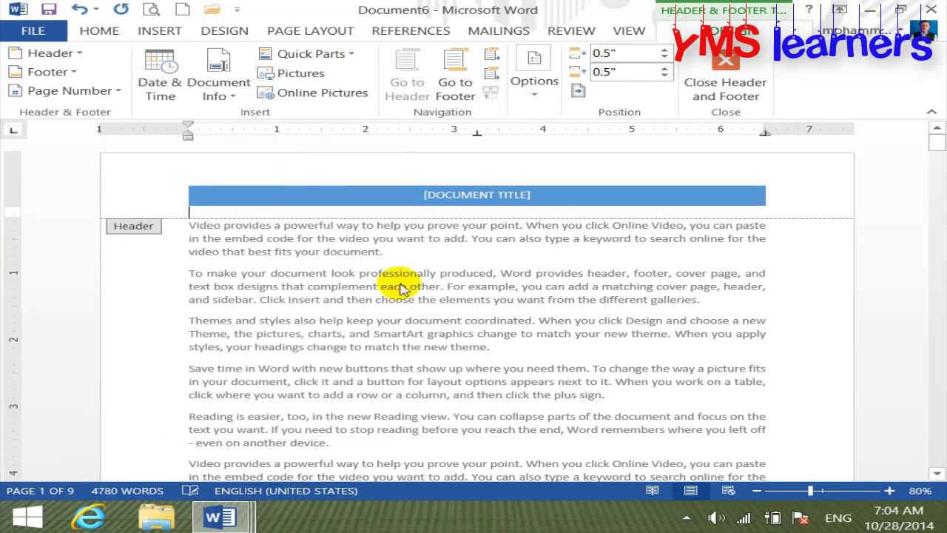
click(74, 54)
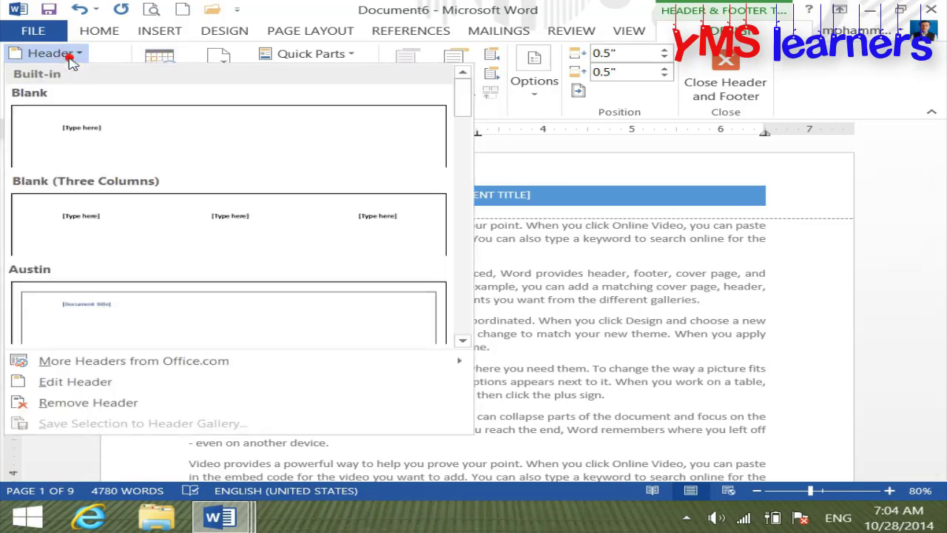
click(126, 317)
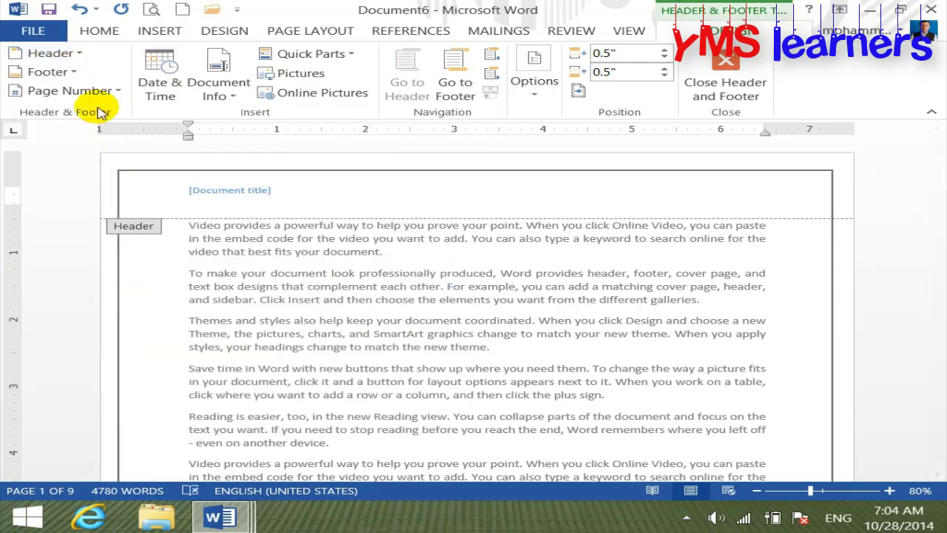
click(77, 57)
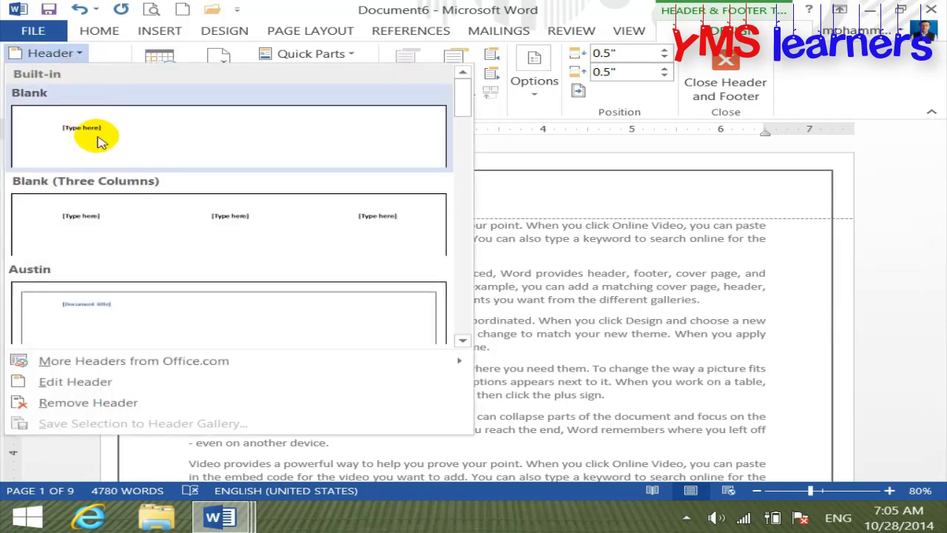
click(134, 216)
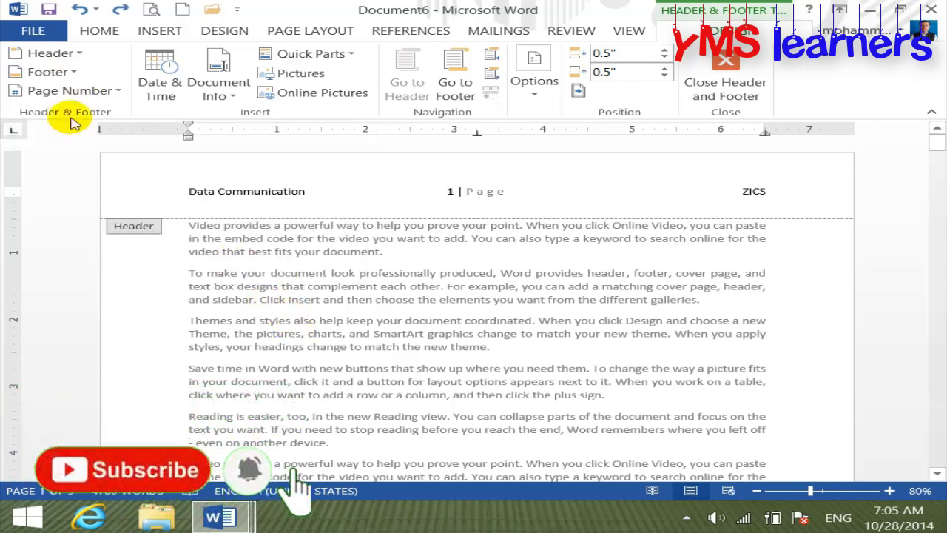
click(48, 72)
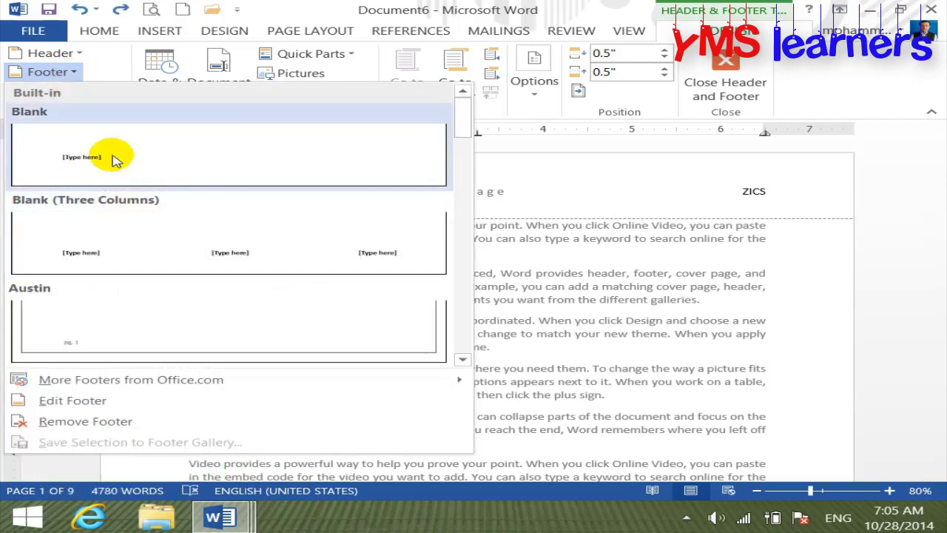
- Insert the Filigree footer with a left-aligned 'PREPARED BY:' line followed by the author's name
click(114, 160)
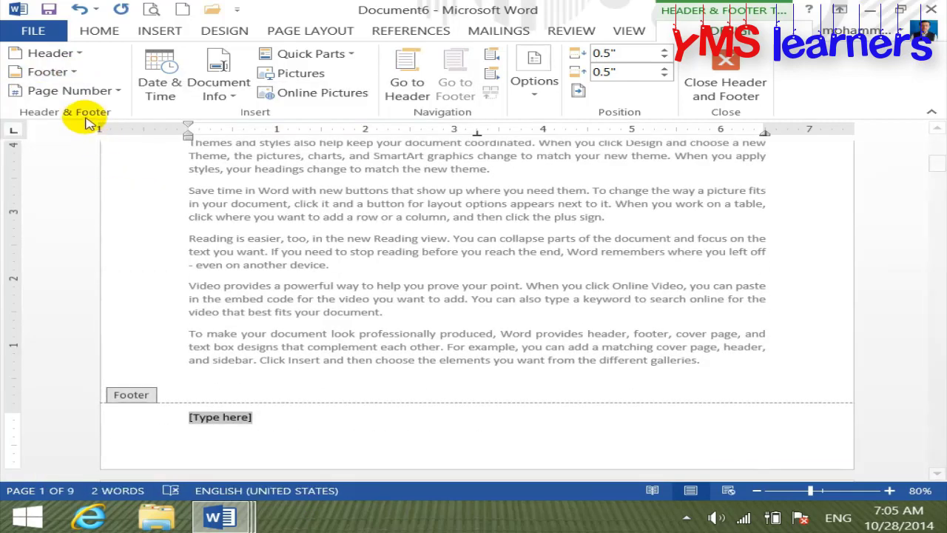
click(71, 72)
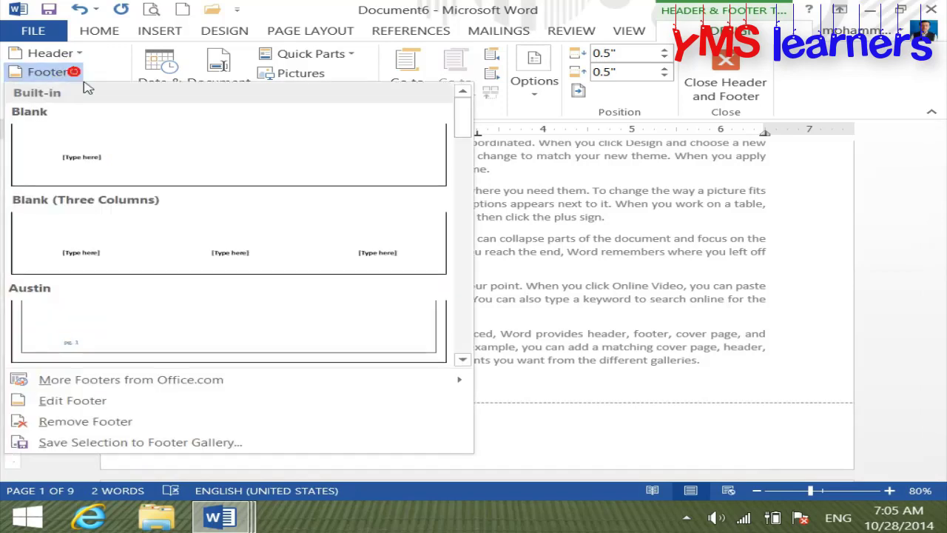
click(464, 361)
click(463, 361)
click(463, 360)
click(463, 360)
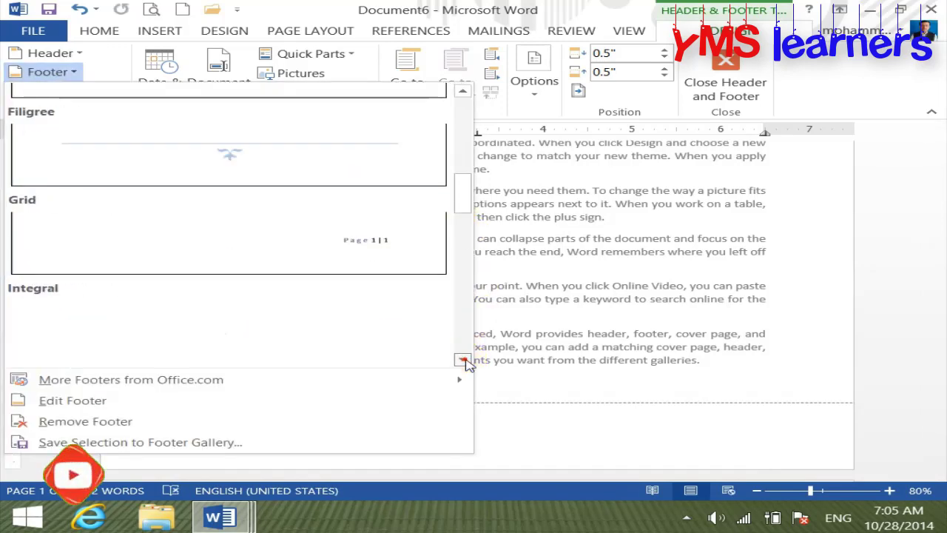
click(321, 164)
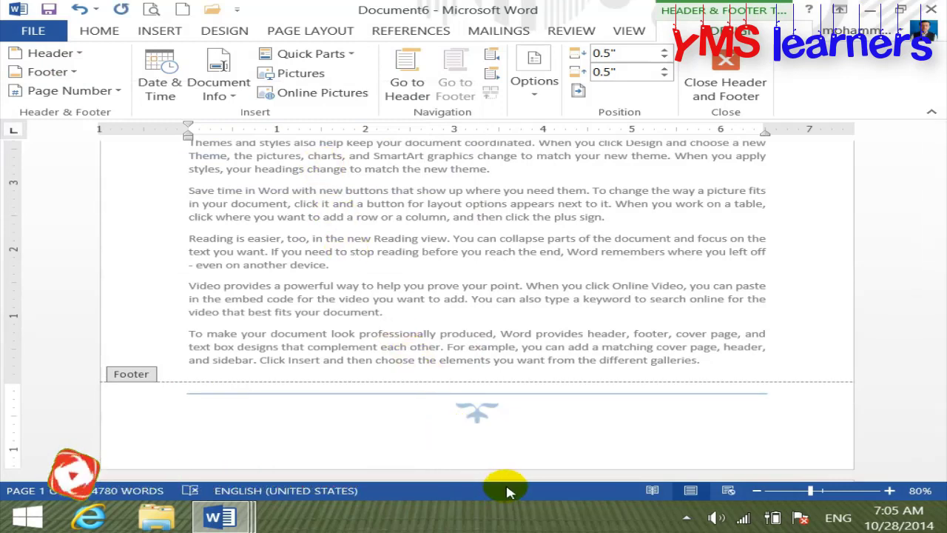
text(pR)
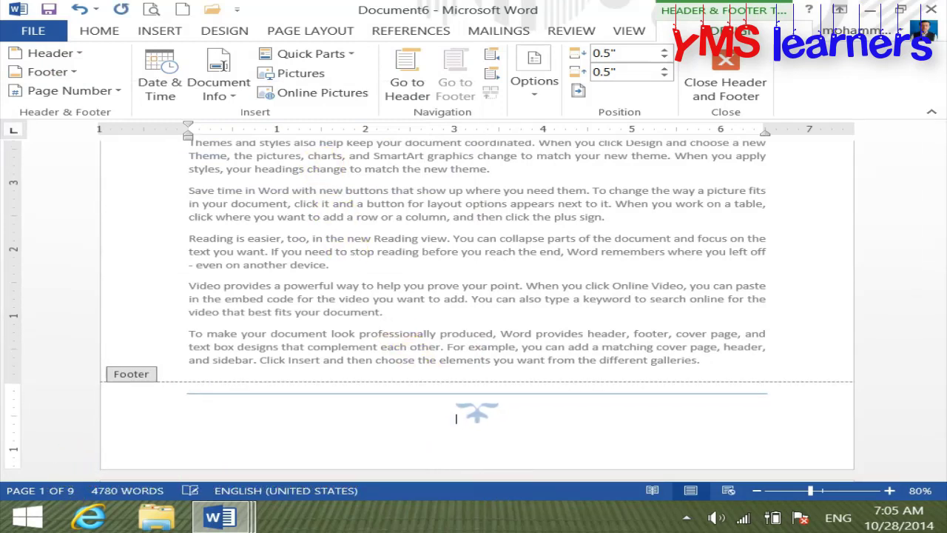
text(er)
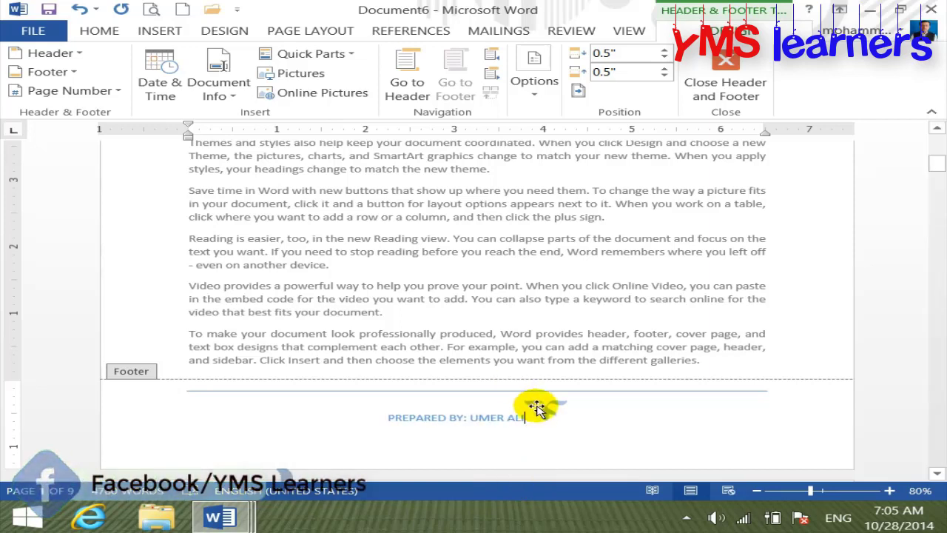
key(ctrl+l)
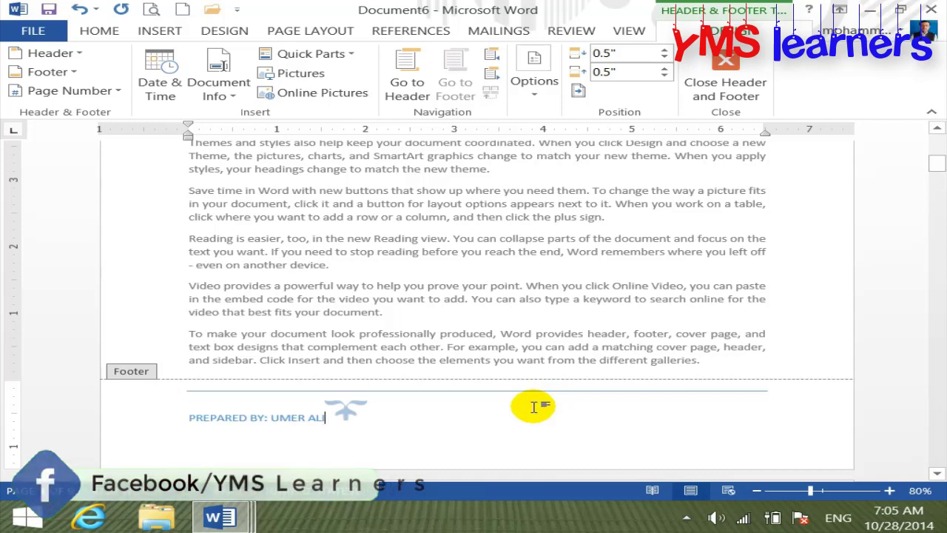
- Close header editing, check the print preview, then reopen the page-1 header for editing
click(724, 85)
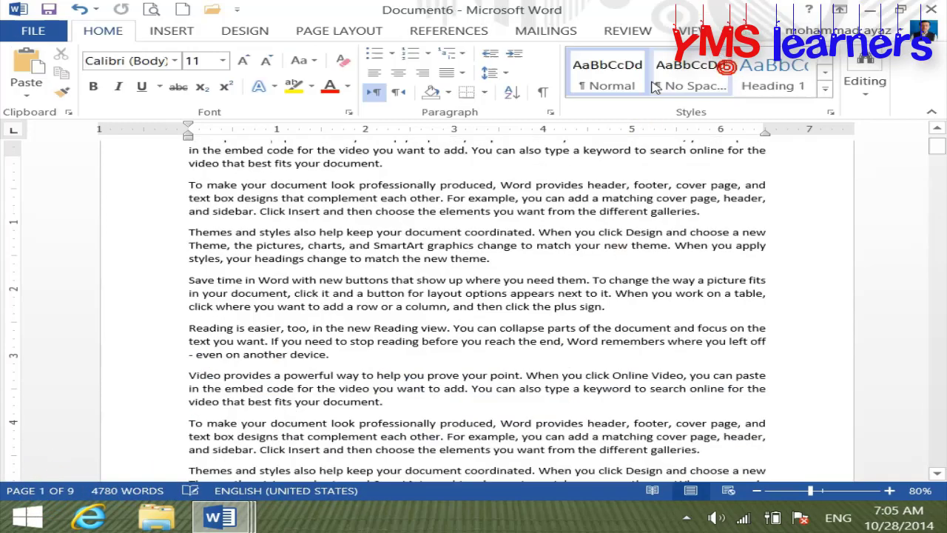
click(152, 9)
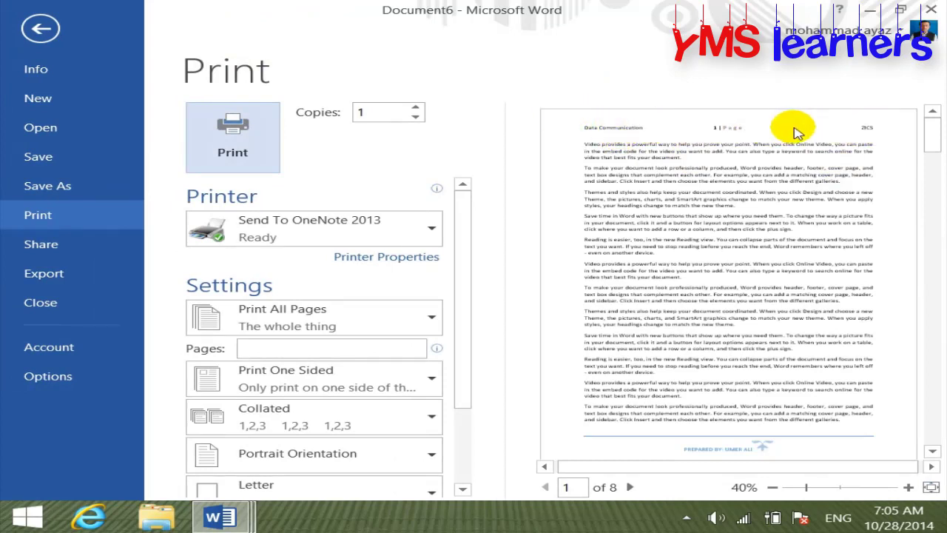
click(40, 28)
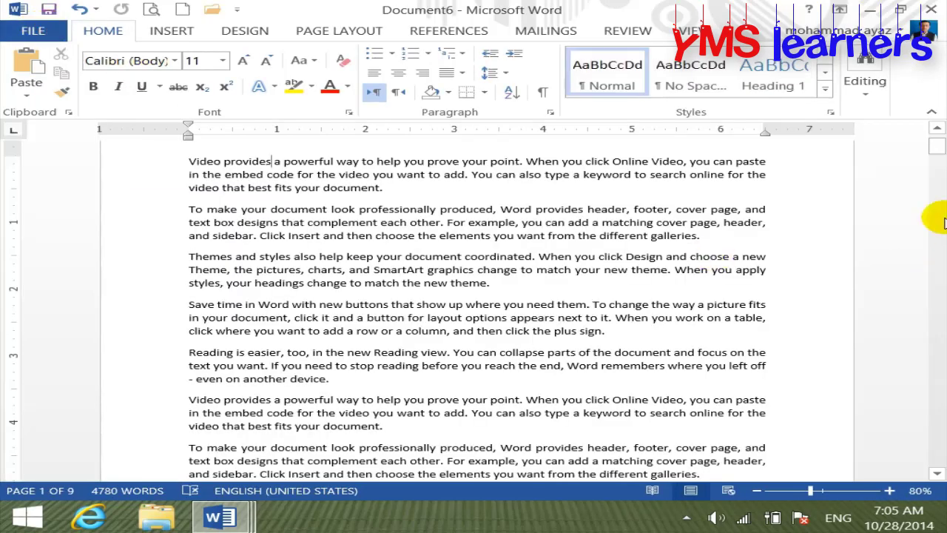
drag(938, 145, 938, 138)
double_click(426, 190)
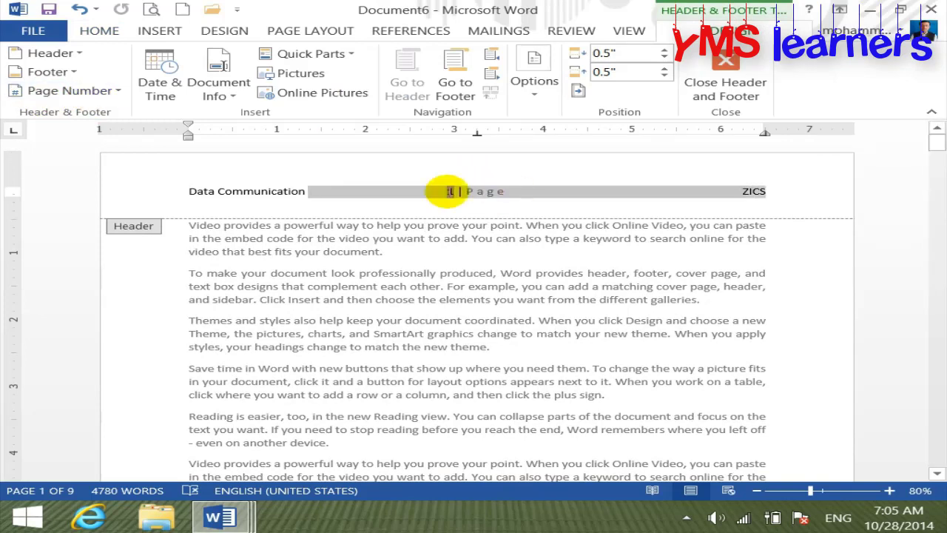
- Replace the header's 1 | Page text with a bold 'Page 1 of 9' page number
drag(449, 191, 466, 192)
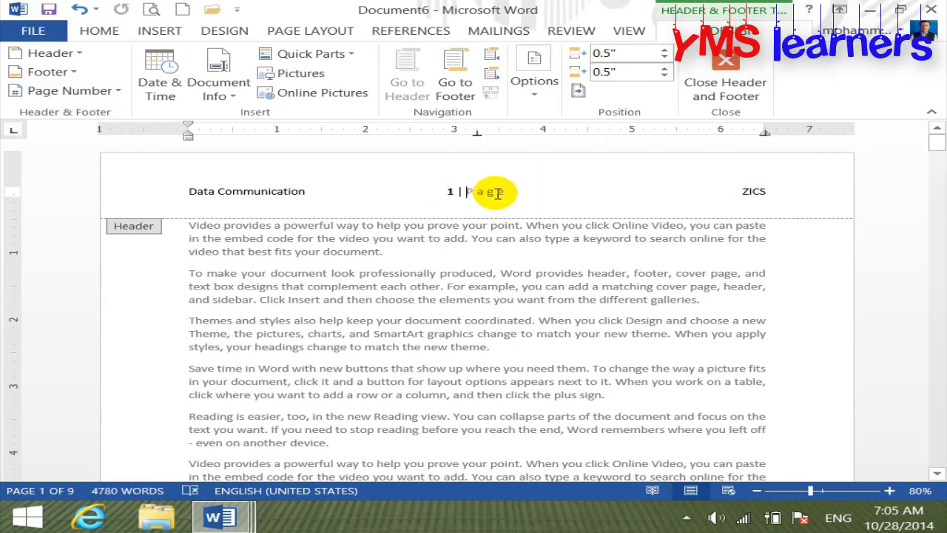
click(71, 90)
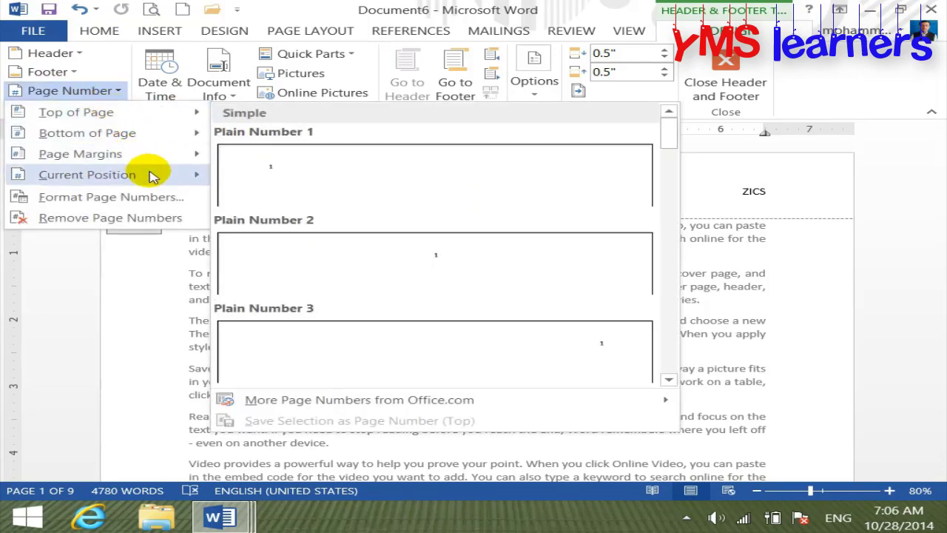
mouse_move(87, 175)
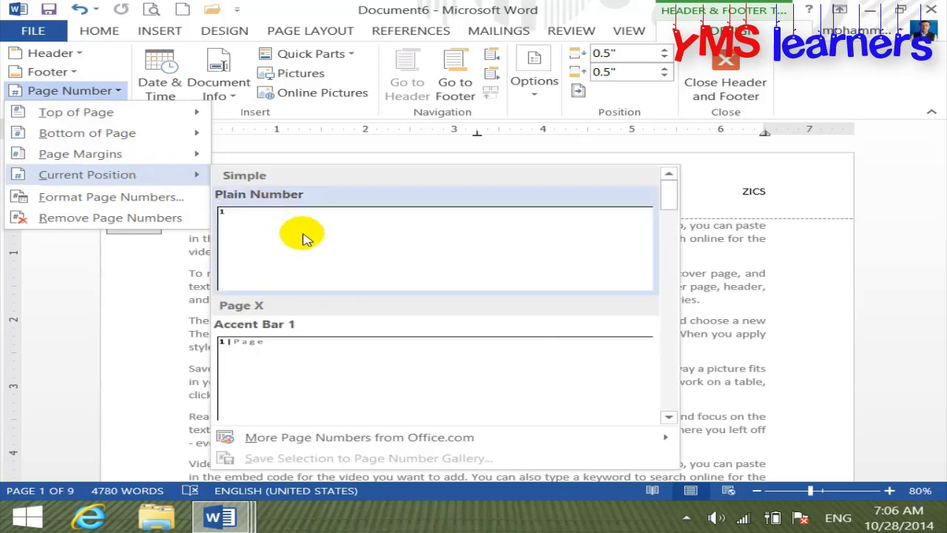
click(302, 235)
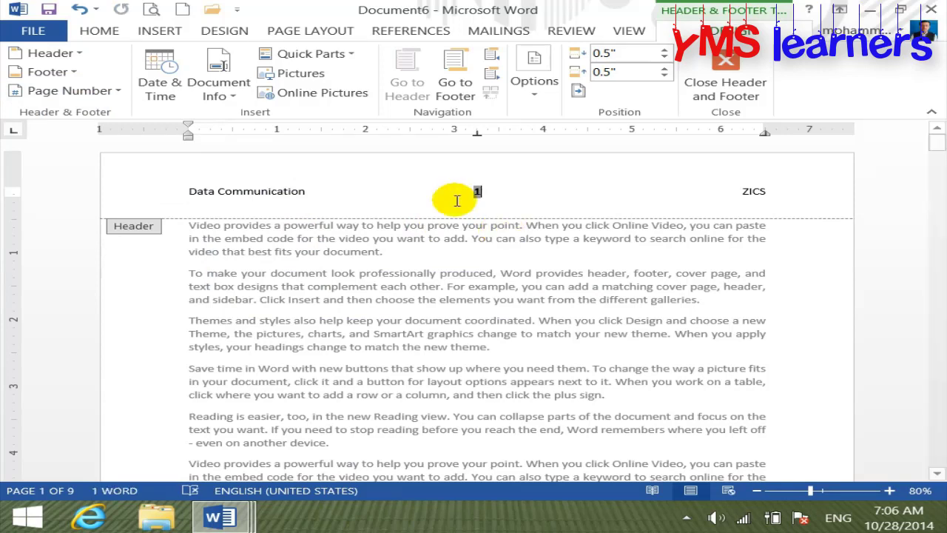
click(70, 90)
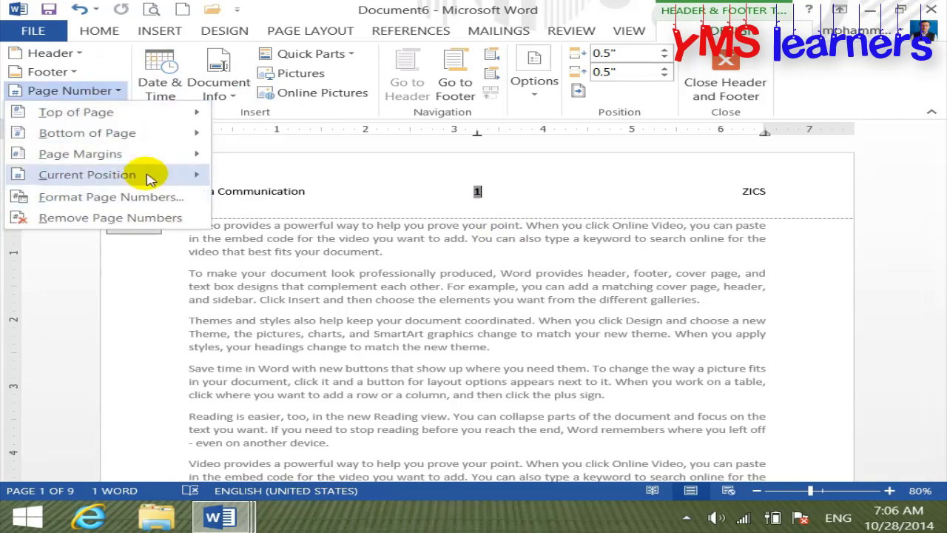
mouse_move(671, 196)
mouse_down()
mouse_move(681, 281)
mouse_move(670, 262)
mouse_up()
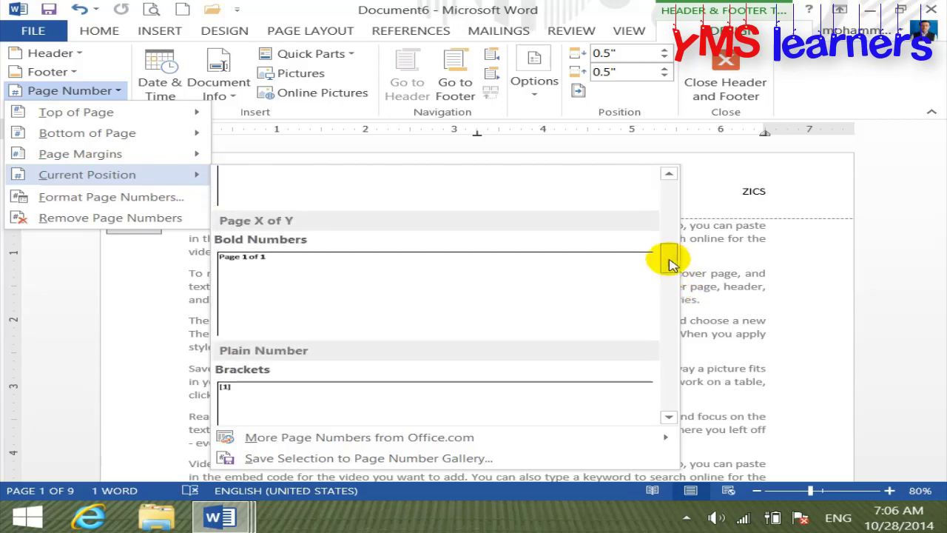
click(409, 283)
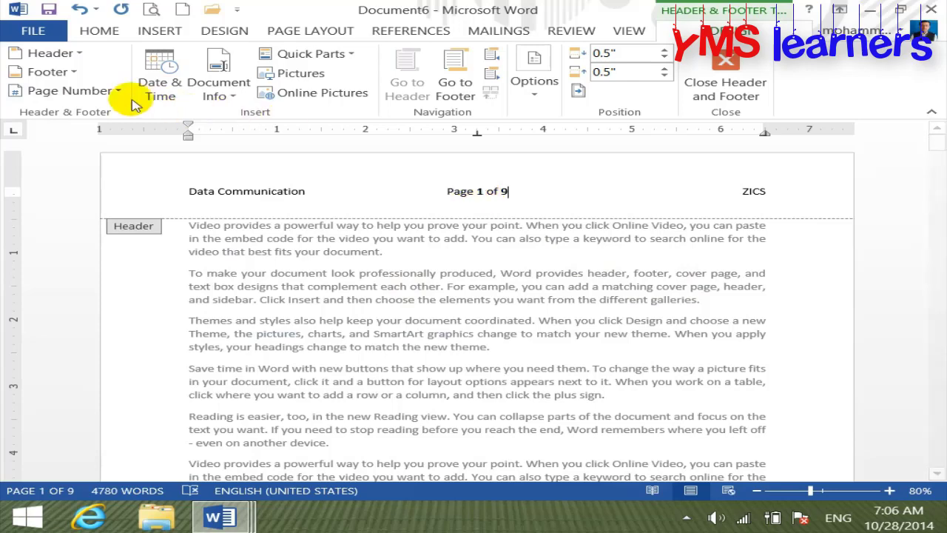
- Try and delete the Mosaic page number shape, then create a new blank document
click(89, 90)
mouse_move(88, 174)
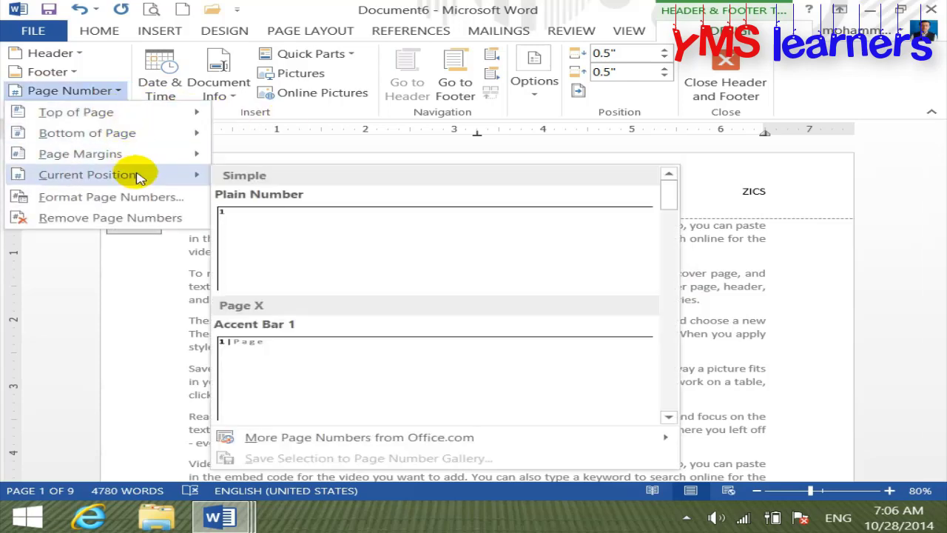
drag(671, 199, 672, 391)
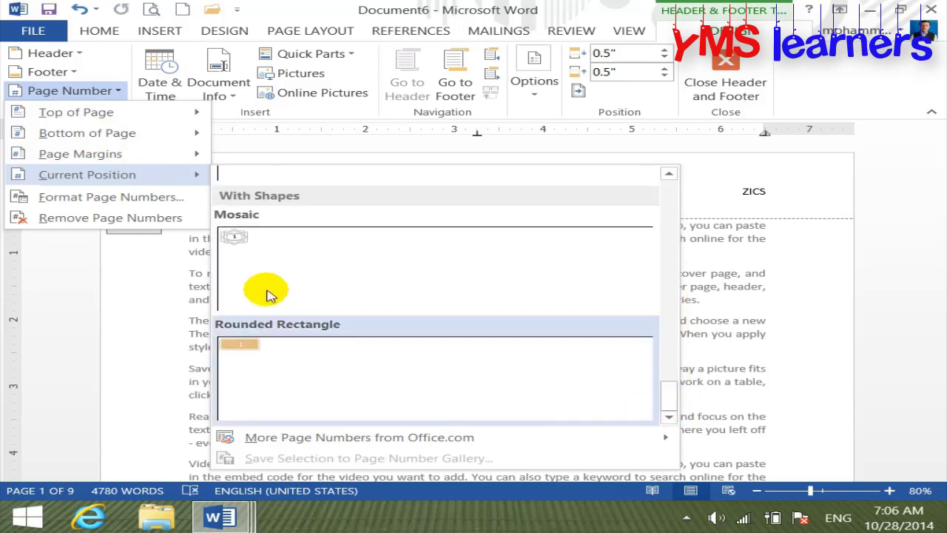
click(239, 237)
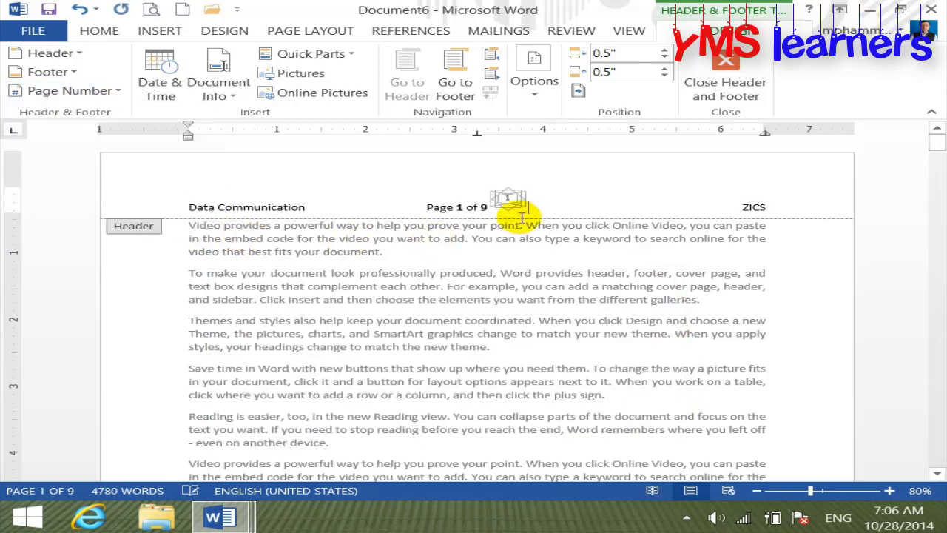
click(521, 201)
click(452, 207)
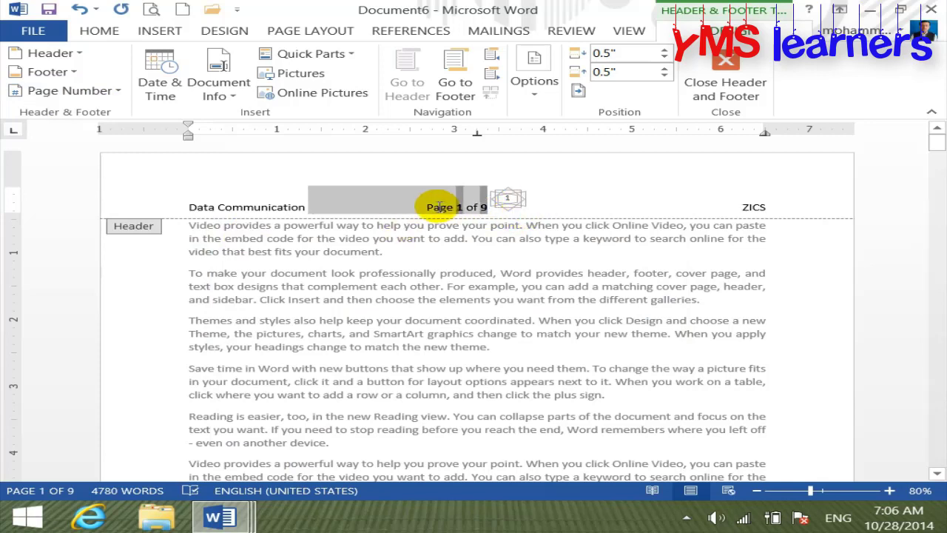
key(Delete)
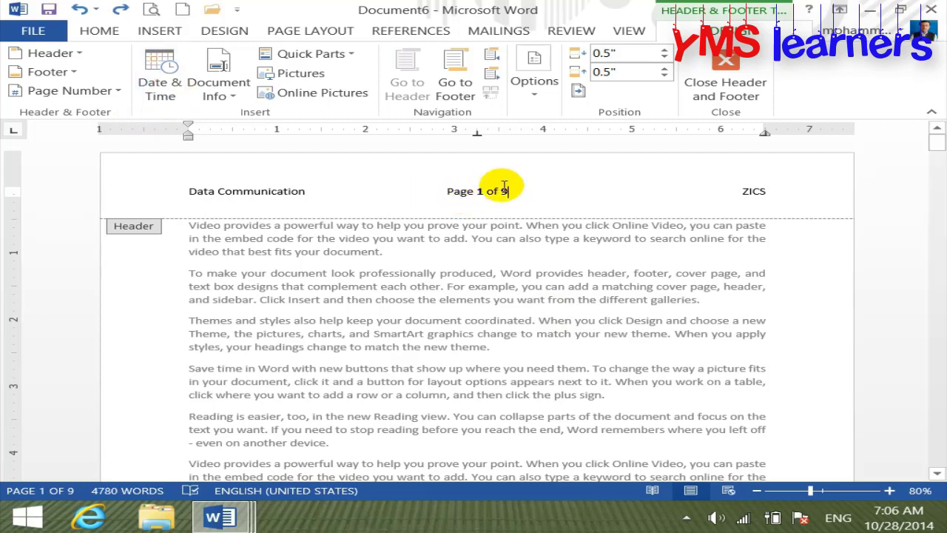
mouse_move(514, 190)
mouse_down()
mouse_move(776, 186)
mouse_move(189, 196)
mouse_up()
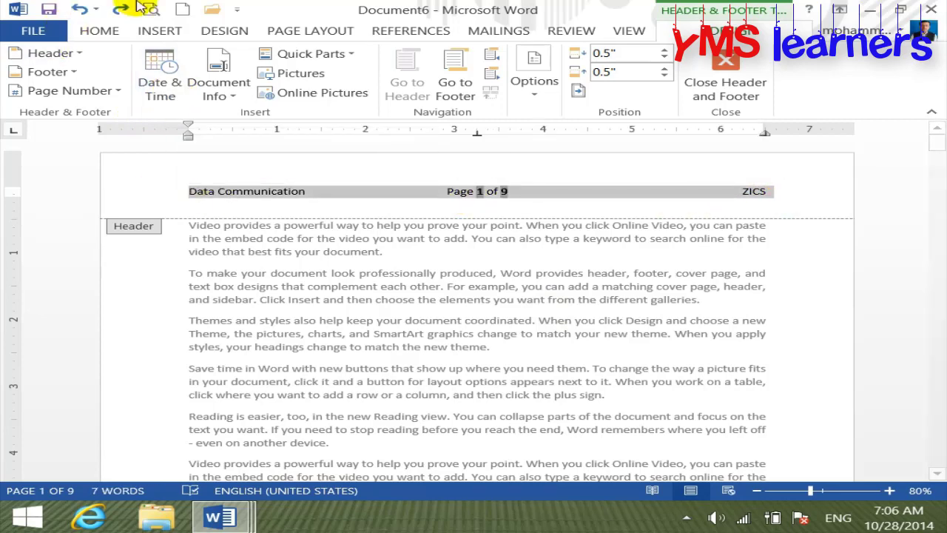
click(182, 9)
- Add a Blank header to Document9, insert today's date 10/28/2014 as a test, then undo it
click(158, 33)
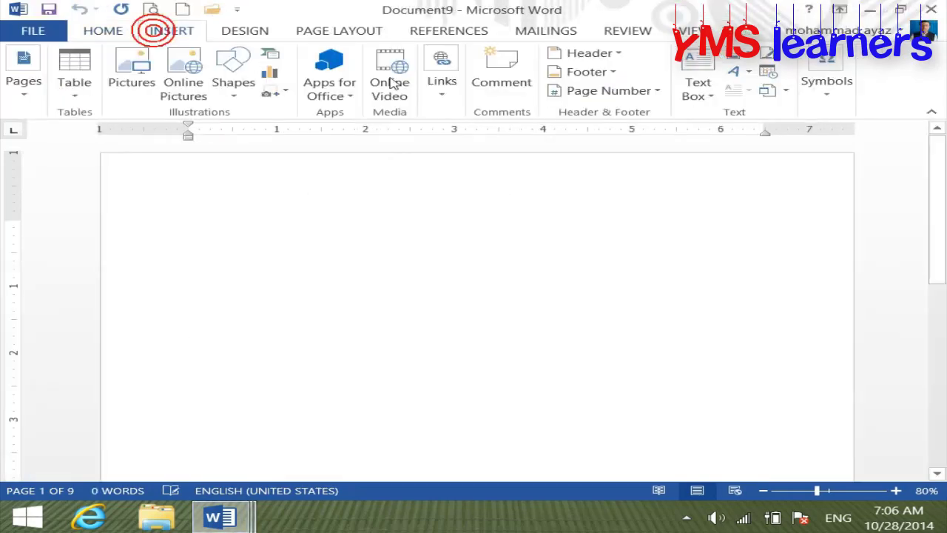
click(614, 53)
click(579, 132)
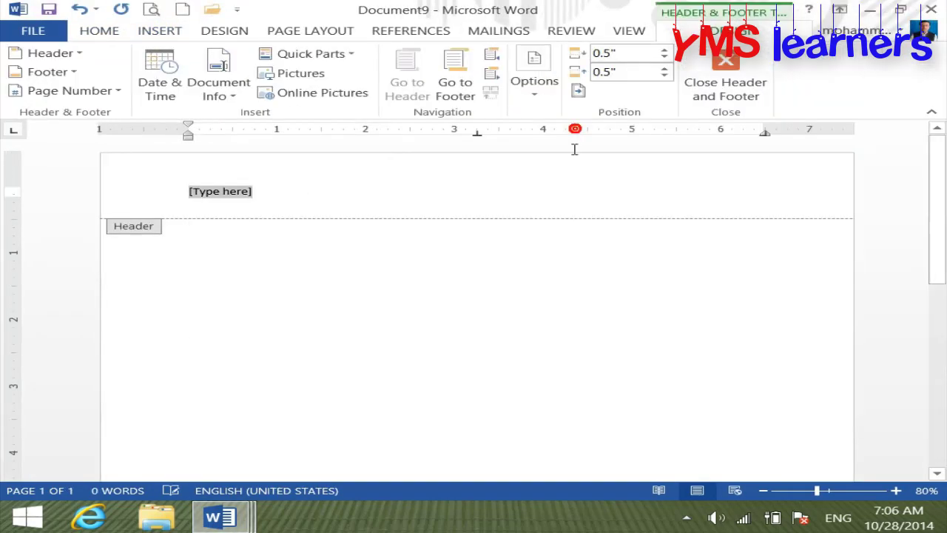
click(170, 68)
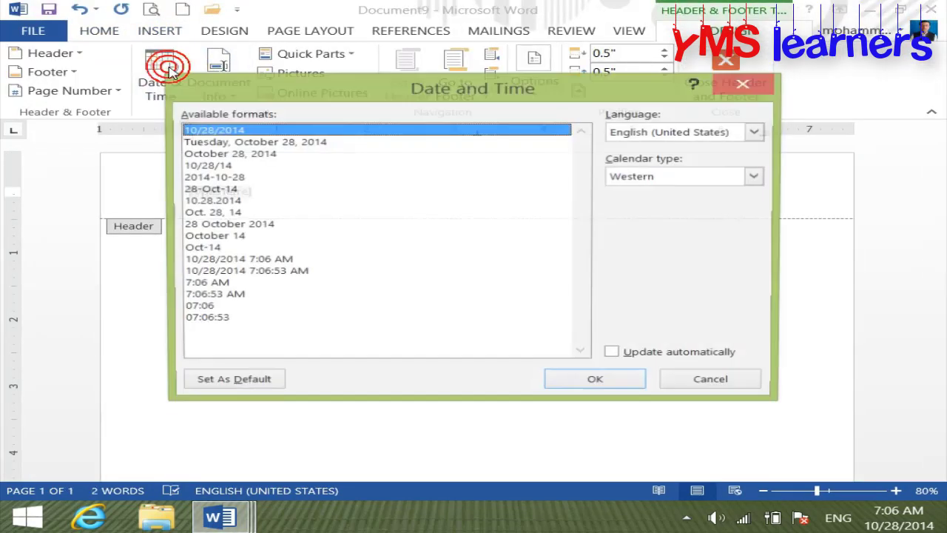
click(598, 382)
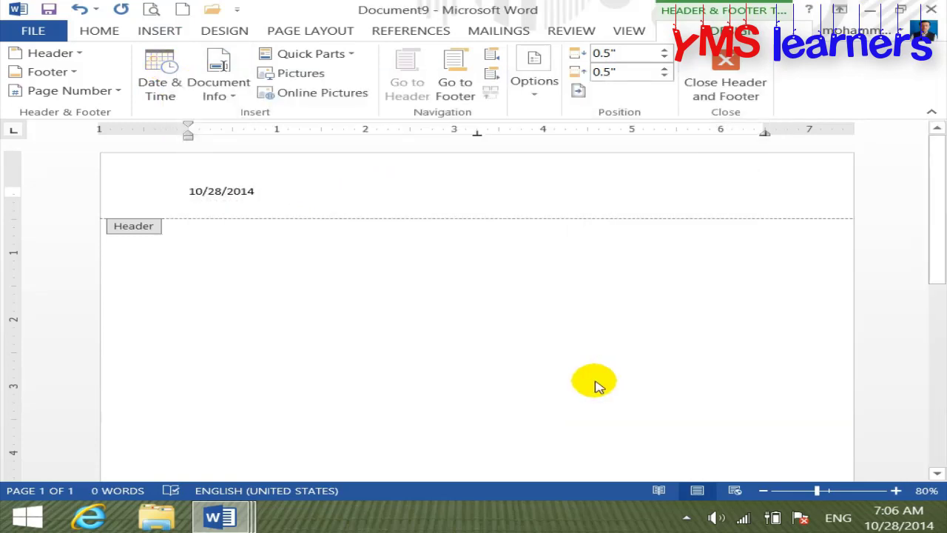
key(ctrl+z)
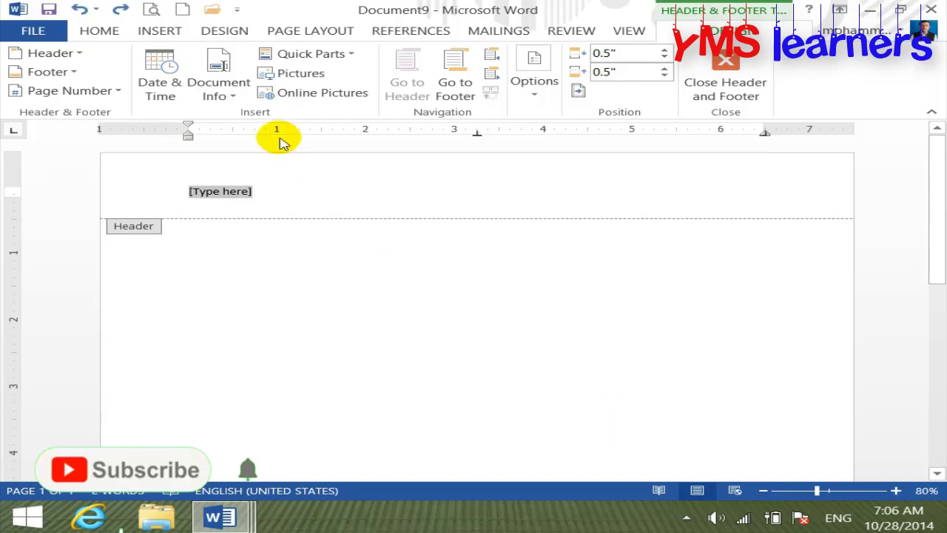
- Test the Author and file-name Document Info fields in the header, undoing each, then bring up Save As
click(239, 95)
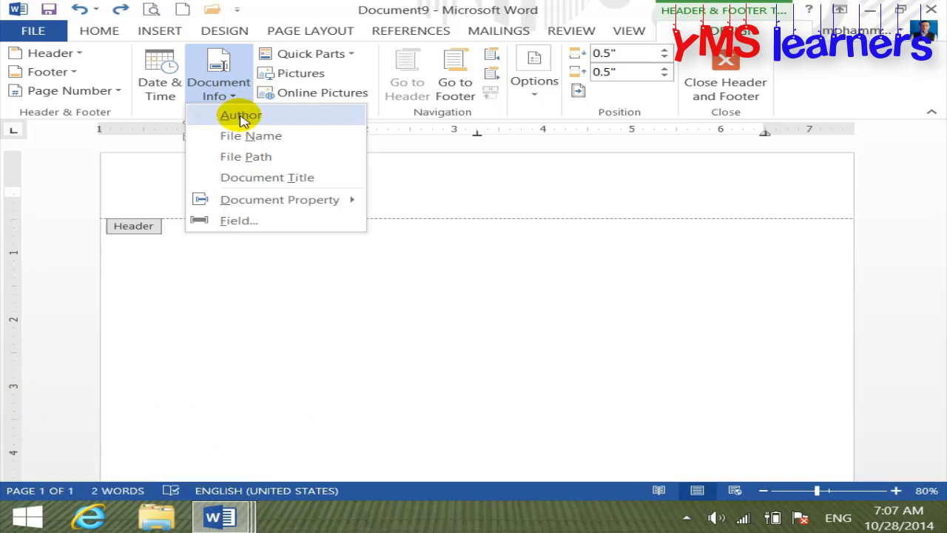
click(242, 117)
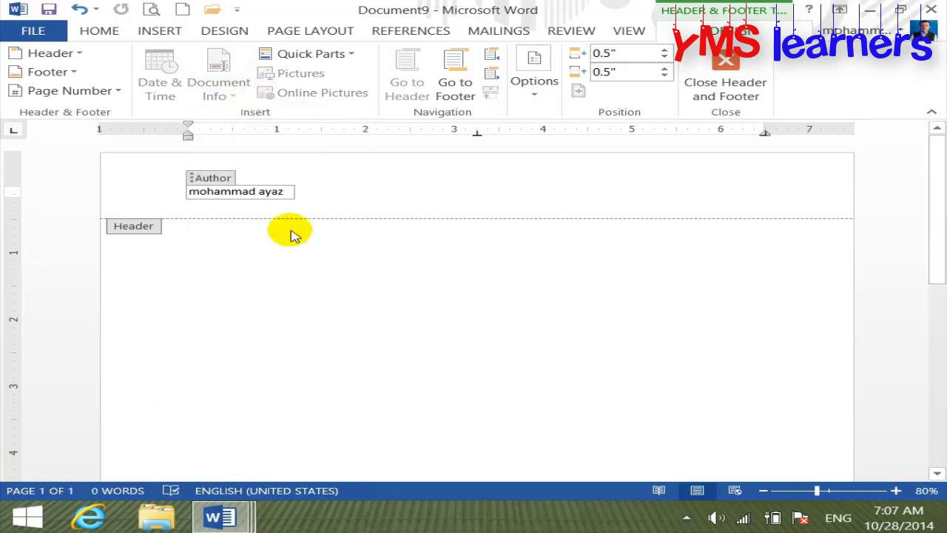
key(ctrl+z)
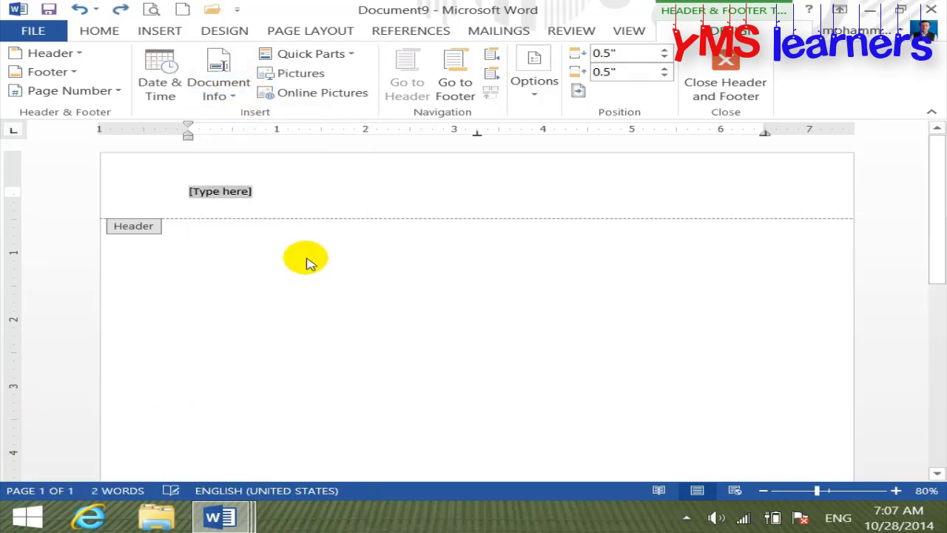
click(229, 95)
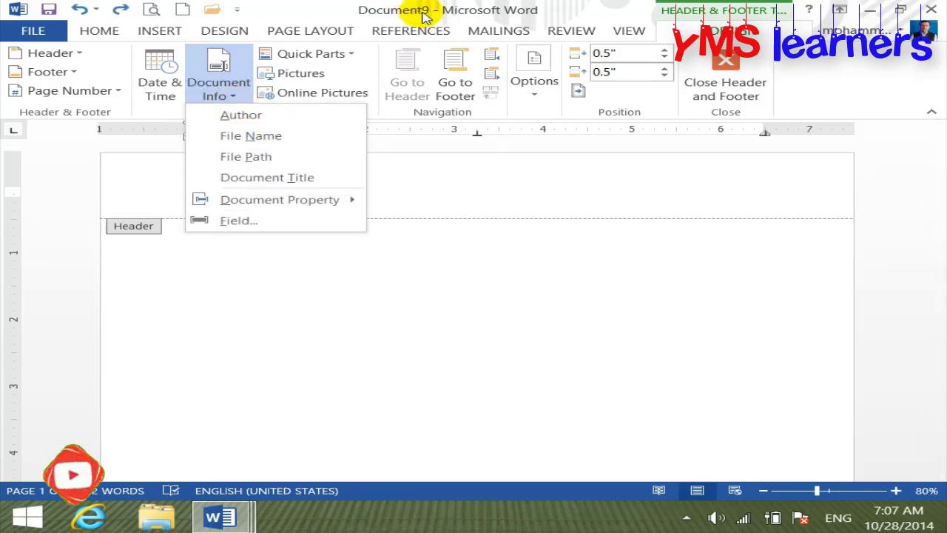
click(274, 137)
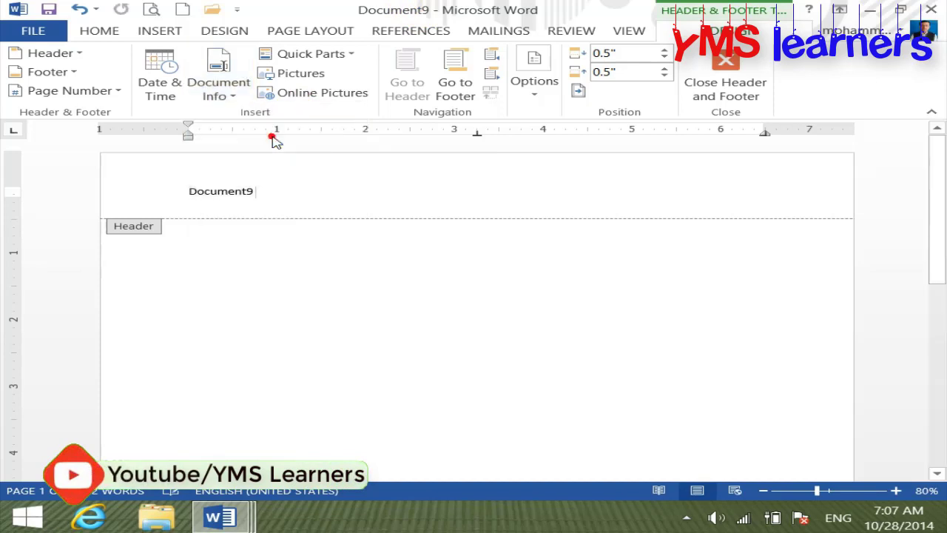
key(ctrl+z)
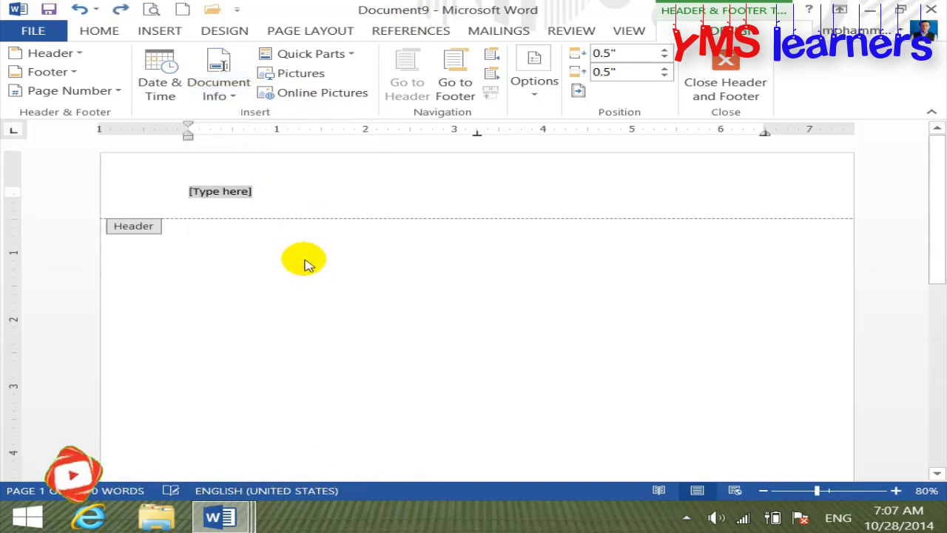
key(ctrl+s)
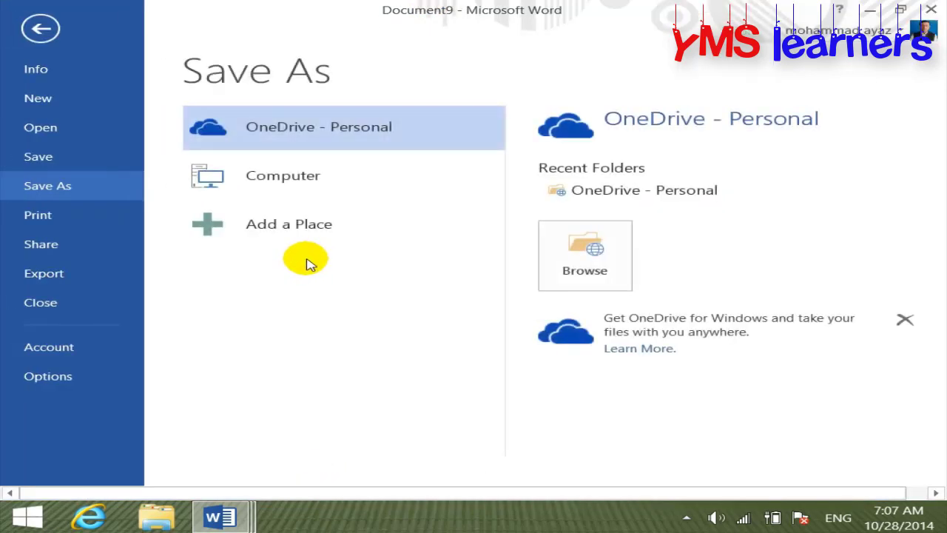
- Save the document as a .docx in the Documents folder, entering a personal name as the file name
click(318, 178)
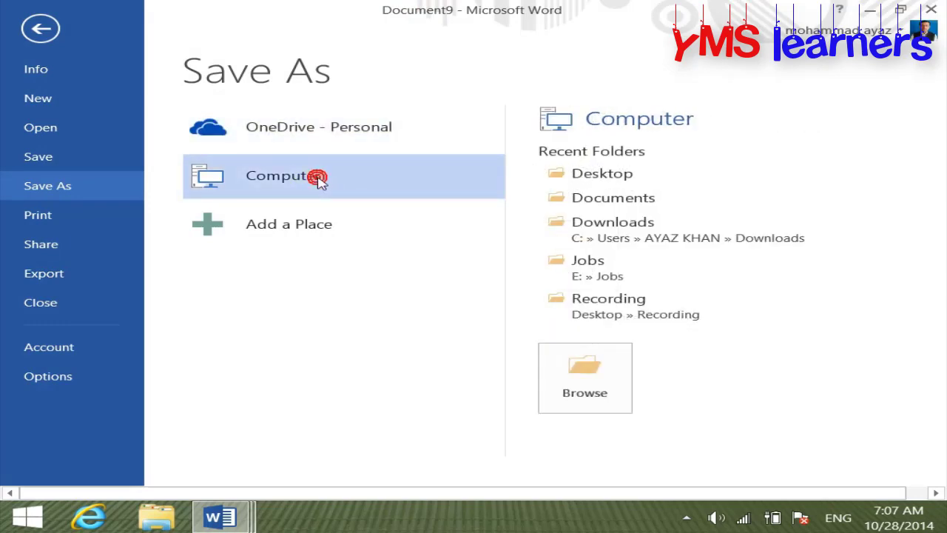
click(598, 366)
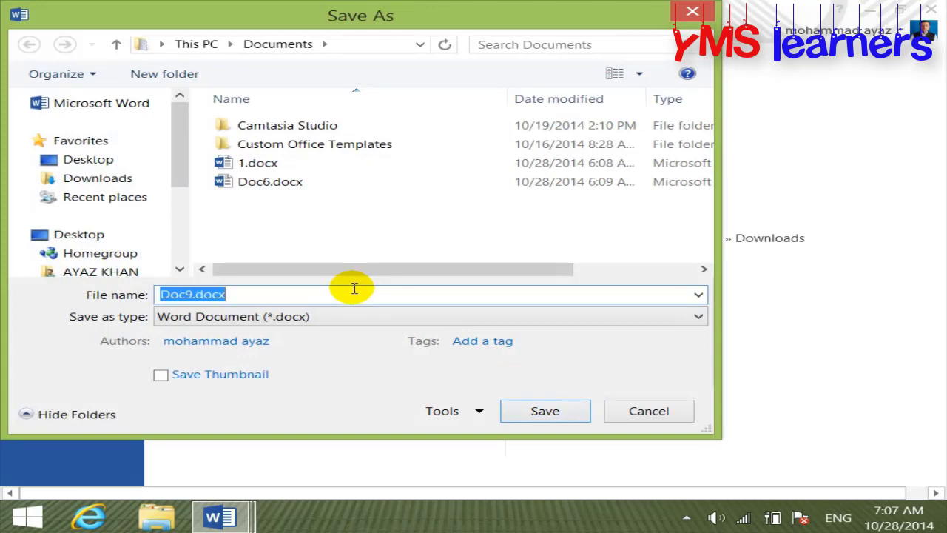
text(I)
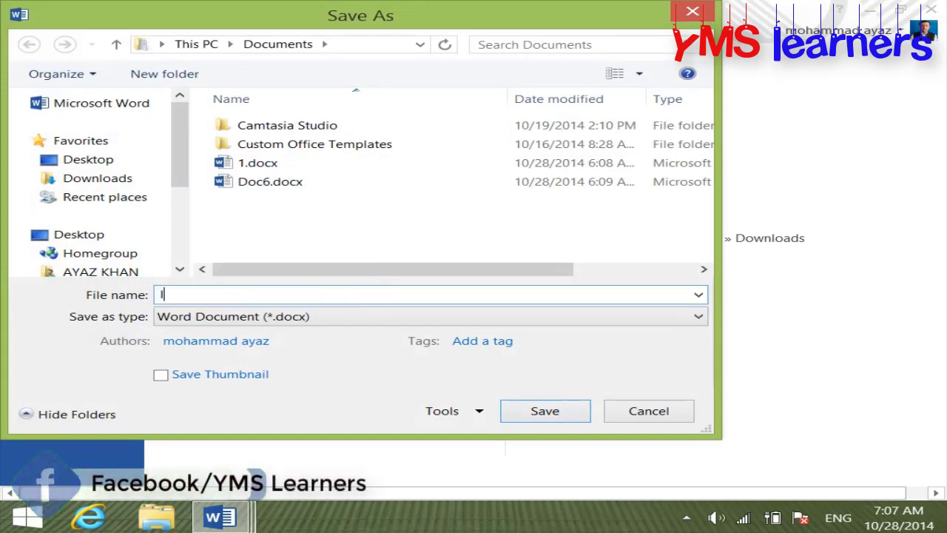
text(MAD ALI)
key(BackSpace)
key(BackSpace)
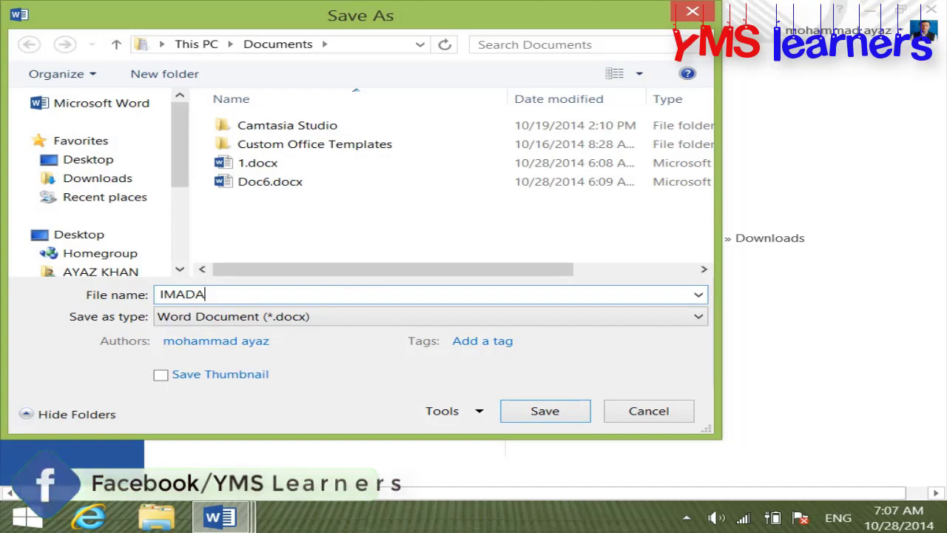
key(BackSpace)
text(ALI)
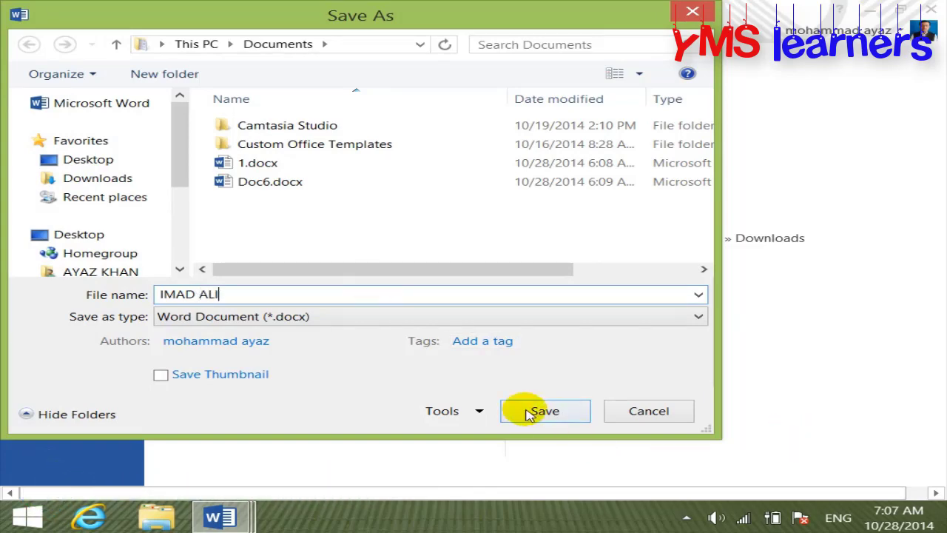
click(530, 412)
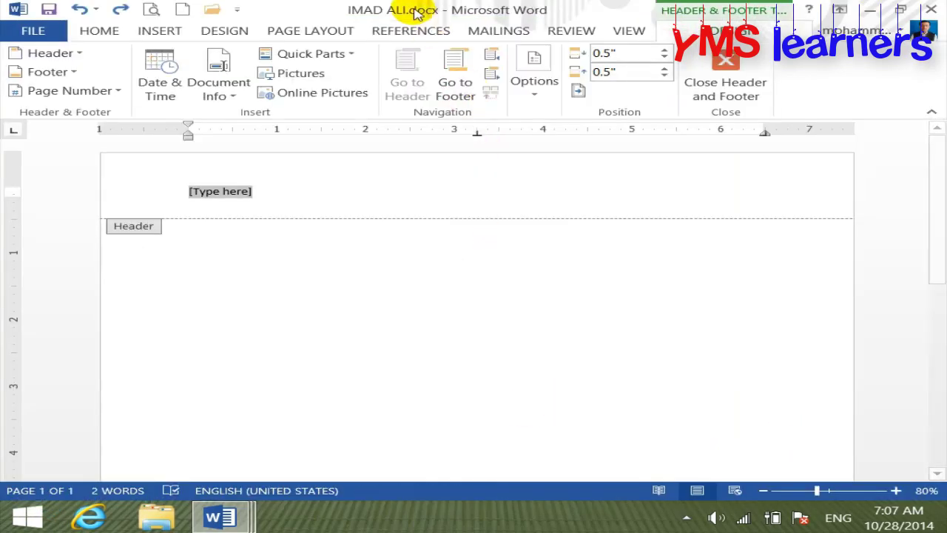
click(227, 96)
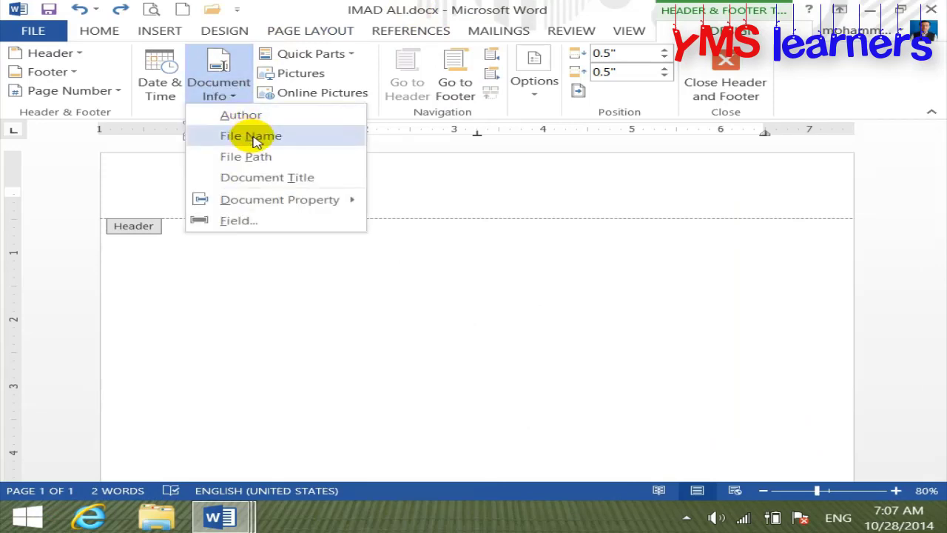
click(255, 137)
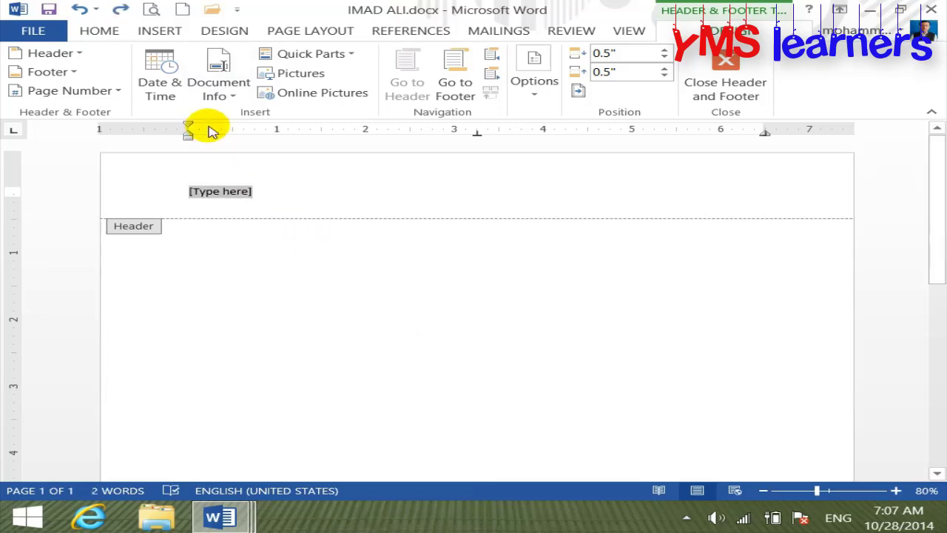
click(164, 87)
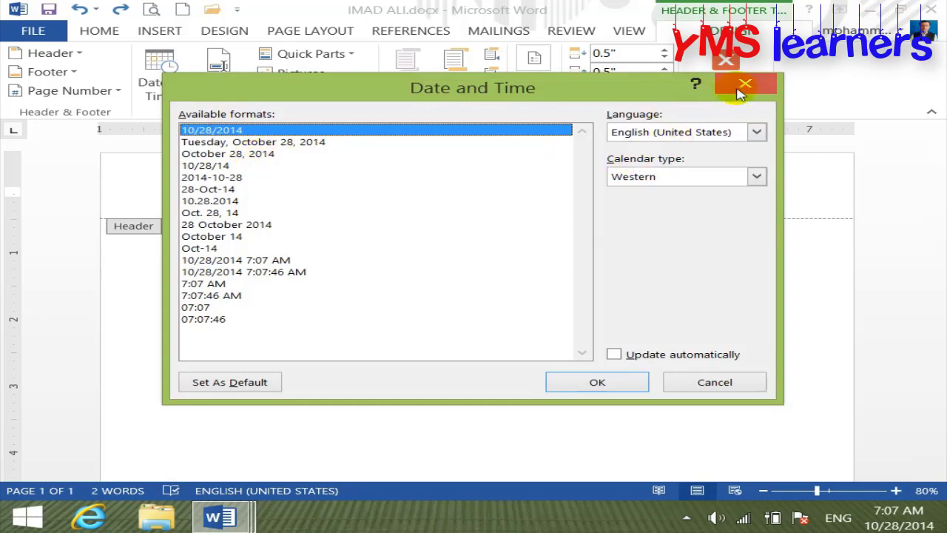
click(745, 83)
click(225, 95)
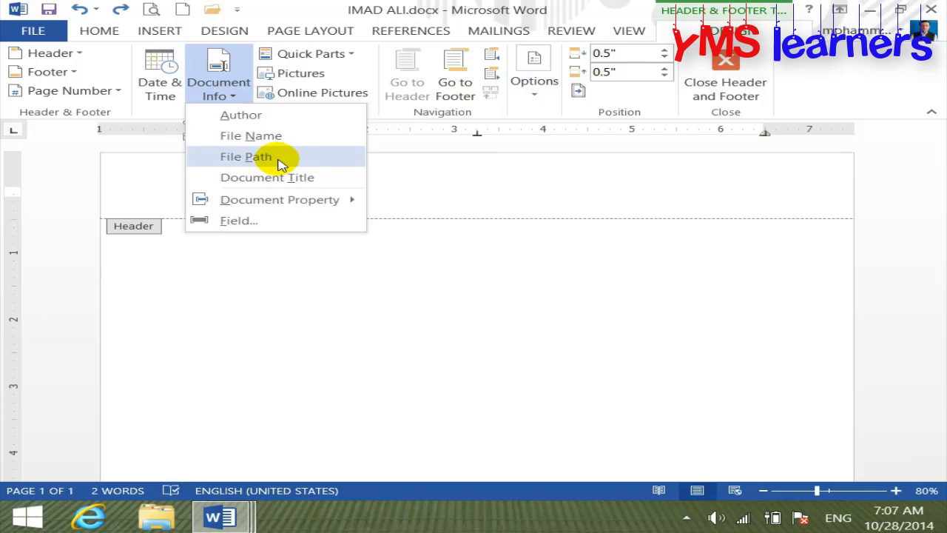
click(282, 164)
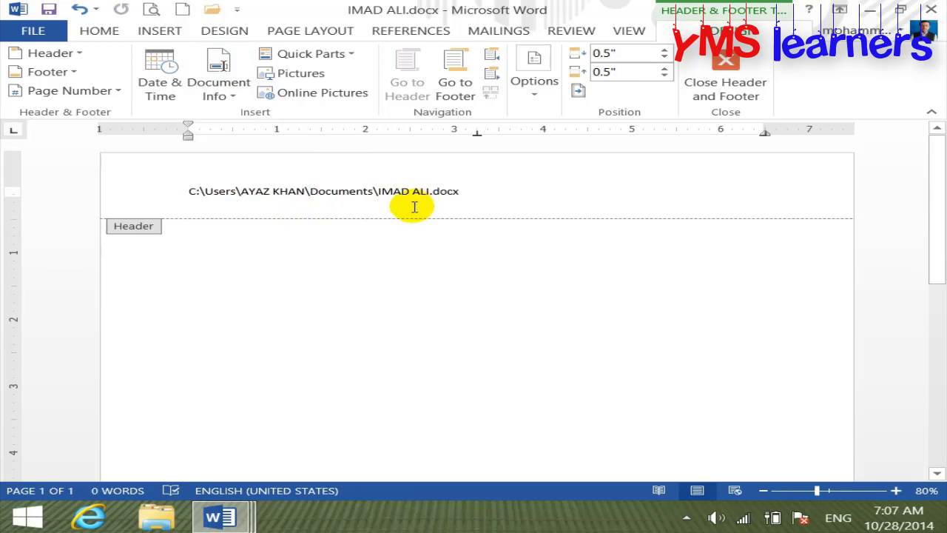
key(ctrl+z)
click(232, 95)
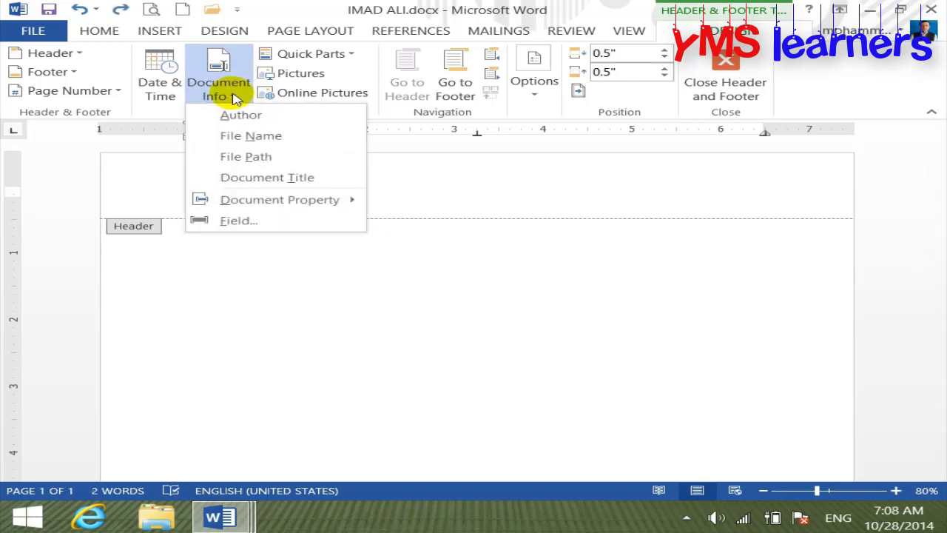
click(232, 96)
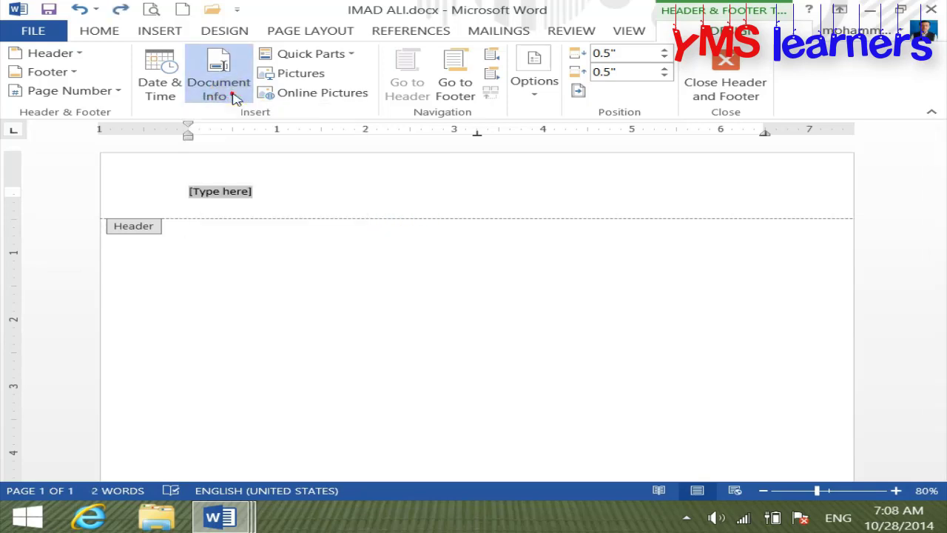
- Insert the picture kss.jpg from the computer into the header
click(347, 55)
click(348, 54)
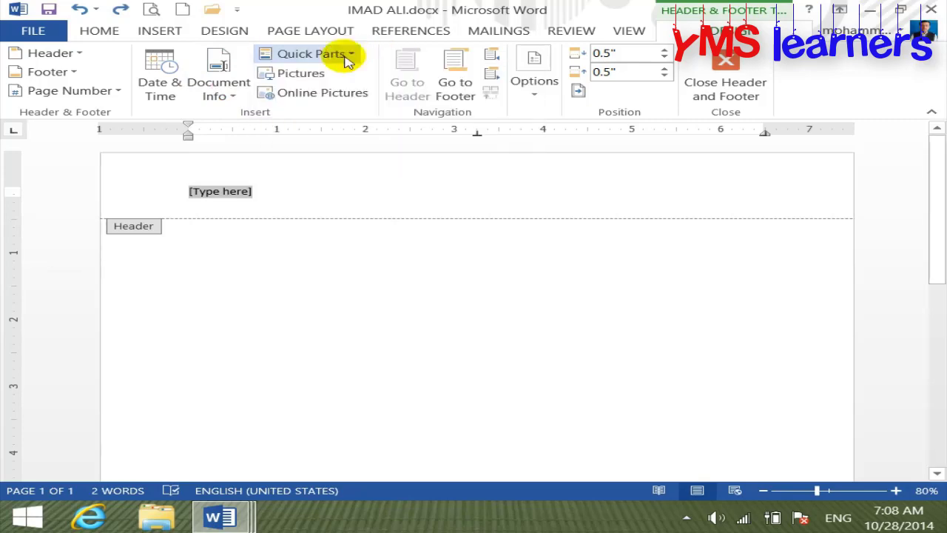
click(315, 75)
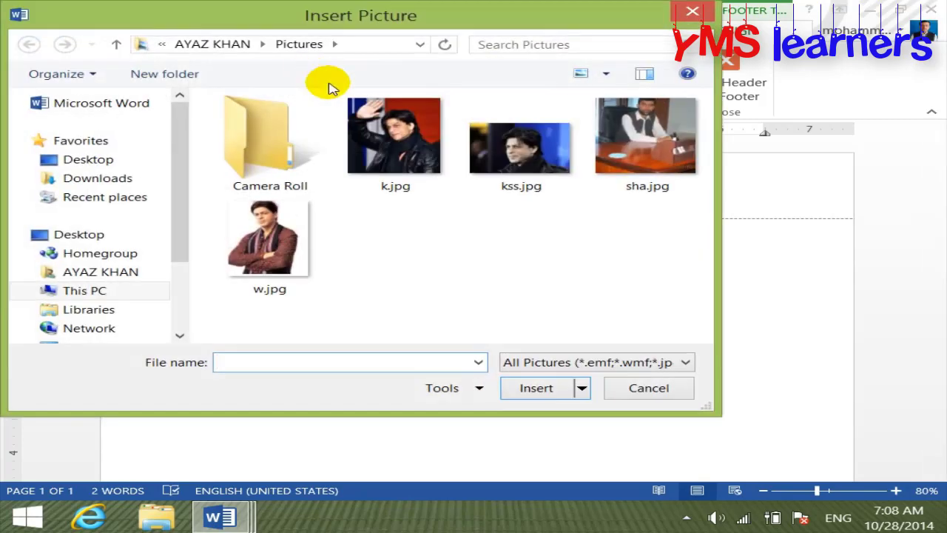
click(509, 159)
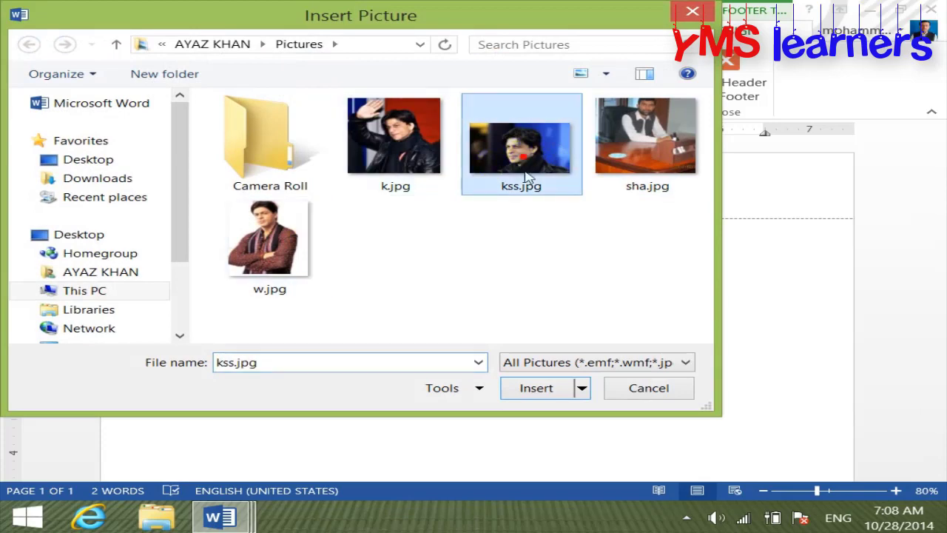
click(539, 387)
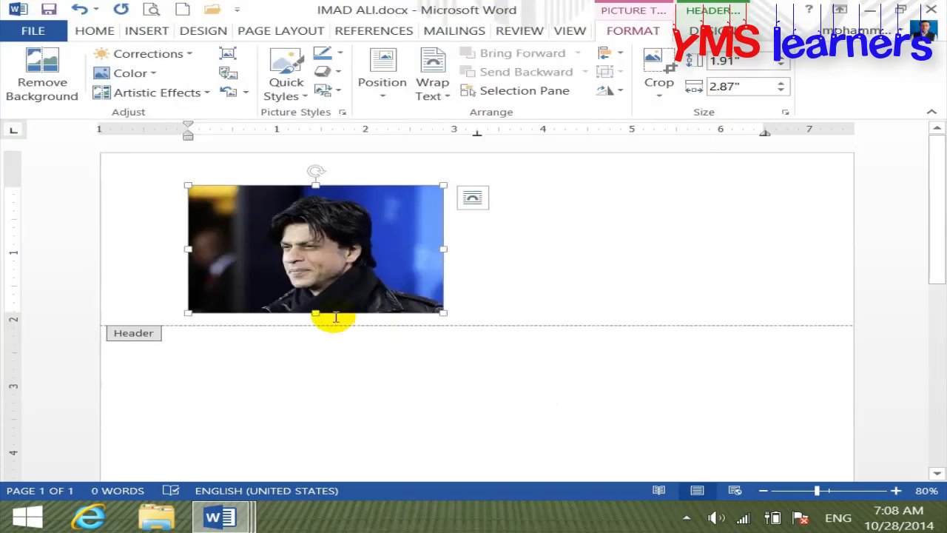
- Shrink the header picture to 1 by 1.5 inches with the Height spinner
click(783, 65)
click(786, 67)
click(786, 67)
click(786, 67)
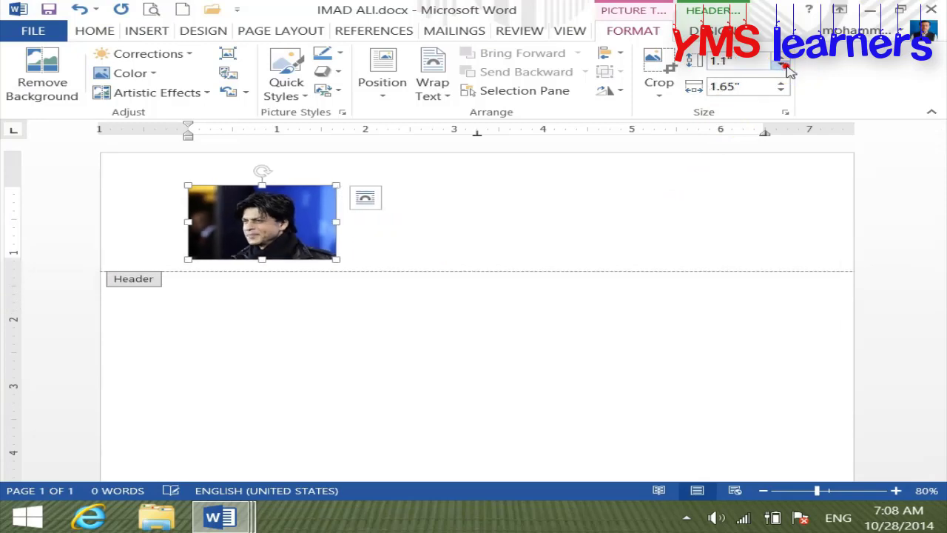
click(786, 67)
drag(303, 245, 280, 214)
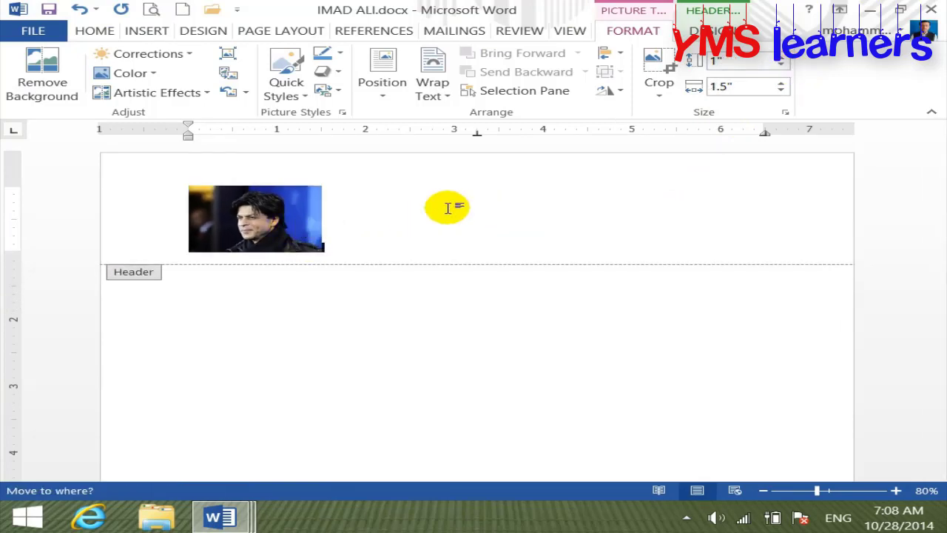
- Set the picture's wrapping to Square and place it, about 0.8 by 1.2 inches, at the header's top-right
click(444, 94)
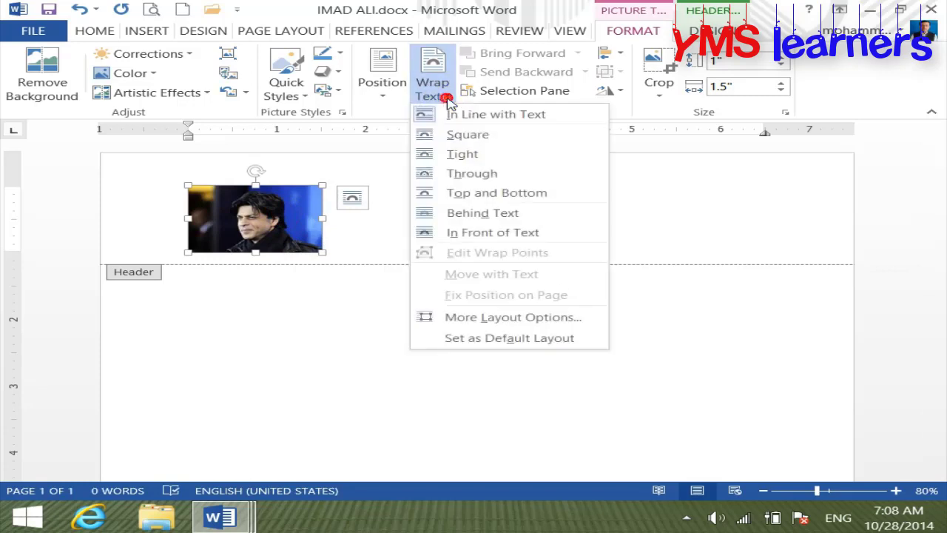
click(454, 141)
mouse_move(294, 203)
mouse_down()
mouse_move(832, 174)
mouse_move(561, 174)
mouse_up()
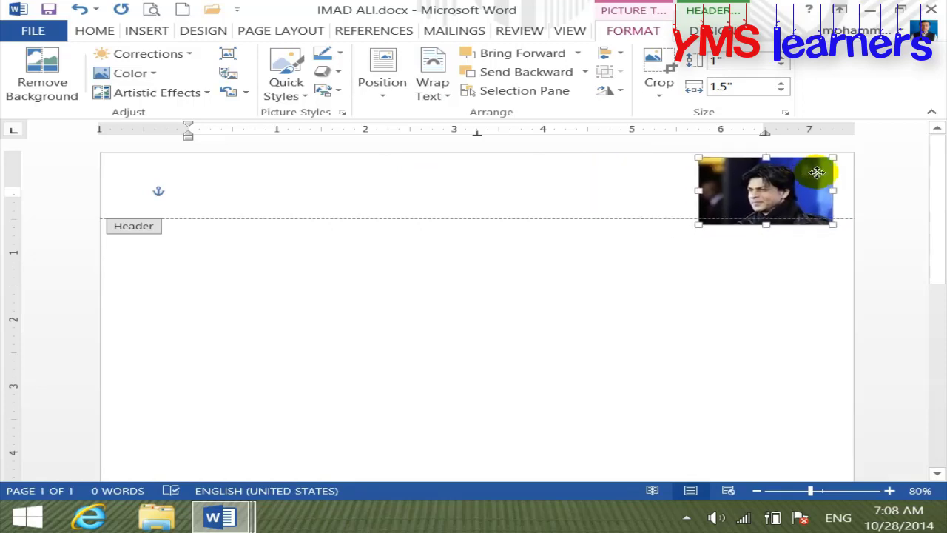
drag(561, 174, 821, 166)
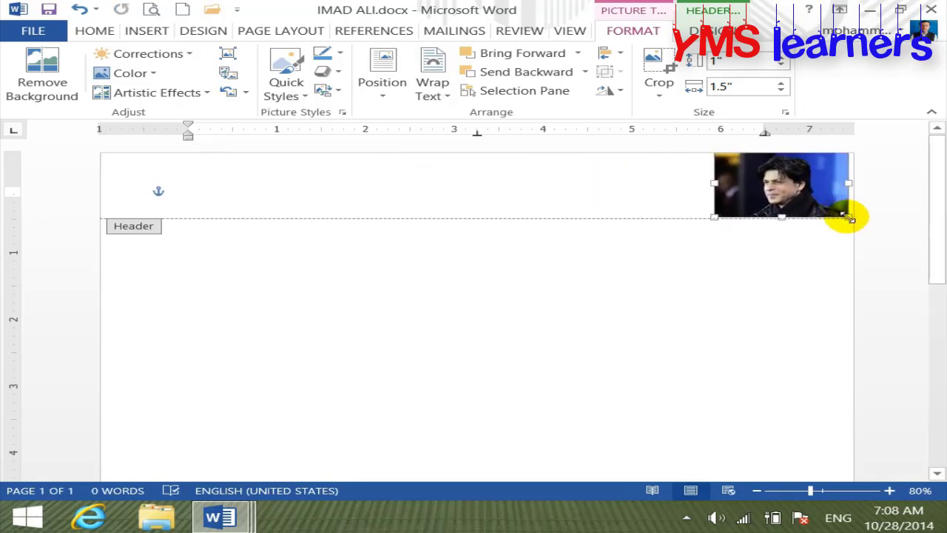
drag(849, 219, 825, 204)
drag(758, 176, 781, 182)
- Close the header and add pages until the document reaches 8 pages
click(706, 31)
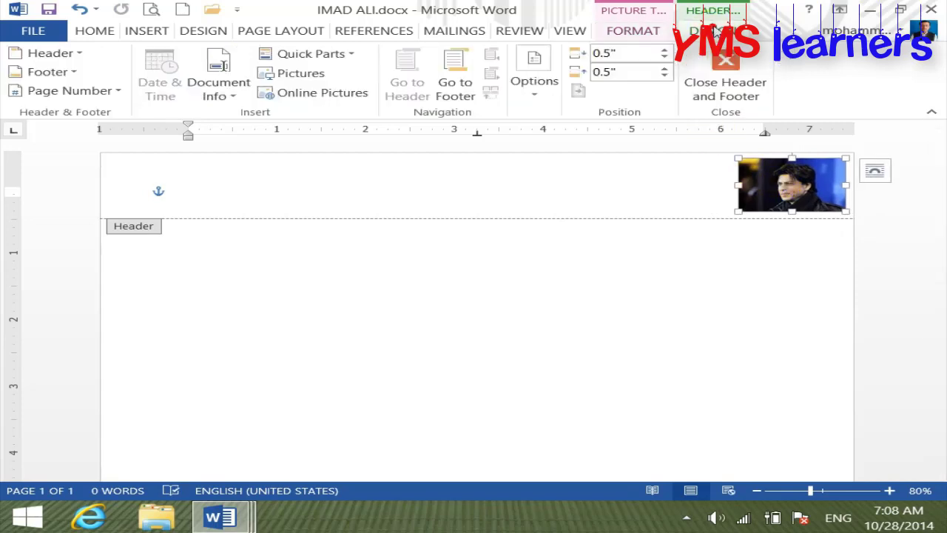
click(728, 85)
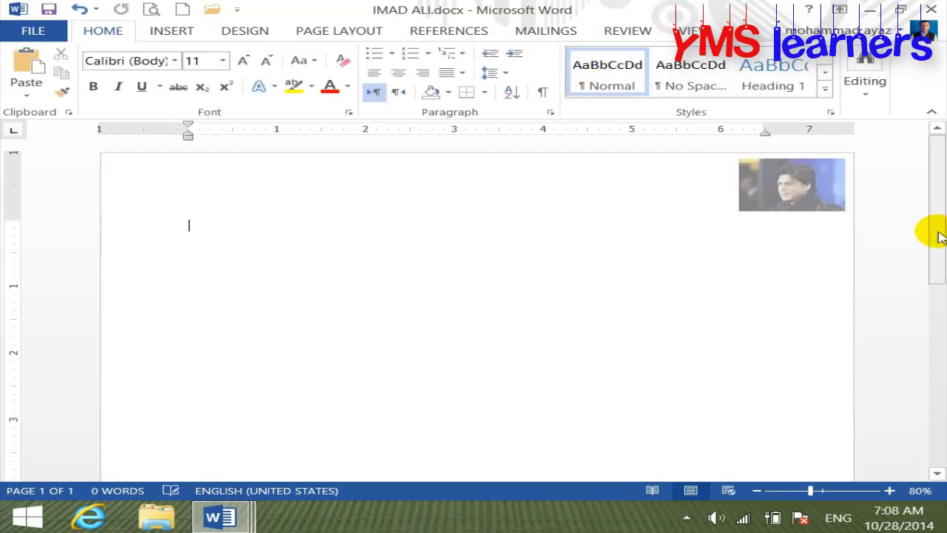
mouse_move(933, 232)
mouse_down()
mouse_move(937, 285)
mouse_move(937, 222)
mouse_up()
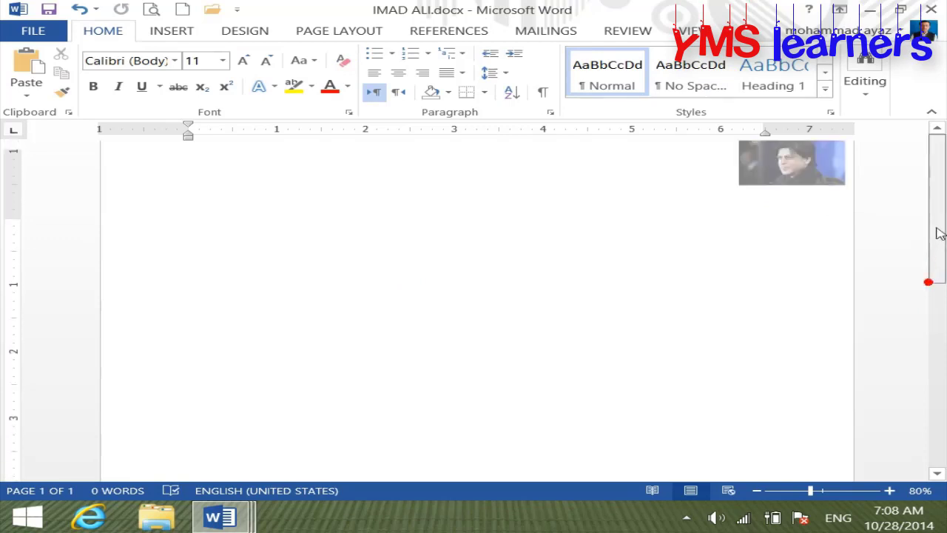
key(Return)
key(Return)
key(Return)
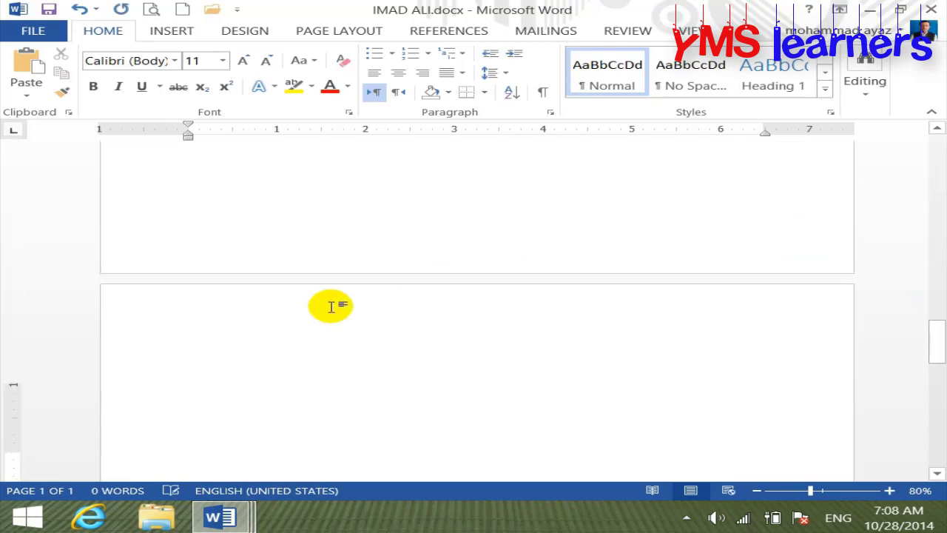
key(Return)
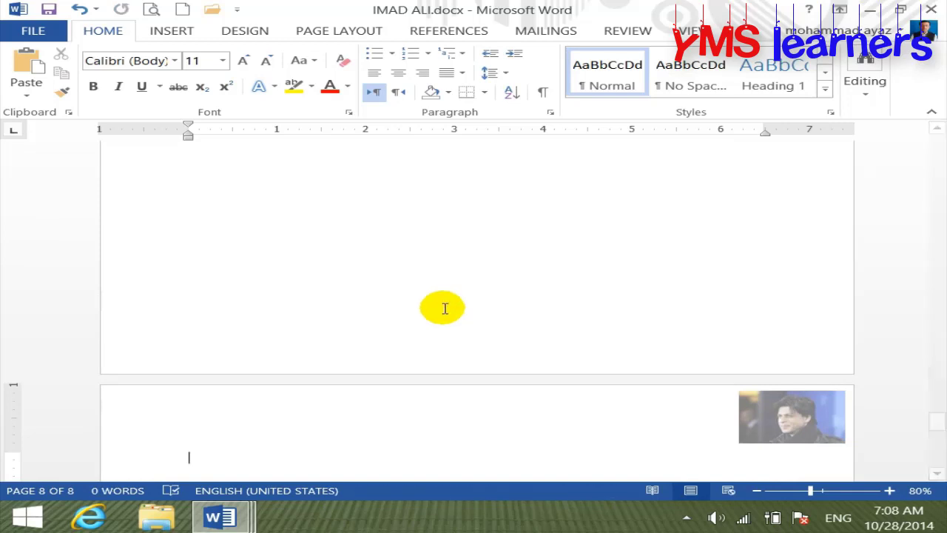
- Reopen the header from page 8 and select the page-1 header picture, cancelling a new picture insert
double_click(780, 415)
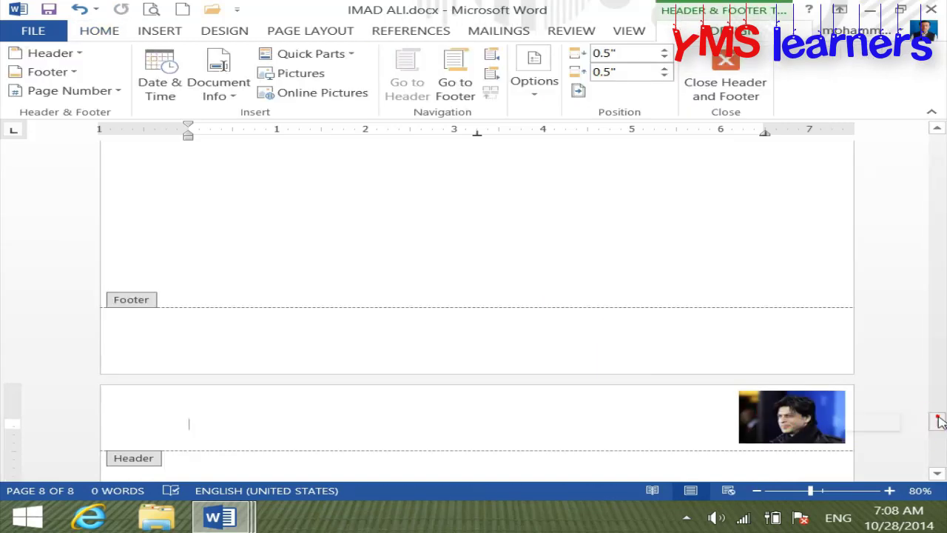
drag(938, 420, 937, 141)
click(774, 176)
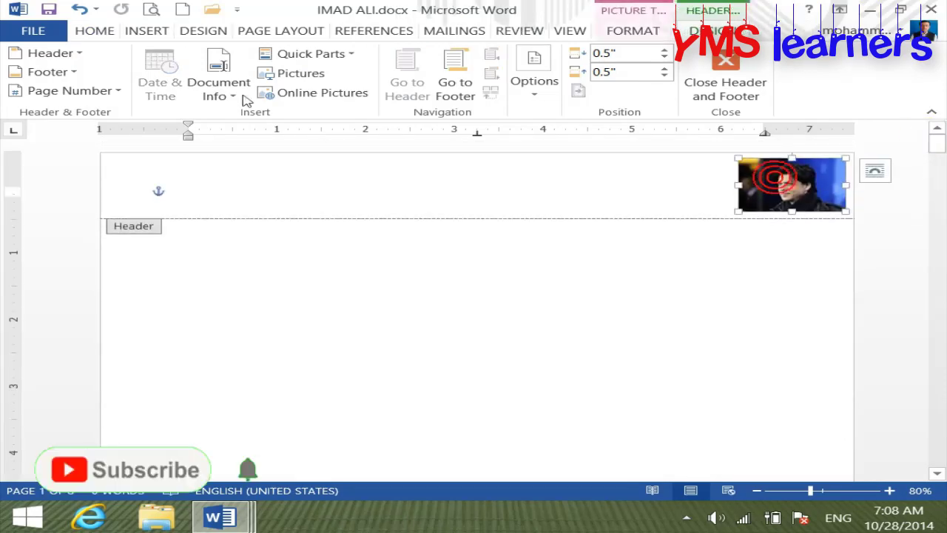
click(318, 74)
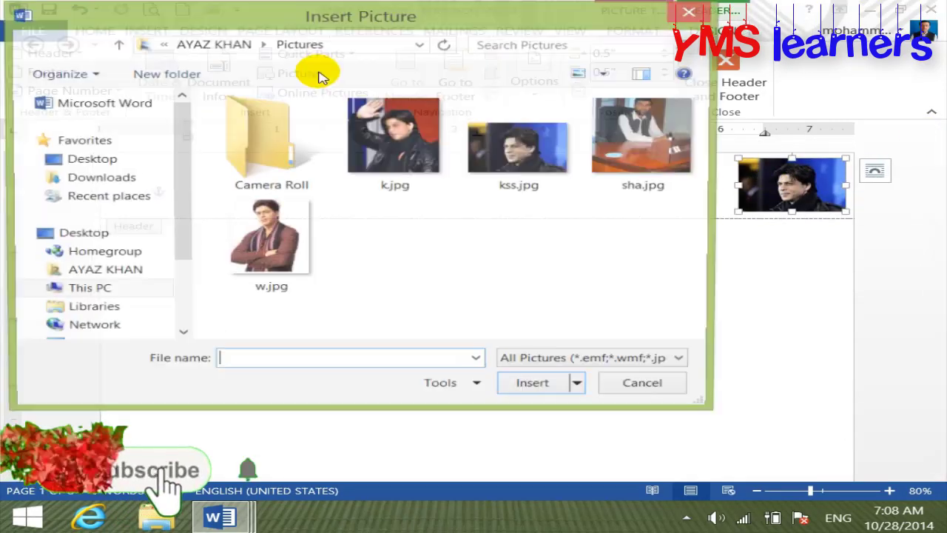
key(Escape)
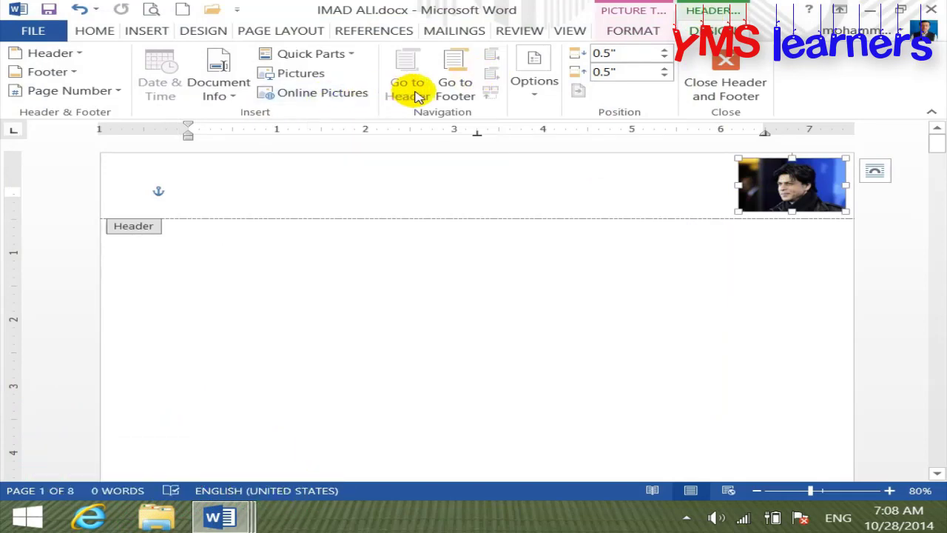
- Switch back and forth between page 1's header and footer with Go to Footer and Go to Header
click(449, 93)
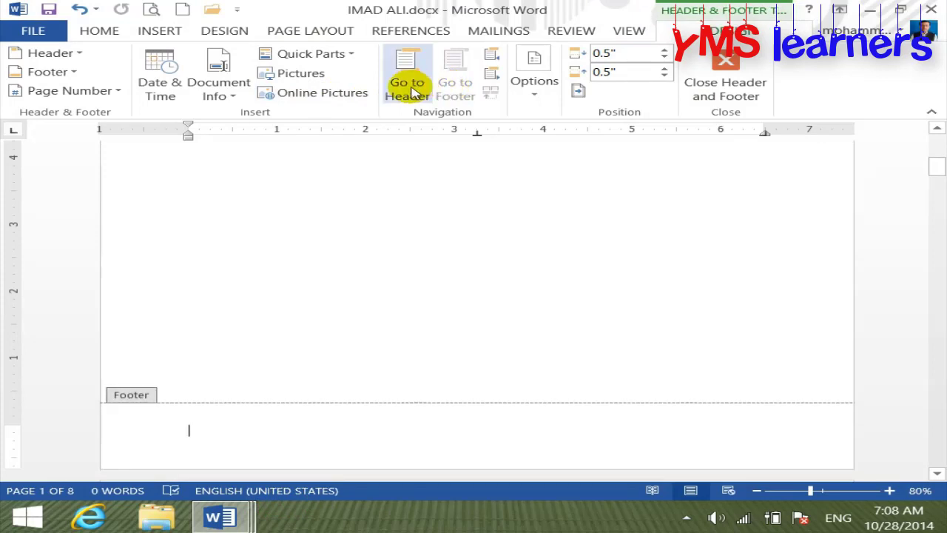
click(413, 88)
click(451, 86)
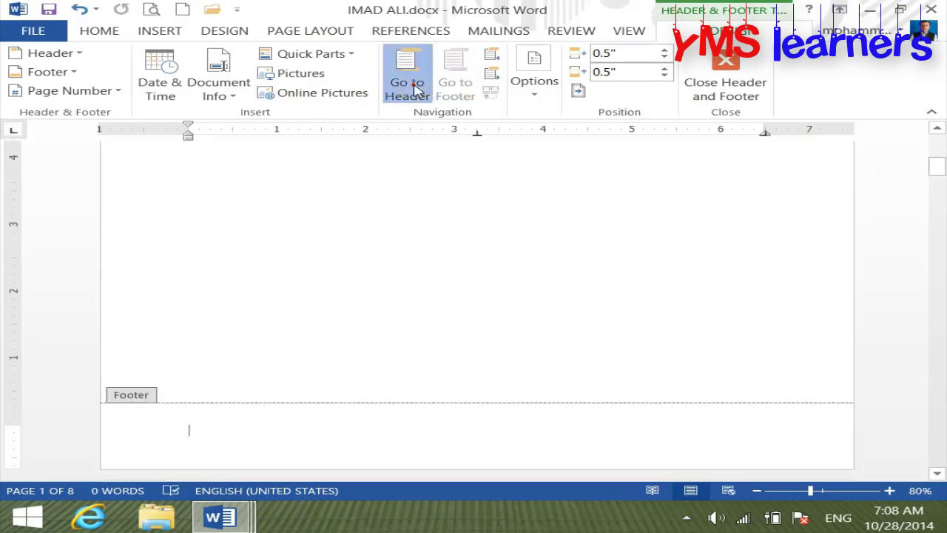
click(414, 89)
click(449, 89)
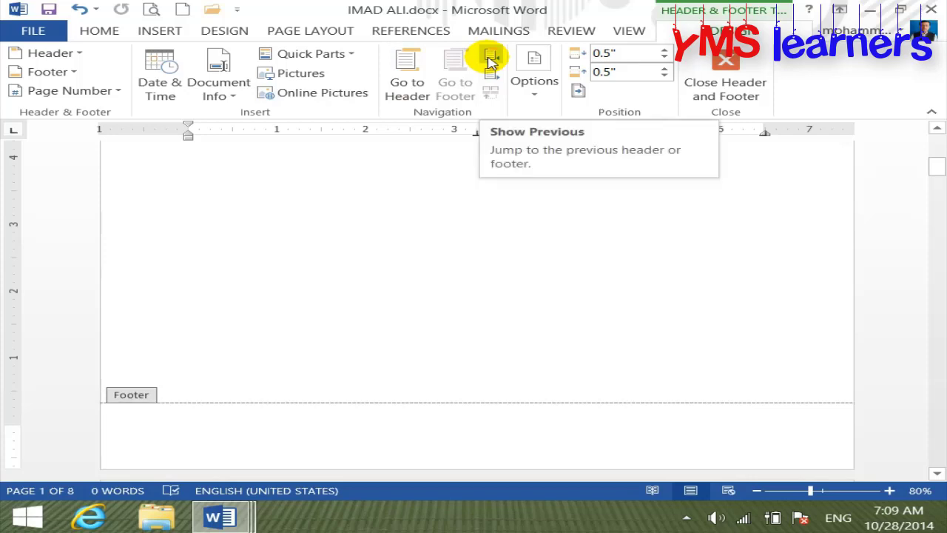
- Try Previous, view the header and footer Options, and list the open Word windows
click(490, 60)
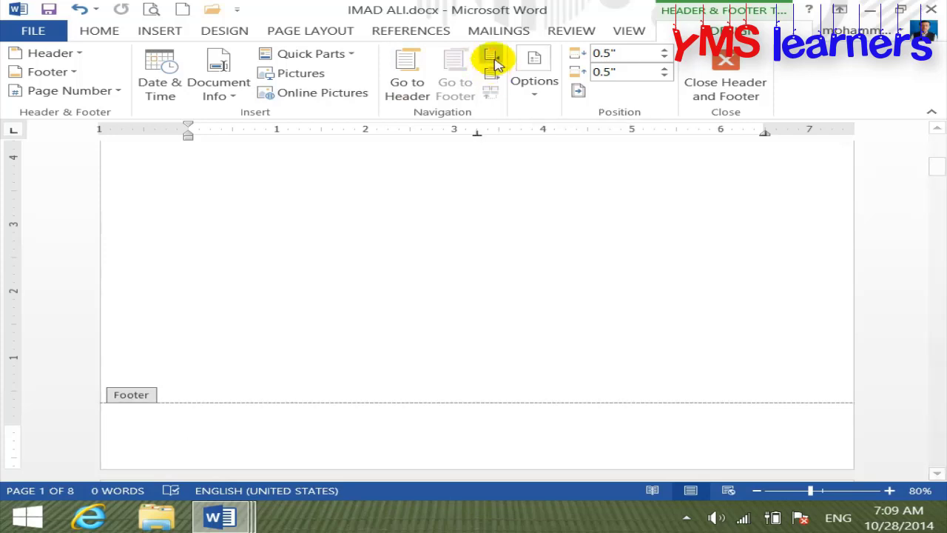
click(535, 92)
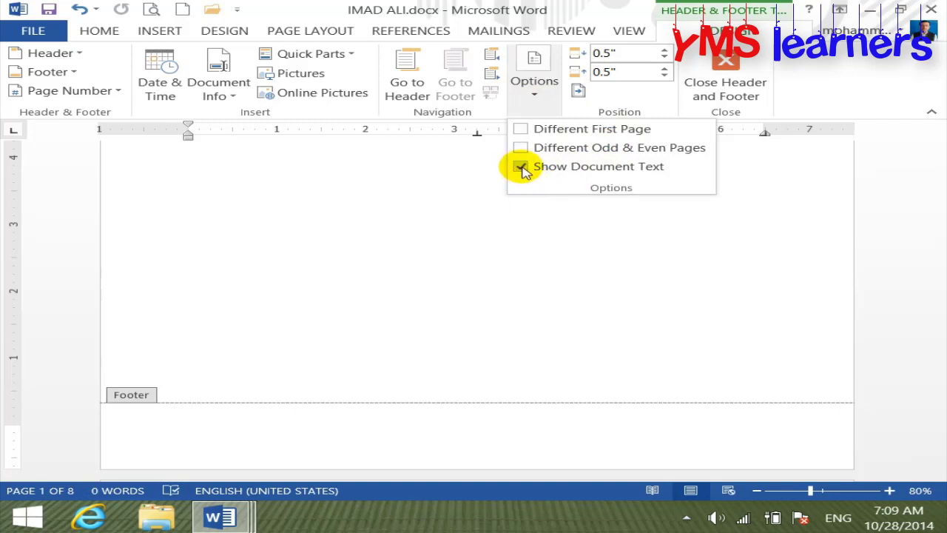
click(220, 517)
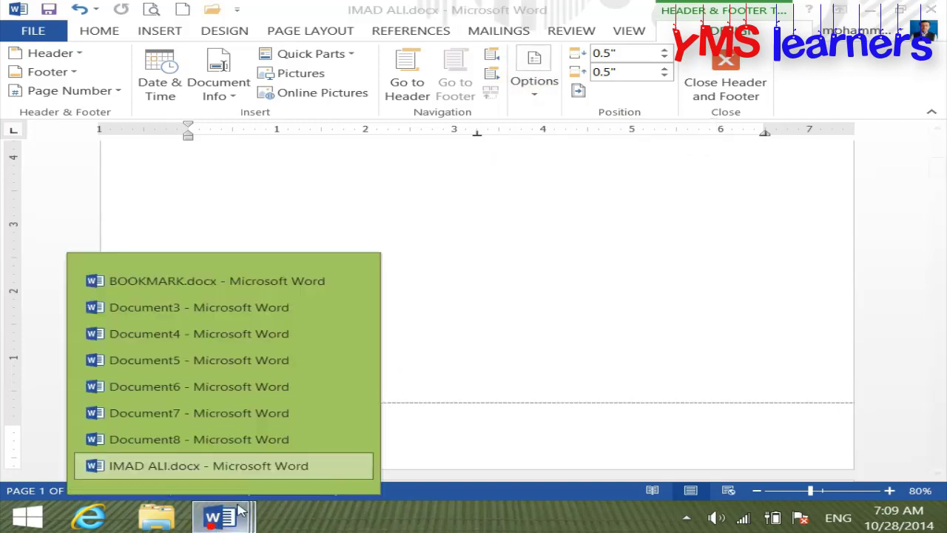
- In Document8, add a Blank (Three Columns) header and type 'Data comm' in the left placeholder
click(211, 439)
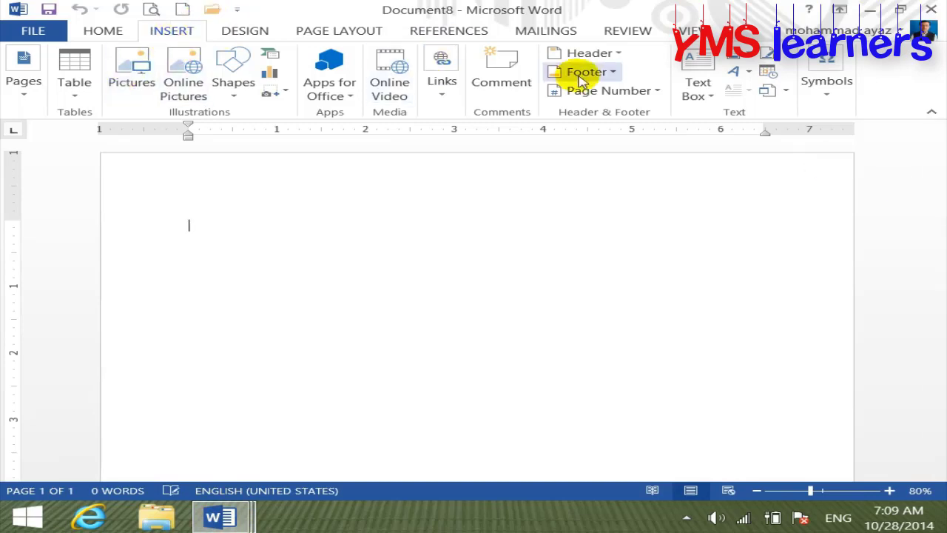
click(616, 55)
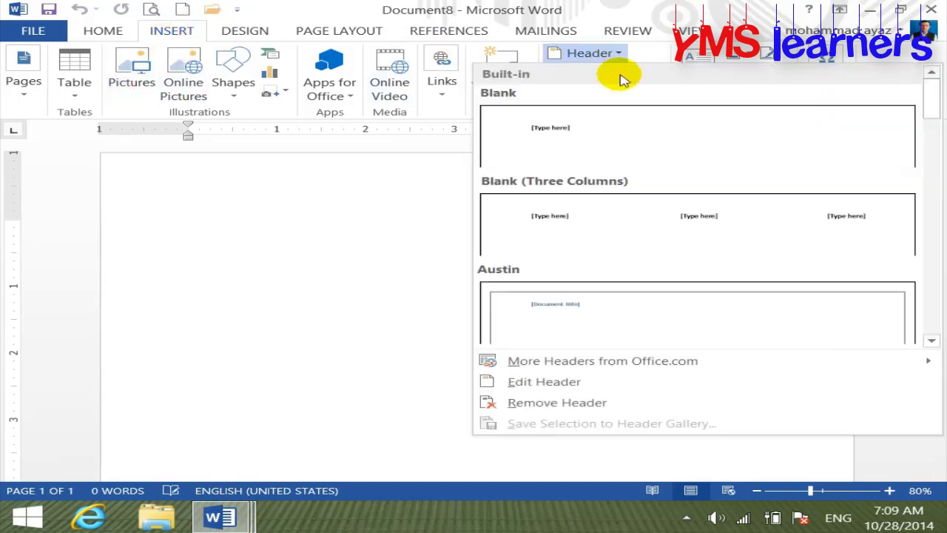
click(663, 220)
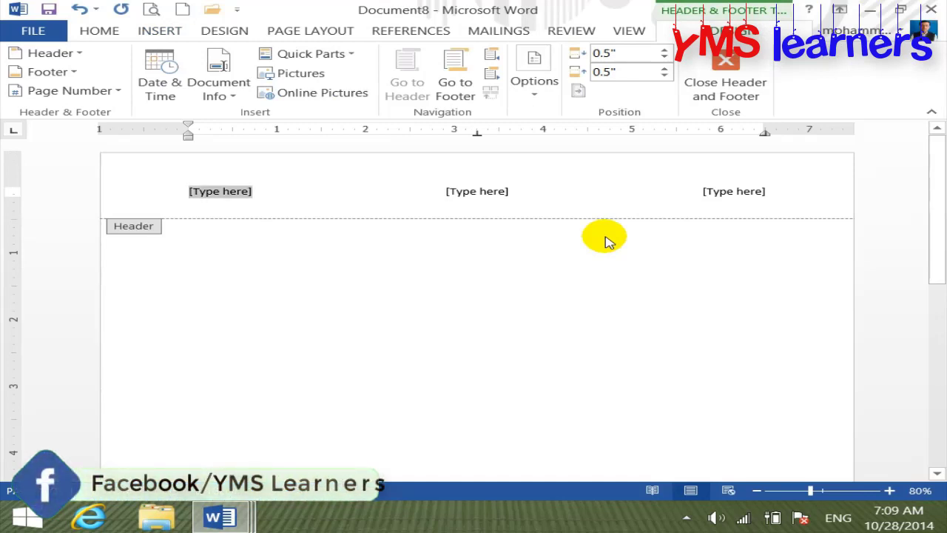
text(Data comm)
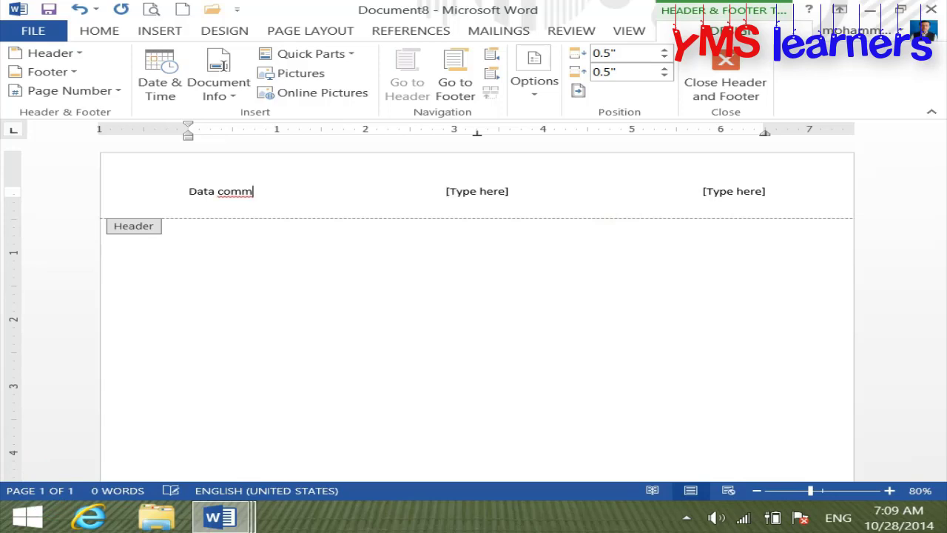
- Put an Accent Bar page number in the middle and 'ZICS' in the right-hand placeholder
click(97, 92)
mouse_move(87, 174)
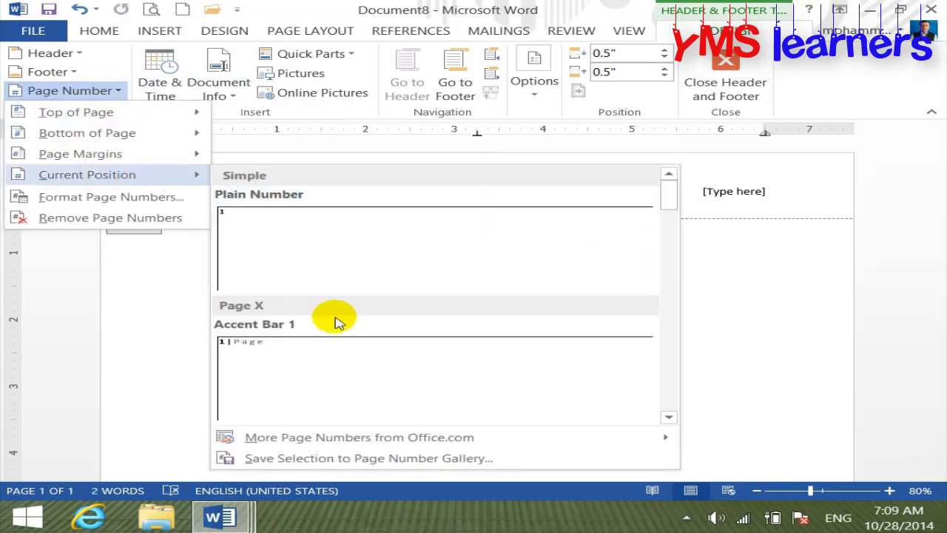
click(306, 355)
click(738, 192)
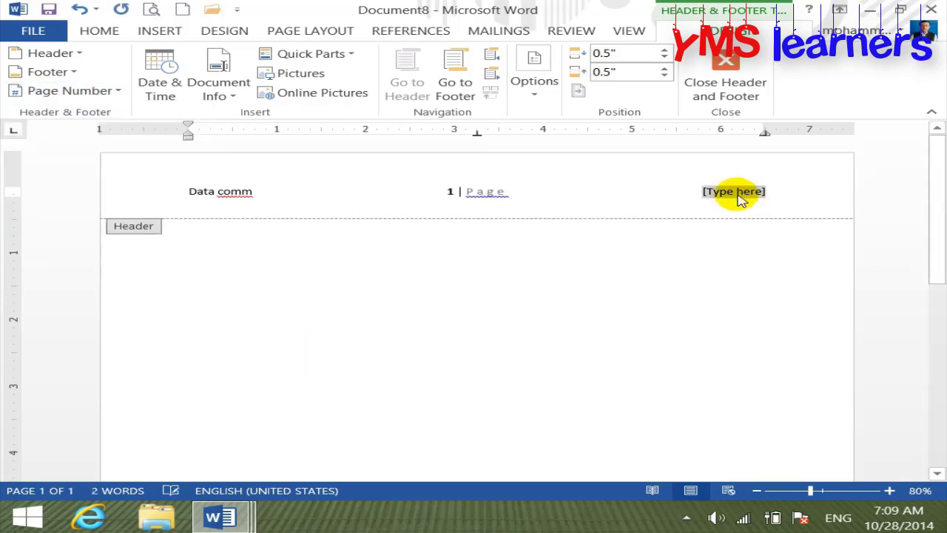
text(z)
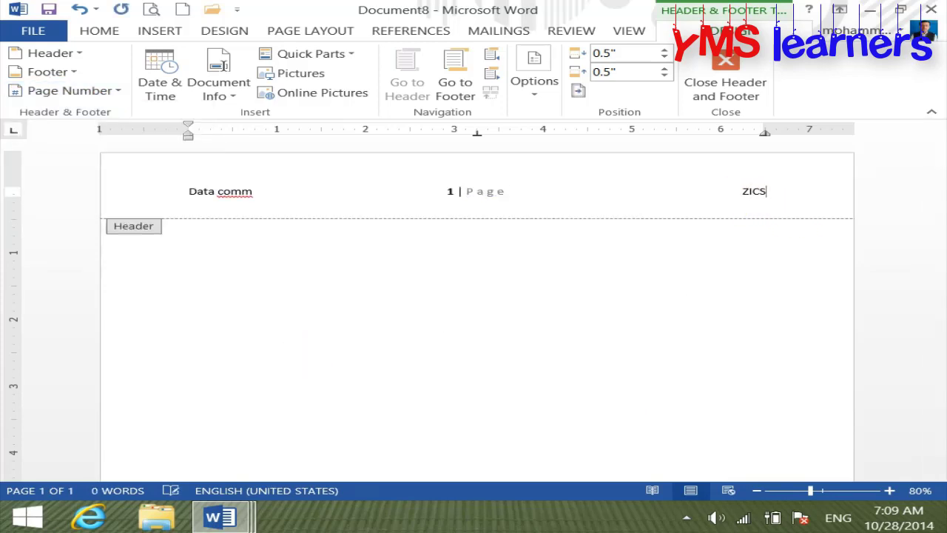
- Look over the header Options list, then close header editing
click(551, 104)
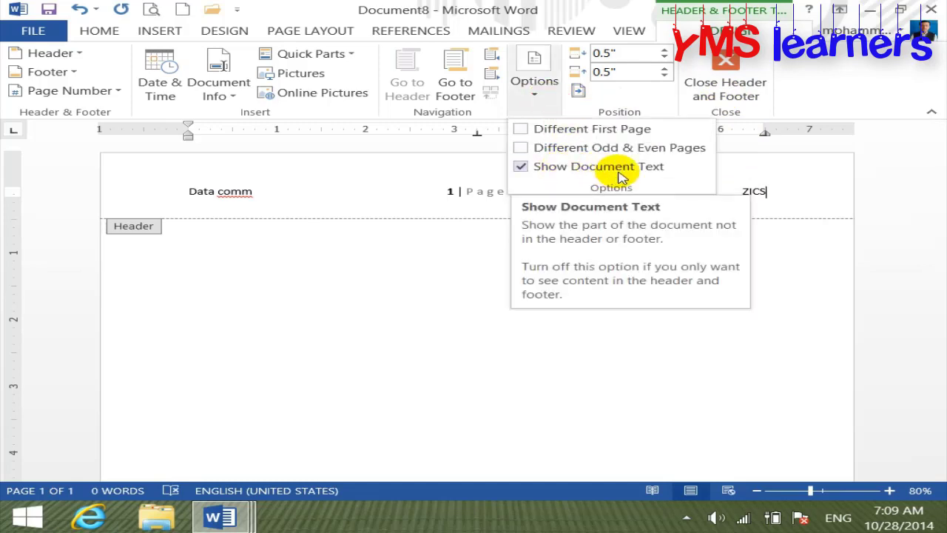
click(203, 291)
mouse_move(304, 264)
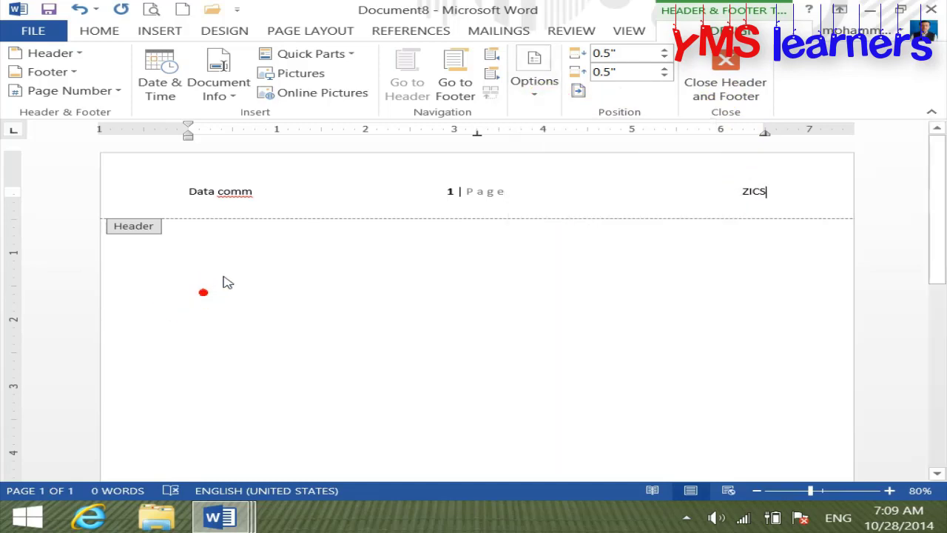
click(725, 85)
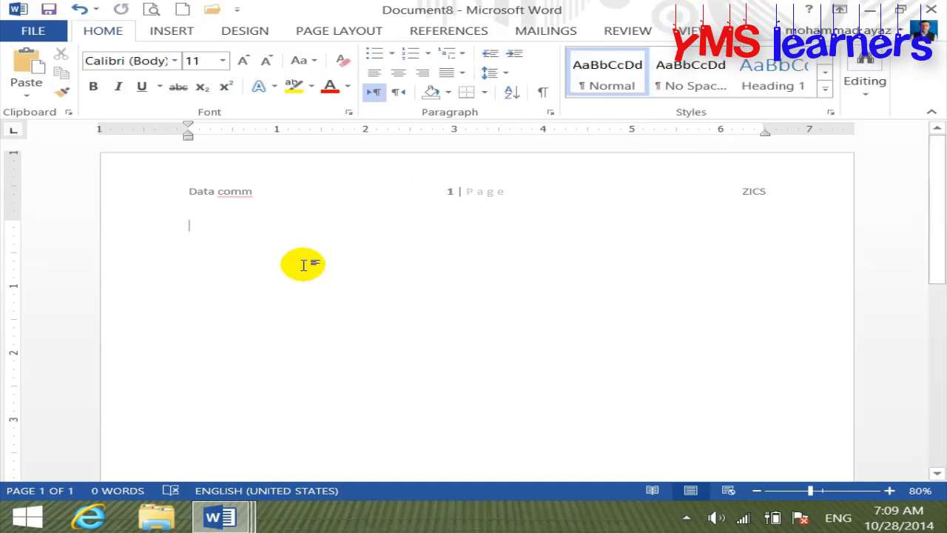
- Fill the body with =RAND() sample paragraphs, then hide the document text while editing the header
text(=RAN)
text())
key(Return)
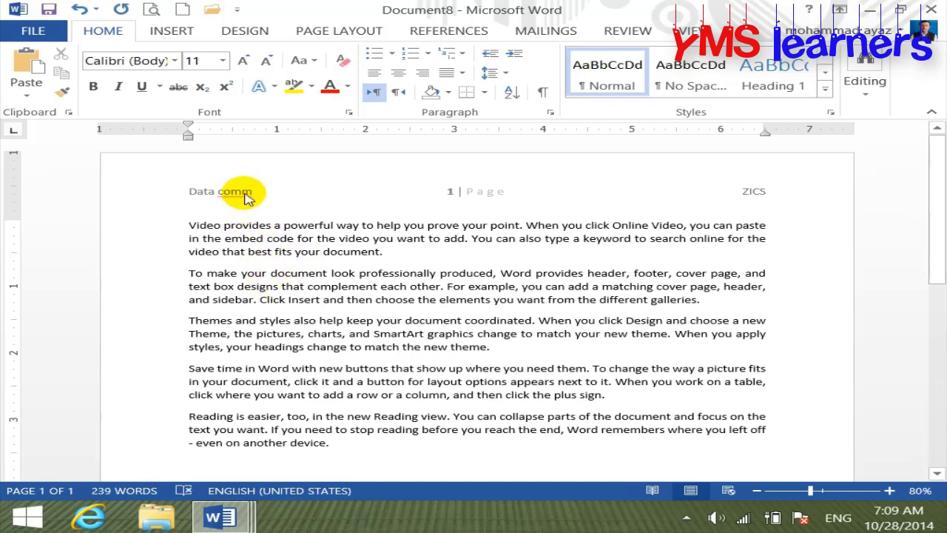
double_click(247, 195)
click(540, 88)
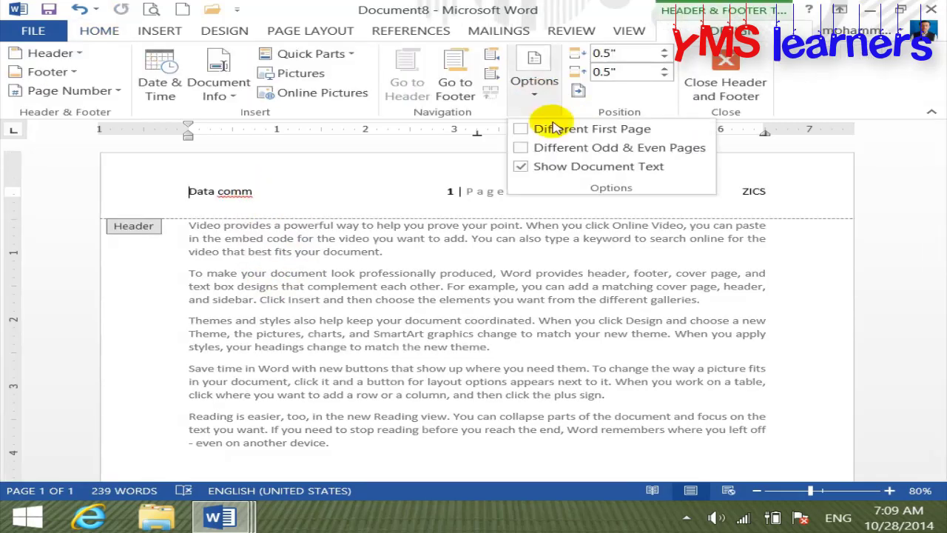
click(521, 166)
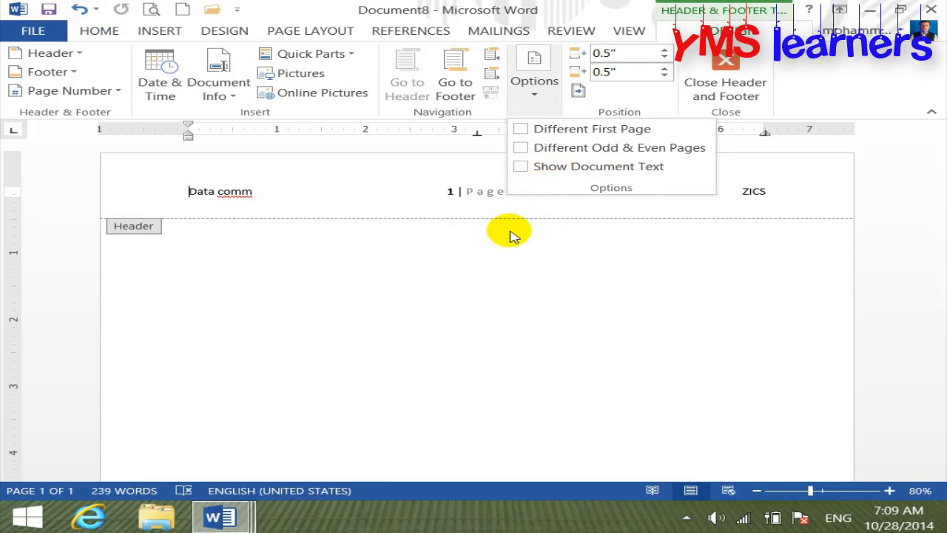
- Preview the page in File > Print, return to the document, and reopen the header
click(153, 11)
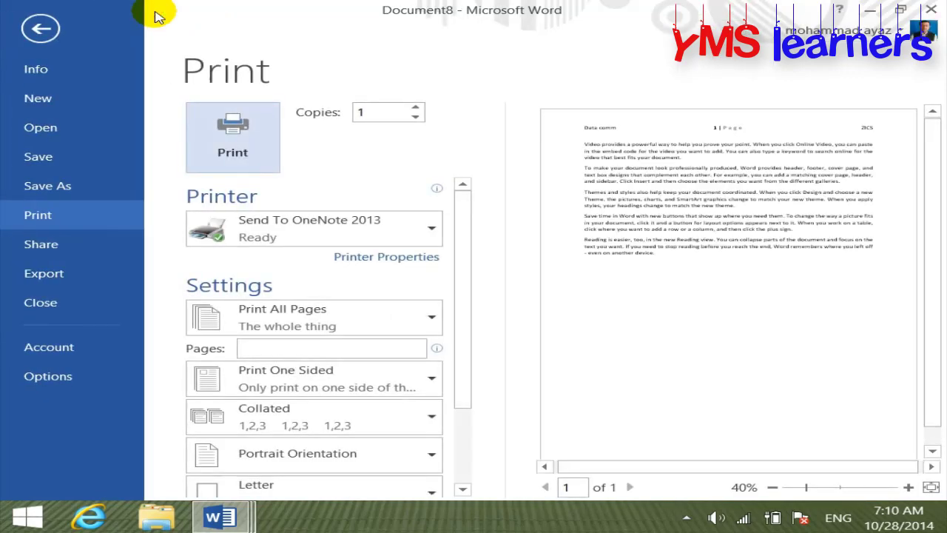
click(40, 28)
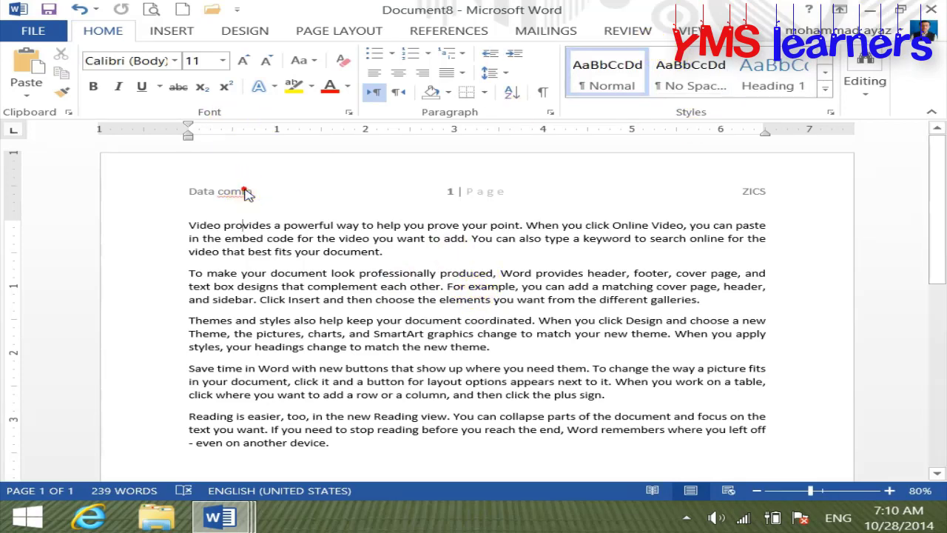
double_click(244, 191)
- Toggle Show Document Text off and on, leaving the body text visible below the header
click(534, 85)
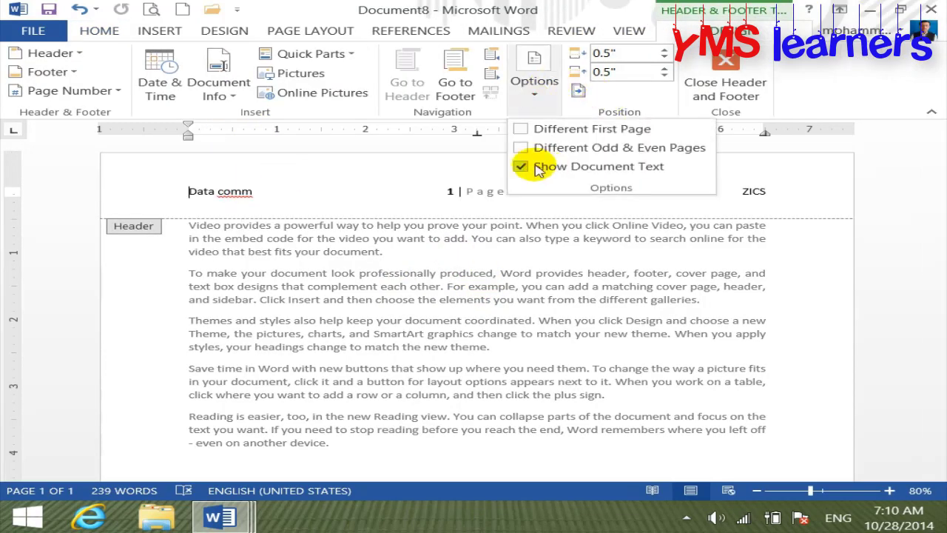
click(522, 167)
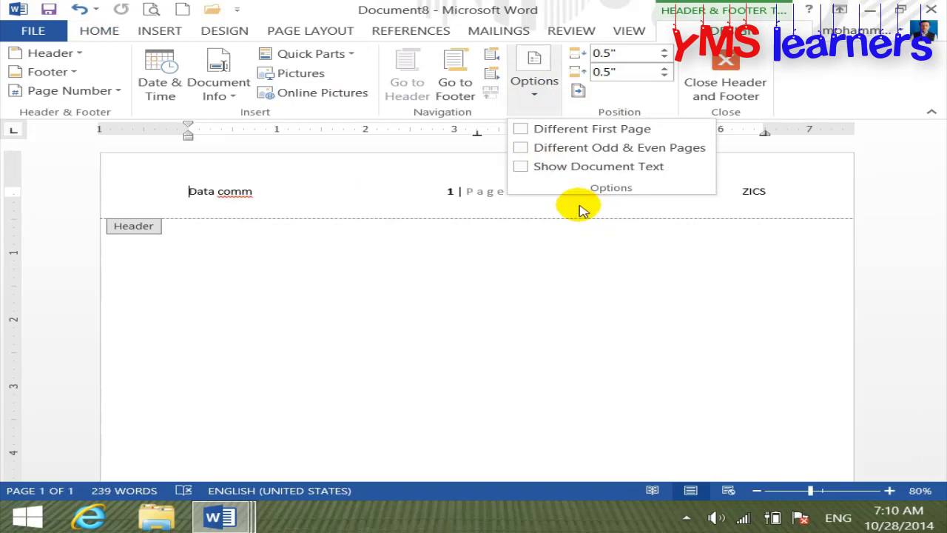
click(521, 167)
click(521, 167)
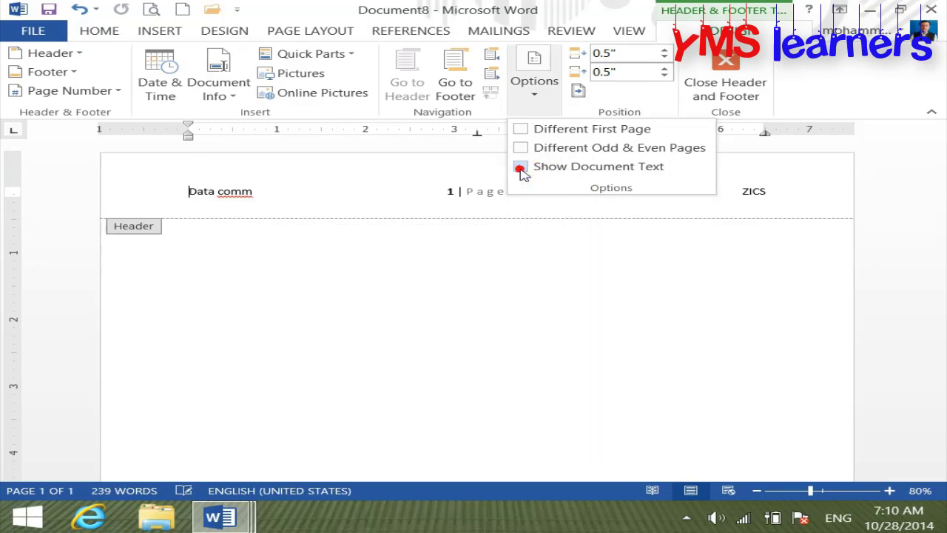
click(522, 169)
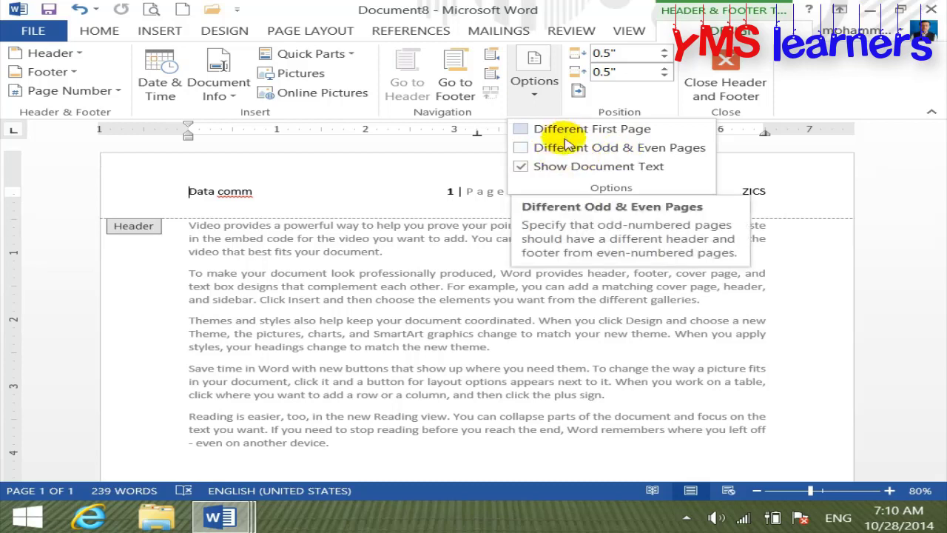
click(573, 297)
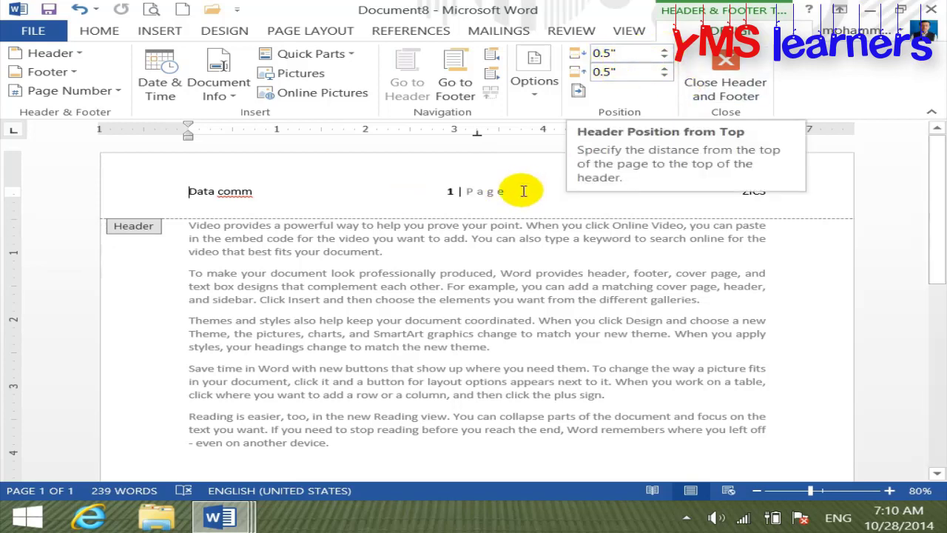
- Set Header Position from Top to 0.9" and close header editing
click(665, 53)
click(664, 53)
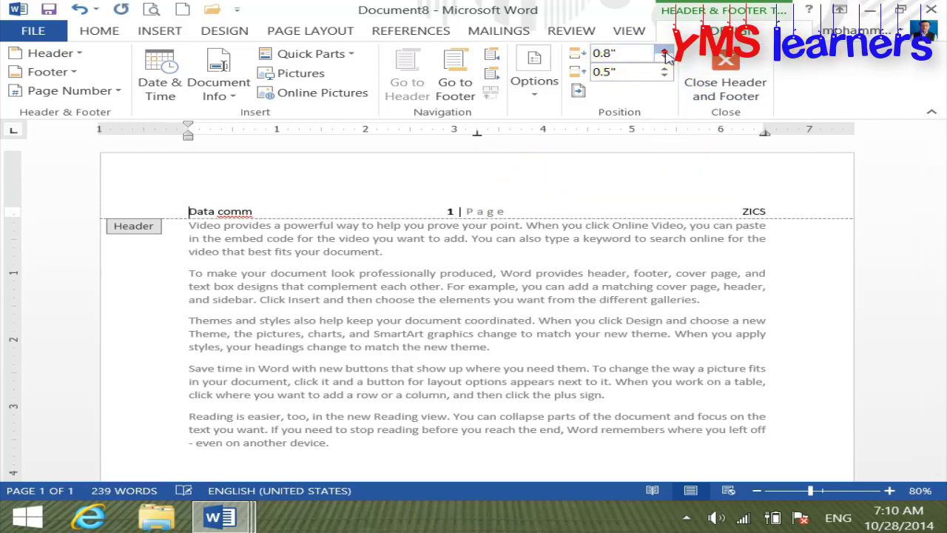
click(665, 54)
click(665, 53)
click(665, 53)
click(665, 54)
click(665, 53)
click(664, 54)
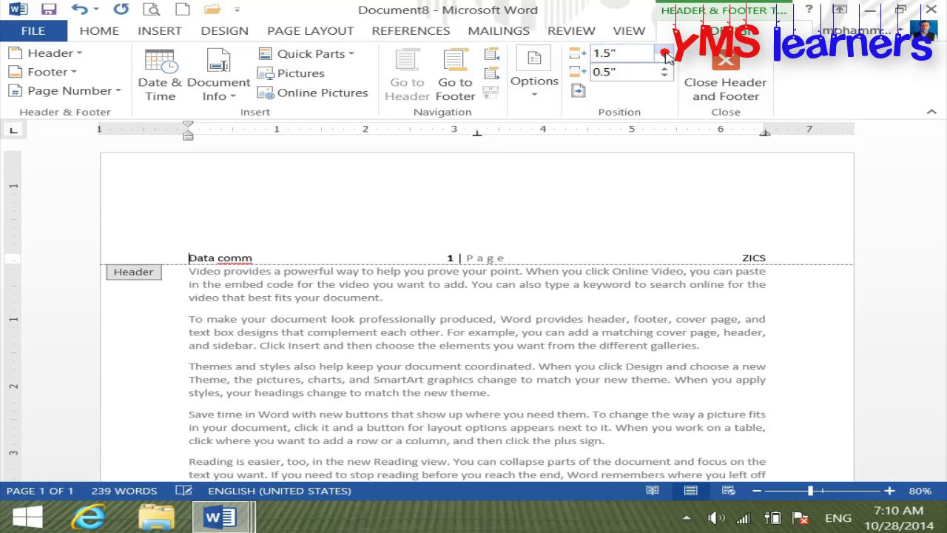
click(664, 58)
click(664, 58)
click(664, 58)
click(664, 58)
click(664, 58)
click(664, 58)
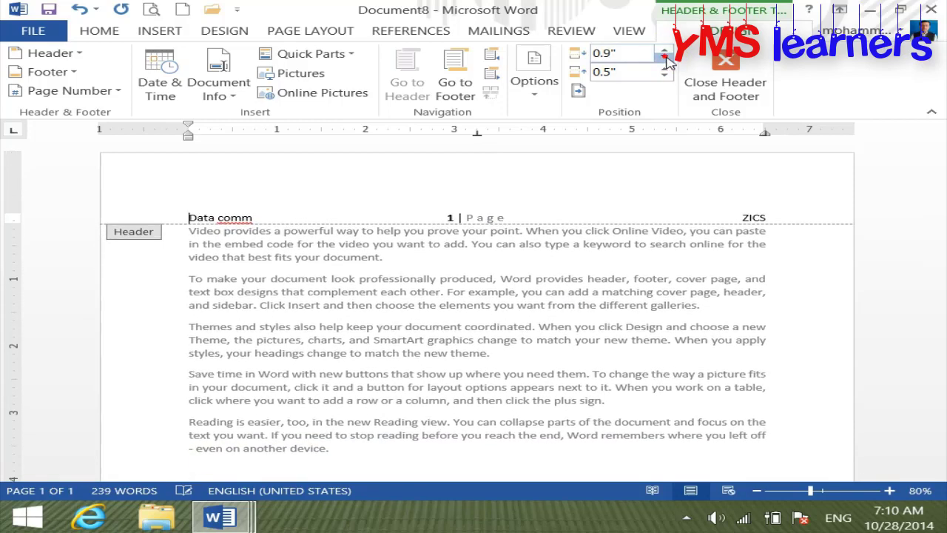
click(730, 79)
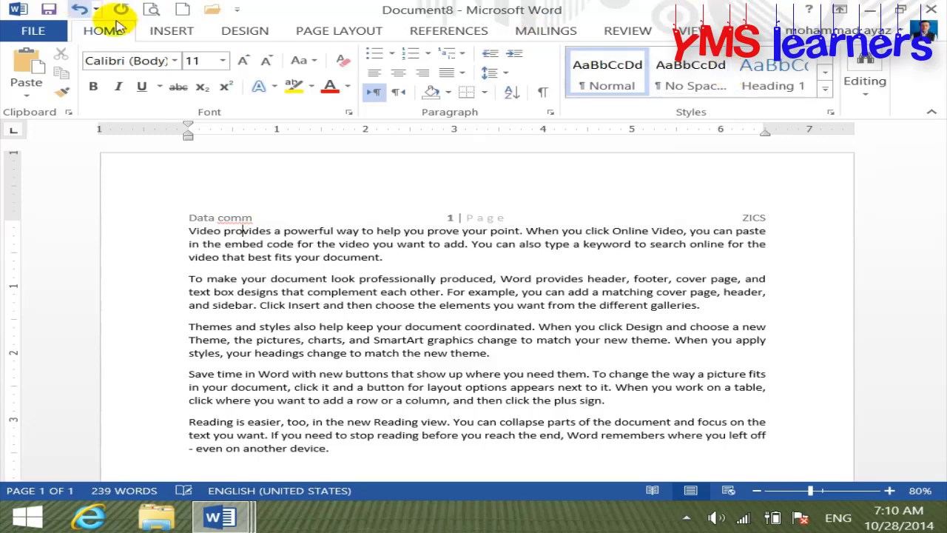
- Create a new blank document, Document10, and go to the Insert tab
click(181, 9)
click(172, 33)
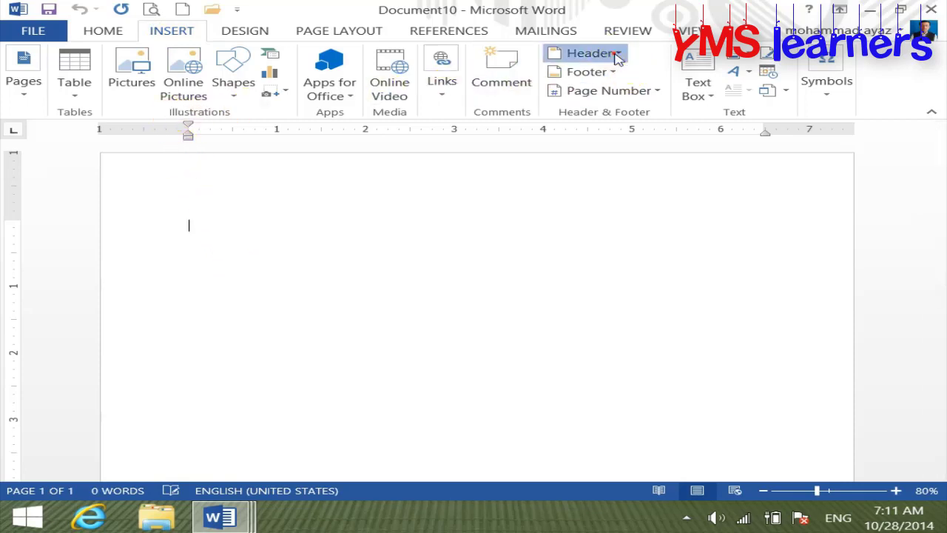
- Add a Blank header reading 'IT CONCEPT' and close header editing
click(615, 56)
click(581, 141)
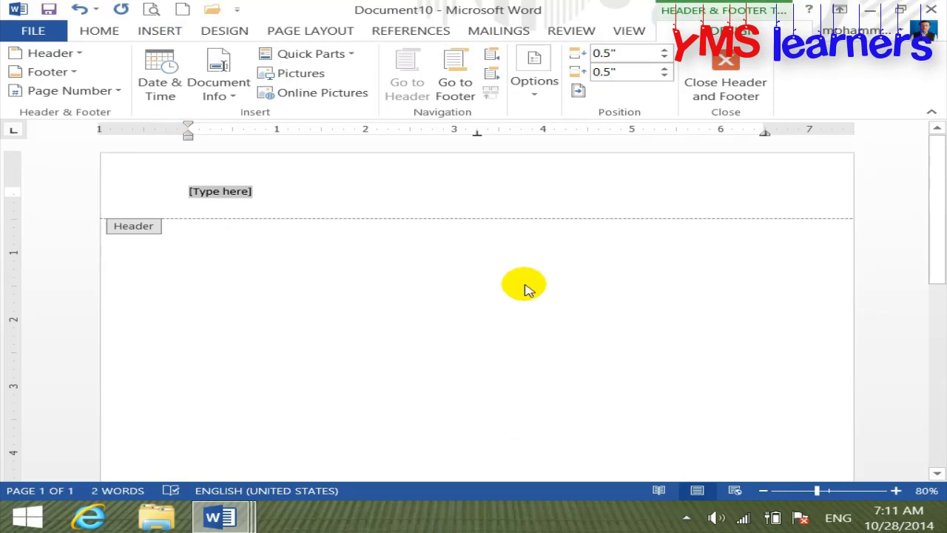
text(iti)
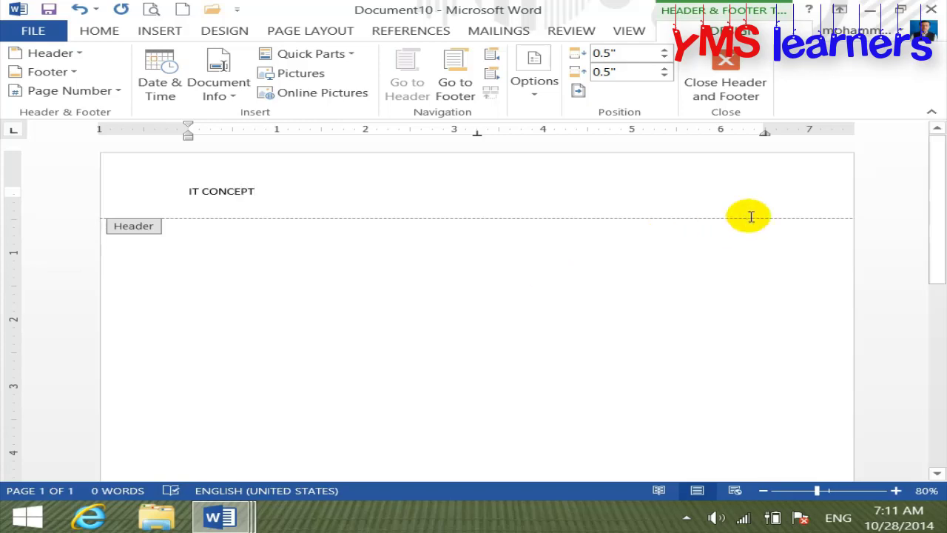
click(721, 85)
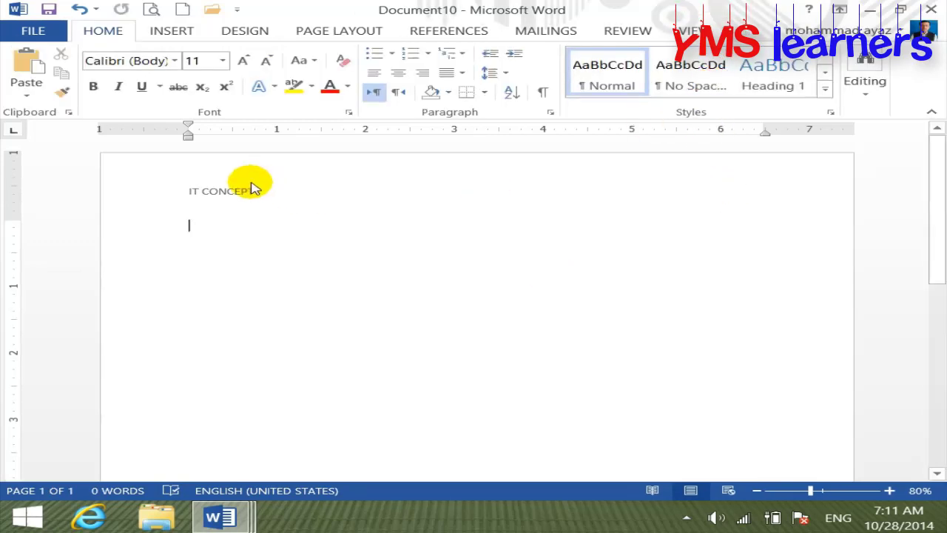
- Insert a Plain Number 2 page number centred at the top of the page
click(185, 33)
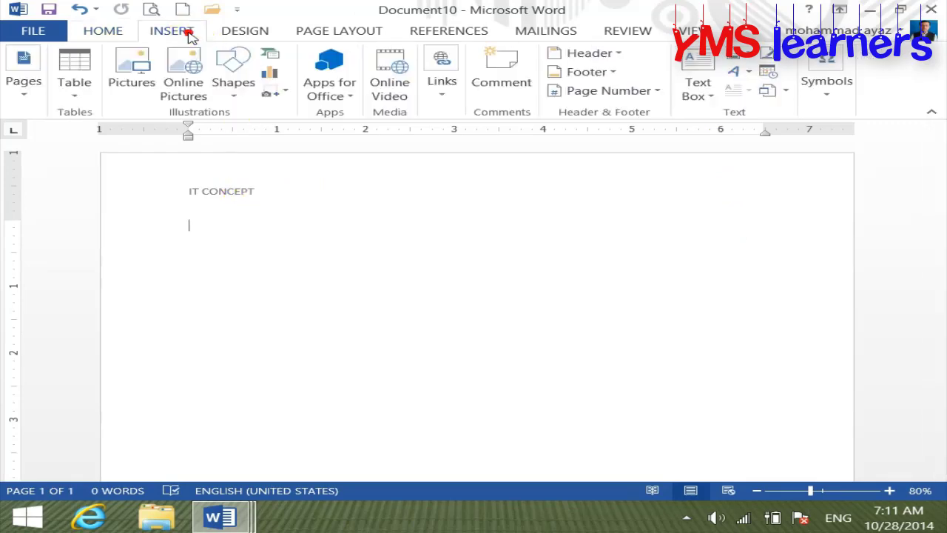
click(624, 92)
mouse_move(615, 112)
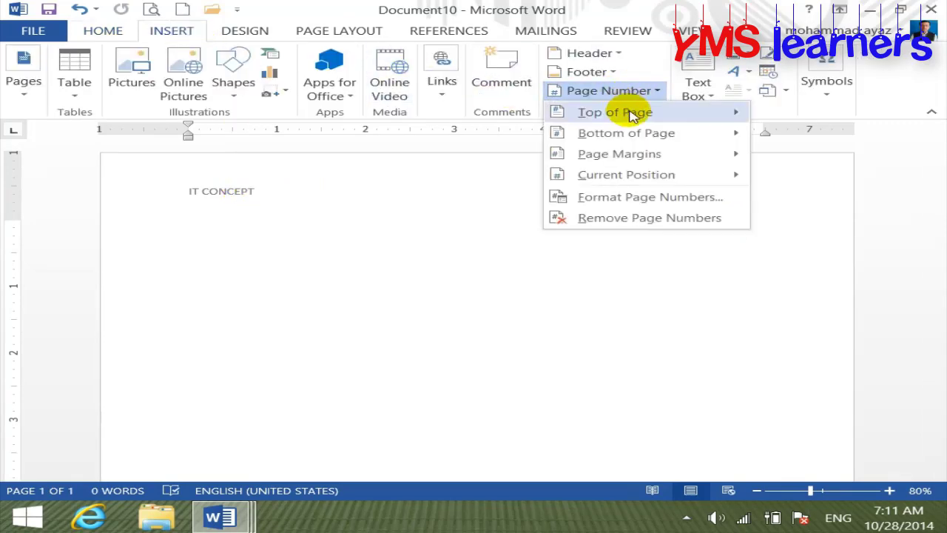
click(353, 271)
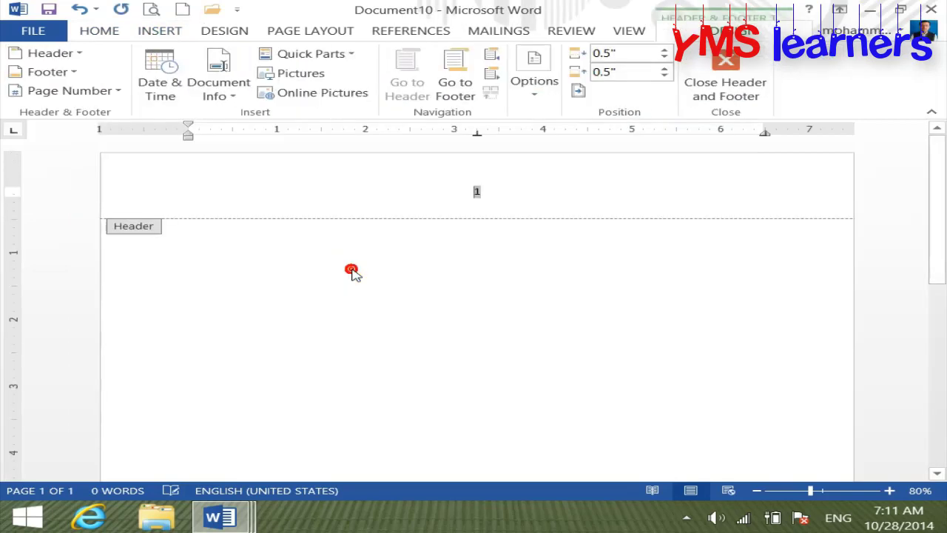
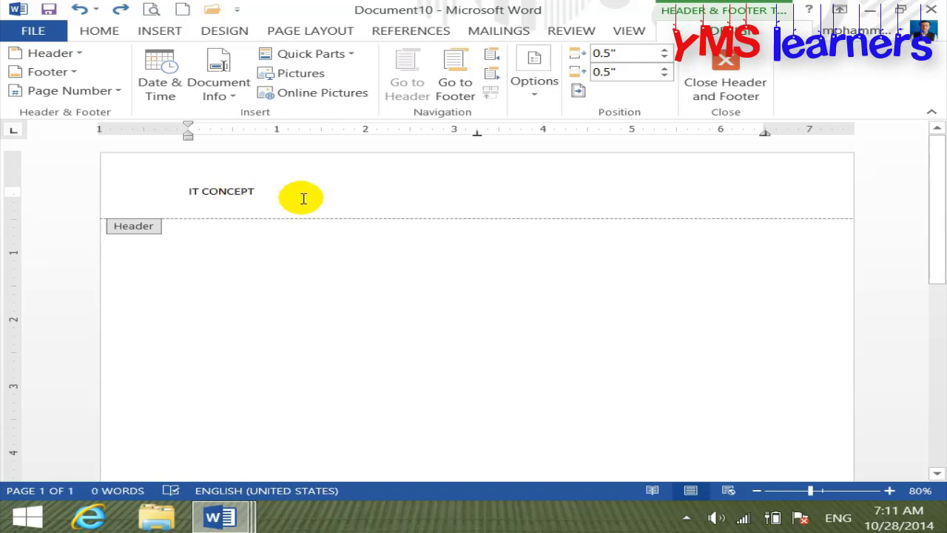
- Insert a plain page number at the current position in the IT CONCEPT header
click(96, 93)
mouse_move(87, 175)
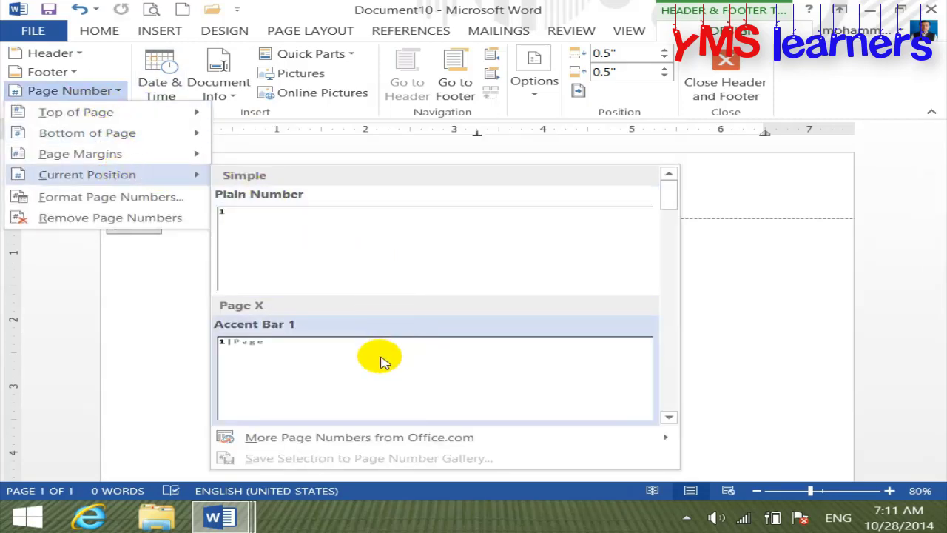
click(353, 232)
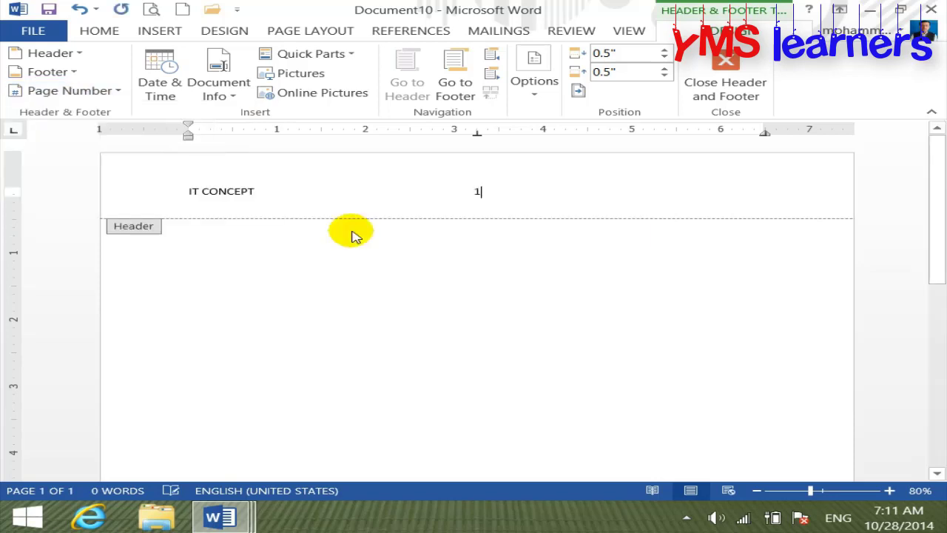
click(738, 80)
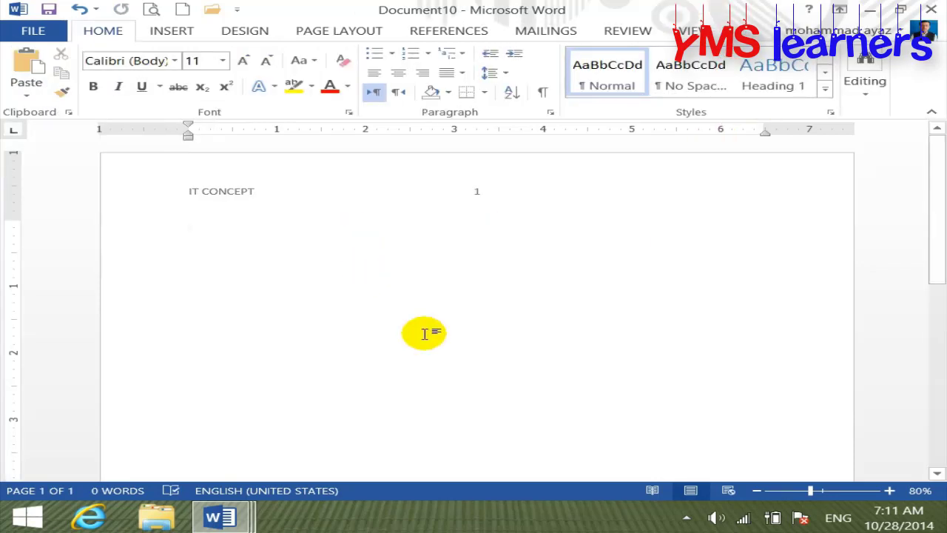
- Add a second page and enlarge the IT CONCEPT header text on page 2
key(ctrl+Return)
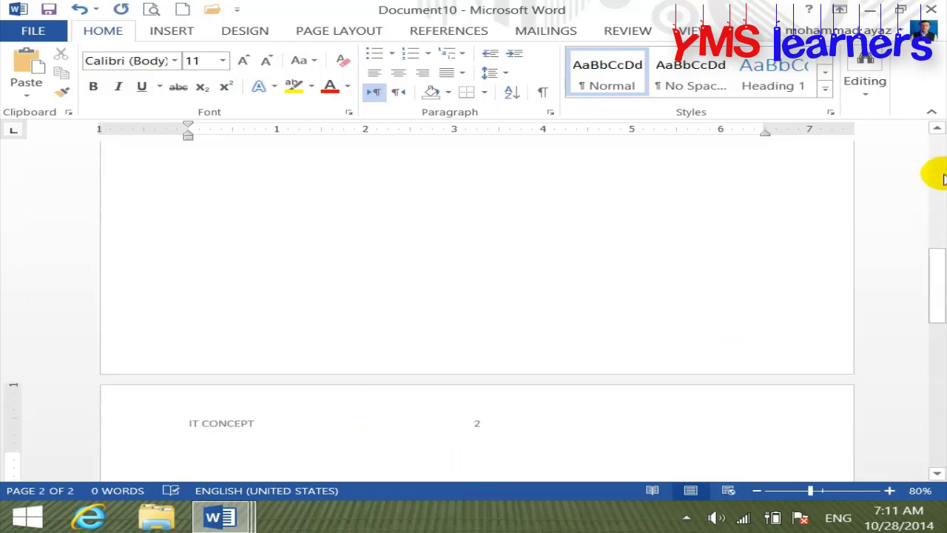
drag(934, 277, 934, 296)
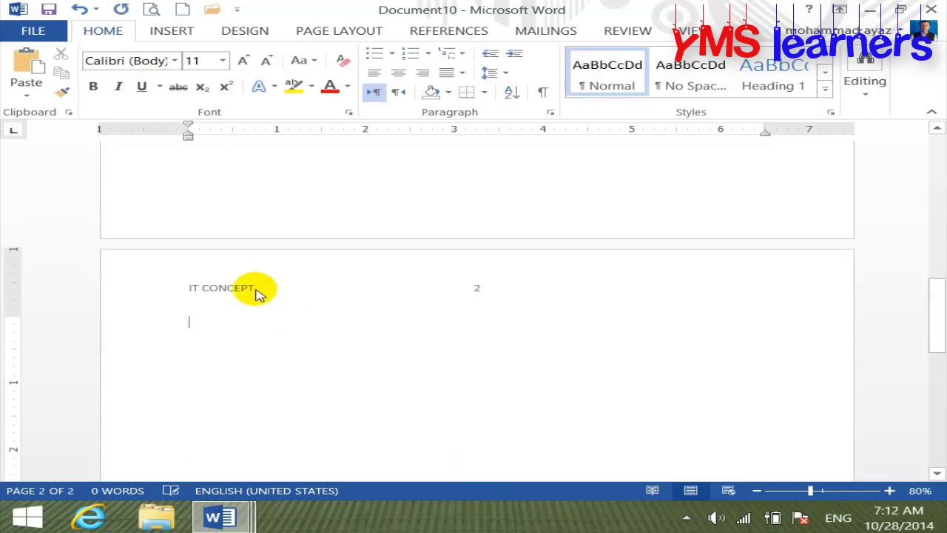
double_click(247, 288)
drag(187, 288, 485, 288)
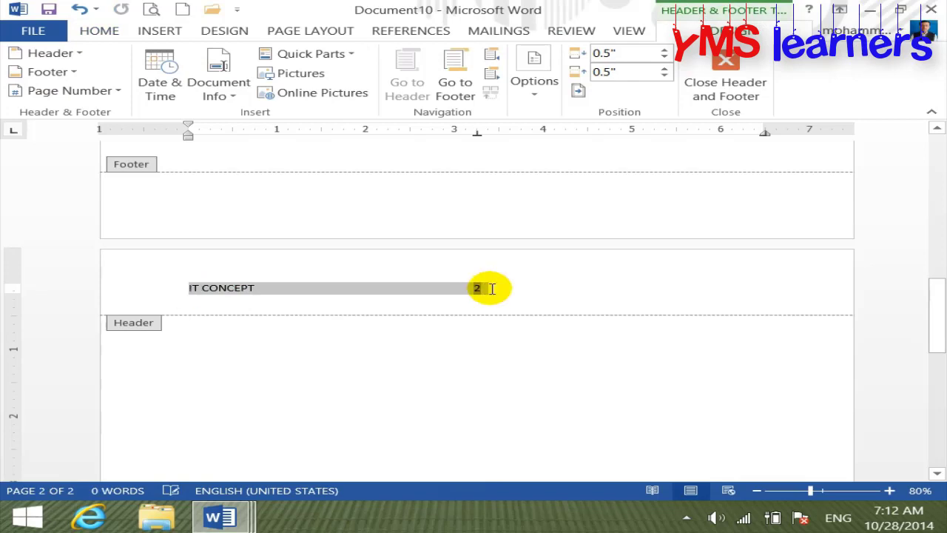
key(ctrl+bracketright)
key(ctrl+bracketright)
key(ctrl+bracketright)
key(ctrl+bracketright)
key(ctrl+bracketright)
key(ctrl+bracketright)
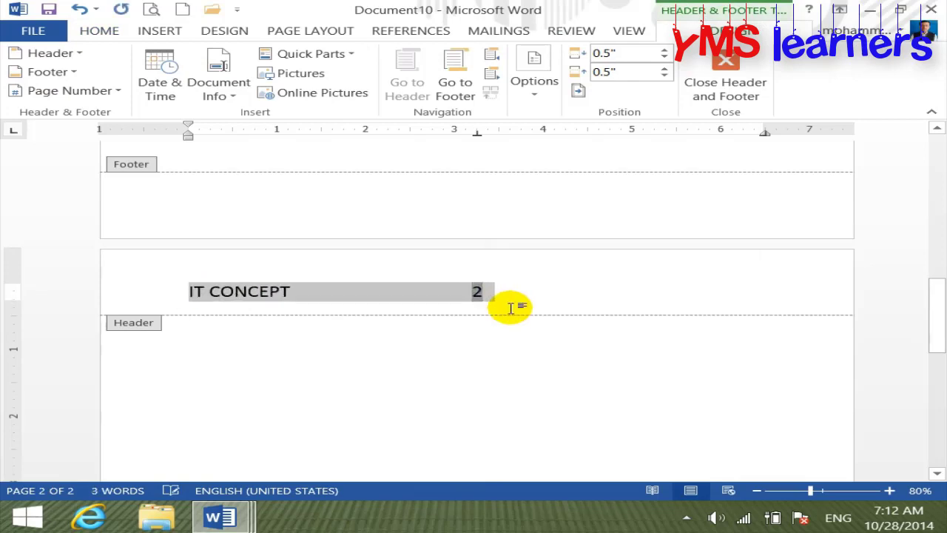
click(726, 79)
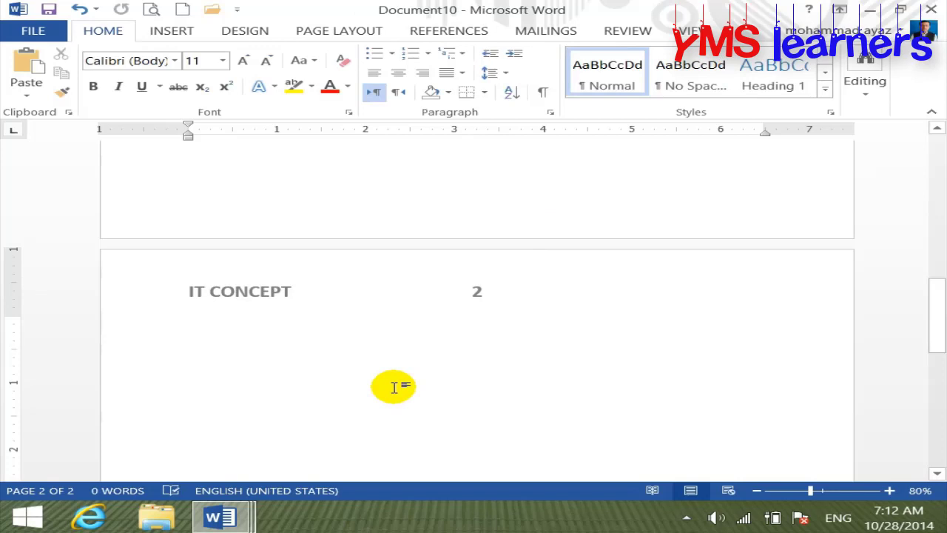
- Add page breaks with Ctrl+Enter until the document reaches 49 pages
key(ctrl+Return)
key(ctrl+Return)
key(ctrl+Return)
key(ctrl+Return)
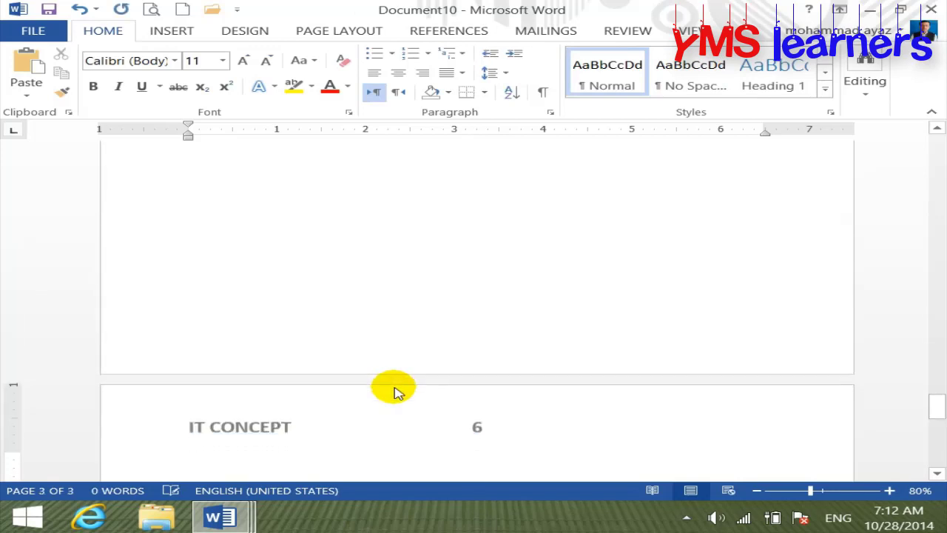
key(ctrl+Return)
key(ctrl+Return)
key(ctrl+Return)
key(ctrl+Return)
key(ctrl+Return)
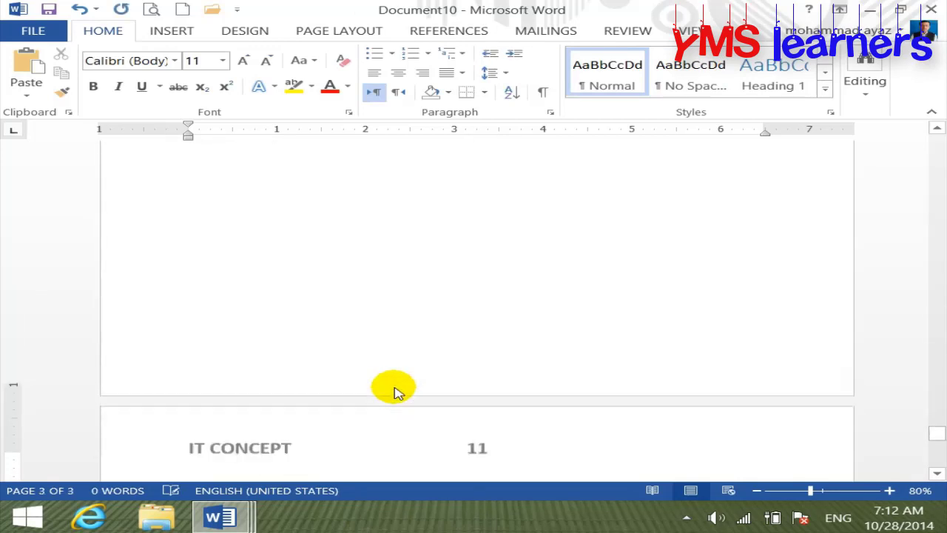
key(ctrl+Return)
key(ctrl+Return)
key(ctrl+Return)
key(ctrl+Return)
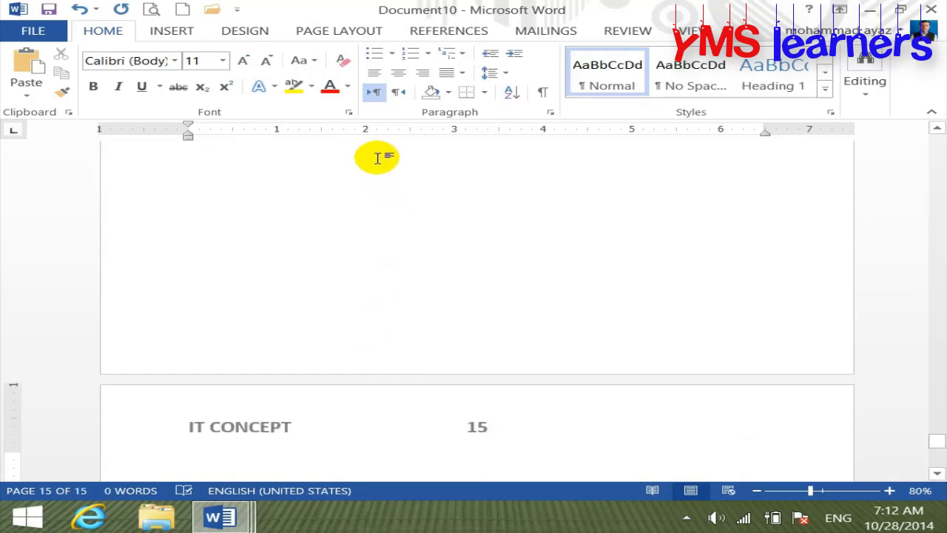
key(ctrl+Return)
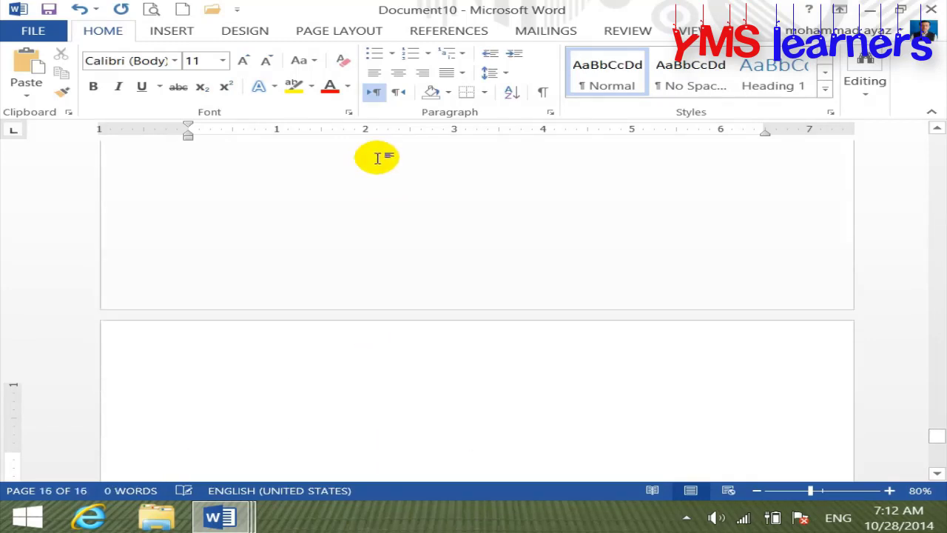
key(ctrl+Return)
key(ctrl+Return)
key(ctrl+Return)
key(ctrl+Return)
key(ctrl+Return)
key(ctrl+Return)
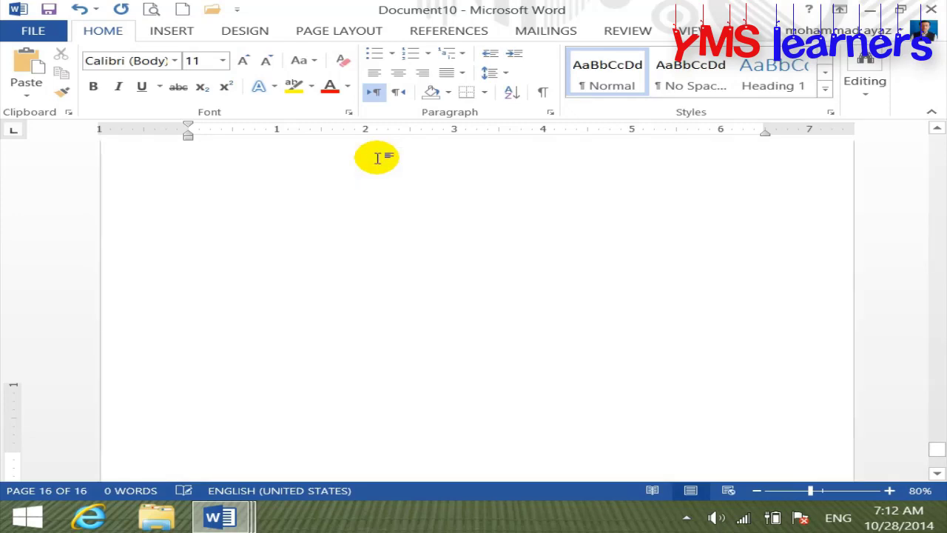
key(ctrl+Return)
key(ctrl+Return)
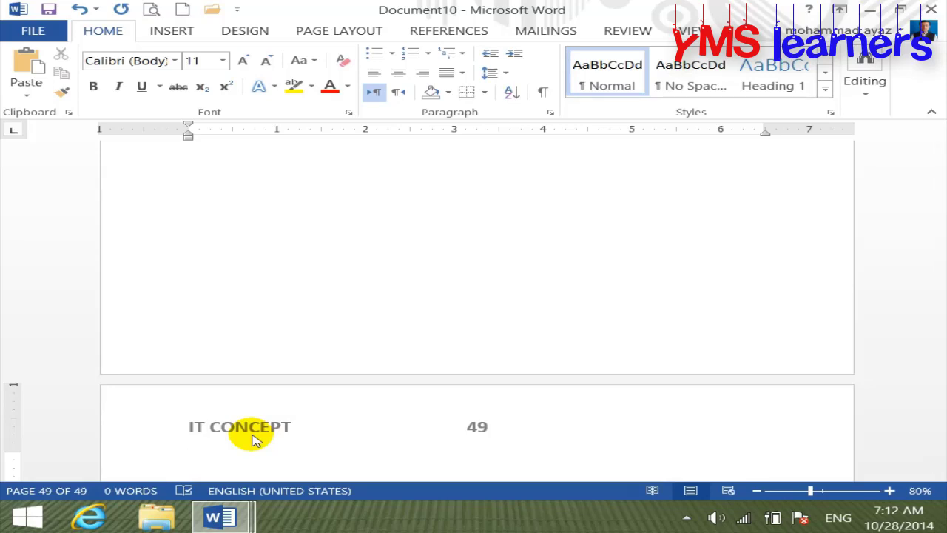
click(178, 32)
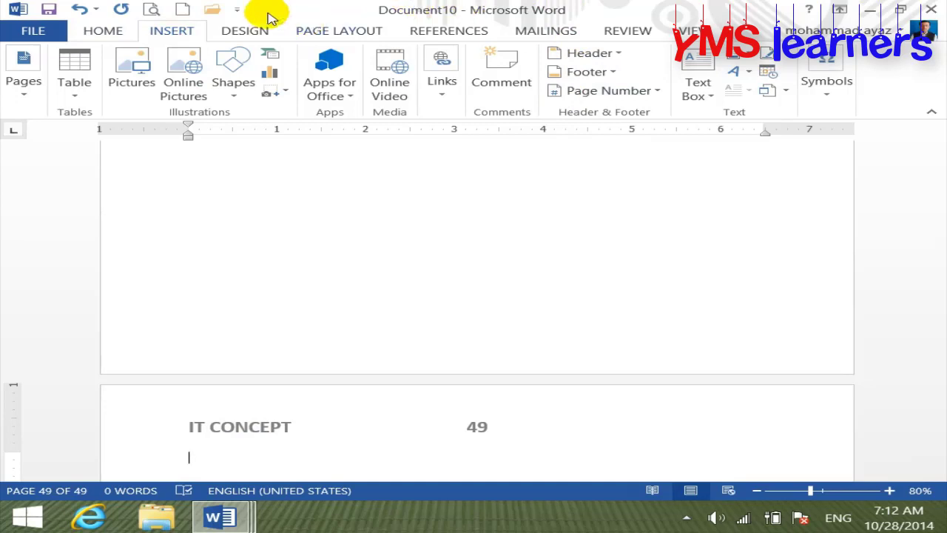
- Start a new document with a Blank header reading COMPUTER, then add a second page
click(182, 9)
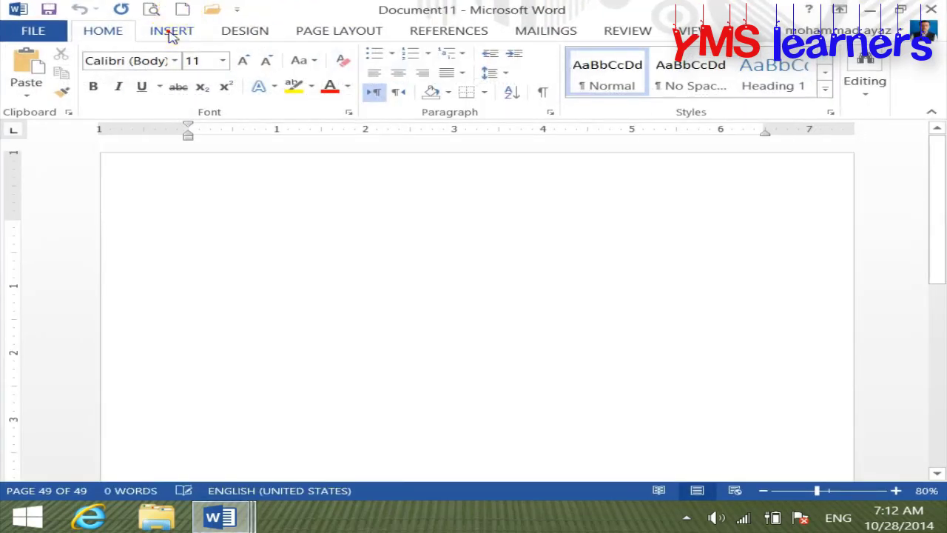
click(170, 32)
click(618, 56)
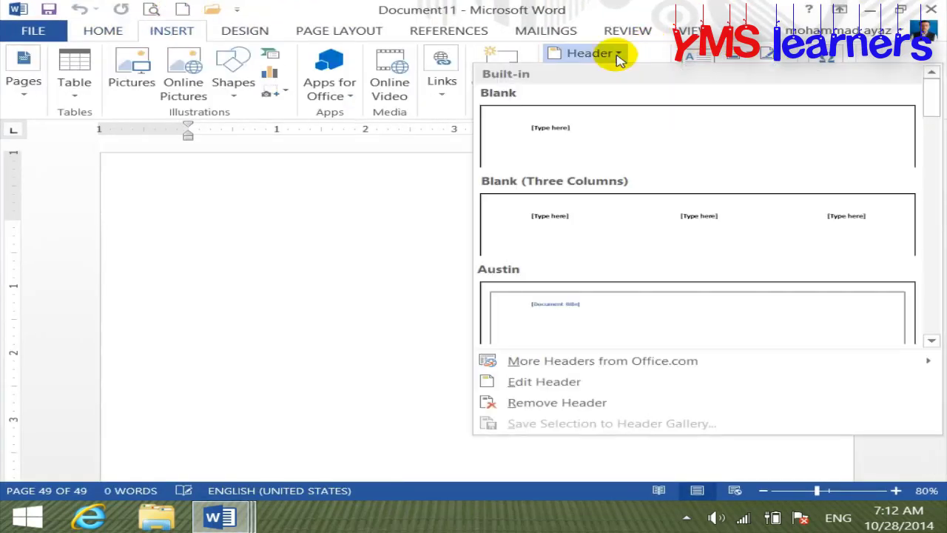
click(603, 126)
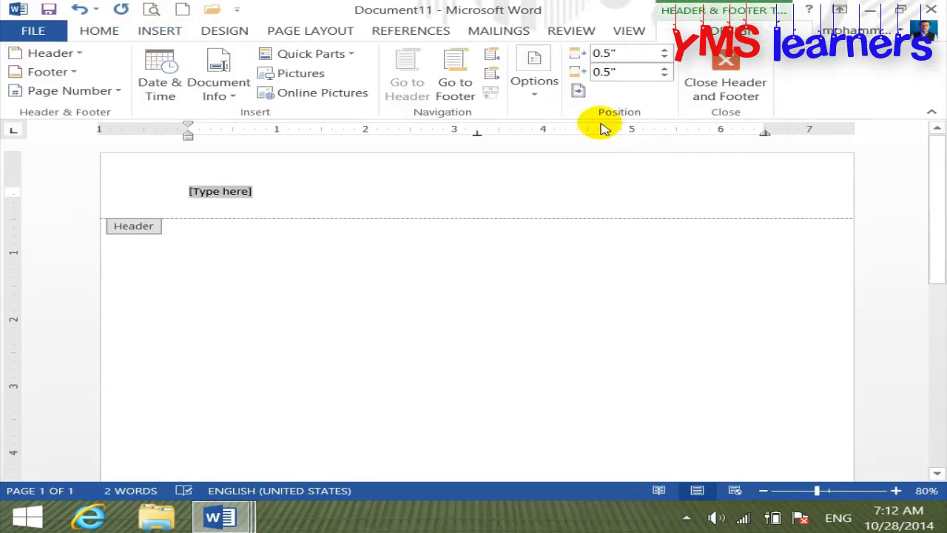
text(IT)
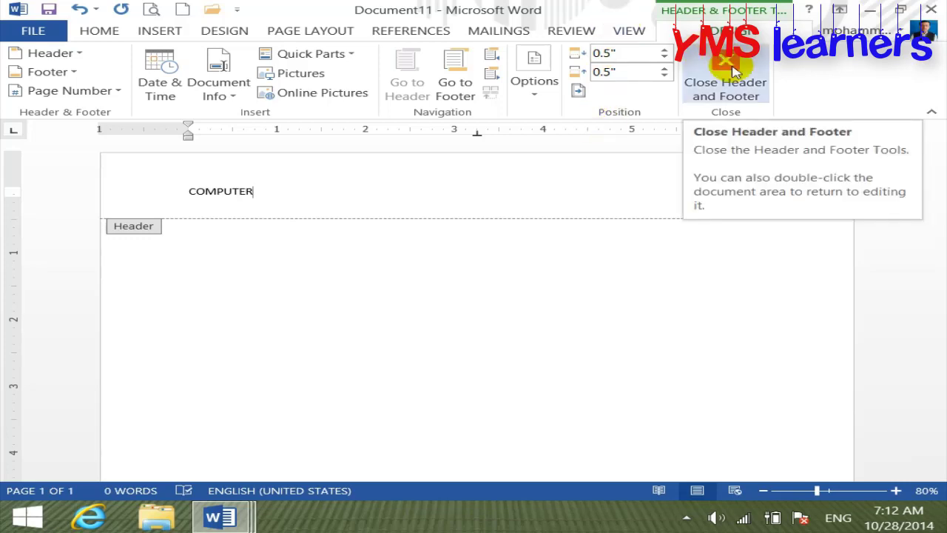
click(735, 71)
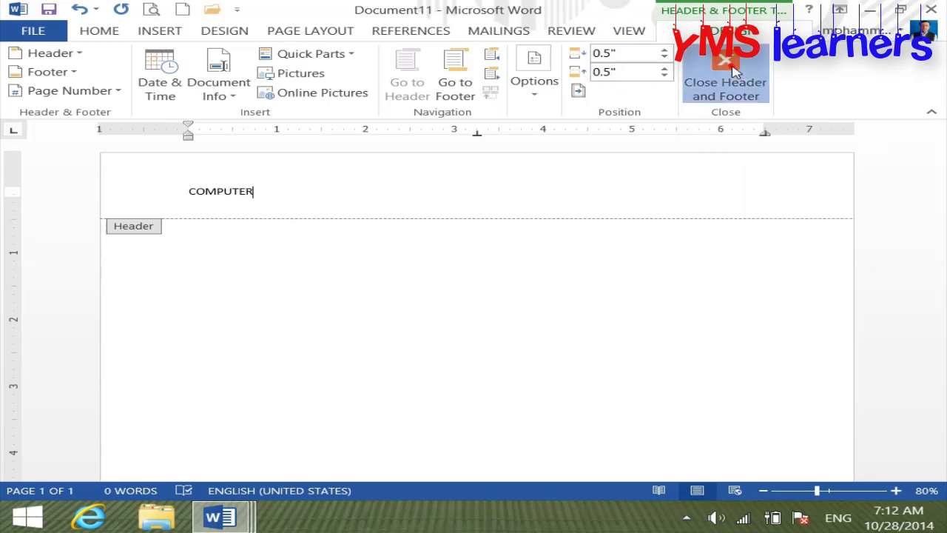
key(ctrl+Return)
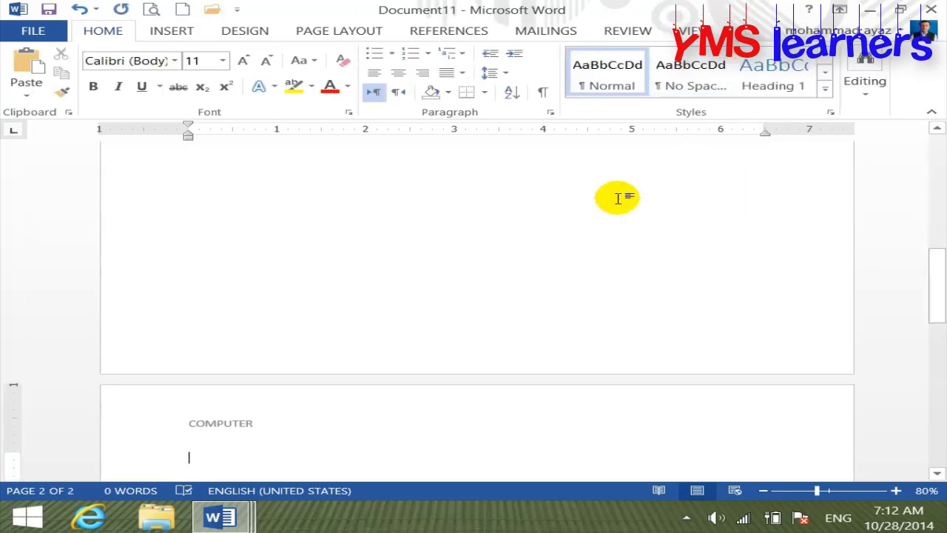
- Add and then remove an extra page break, leaving a one-page document
key(ctrl+Return)
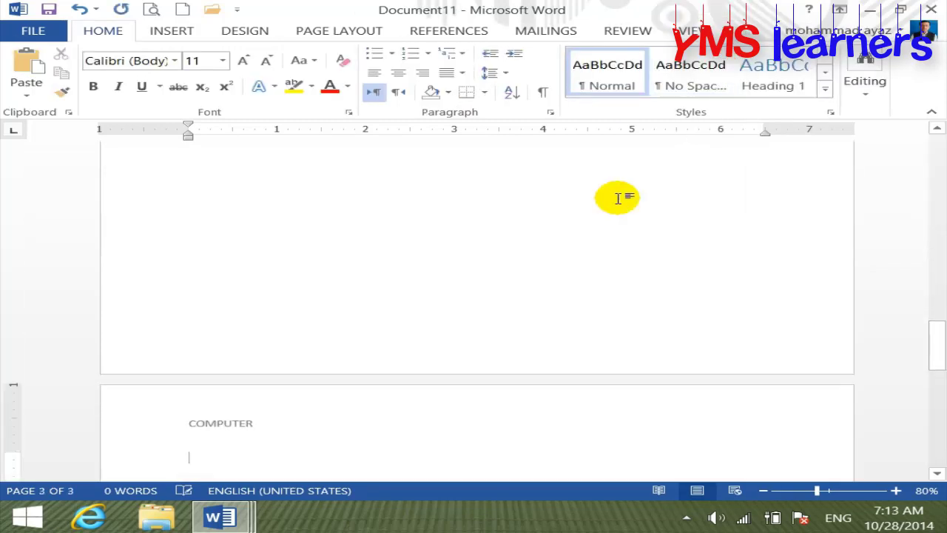
scroll(617, 198, down, 5)
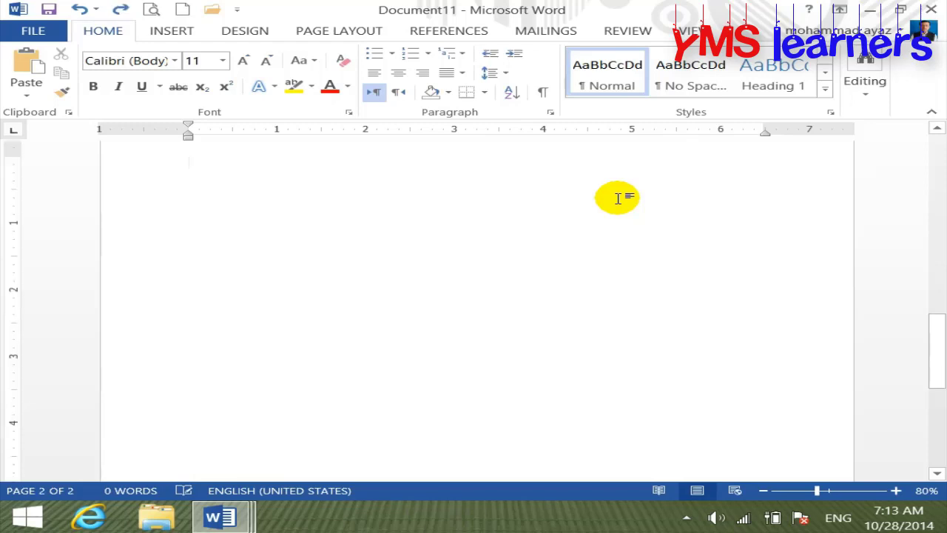
key(BackSpace)
drag(935, 216, 938, 159)
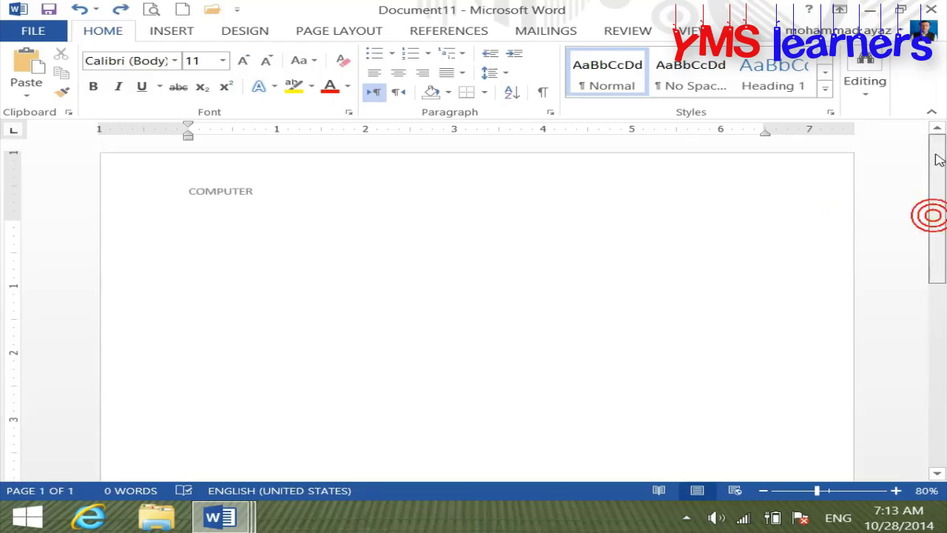
- Enlarge COMPUTER in the header and insert a plain page number after a tab
double_click(235, 191)
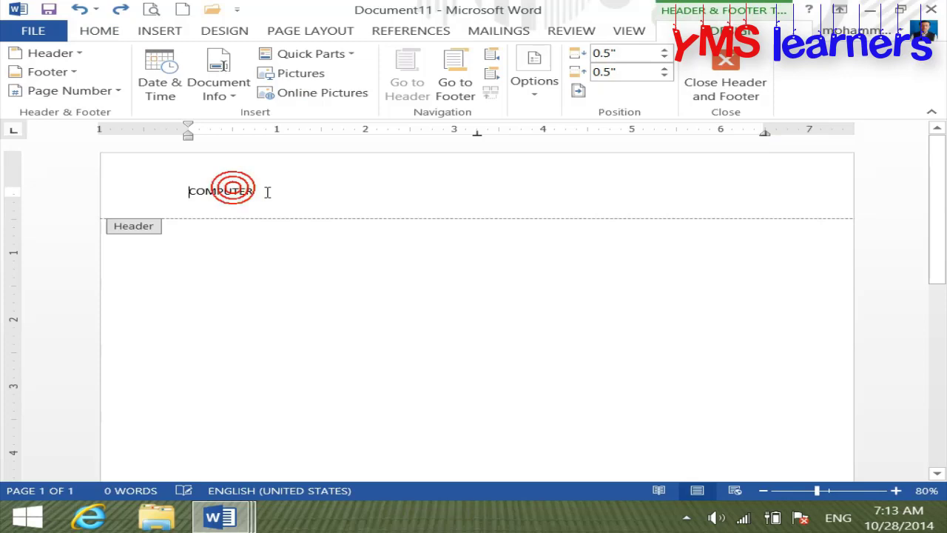
click(120, 191)
key(ctrl+shift+period)
key(ctrl+shift+period)
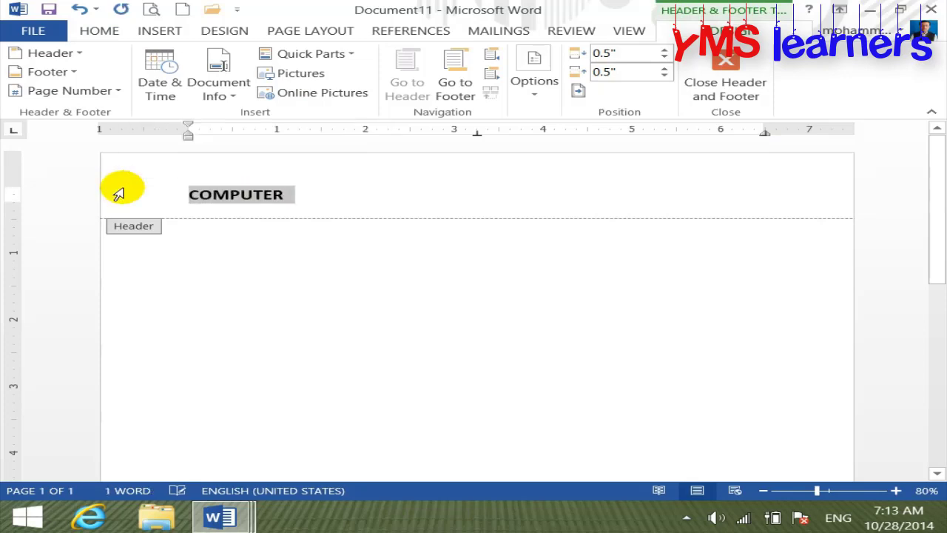
click(307, 195)
key(Tab)
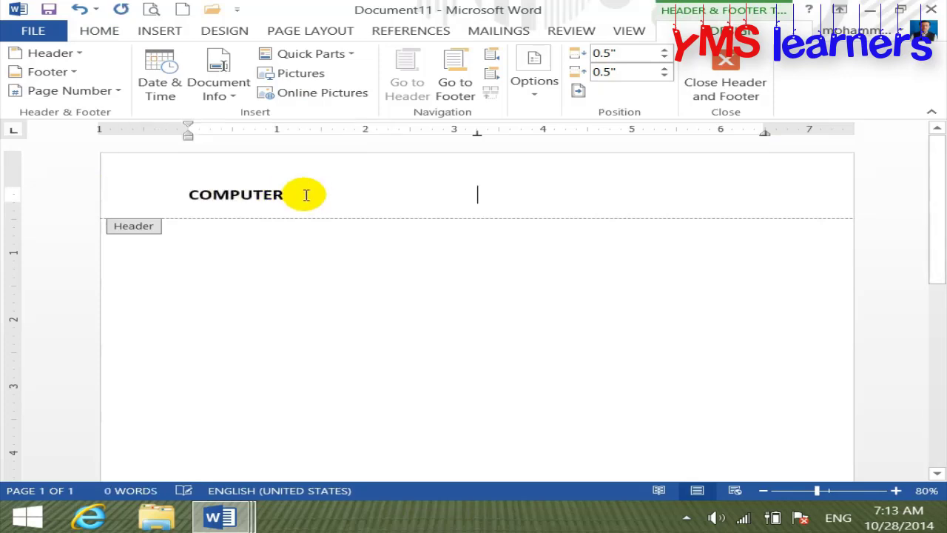
click(74, 90)
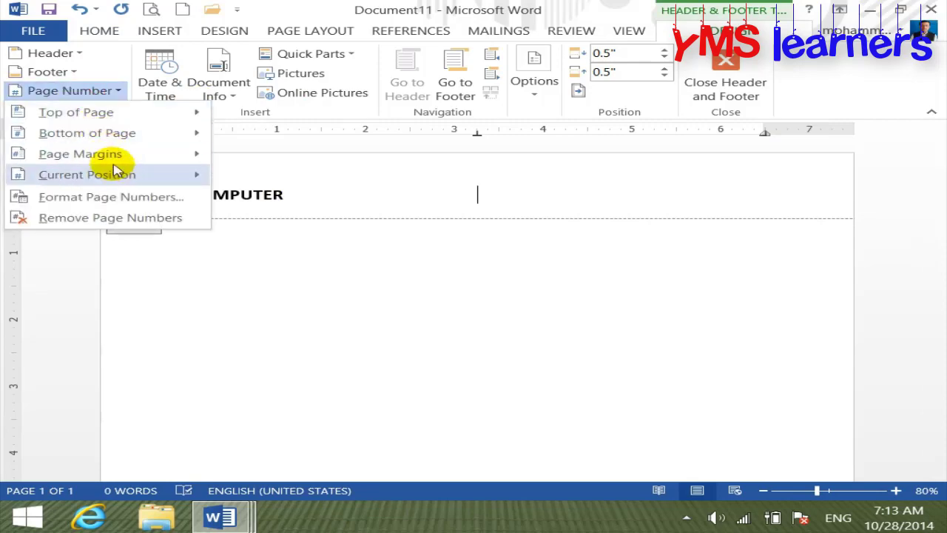
mouse_move(87, 175)
click(302, 222)
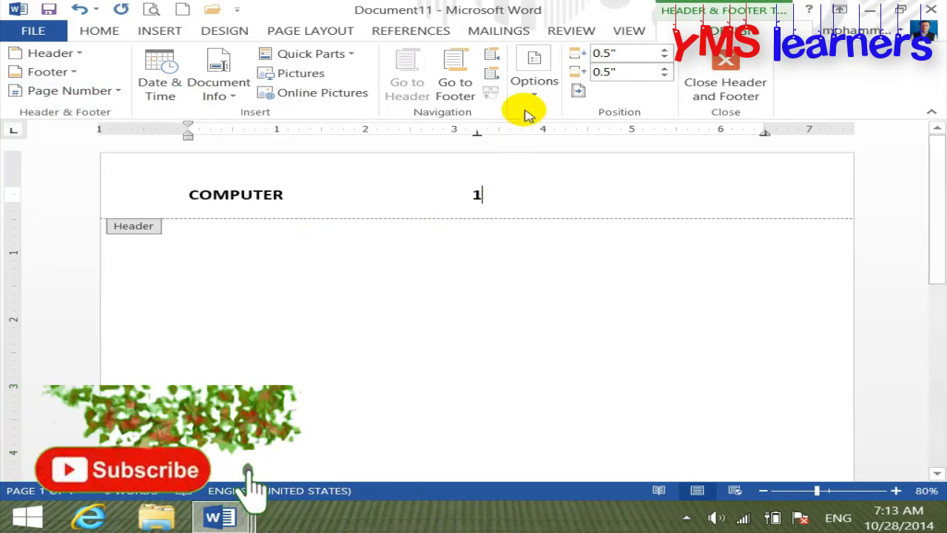
- Turn on Different First Page and Different Odd & Even Pages for the header
click(532, 88)
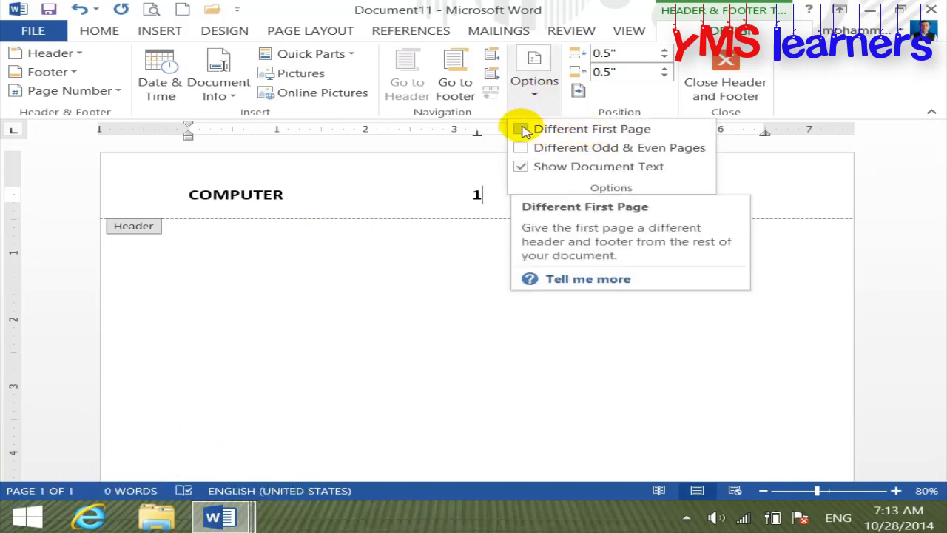
click(522, 129)
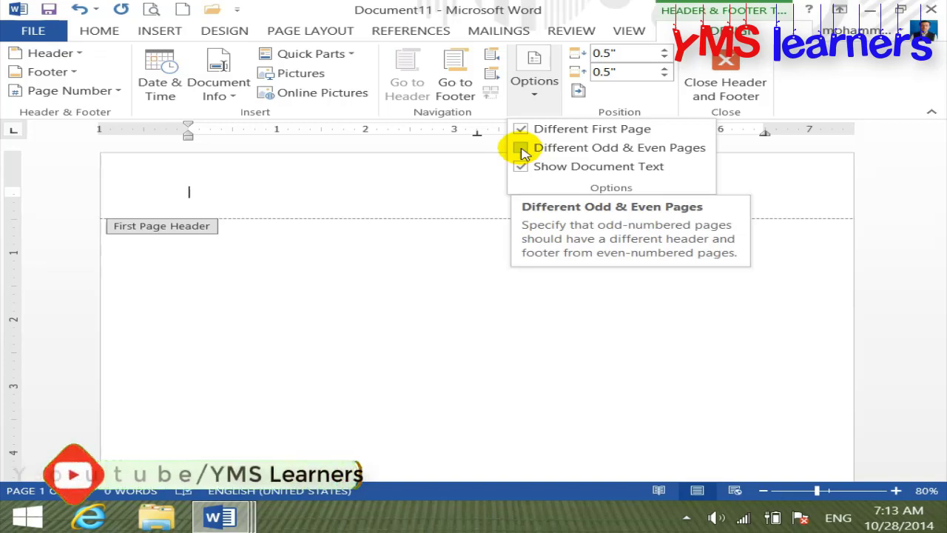
click(522, 148)
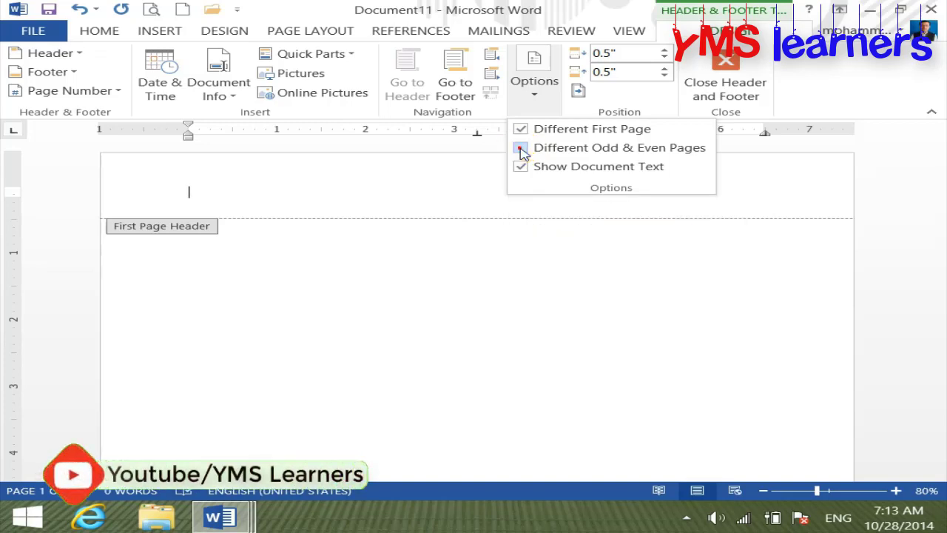
- Type COMPUTER in the first-page header and make it larger
click(263, 192)
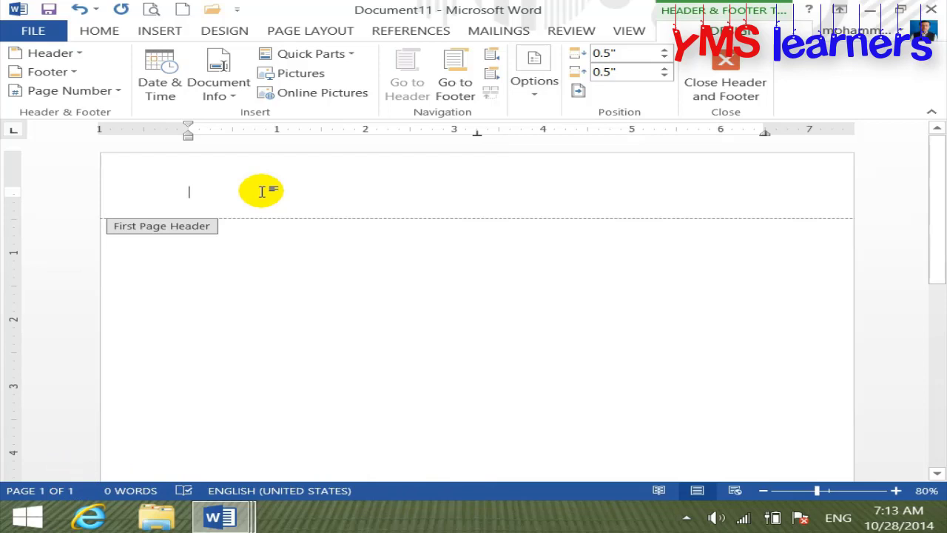
text(com)
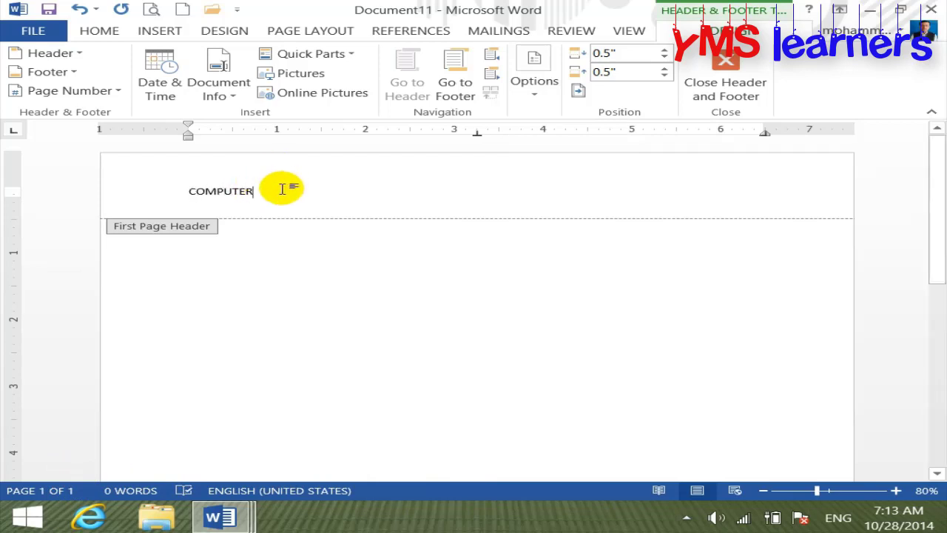
drag(282, 191, 170, 196)
key(ctrl+shift+period)
key(ctrl+shift+period)
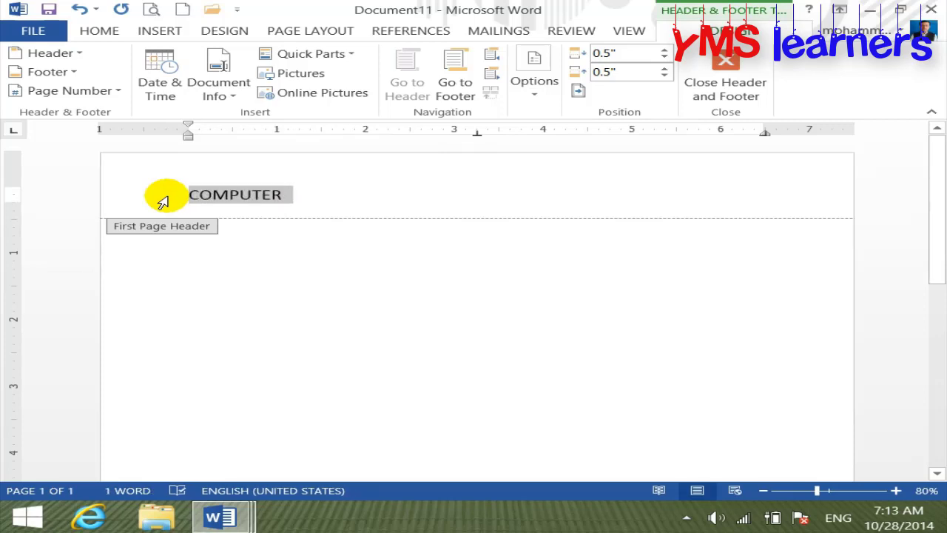
click(754, 82)
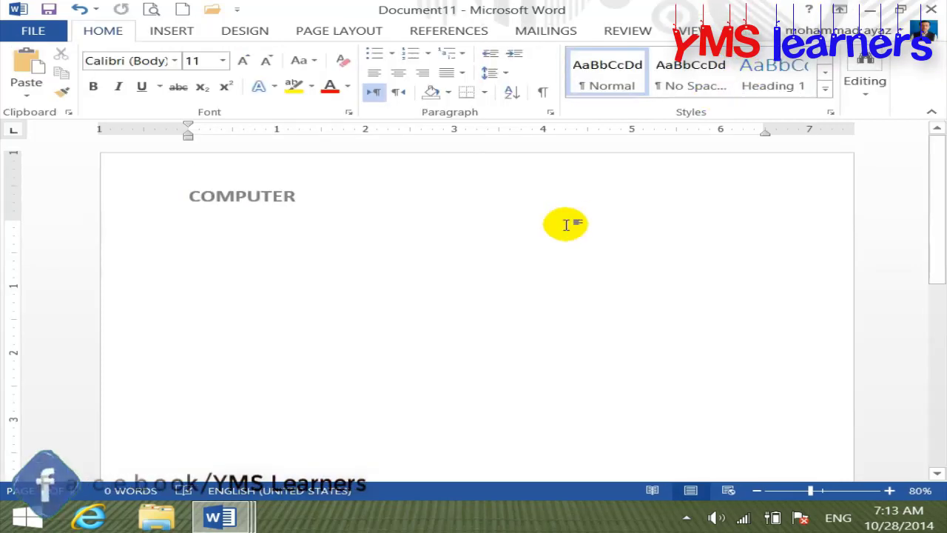
- Add a Blank header reading MOUSE on page 2, then start page 3
scroll(566, 224, down, 10)
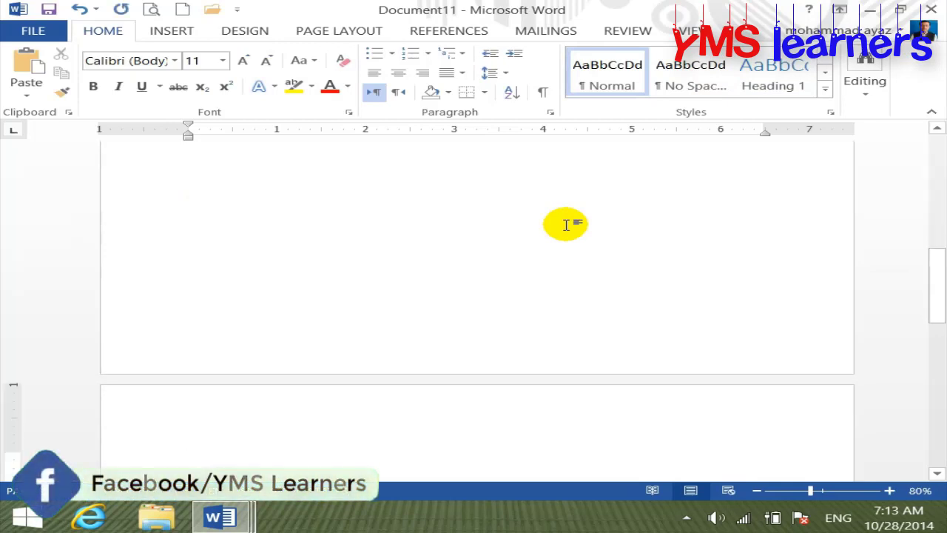
drag(937, 270, 939, 320)
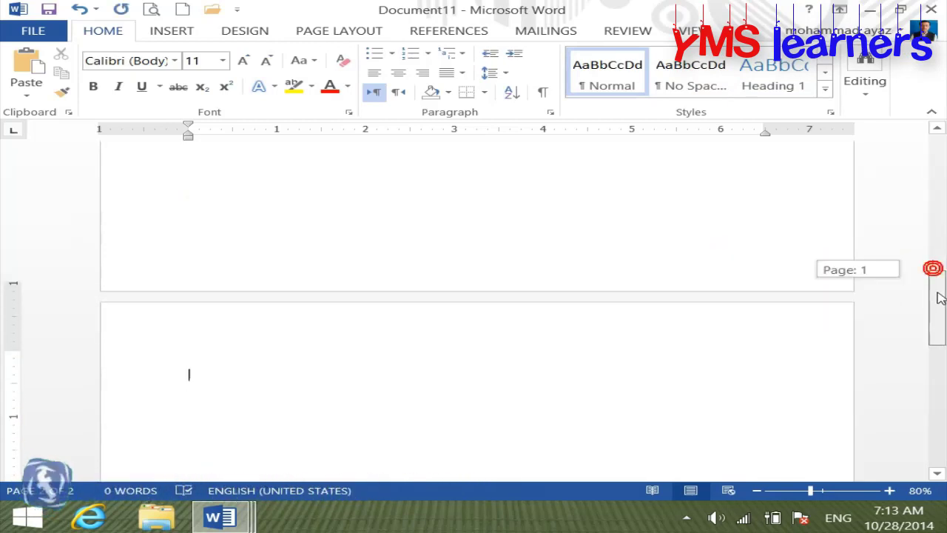
click(189, 31)
click(617, 55)
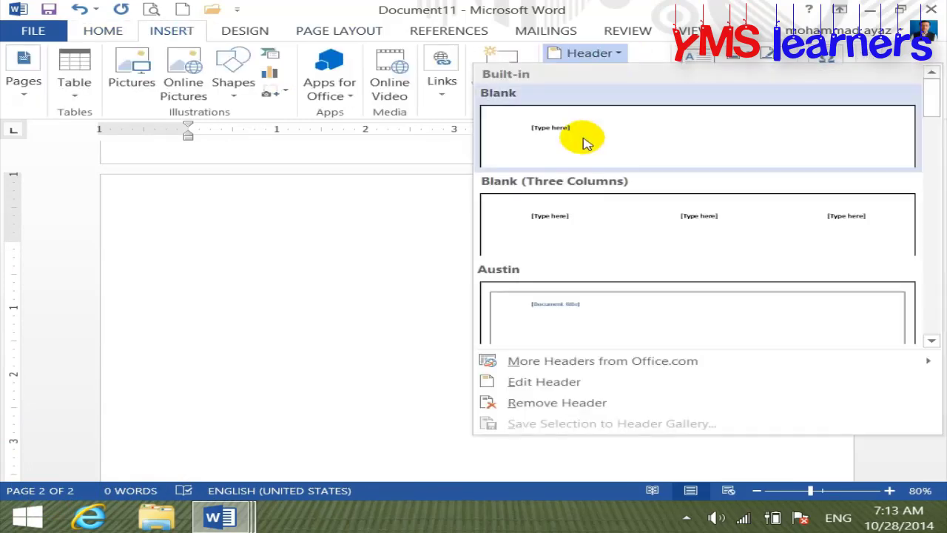
click(579, 139)
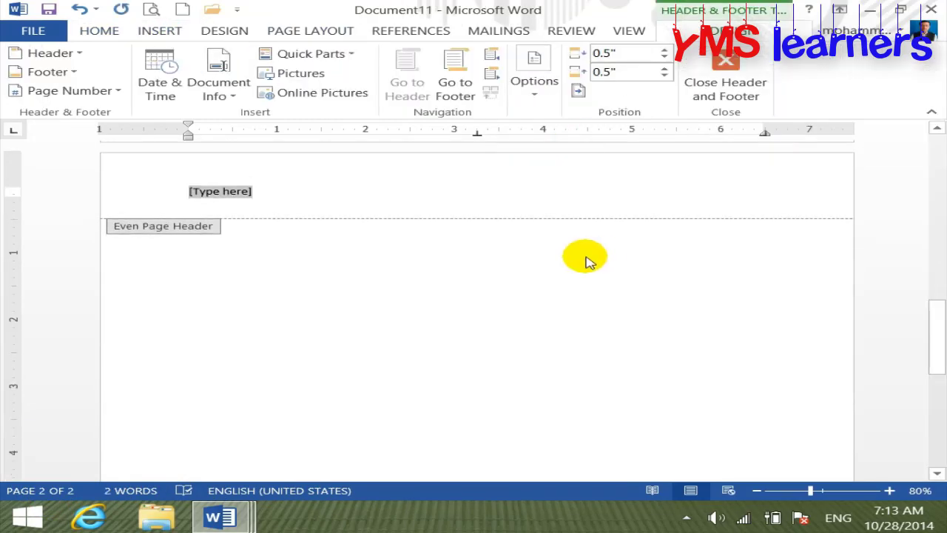
text(MOUSE)
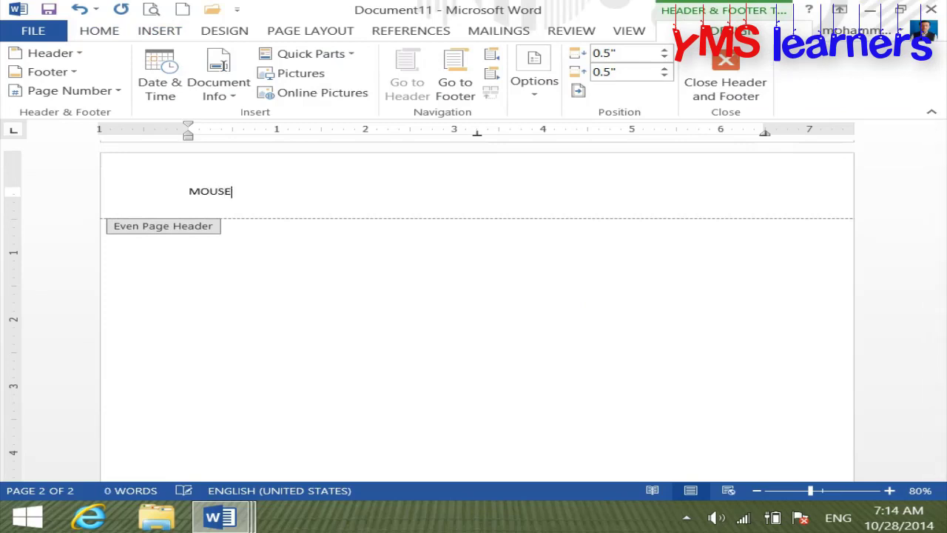
click(718, 85)
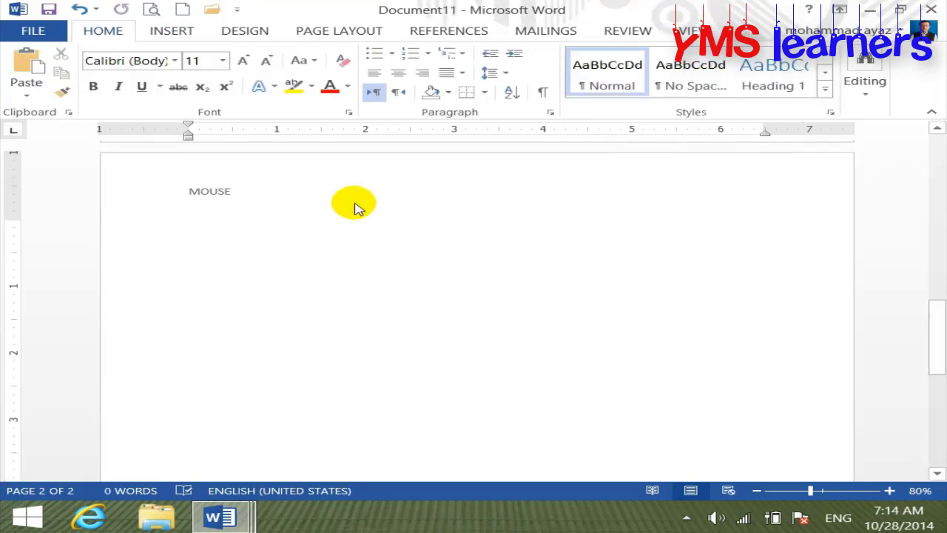
key(ctrl+Return)
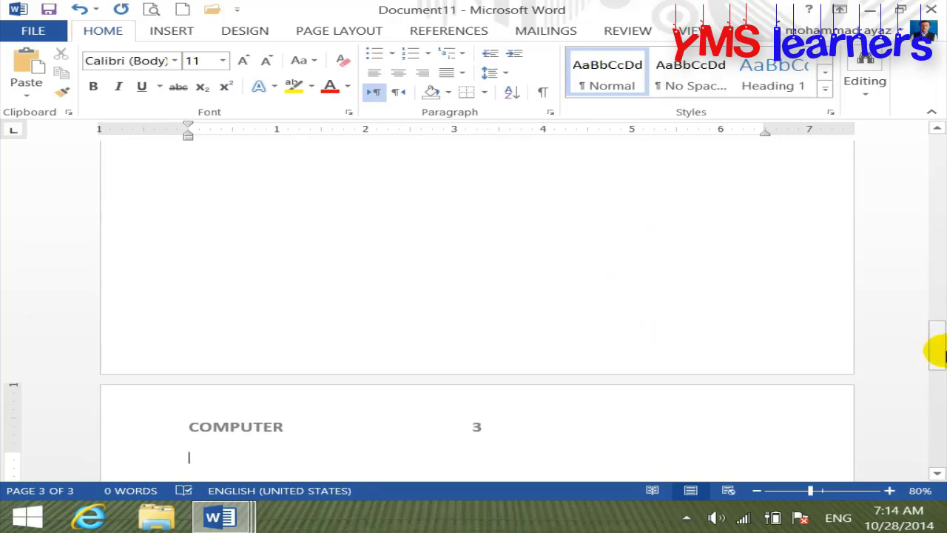
drag(937, 354, 924, 179)
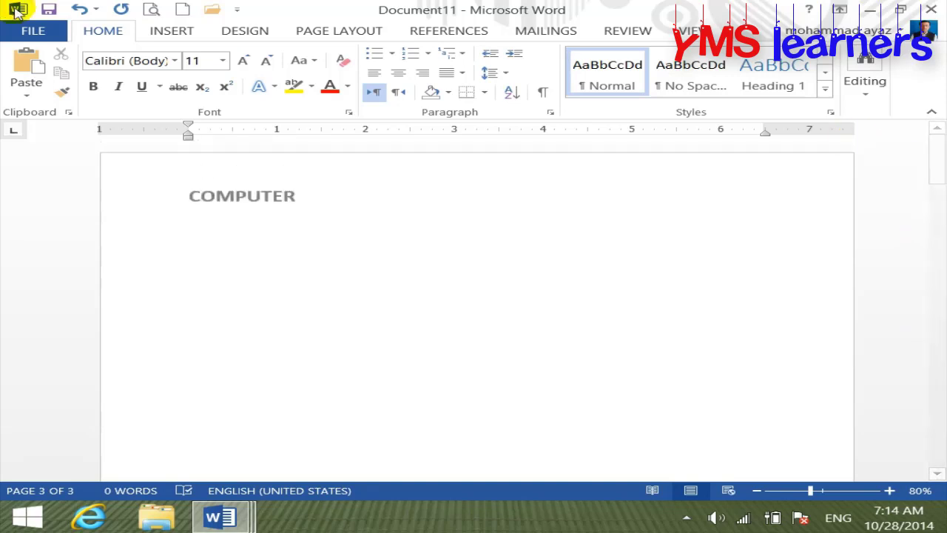
- Create a new document and enable Different odd and even and Different first page in Page Setup's Layout settings
click(185, 9)
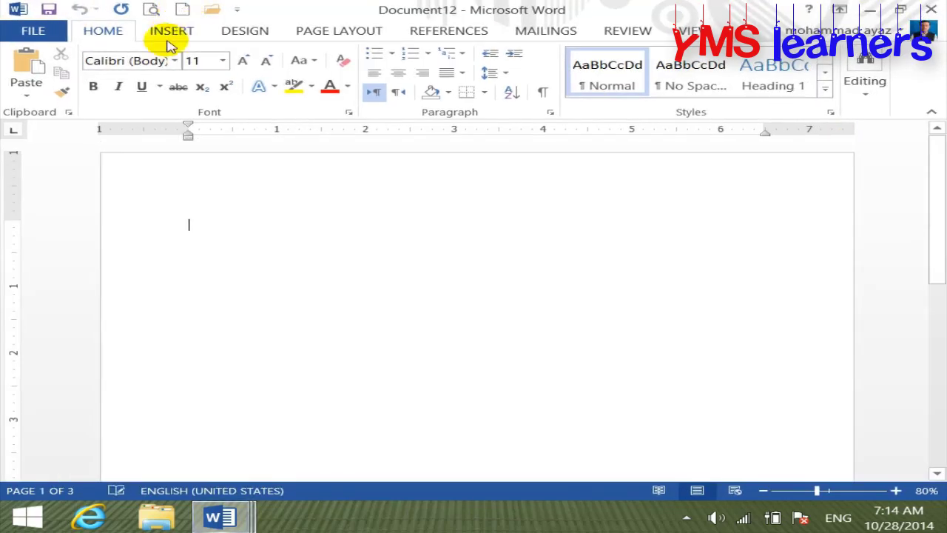
click(172, 30)
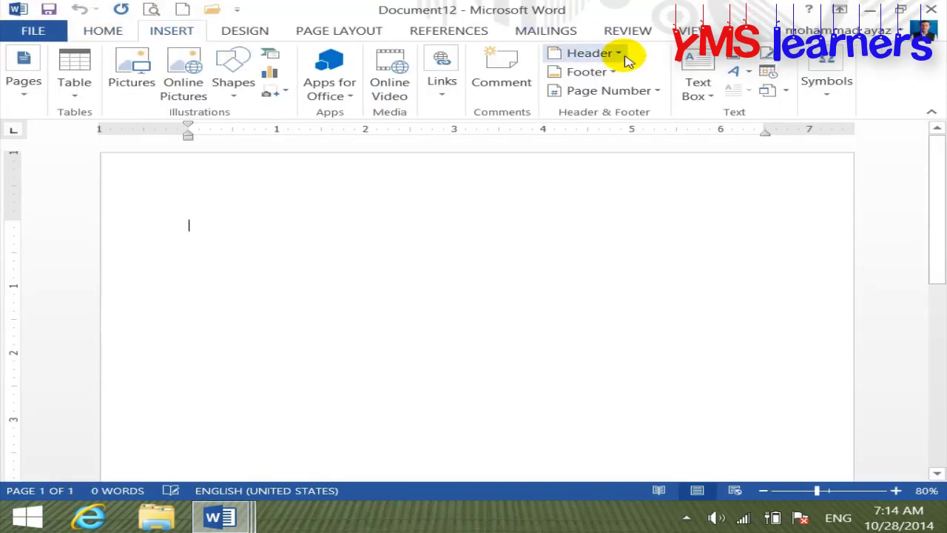
click(262, 31)
click(337, 30)
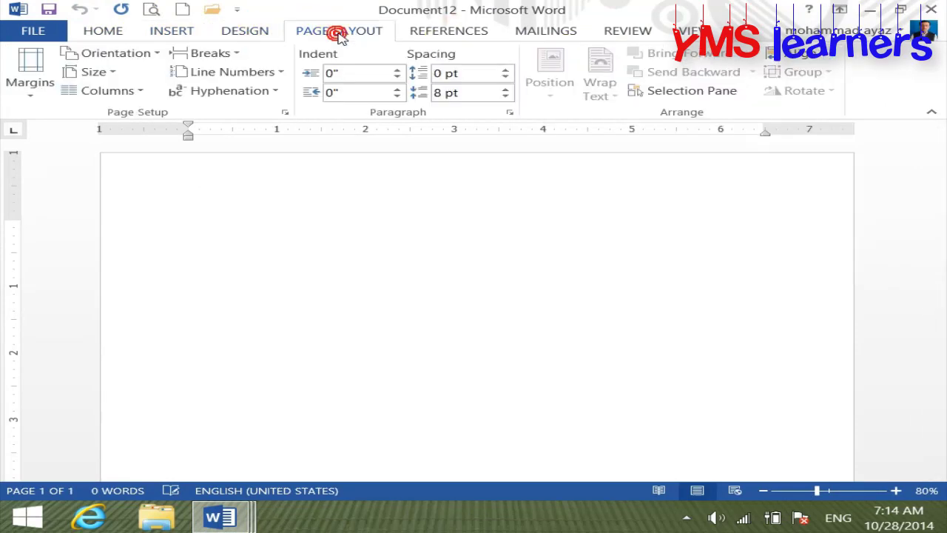
click(28, 88)
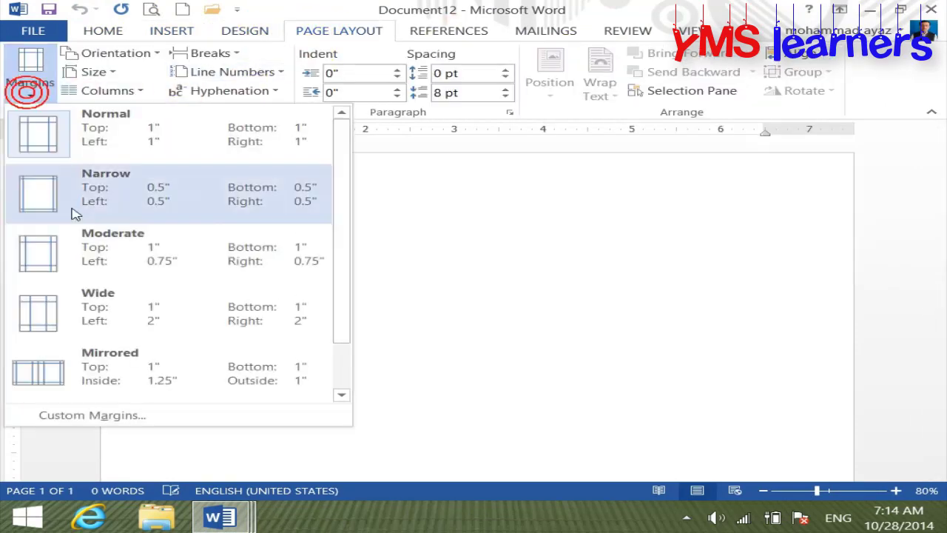
click(81, 412)
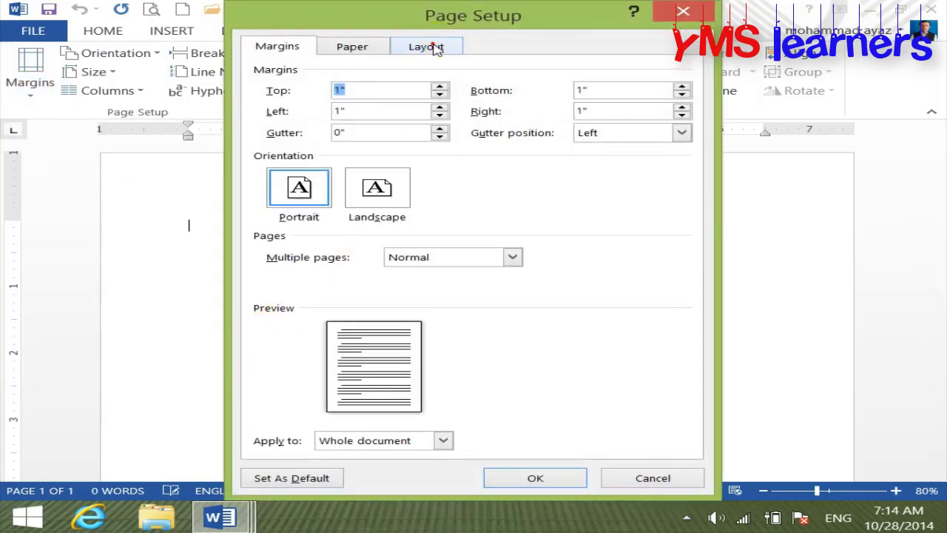
click(427, 46)
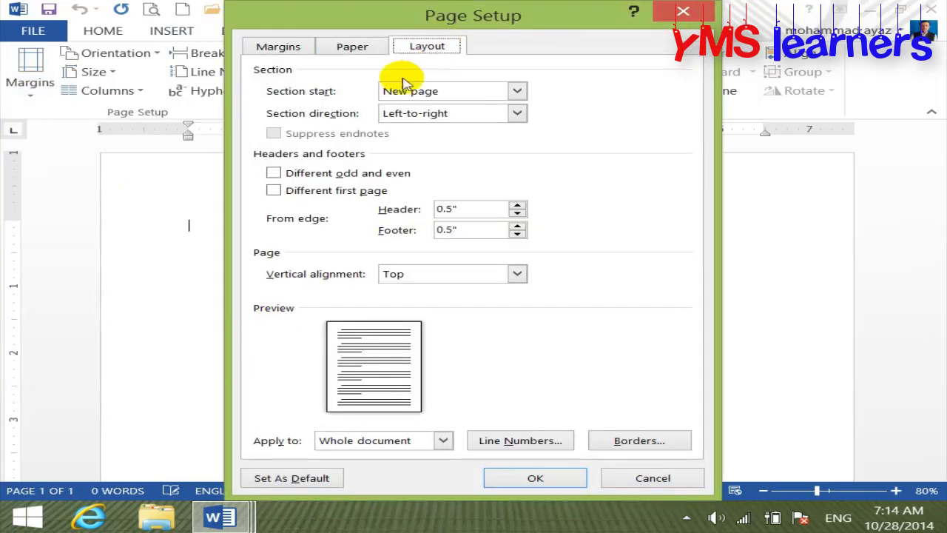
click(273, 173)
click(278, 192)
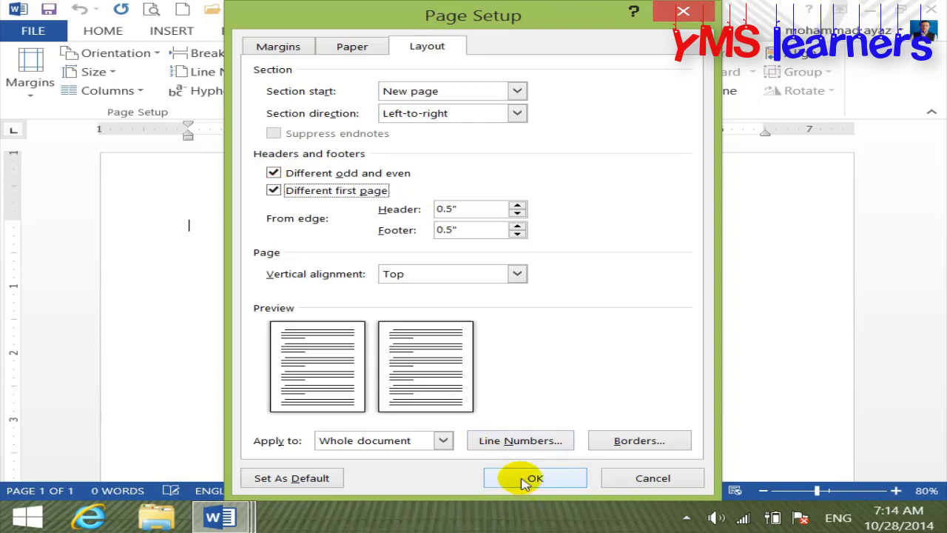
click(521, 477)
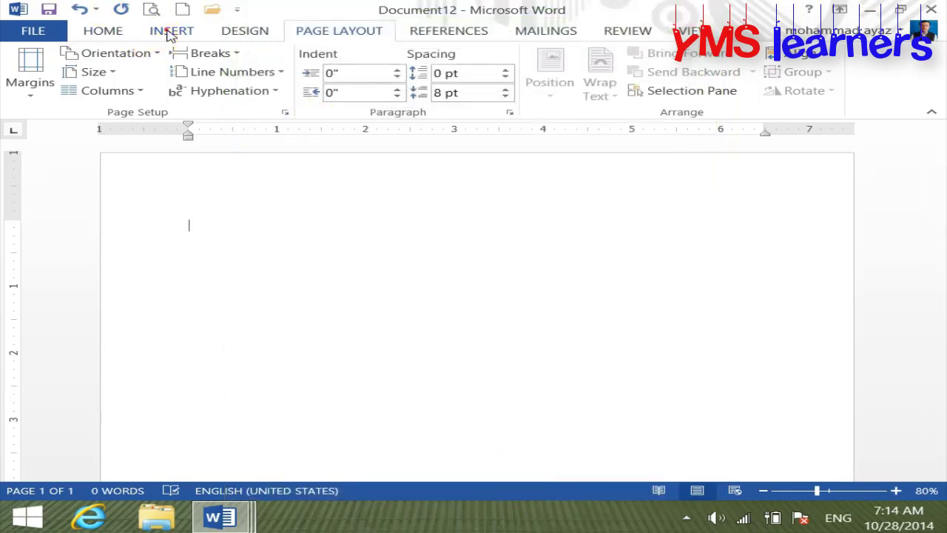
click(174, 31)
- Give the first page a Blank header reading COMPUTER, then add page 2
click(622, 58)
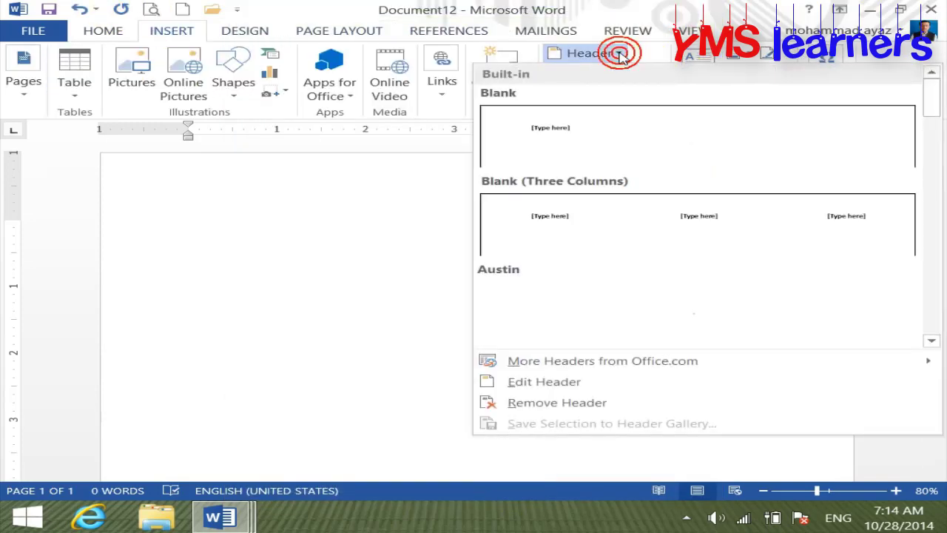
click(582, 131)
text(COMPUTER)
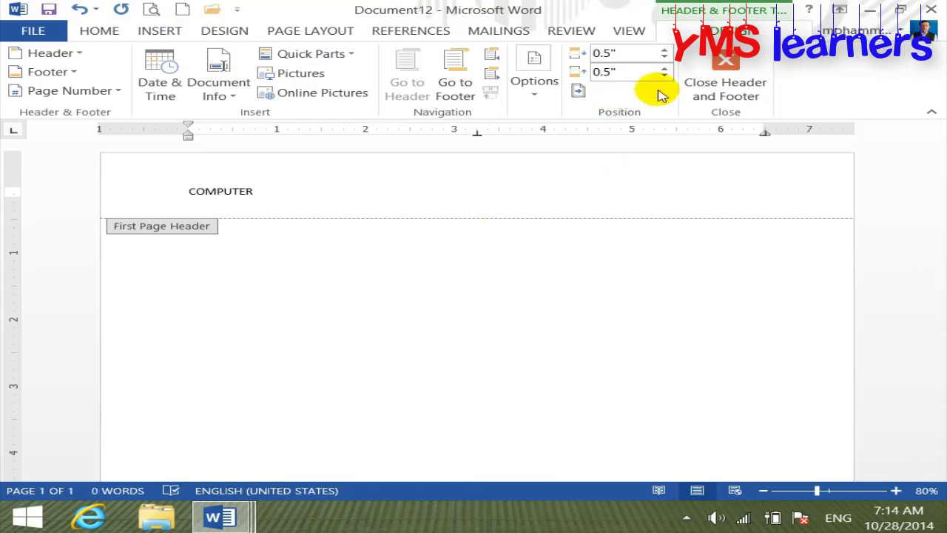
click(725, 83)
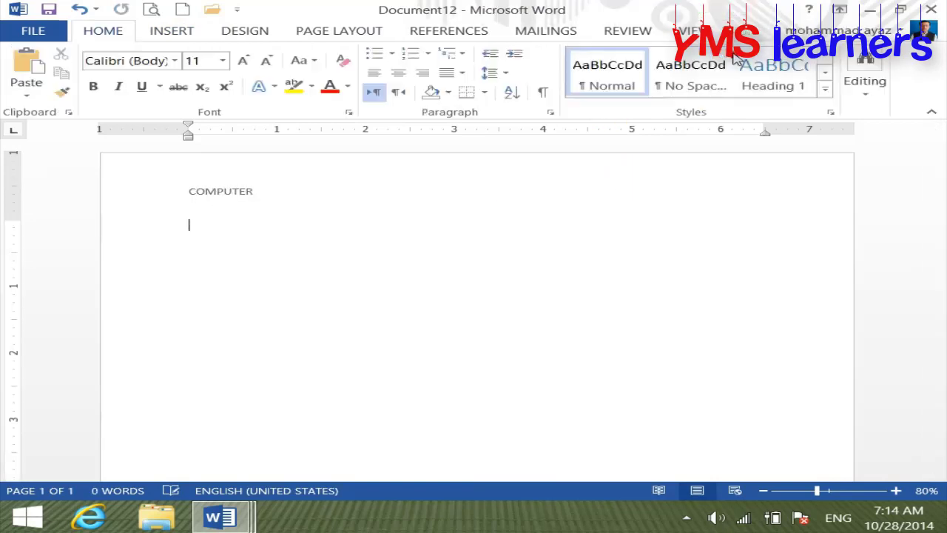
key(ctrl+Return)
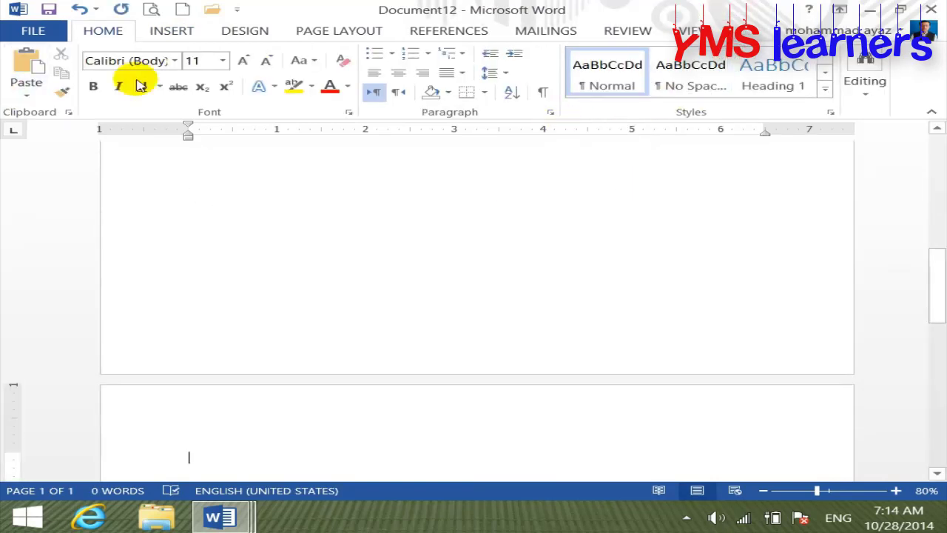
- Insert a Blank header reading MOUSE on page 2, then add page 3
click(185, 30)
click(614, 55)
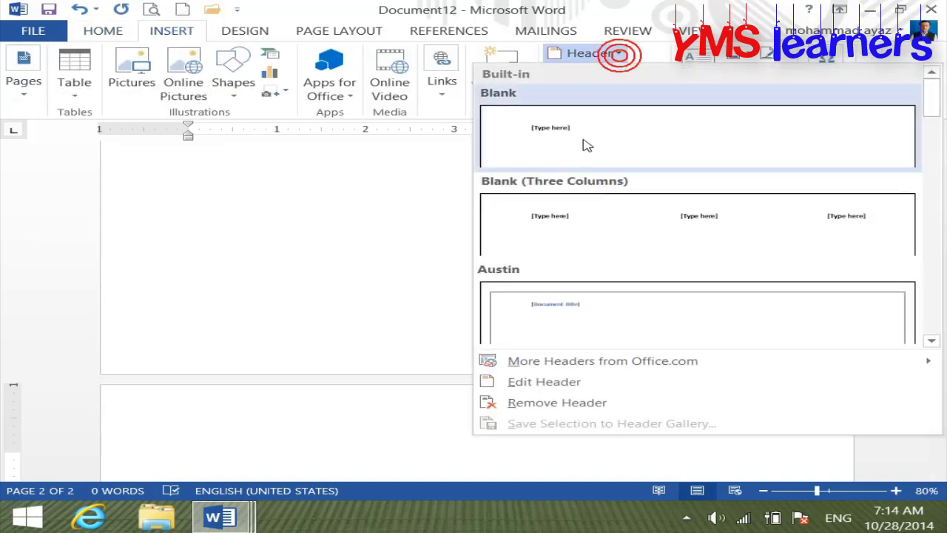
click(595, 139)
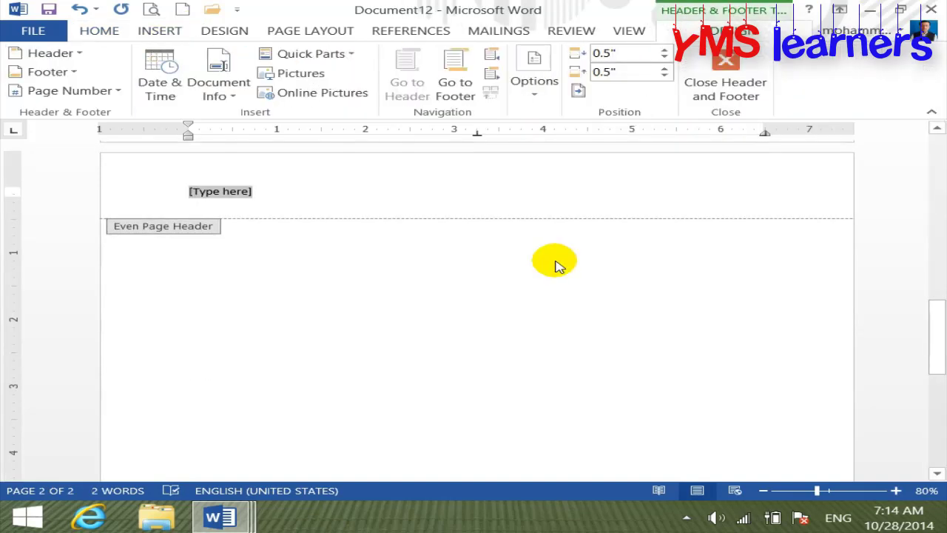
text(MOUSE)
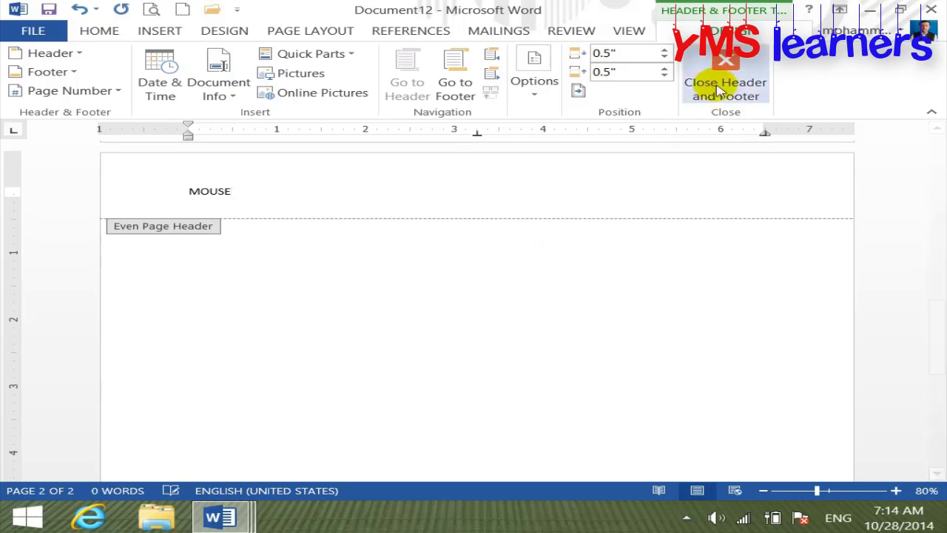
click(714, 85)
key(ctrl+Return)
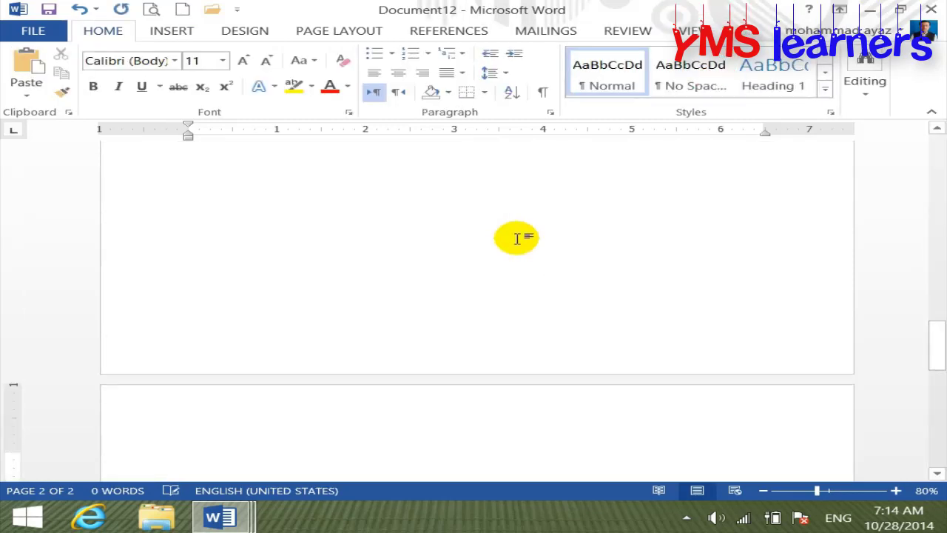
- Insert a Blank header reading KEYBOARD on page 3
click(194, 30)
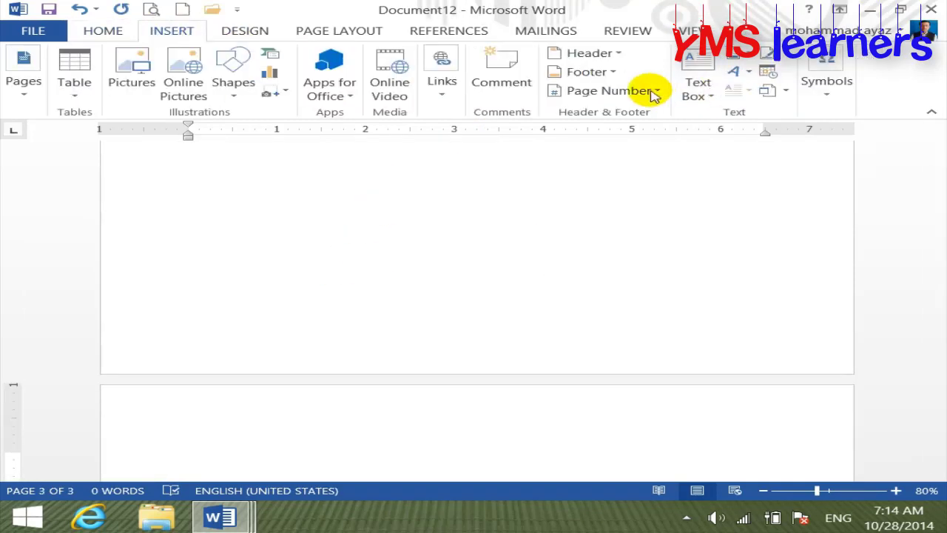
click(611, 55)
click(607, 158)
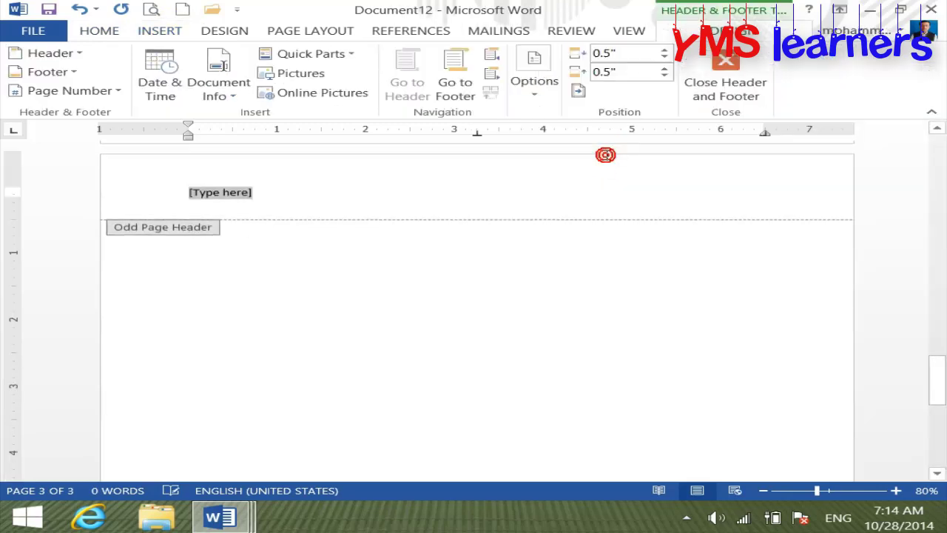
text(KEBY)
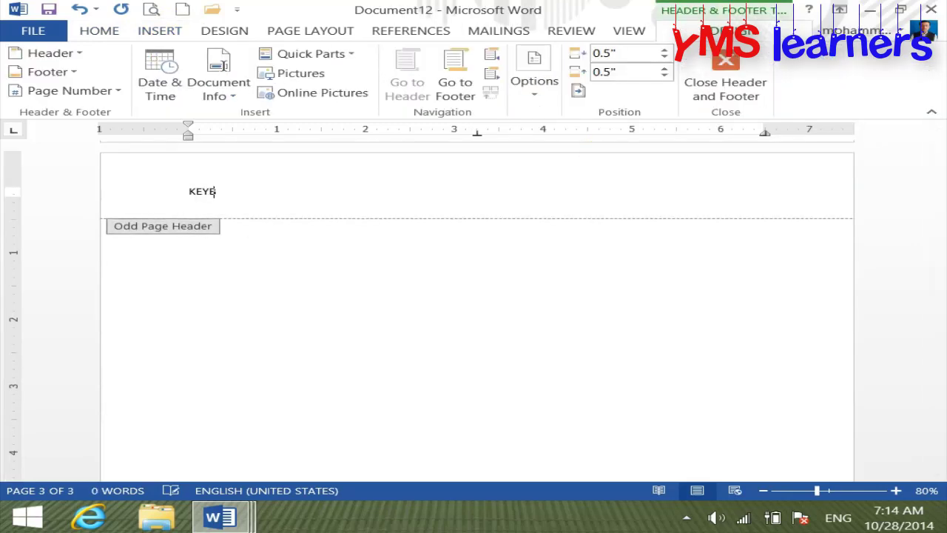
click(744, 94)
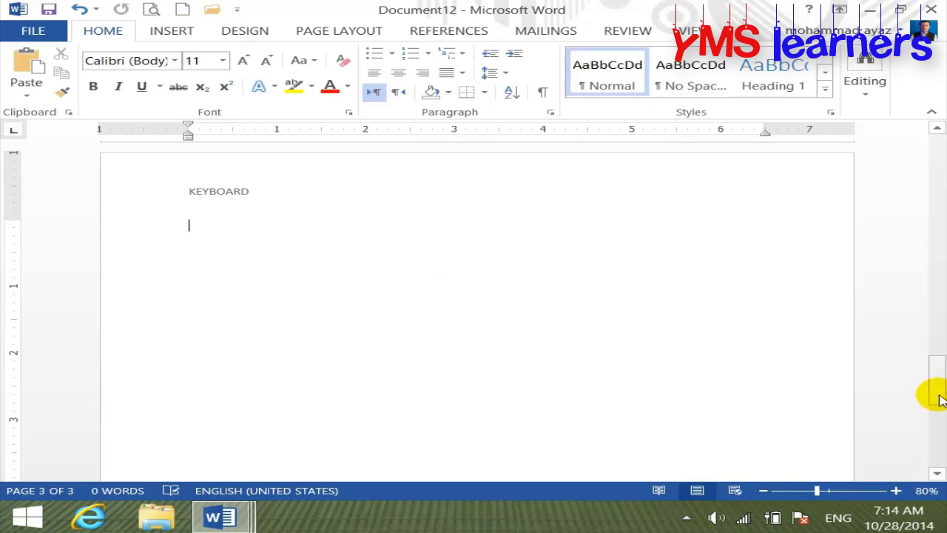
drag(938, 370, 944, 157)
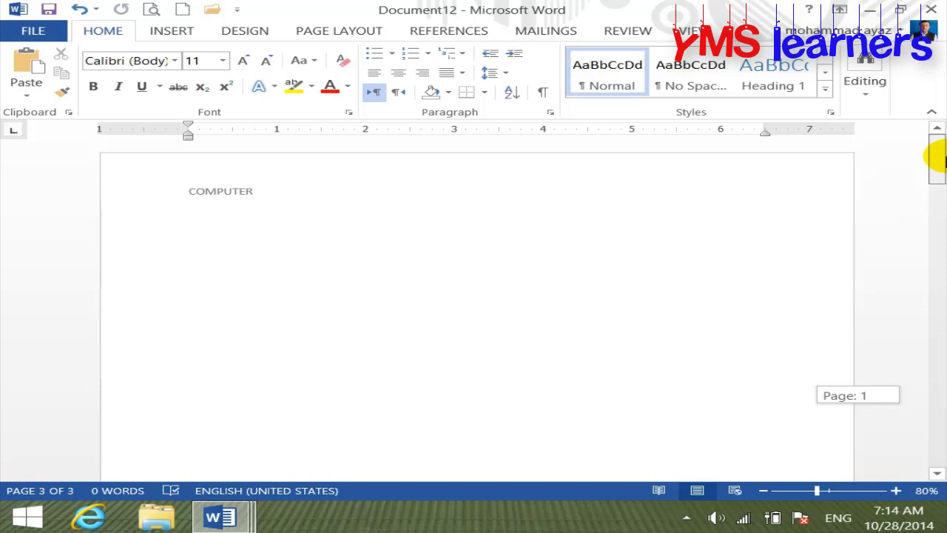
drag(940, 158, 936, 377)
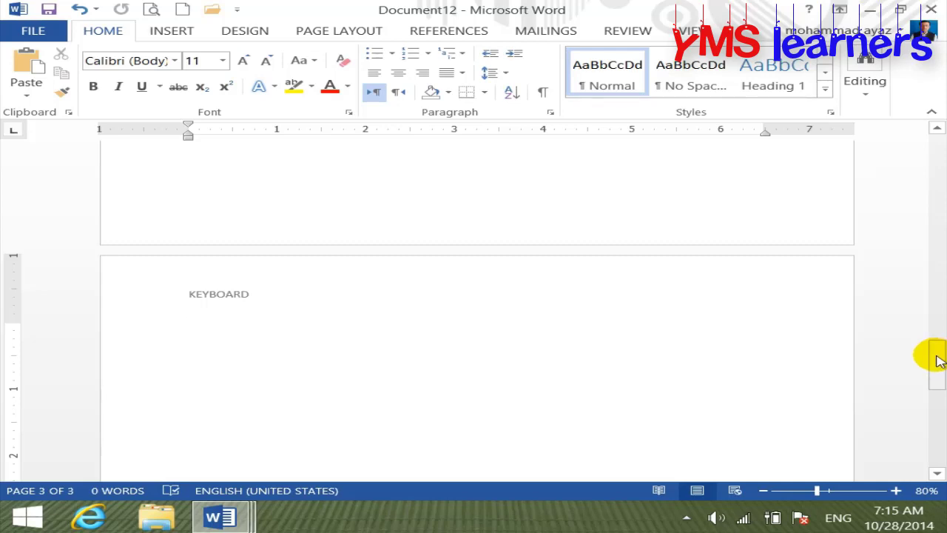
drag(936, 360, 927, 139)
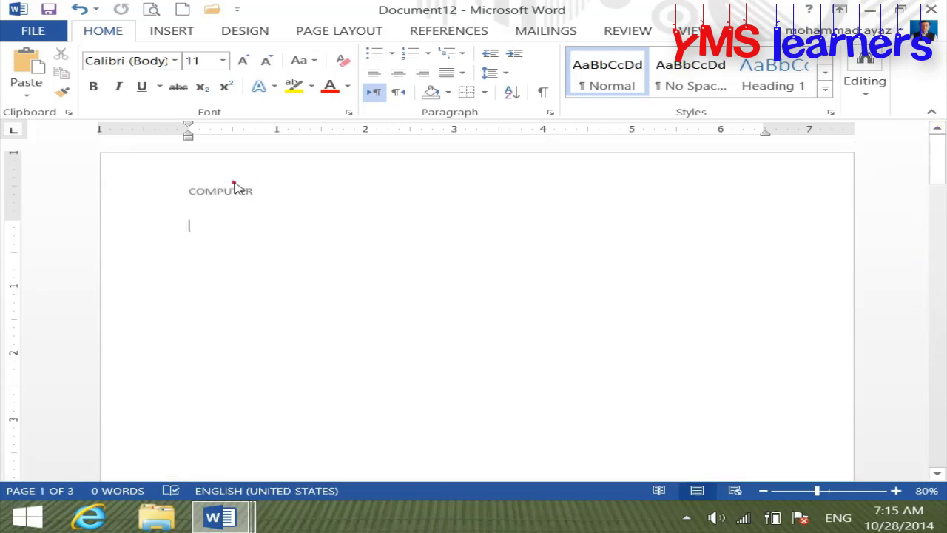
- Enlarge the COMPUTER header text on page 1
double_click(233, 182)
click(104, 176)
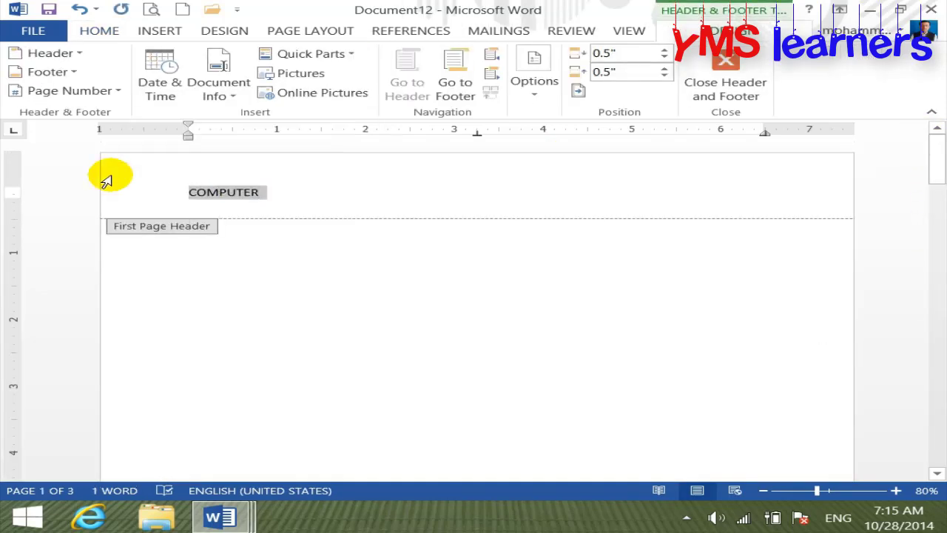
key(ctrl+shift+period)
key(ctrl+shift+period)
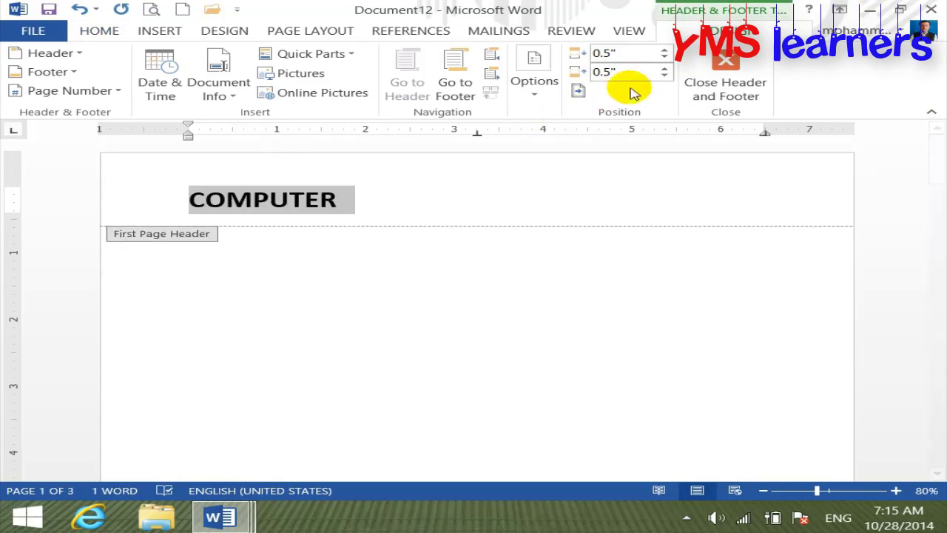
click(725, 70)
- Make the MOUSE header text on page 2 larger and bold
mouse_move(938, 148)
mouse_down()
mouse_move(943, 250)
mouse_move(941, 241)
mouse_up()
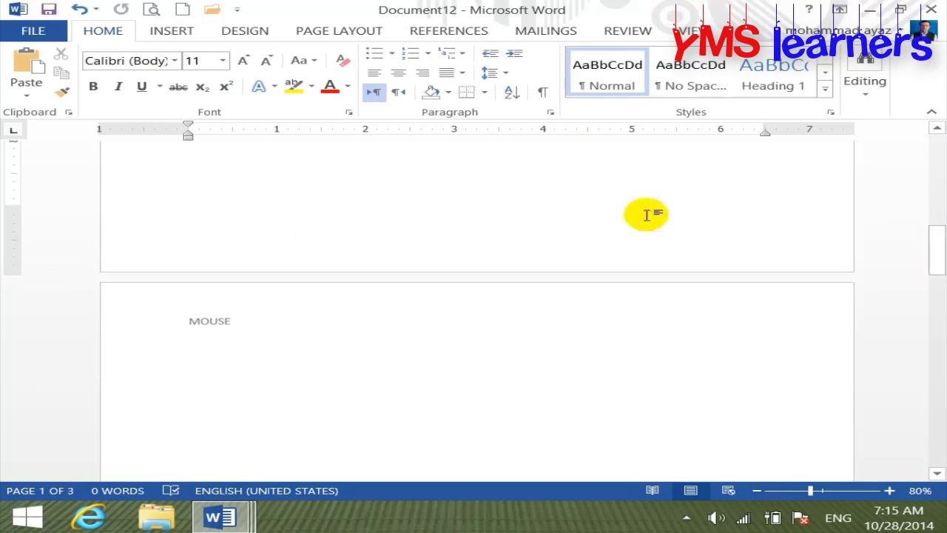
double_click(227, 321)
click(102, 314)
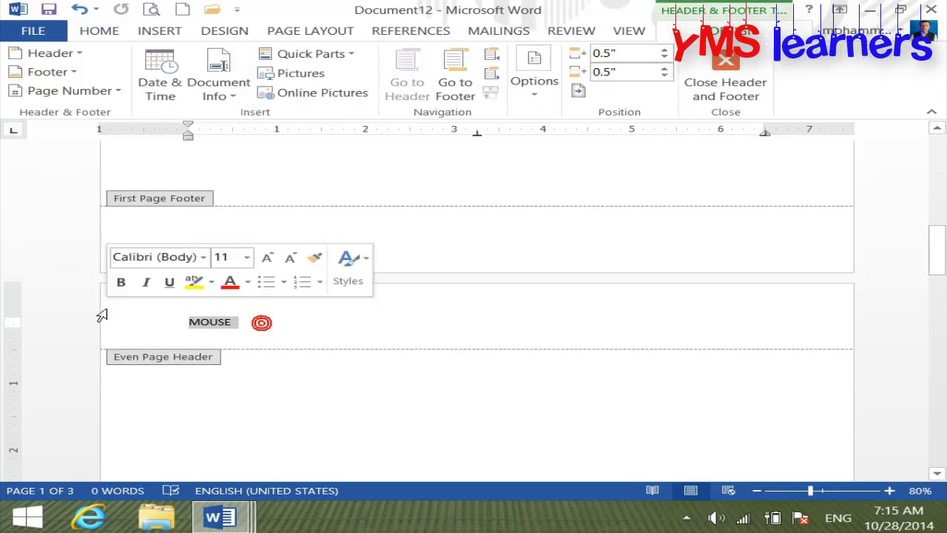
key(ctrl+shift+period)
key(ctrl+shift+period)
key(ctrl+shift+period)
key(ctrl+b)
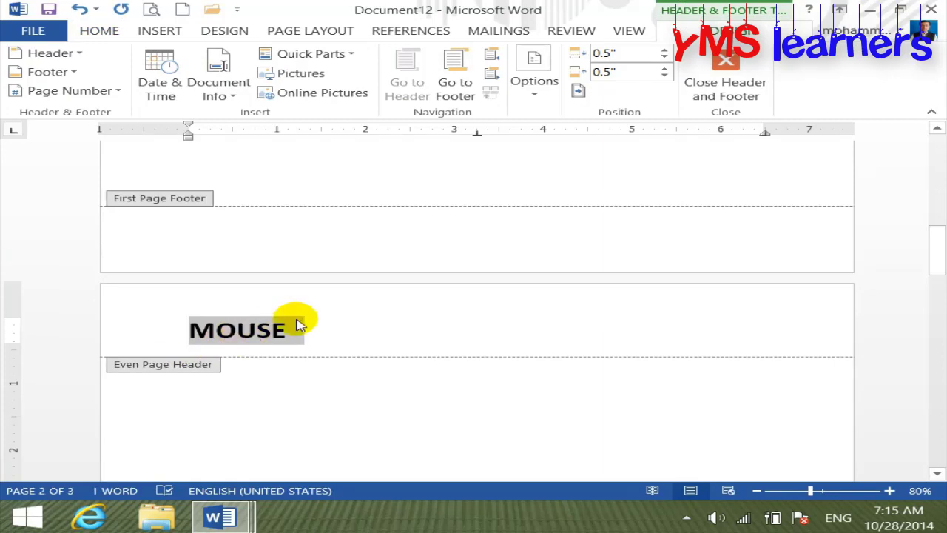
click(730, 82)
- Add more page breaks from page 3, then create a new blank document, Document13
mouse_move(934, 252)
mouse_down()
mouse_move(943, 290)
mouse_move(938, 387)
mouse_up()
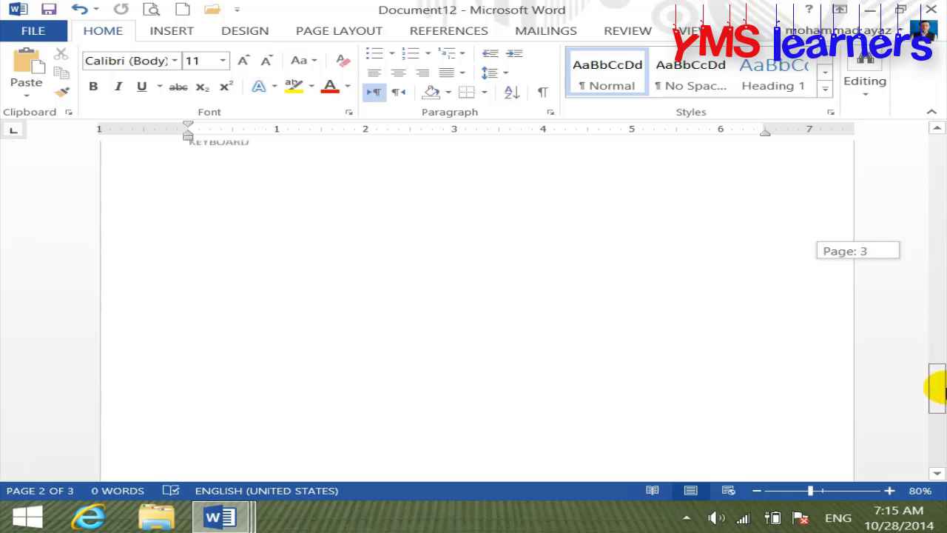
click(209, 198)
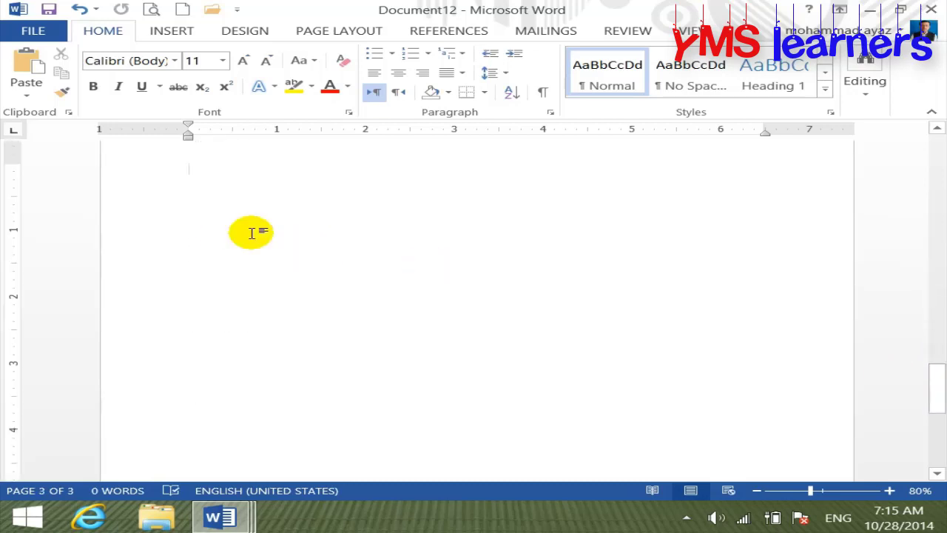
scroll(251, 233, up, 3)
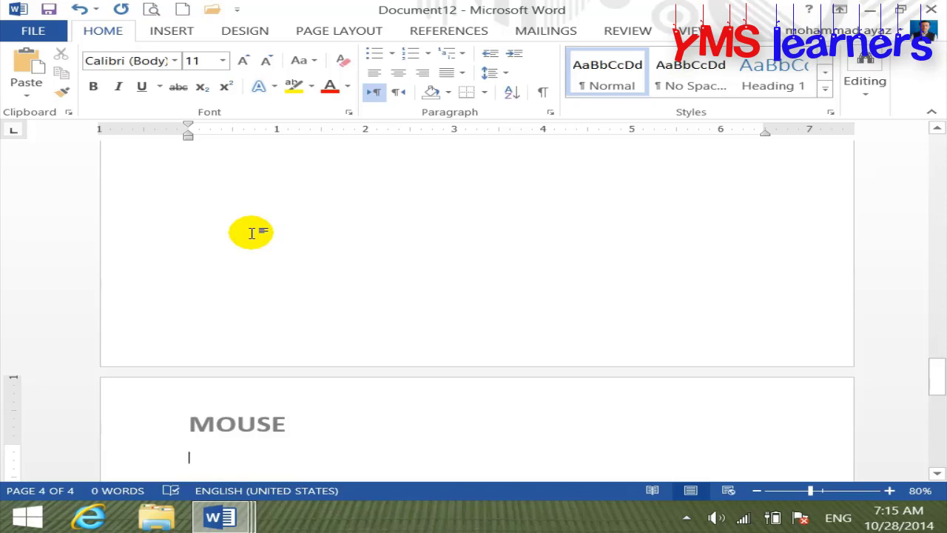
key(ctrl+Return)
key(ctrl+Return)
key(ctrl+Return)
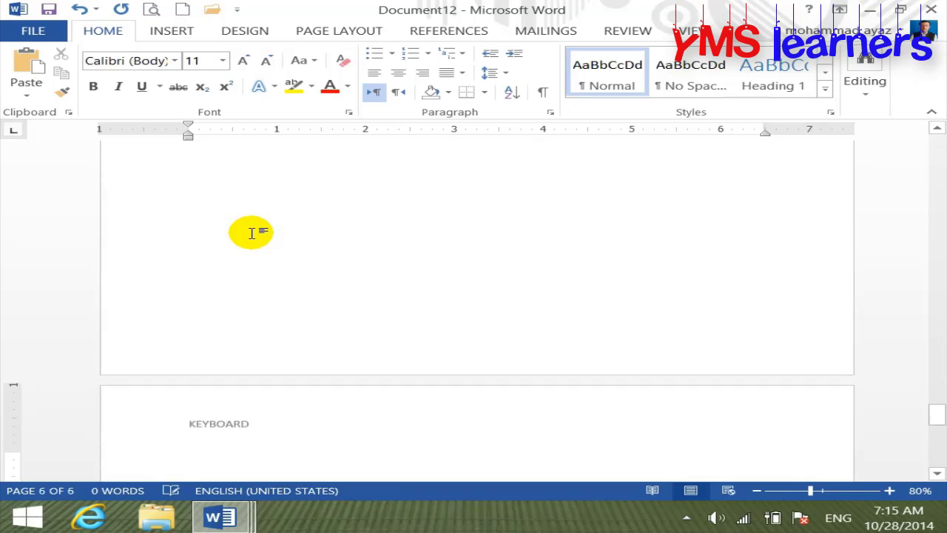
key(ctrl+Return)
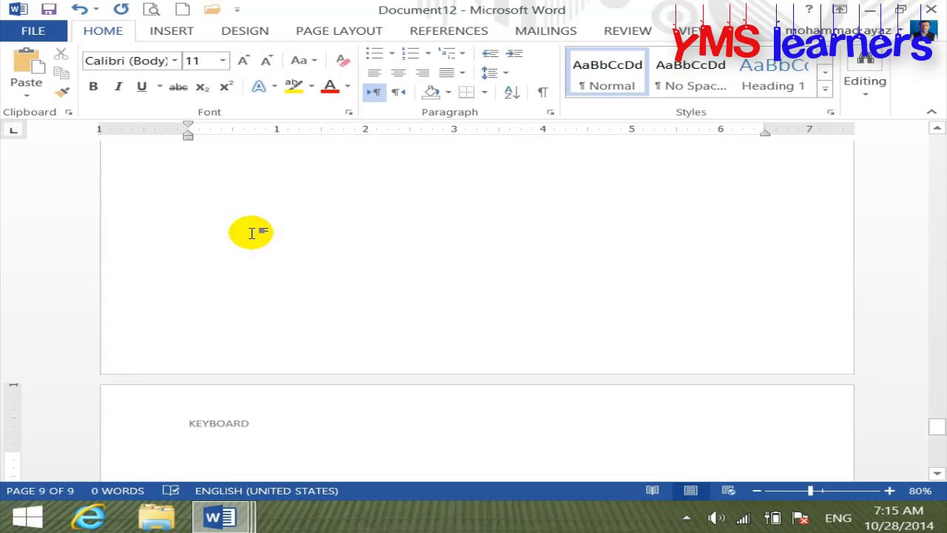
click(182, 11)
click(172, 30)
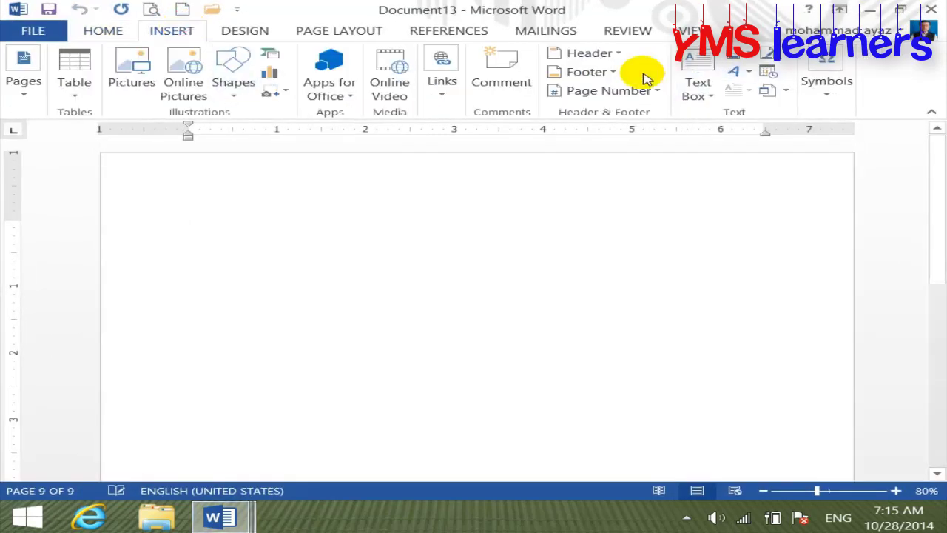
- Insert a Blank (Three Columns) footer in Document13, then start a new Document14
click(613, 72)
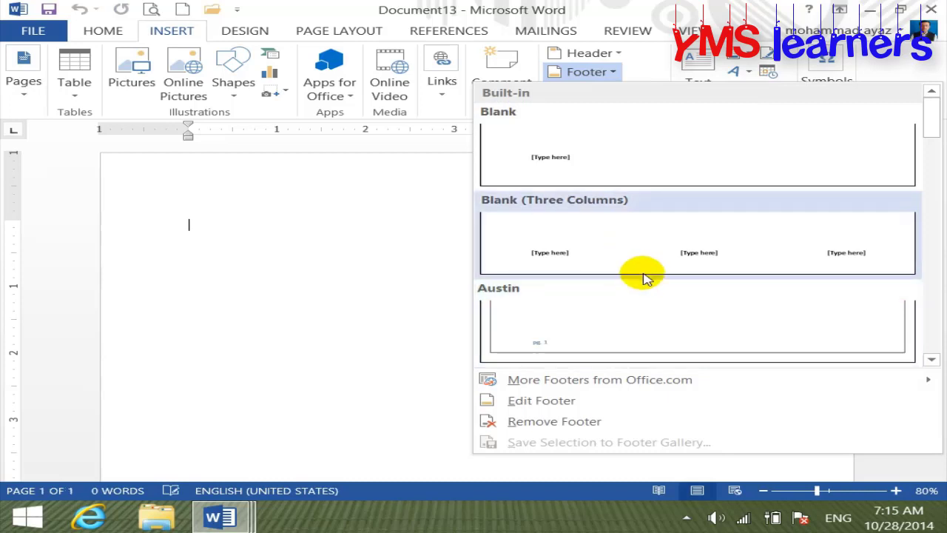
click(646, 244)
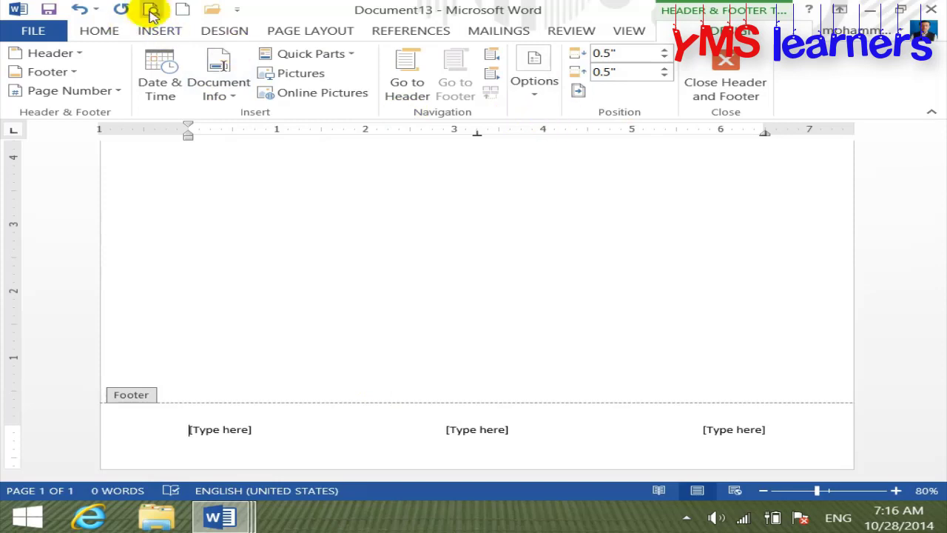
click(182, 9)
click(169, 30)
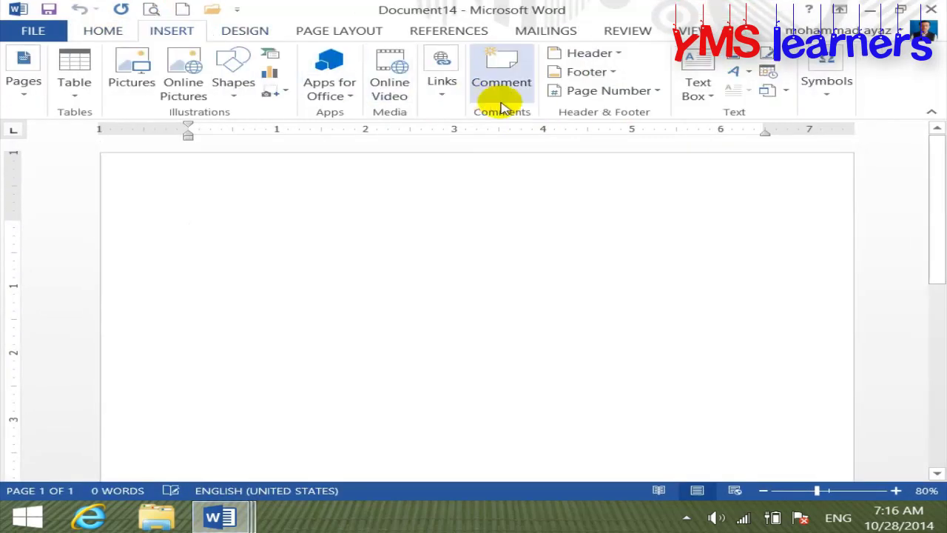
- Put a plain page number at the top of Document14, moving it from top left to top centre
click(649, 97)
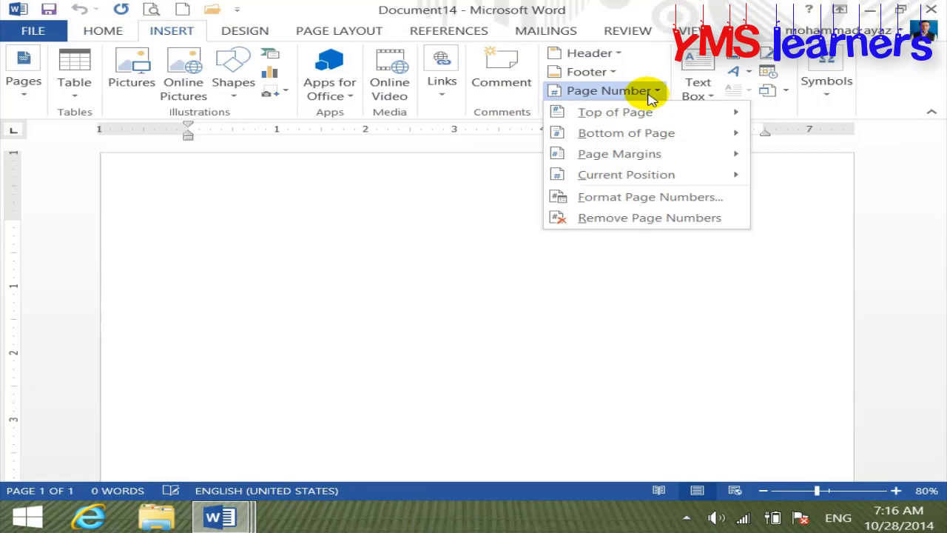
mouse_move(615, 113)
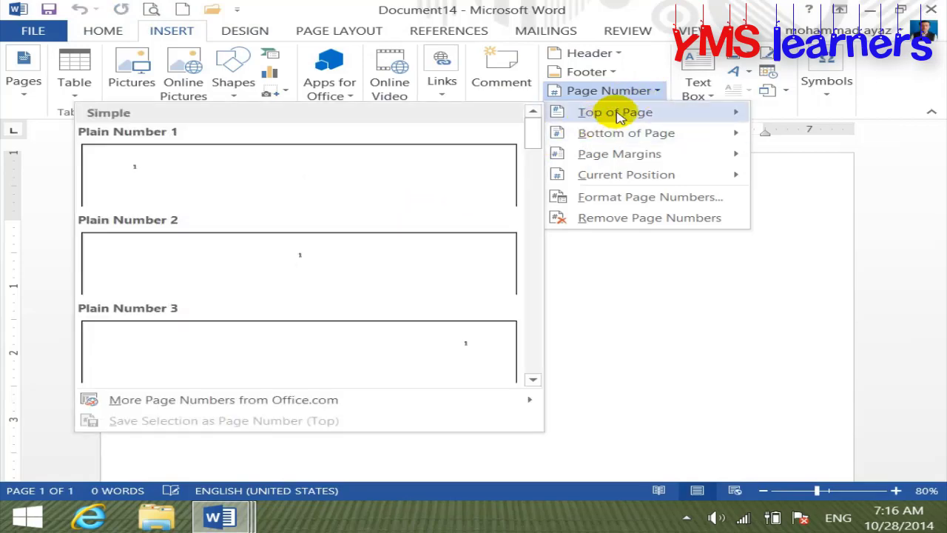
click(440, 156)
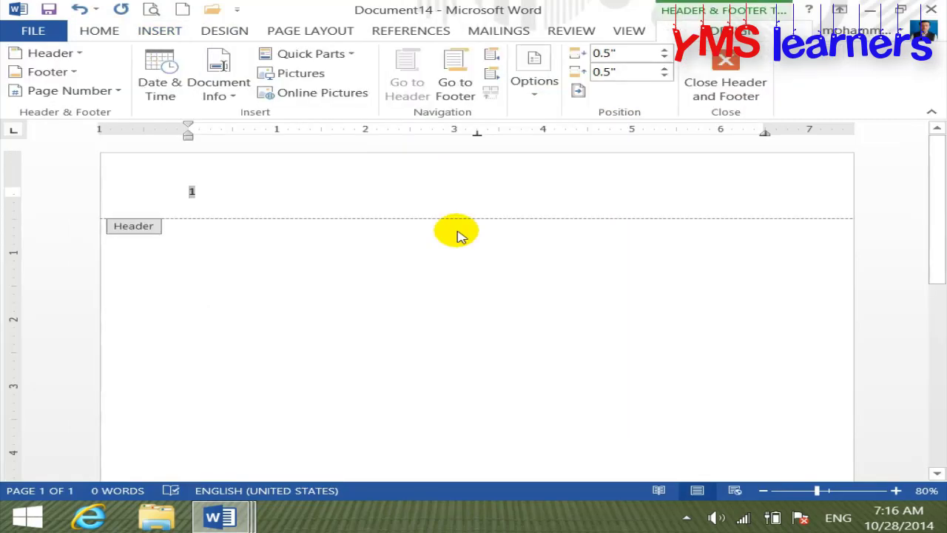
click(100, 91)
mouse_move(76, 111)
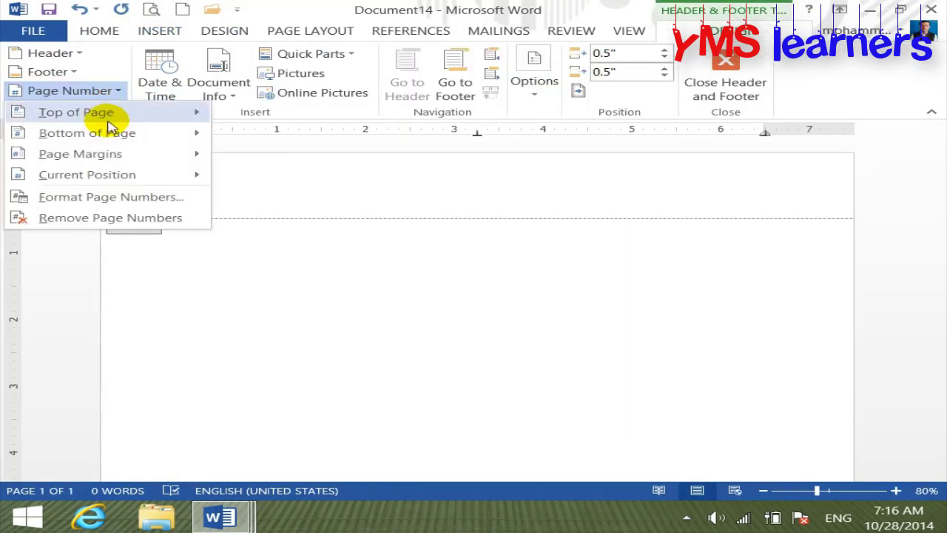
click(362, 276)
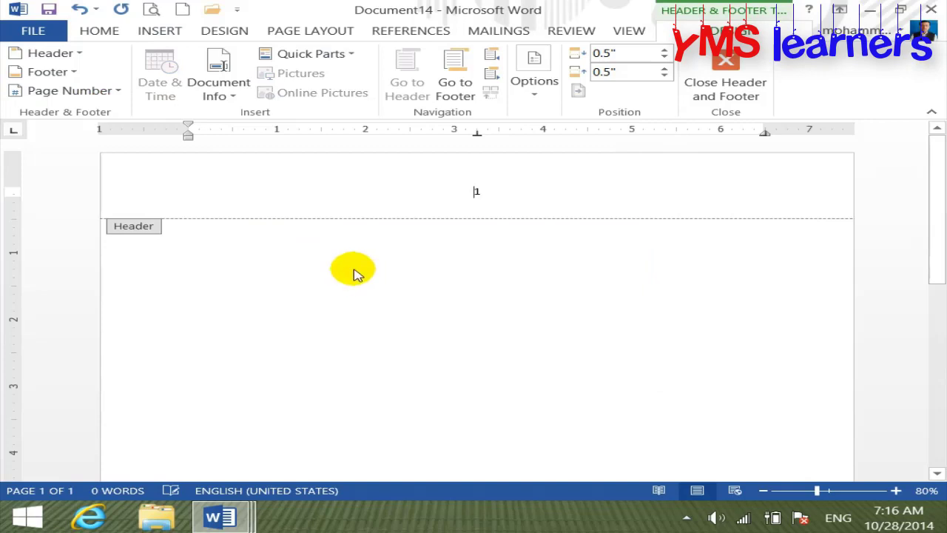
click(104, 91)
mouse_move(76, 112)
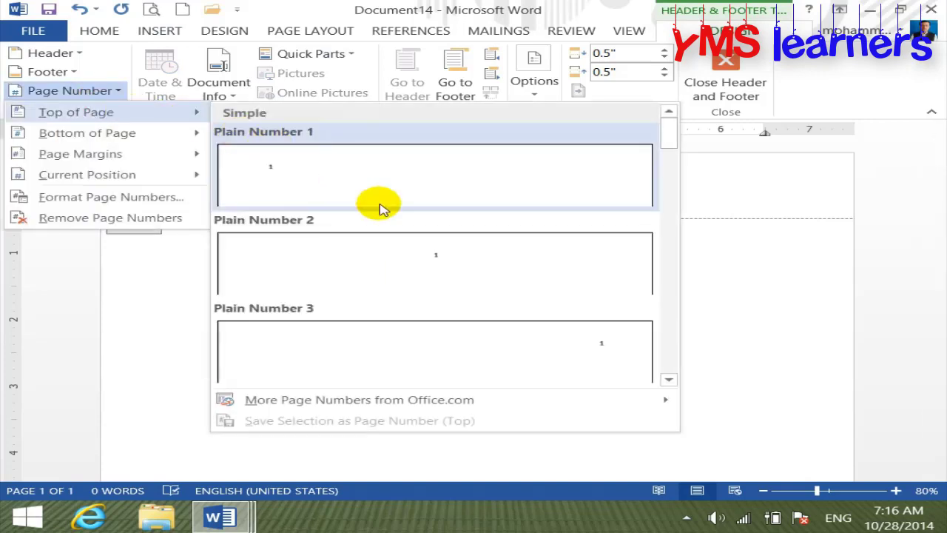
mouse_move(669, 144)
mouse_down()
mouse_move(680, 229)
mouse_move(664, 314)
mouse_up()
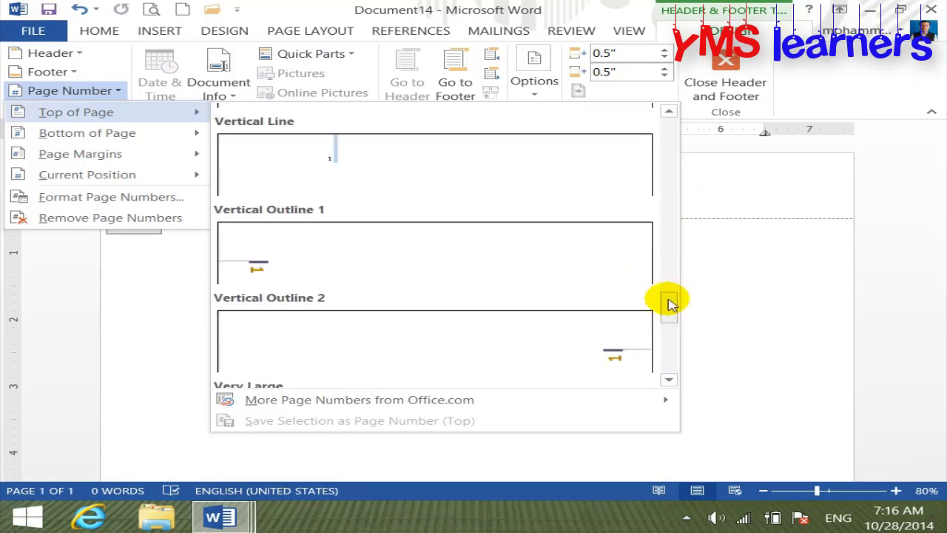
click(718, 84)
- Start a blank document and add an enlarged Plain Number 2 page number centred at the top
click(182, 9)
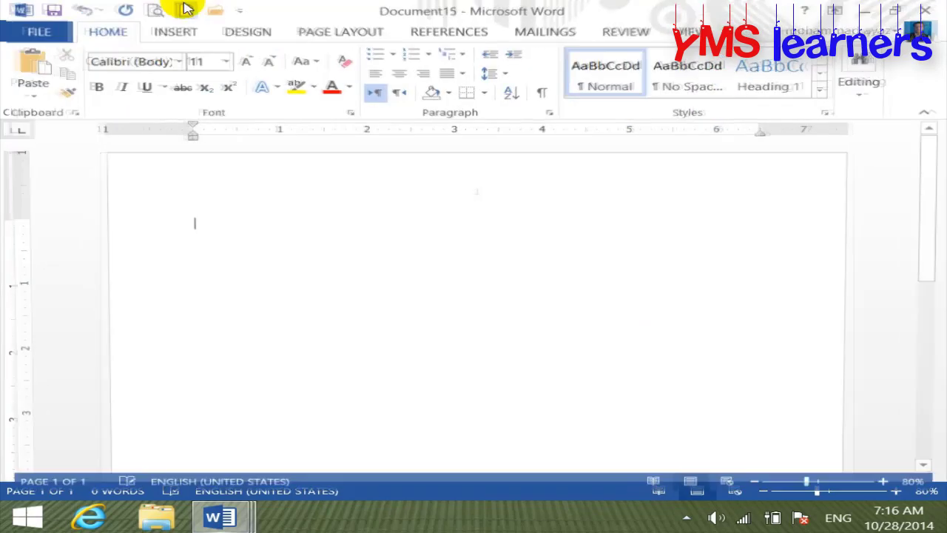
click(157, 30)
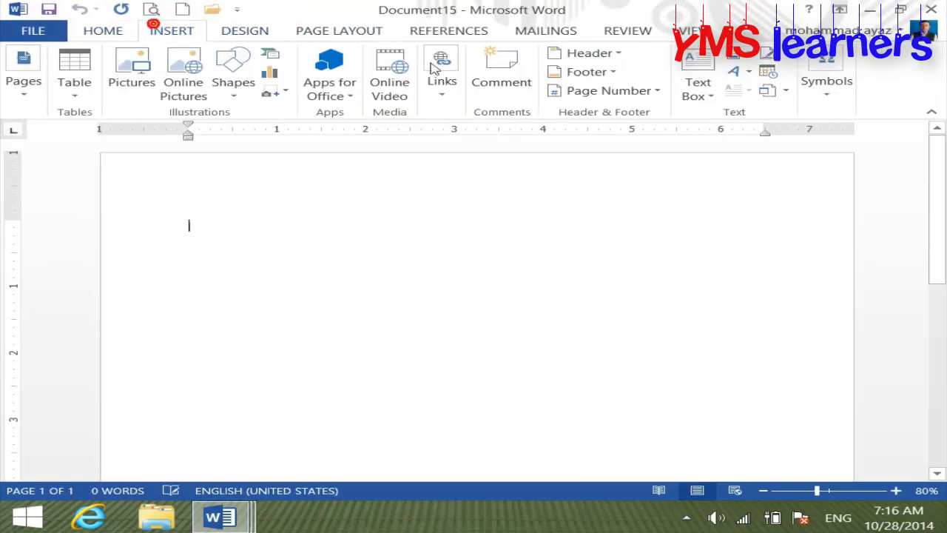
click(640, 96)
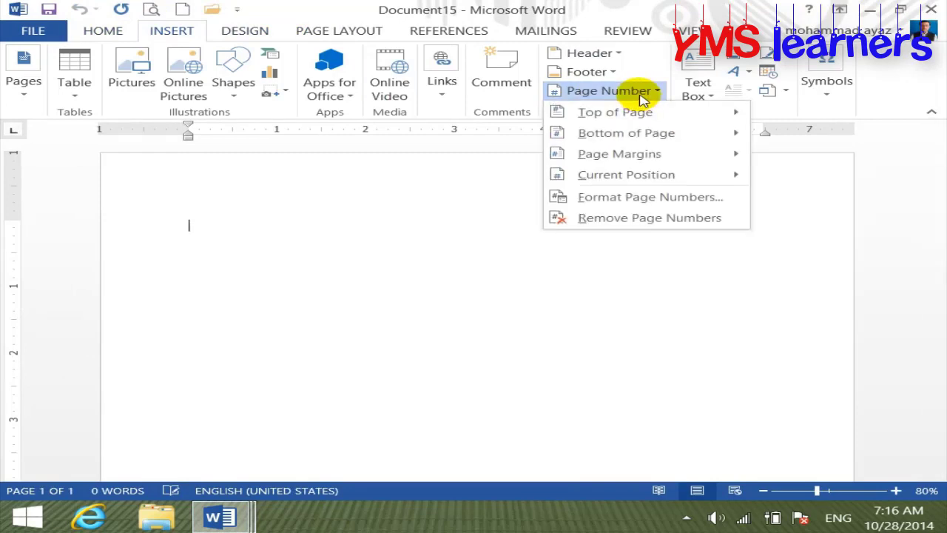
click(628, 197)
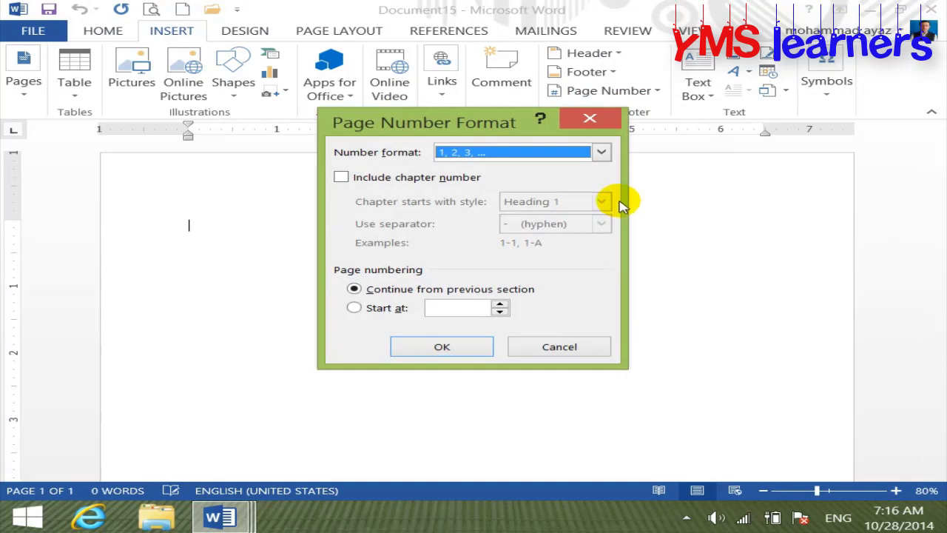
click(590, 119)
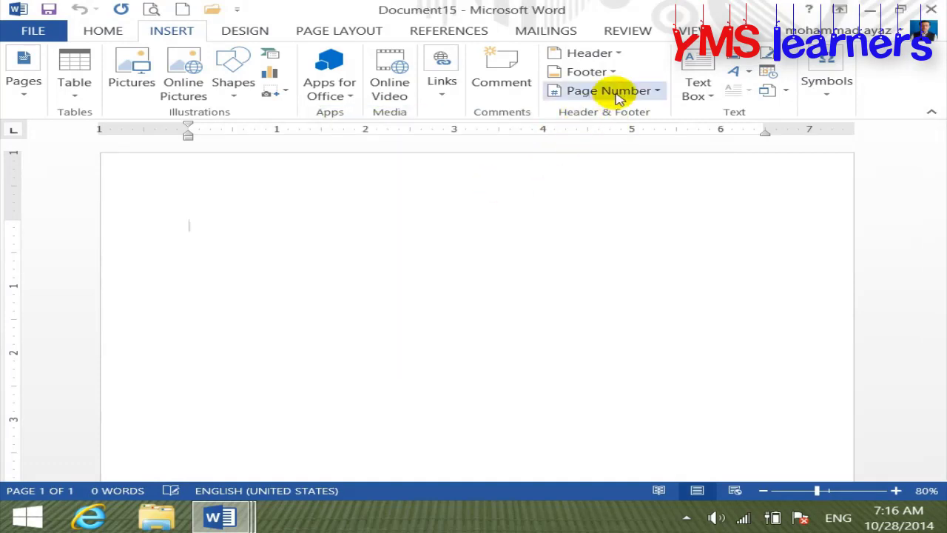
click(616, 95)
click(306, 263)
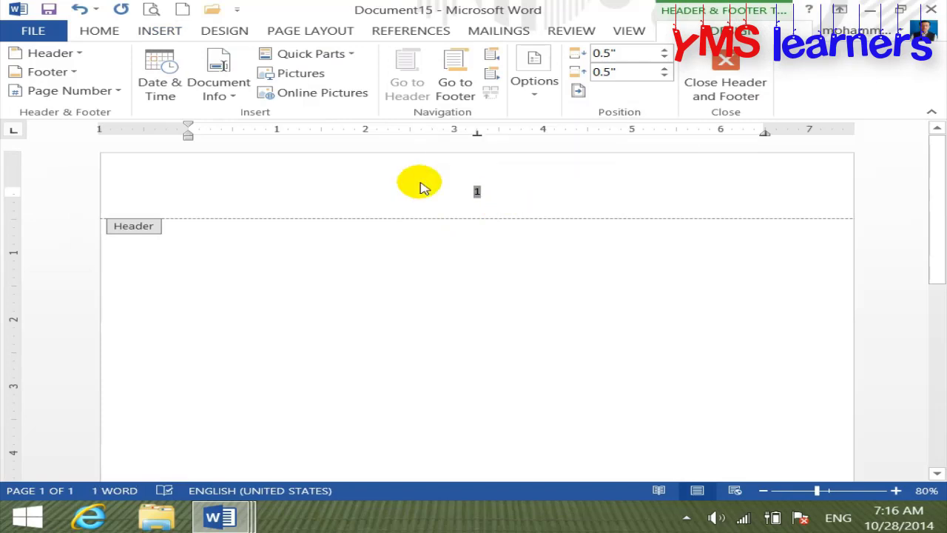
key(ctrl+shift+period)
key(ctrl+shift+period)
key(ctrl+shift+period)
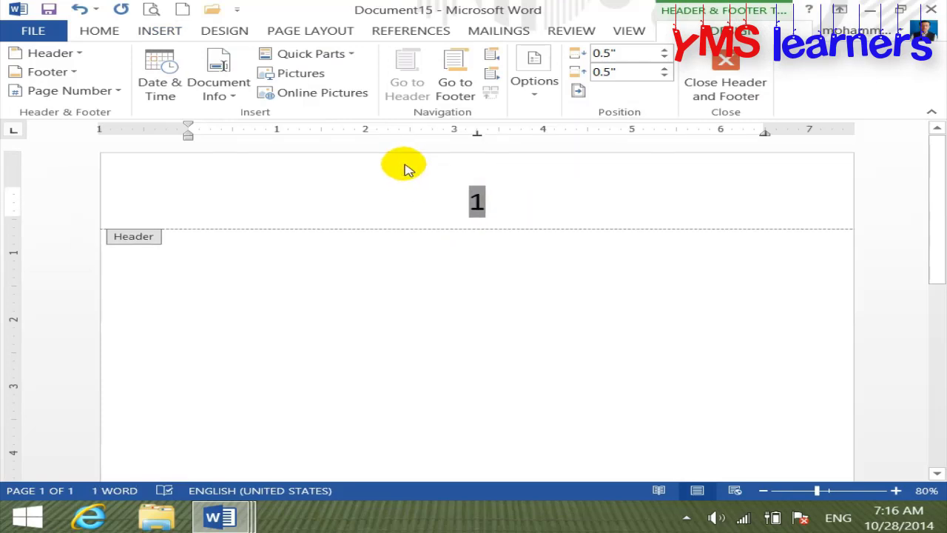
- Format the page numbers with the Arabic-letter numbering style
click(111, 91)
click(96, 198)
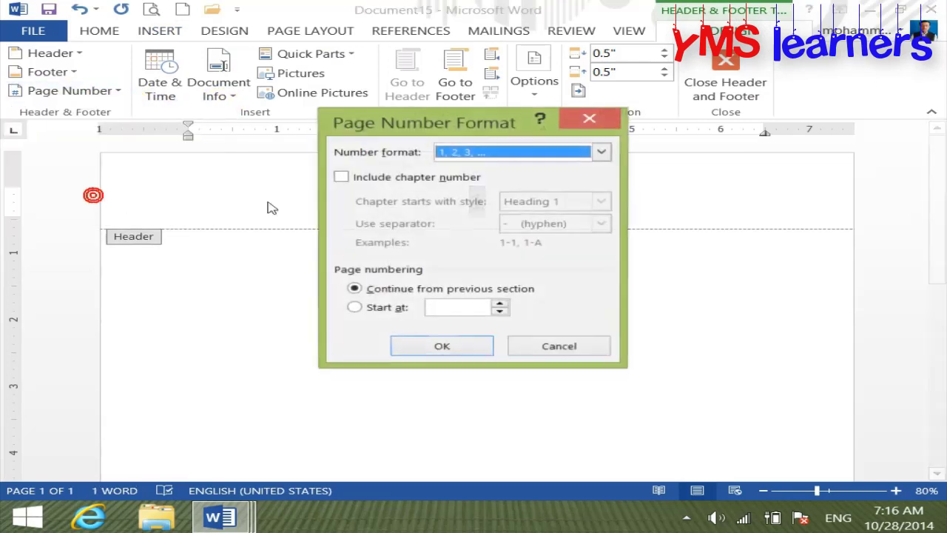
click(601, 152)
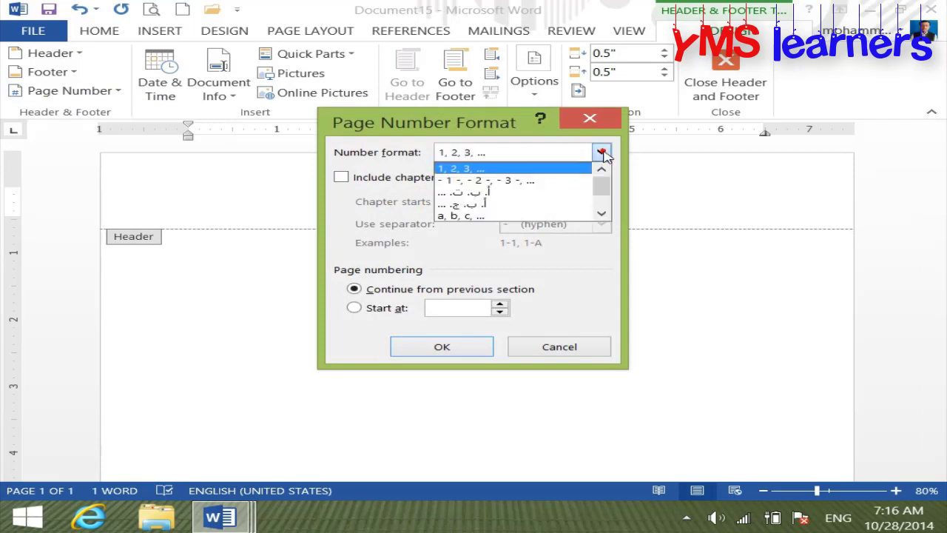
click(499, 193)
click(461, 346)
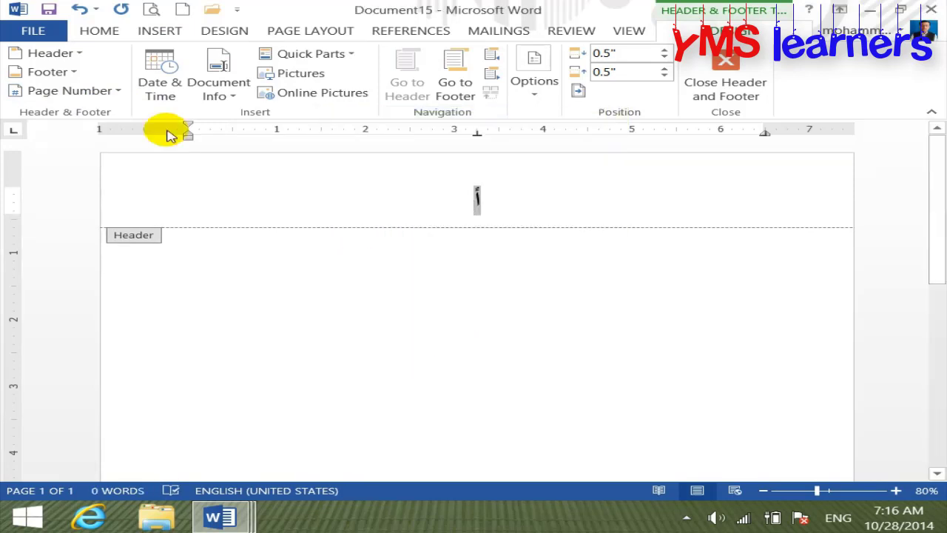
- Change the page number format to capital letters A, B, C
click(111, 90)
click(120, 198)
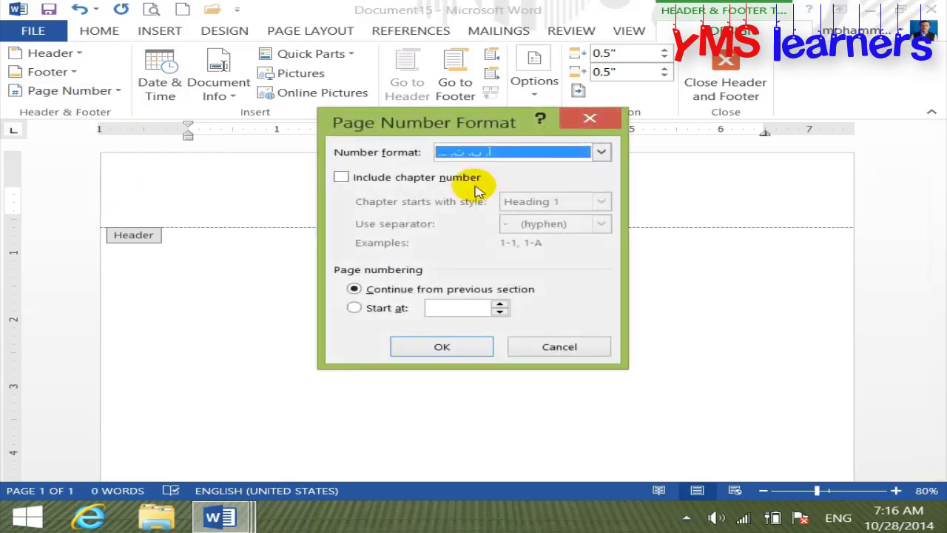
click(602, 151)
click(602, 215)
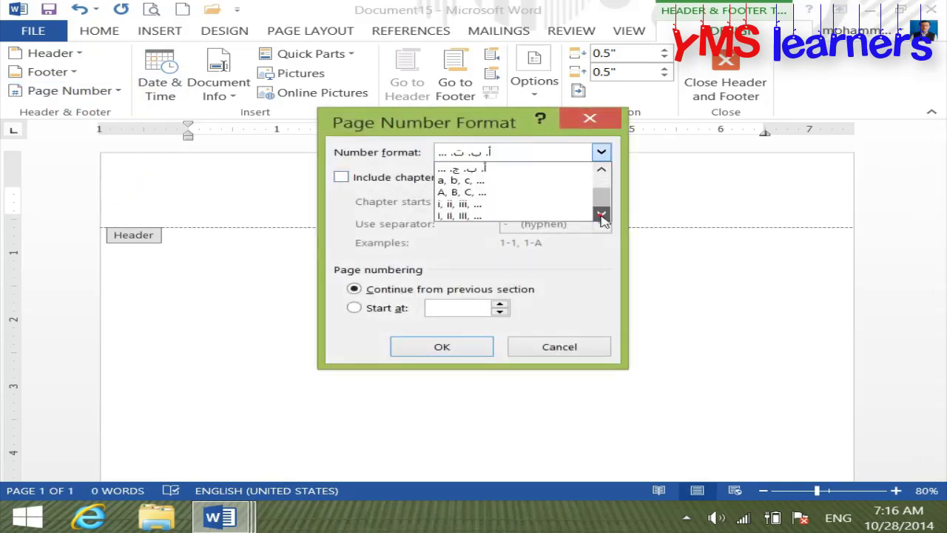
click(503, 192)
click(472, 349)
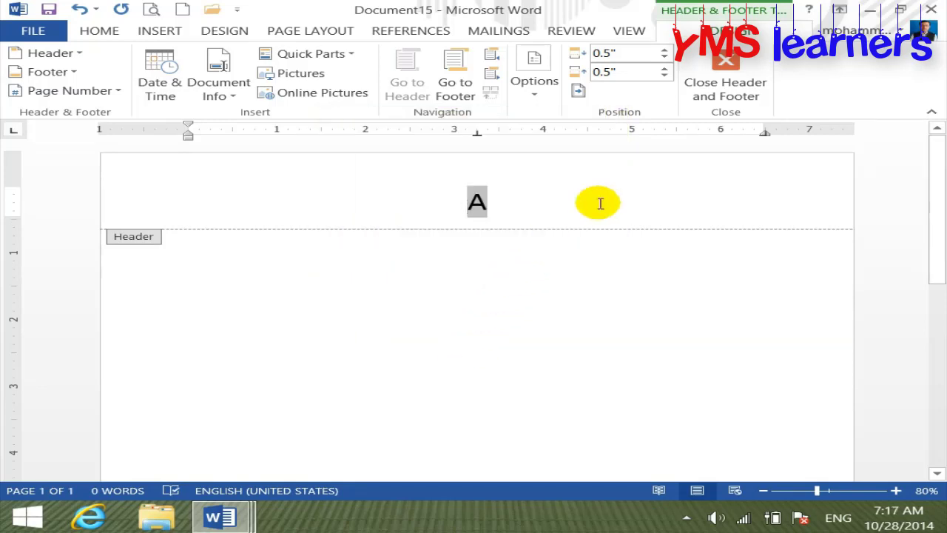
click(85, 96)
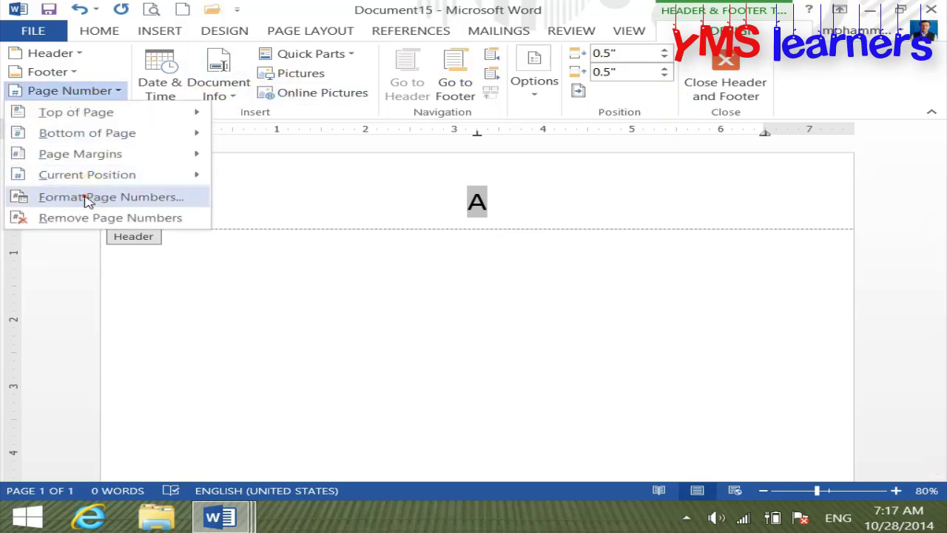
- Switch the page number format back to 1, 2, 3
click(85, 197)
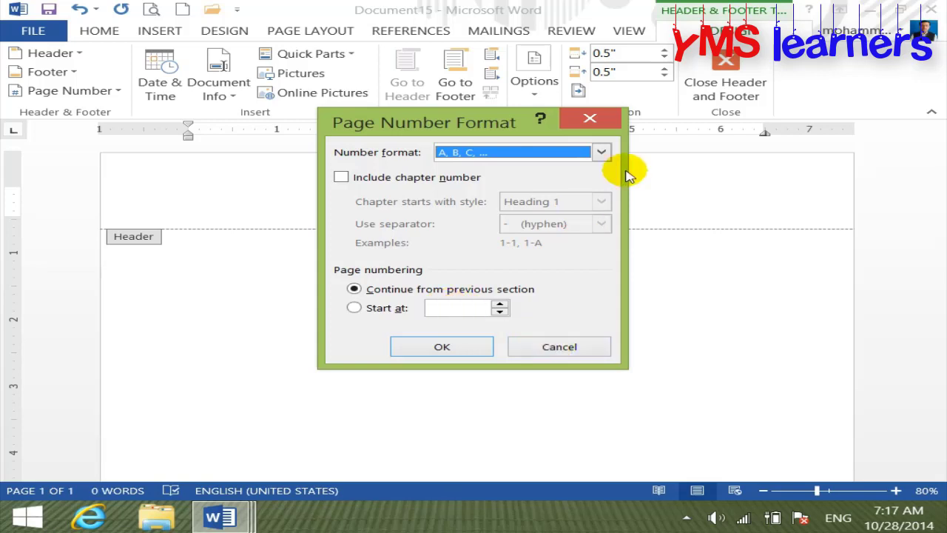
click(602, 154)
drag(600, 198, 598, 167)
click(481, 170)
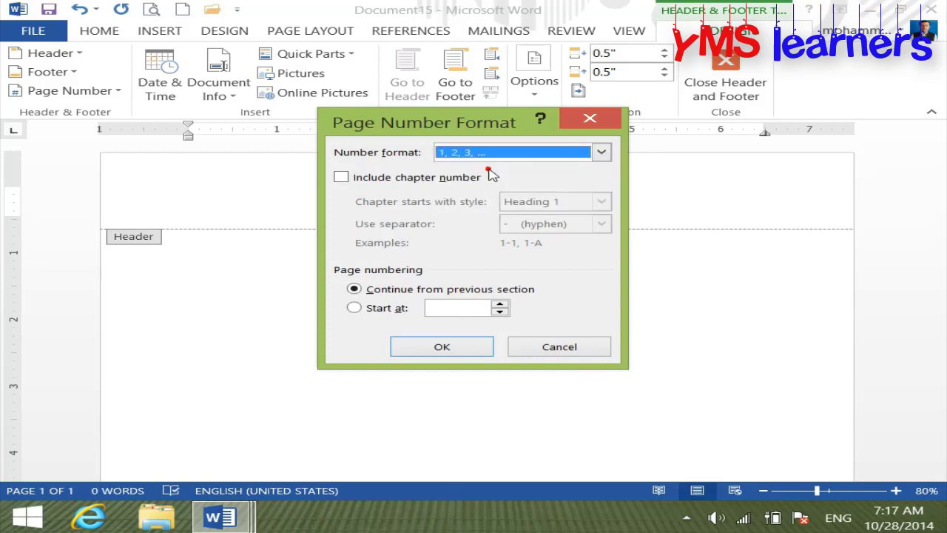
click(472, 349)
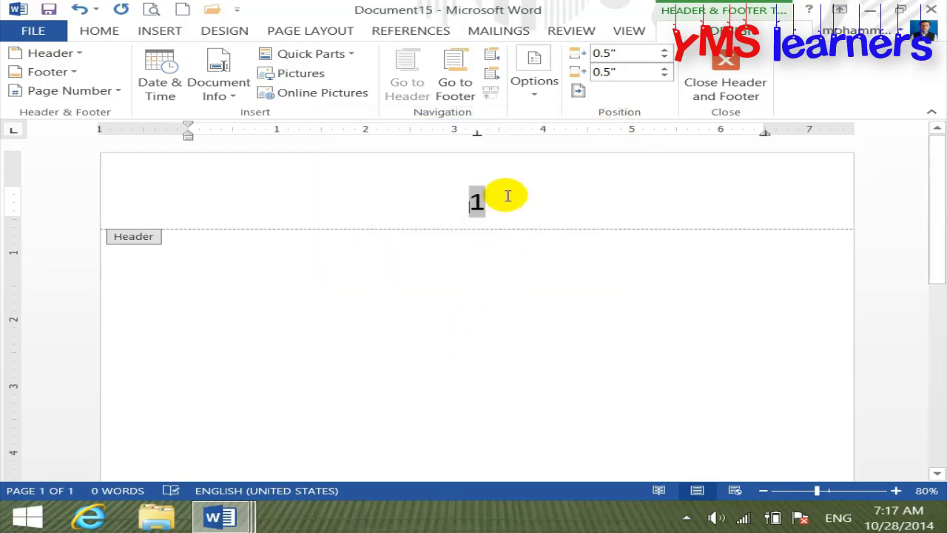
- Close the header and insert page breaks until the document has 10 pages
click(698, 82)
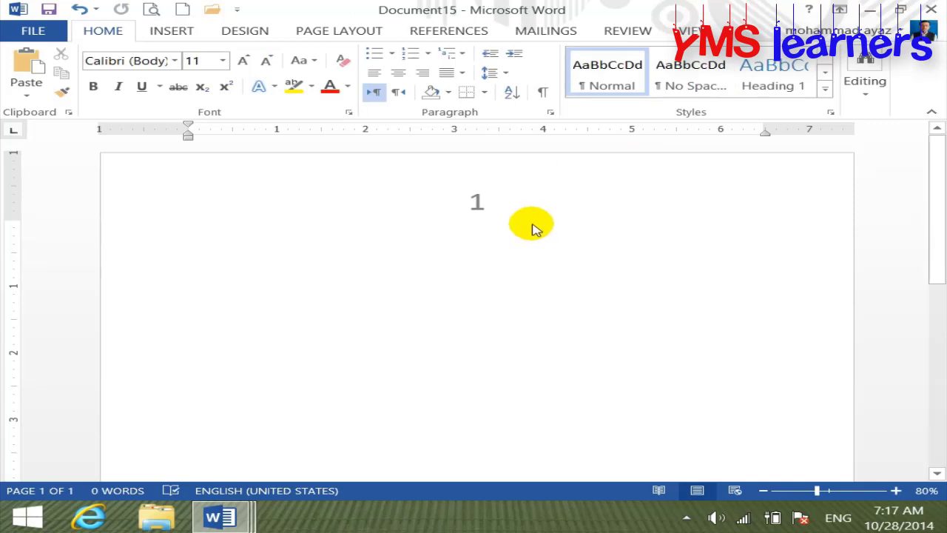
key(ctrl+Return)
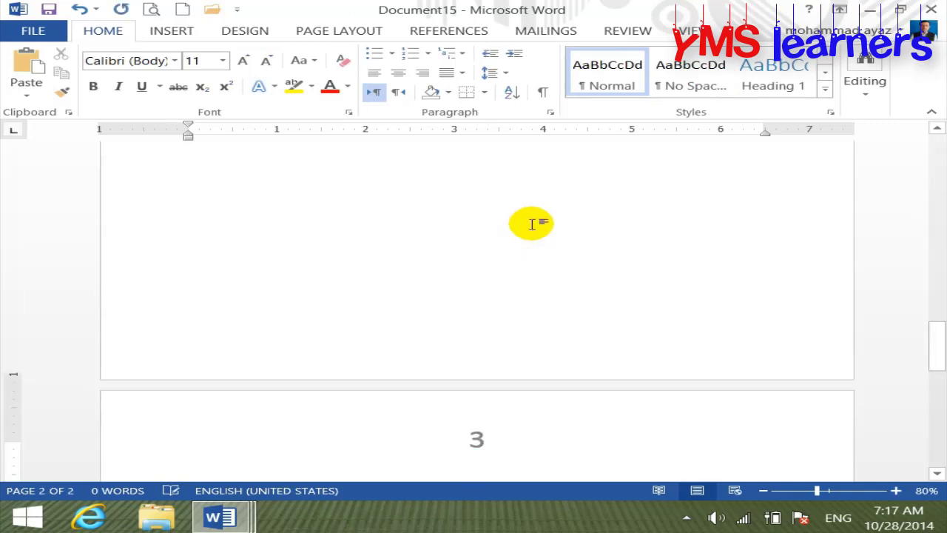
key(ctrl+Return)
key(ctrl+Return)
key(ctrl+Return)
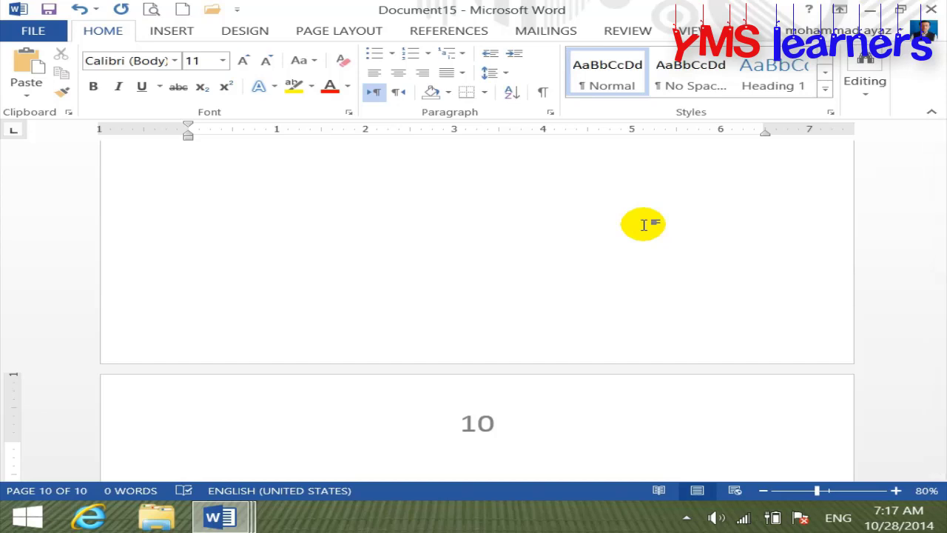
mouse_move(937, 441)
mouse_down()
mouse_move(930, 127)
mouse_move(937, 131)
mouse_up()
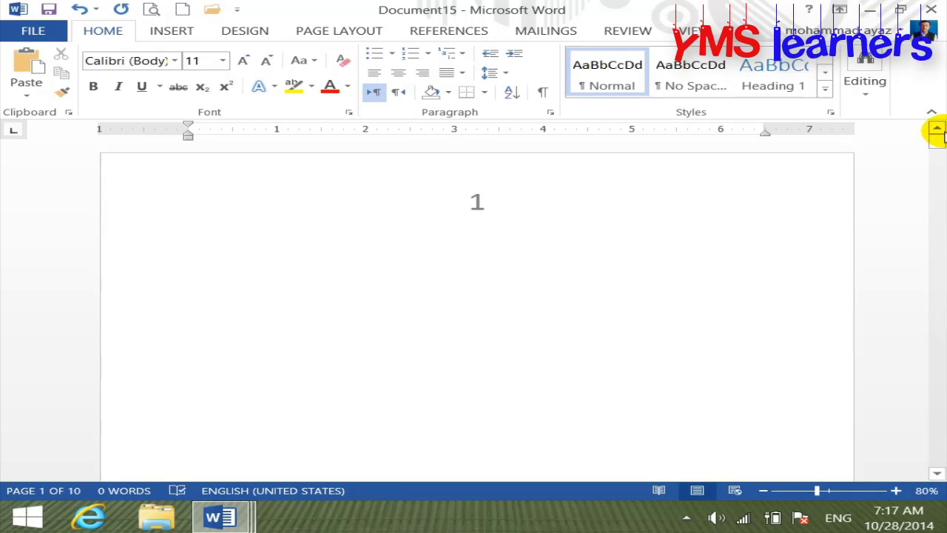
- Make page numbering start at 3 so the first page shows 3, then close the header
double_click(480, 201)
click(95, 91)
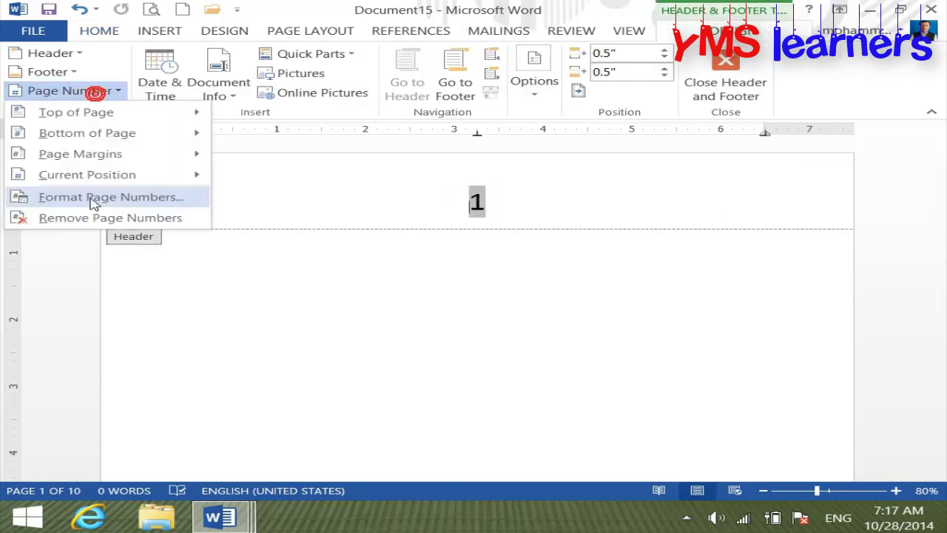
click(94, 197)
click(354, 309)
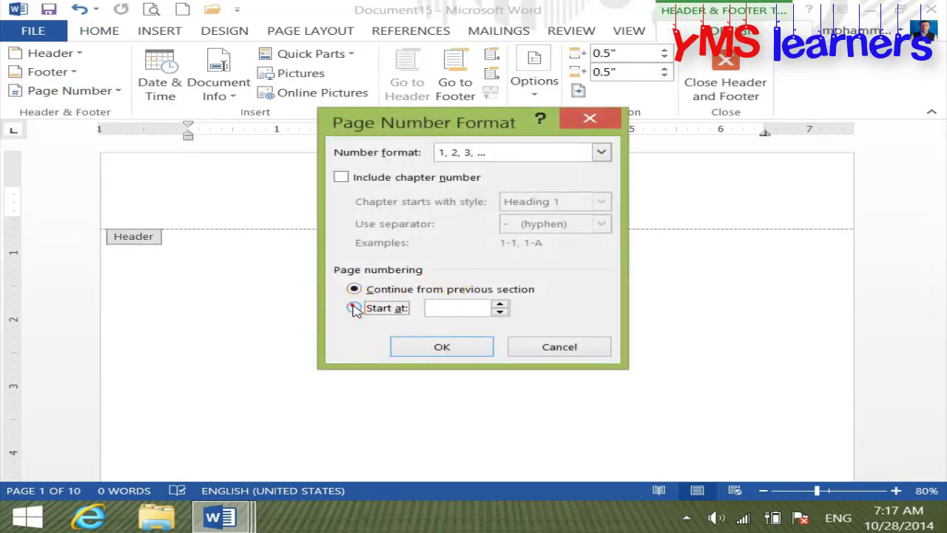
click(501, 306)
click(469, 349)
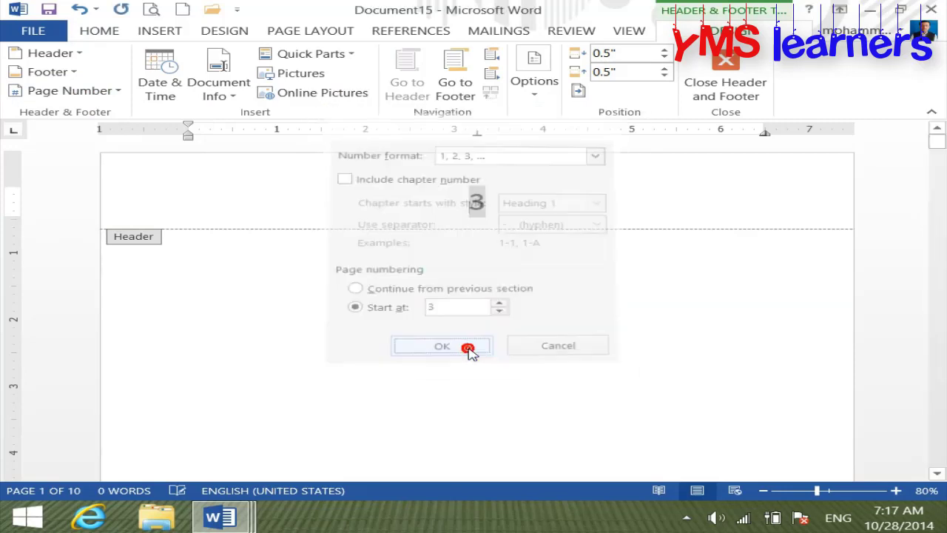
click(714, 71)
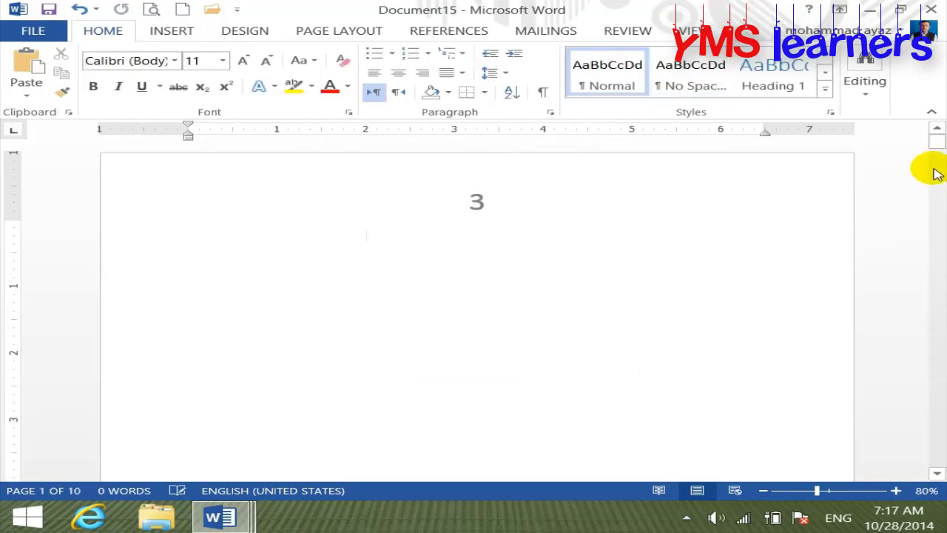